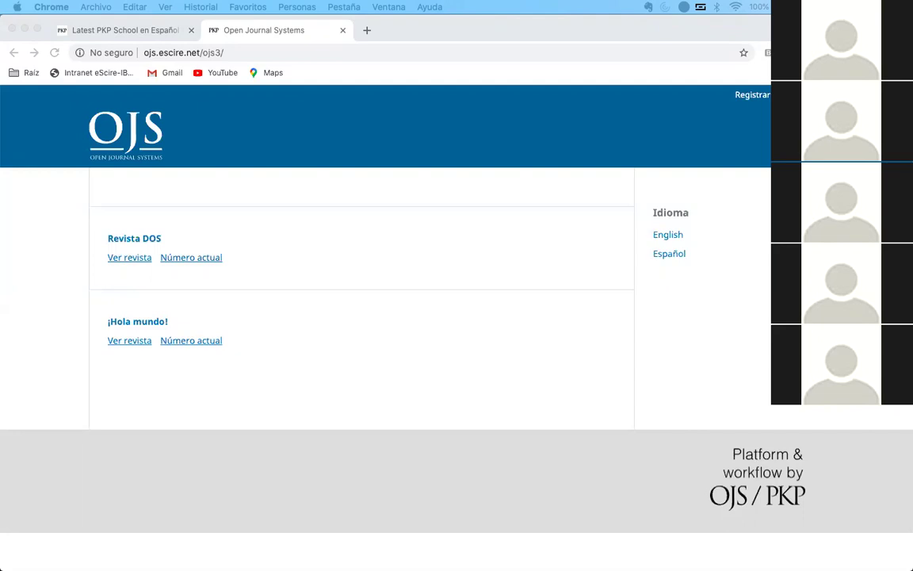
- Open the OJS login page through the Entrar link in the site header
click(728, 323)
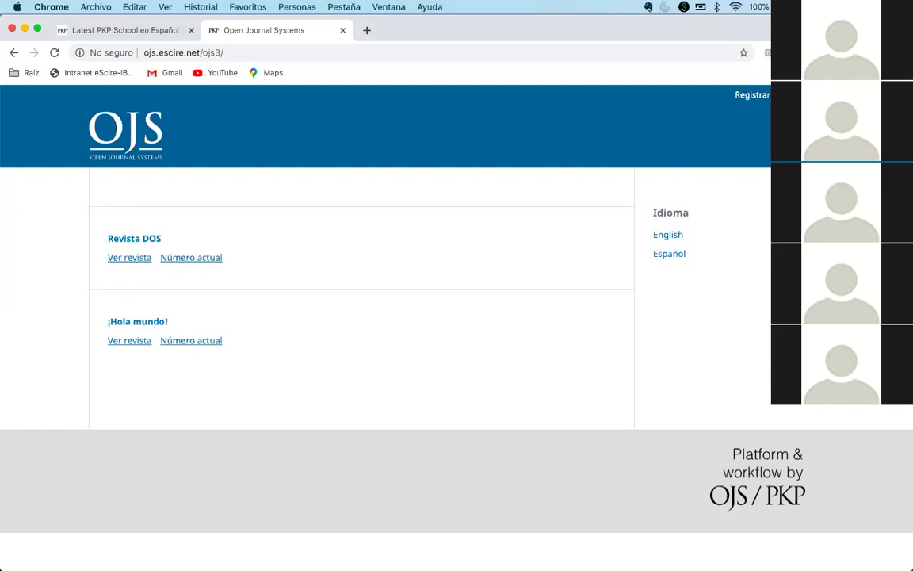
click(796, 94)
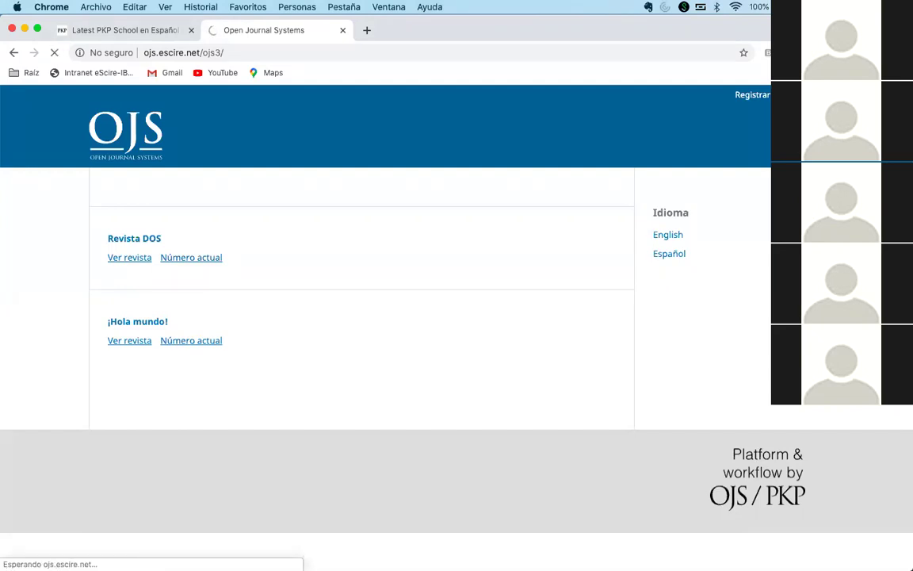
- Sign in with the administrator username and password to reach the Perfil page
key(XF86AudioLowerVolume)
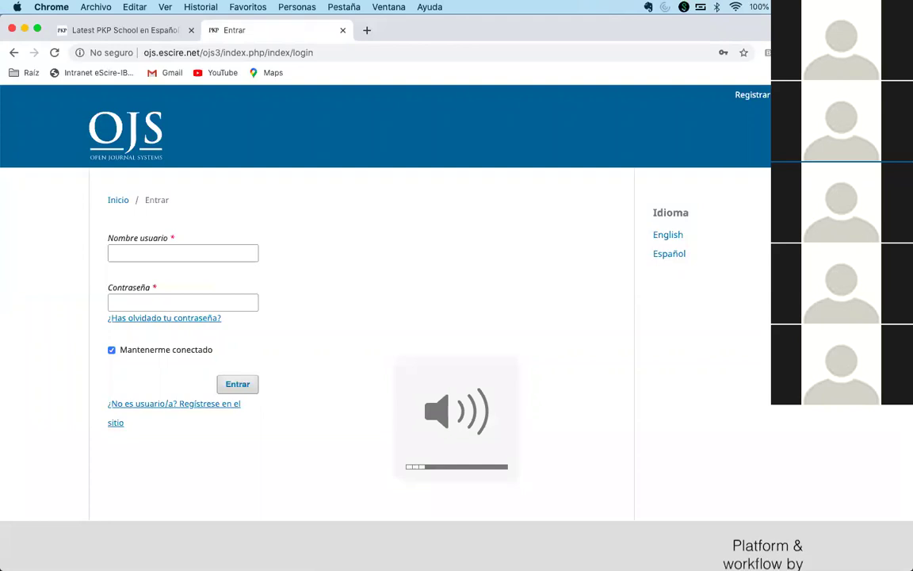
key(XF86AudioRaiseVolume)
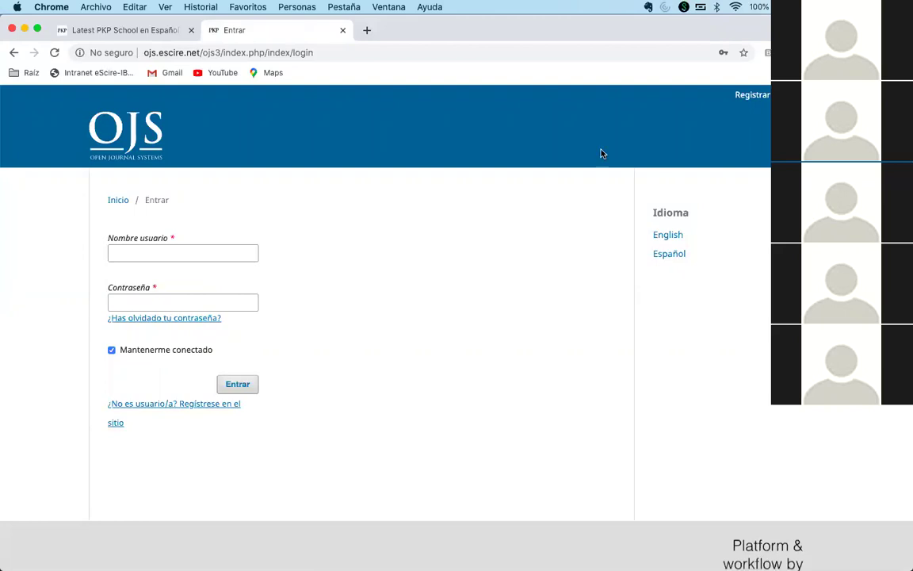
click(184, 248)
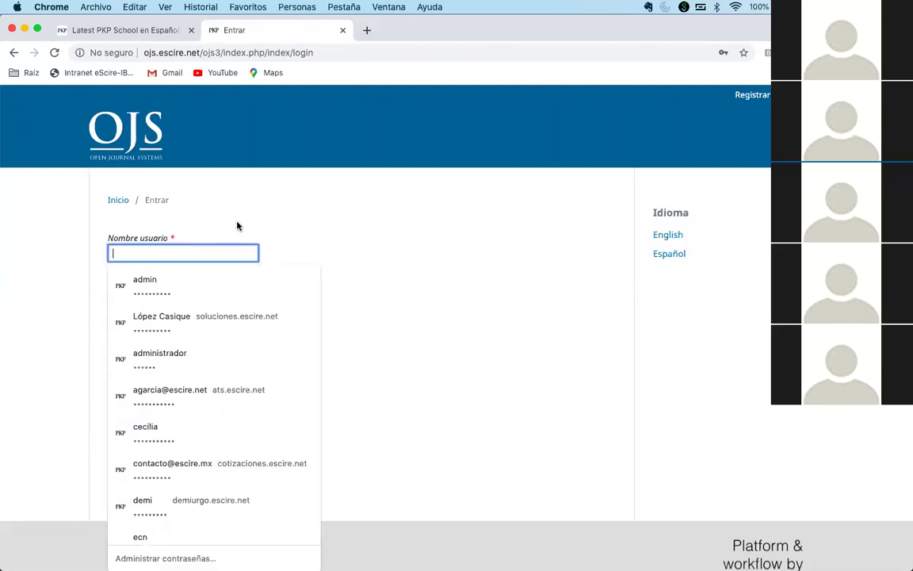
text(admin)
key(Tab)
text(********)
key(Return)
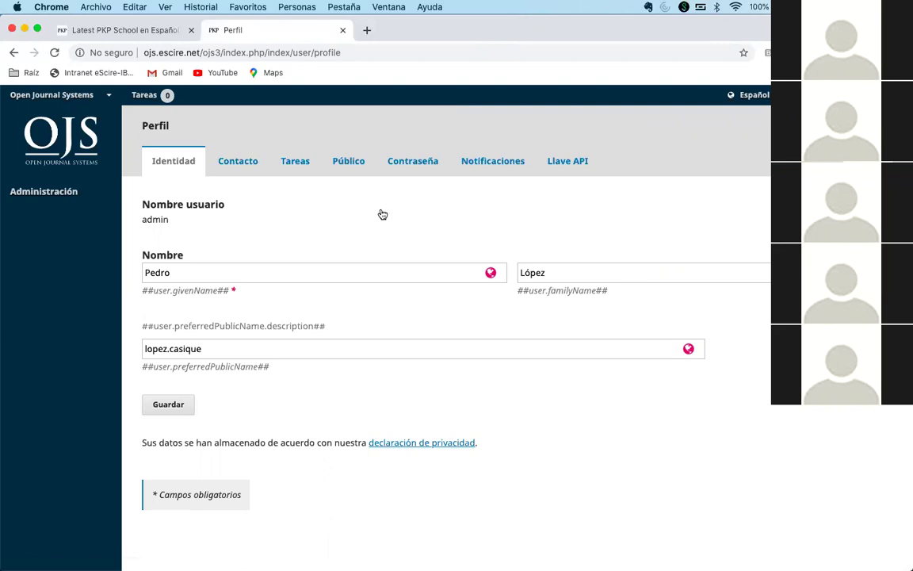
- Save the profile's Identidad details, then switch the context to the ¡Hola mundo! journal
scroll(382, 214, down, 1)
scroll(382, 214, down, 3)
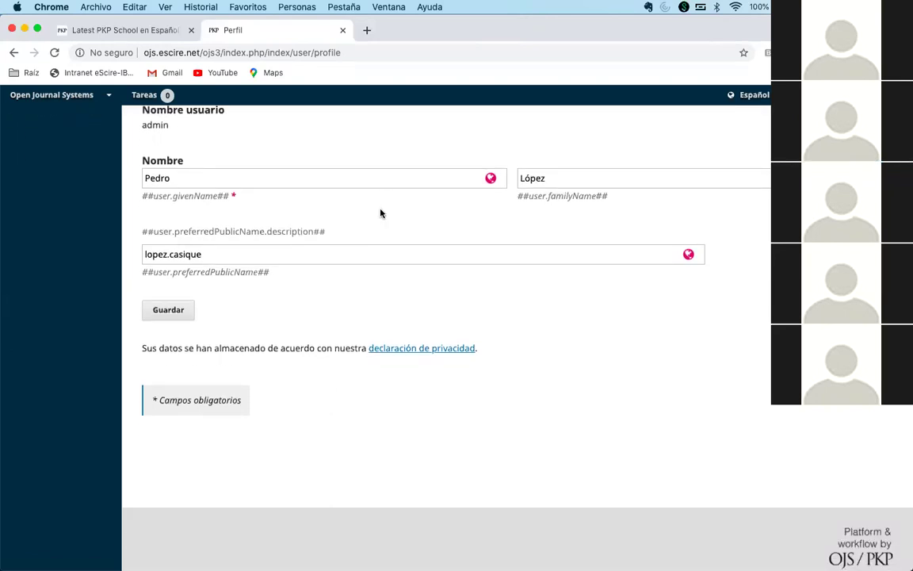
scroll(382, 214, down, 1)
scroll(382, 214, up, 4)
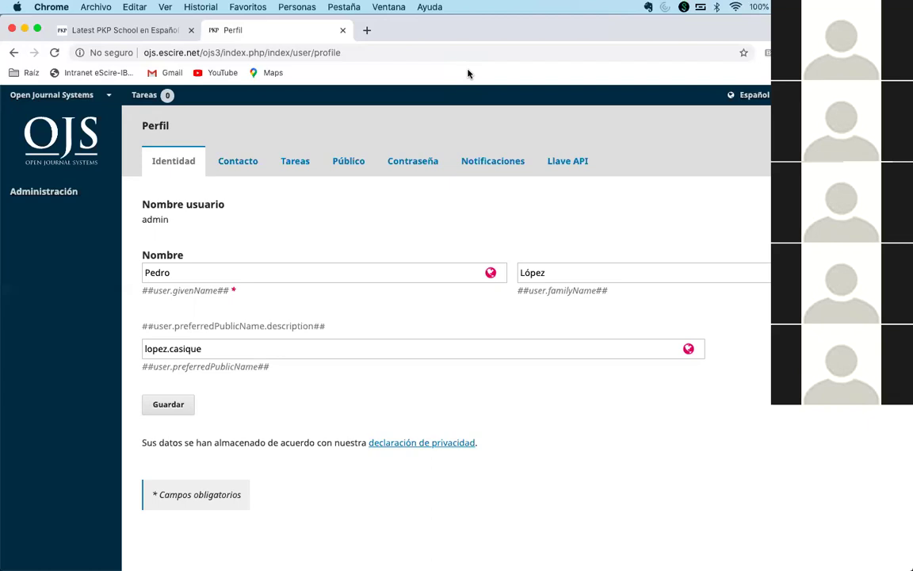
click(171, 405)
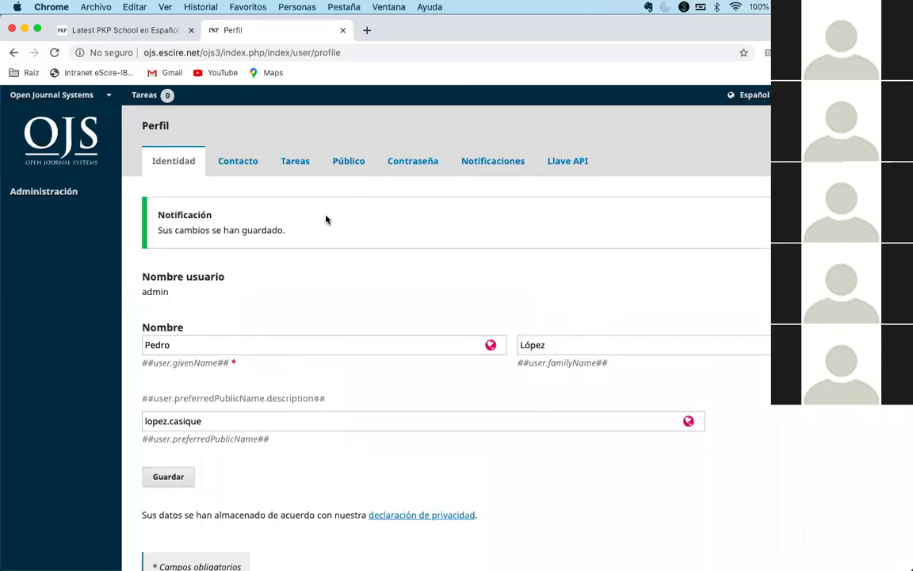
mouse_move(51, 94)
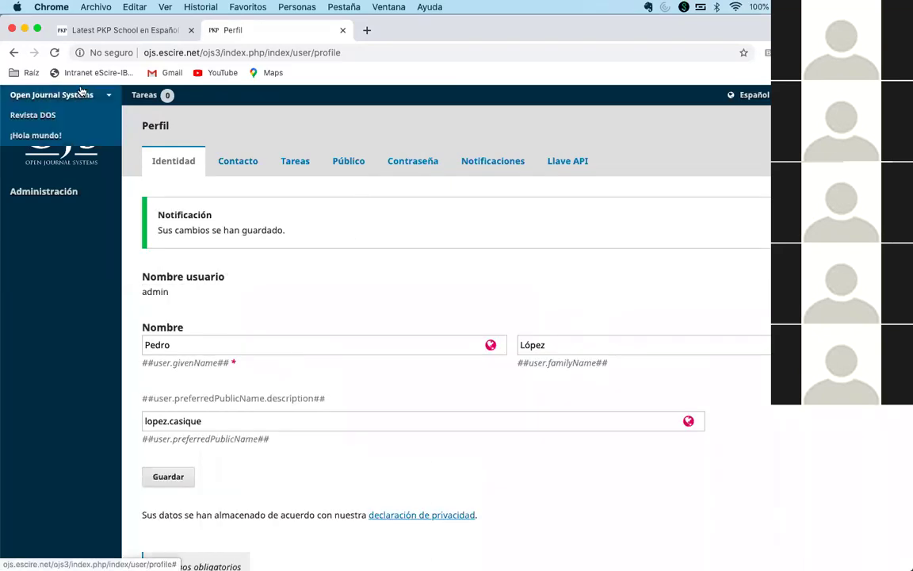
click(36, 138)
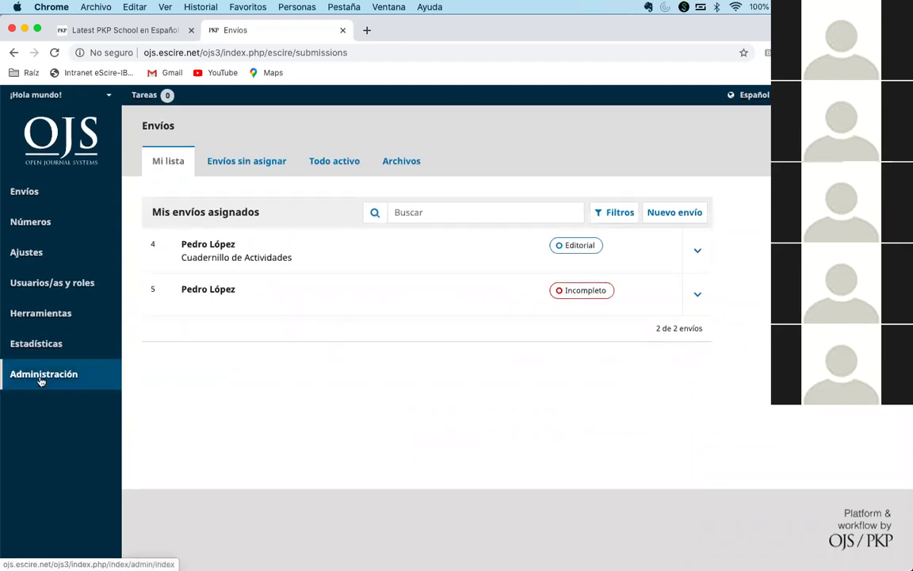
- Open Herramientas > Importar/exportar and choose the CrossRef XML export module for ¡Hola mundo!
mouse_move(44, 313)
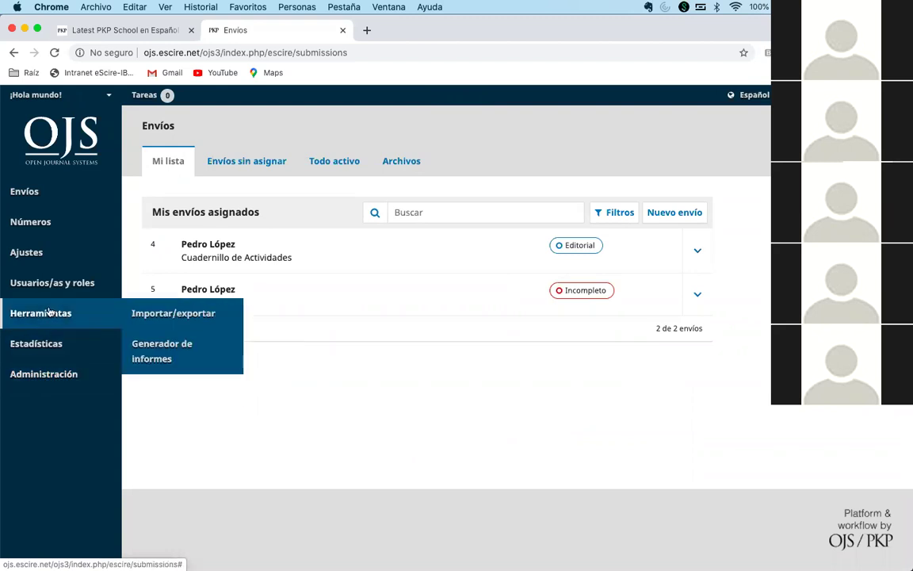
click(182, 315)
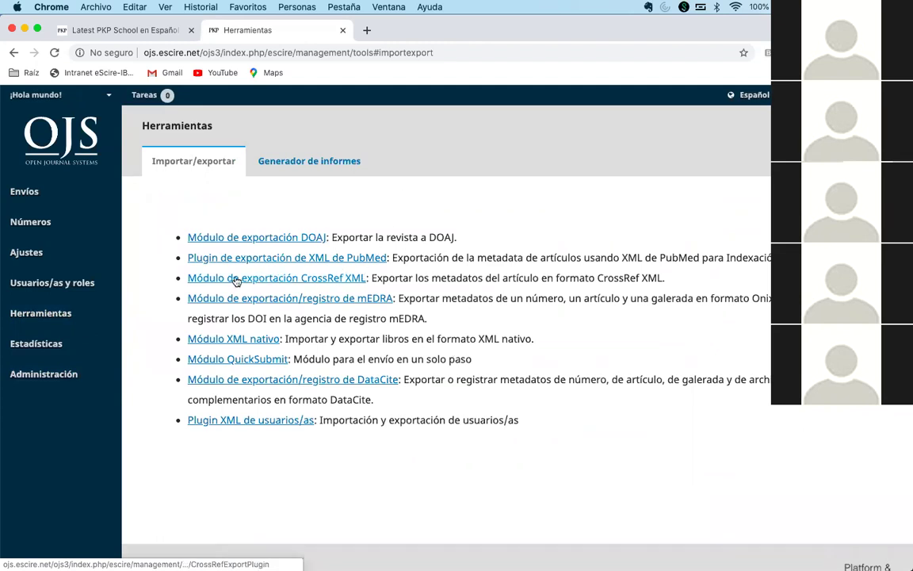
click(291, 283)
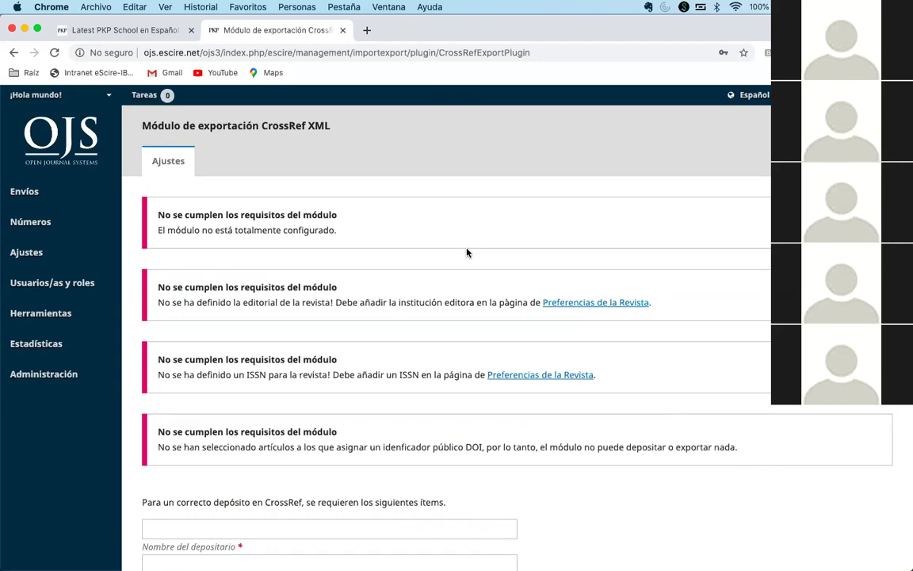
- Follow the publisher warning's Preferencias de la Revista link to the journal Configuración page
scroll(467, 252, down, 1)
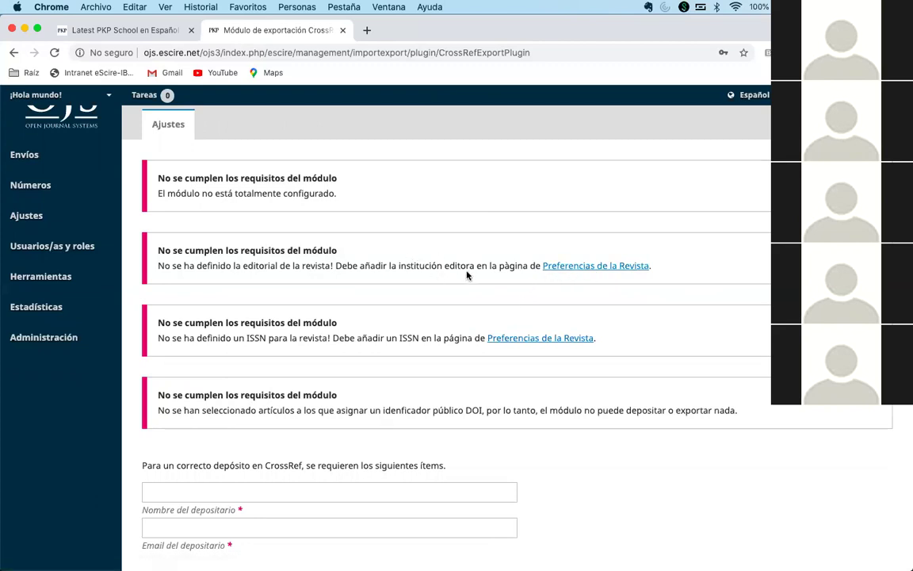
click(575, 270)
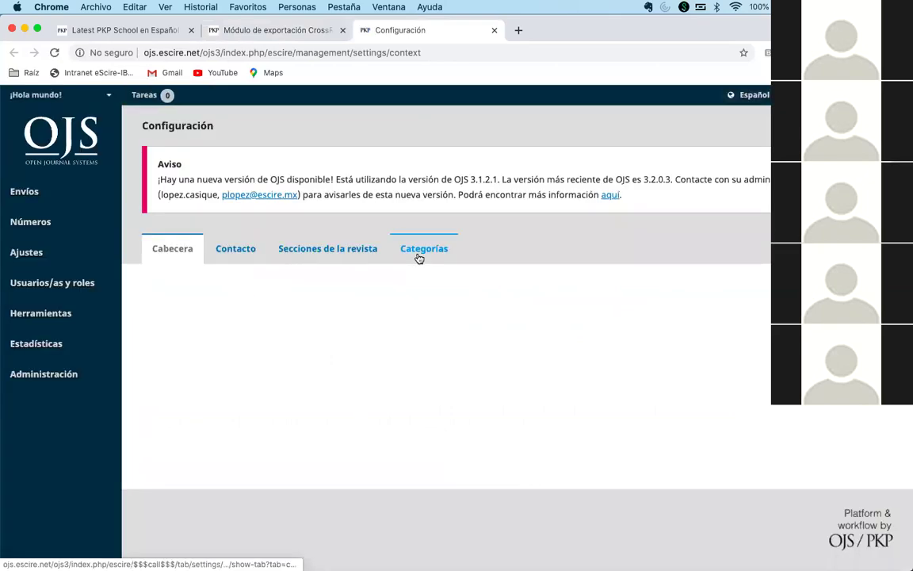
- Enter eScire as the journal's Editorial (publisher), glancing back at the CrossRef module meanwhile
scroll(333, 254, down, 3)
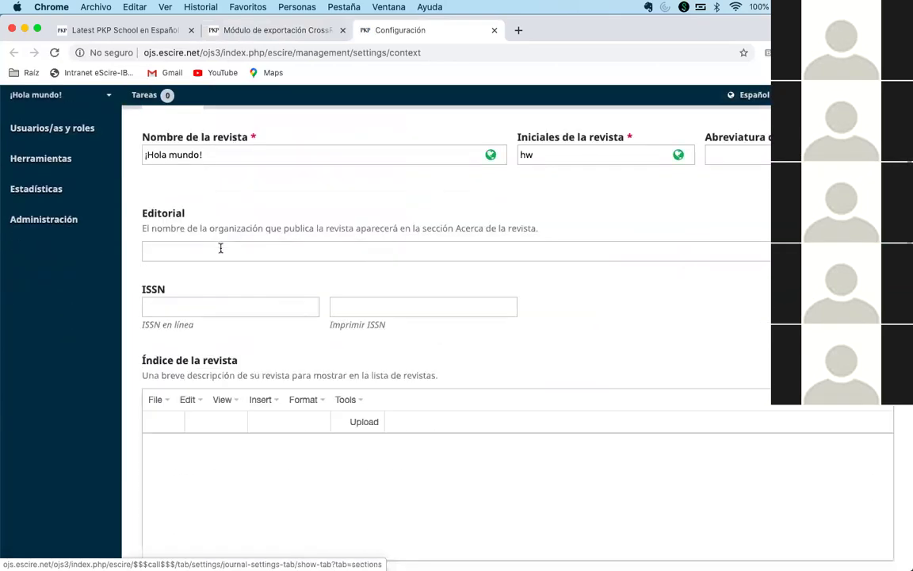
click(220, 248)
text(eScire)
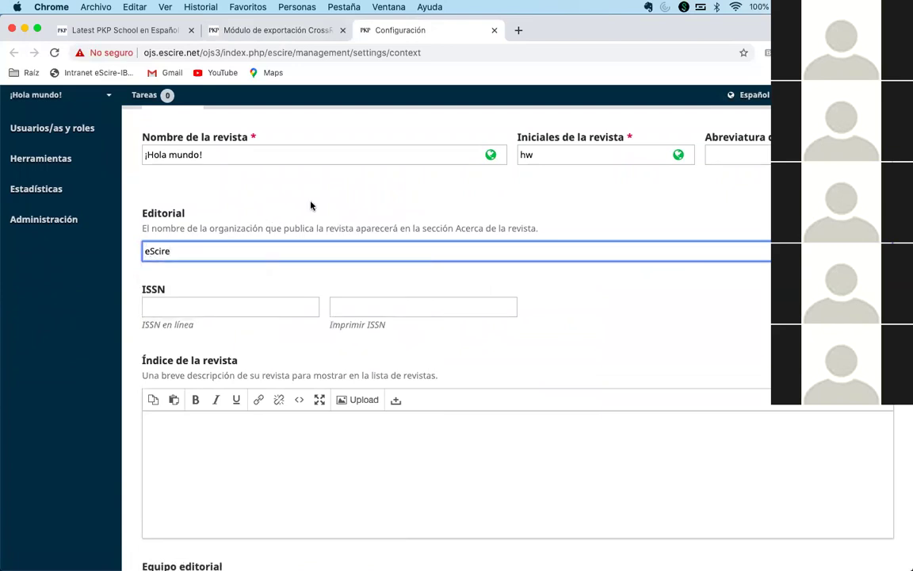
click(277, 31)
scroll(338, 254, down, 1)
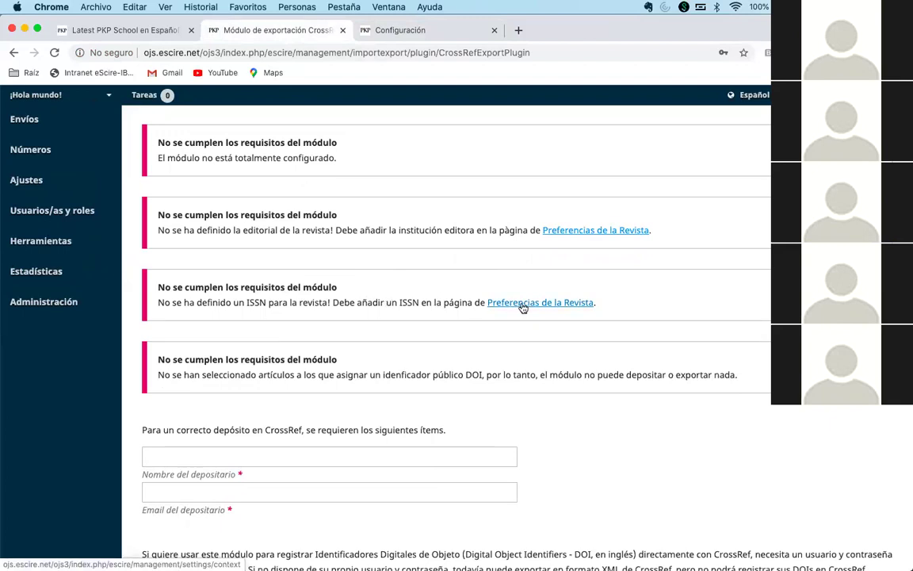
click(414, 31)
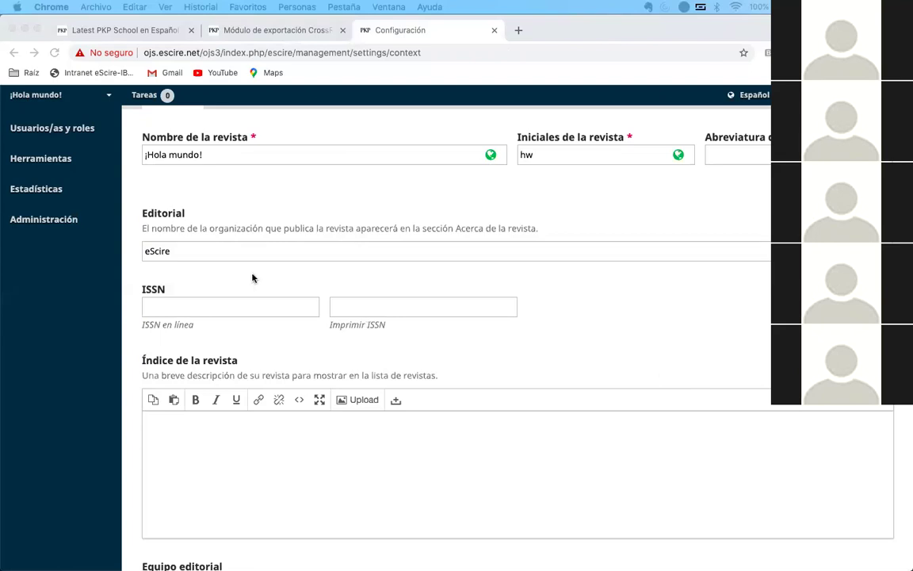
- Paste 2448-6523 as the online ISSN and save the journal settings
click(208, 306)
text(2448-6523)
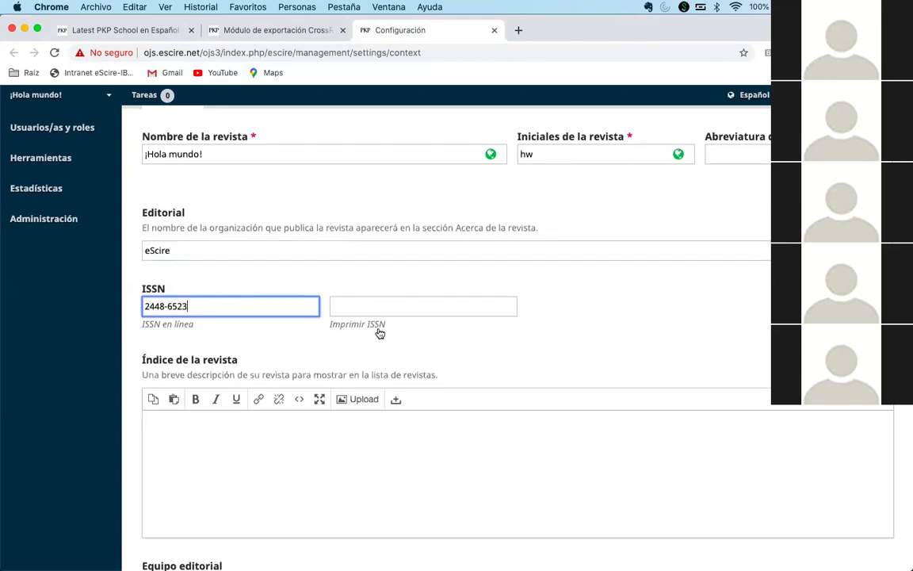
scroll(377, 330, down, 5)
scroll(377, 336, down, 3)
click(161, 395)
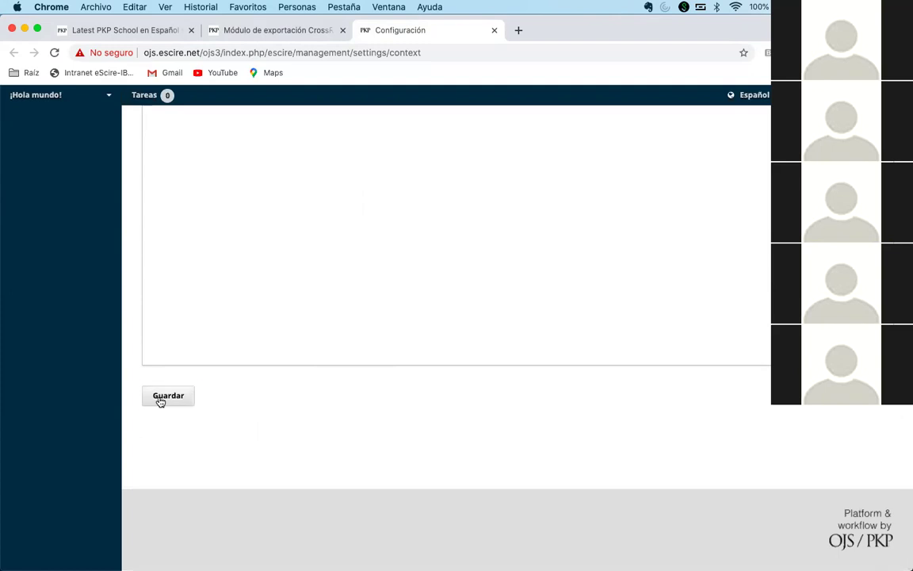
- Reload the CrossRef module, confirming publisher and ISSN warnings are gone, and review the remaining warnings
click(241, 30)
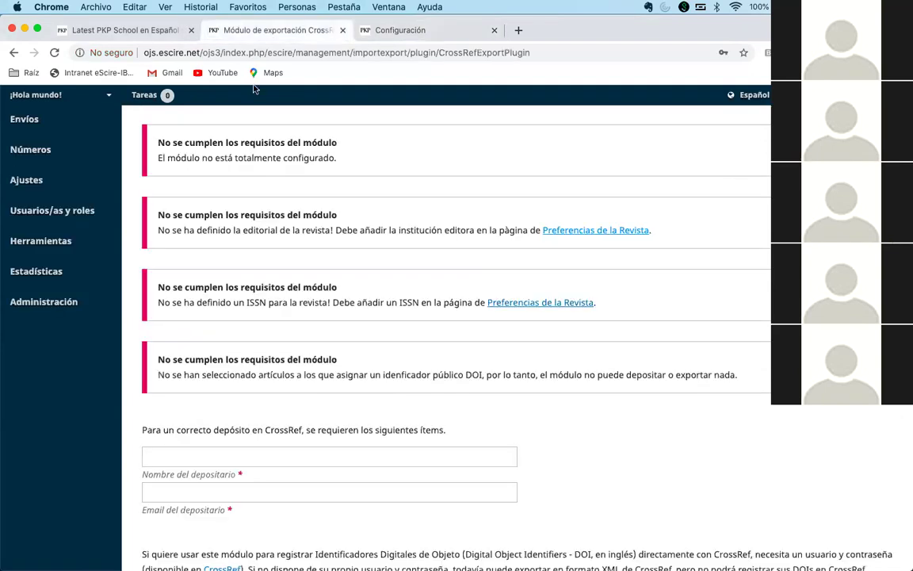
key(super+r)
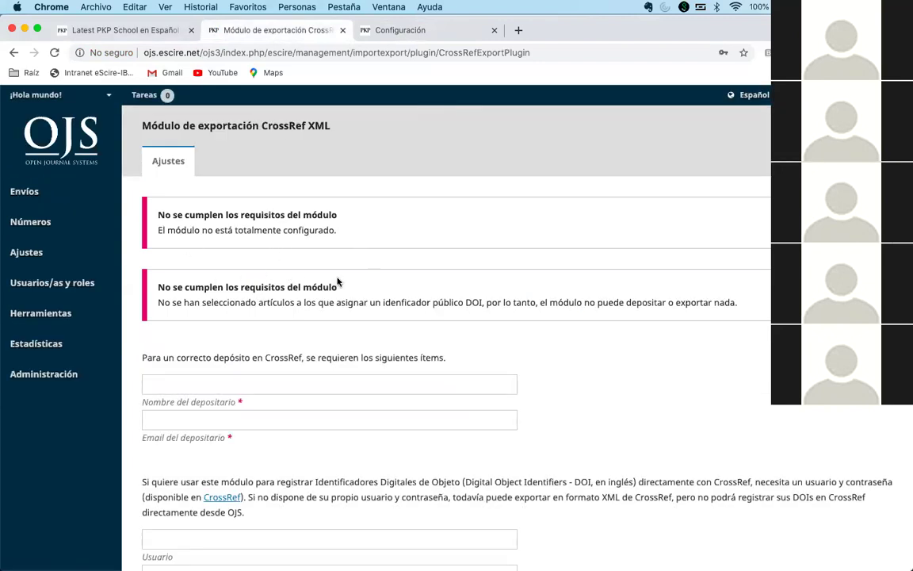
scroll(337, 282, down, 3)
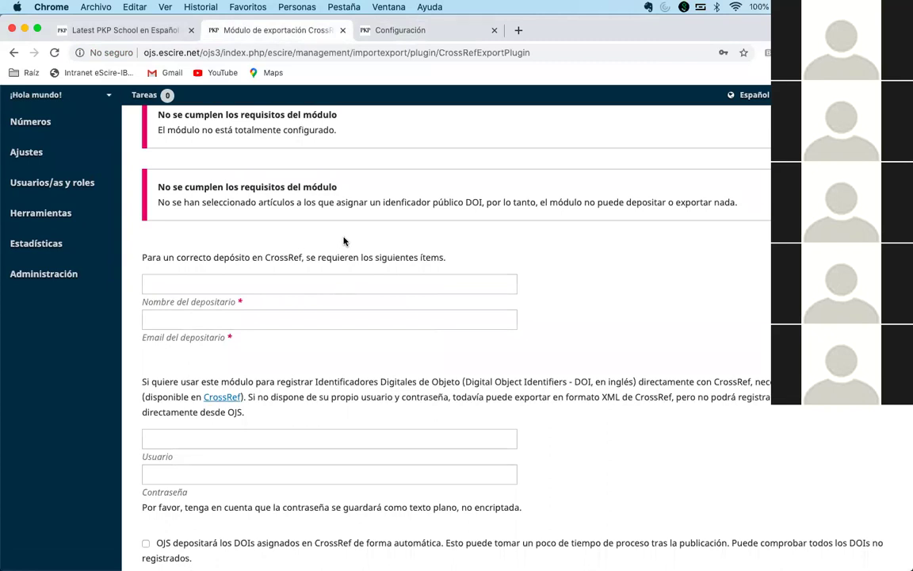
scroll(343, 241, up, 2)
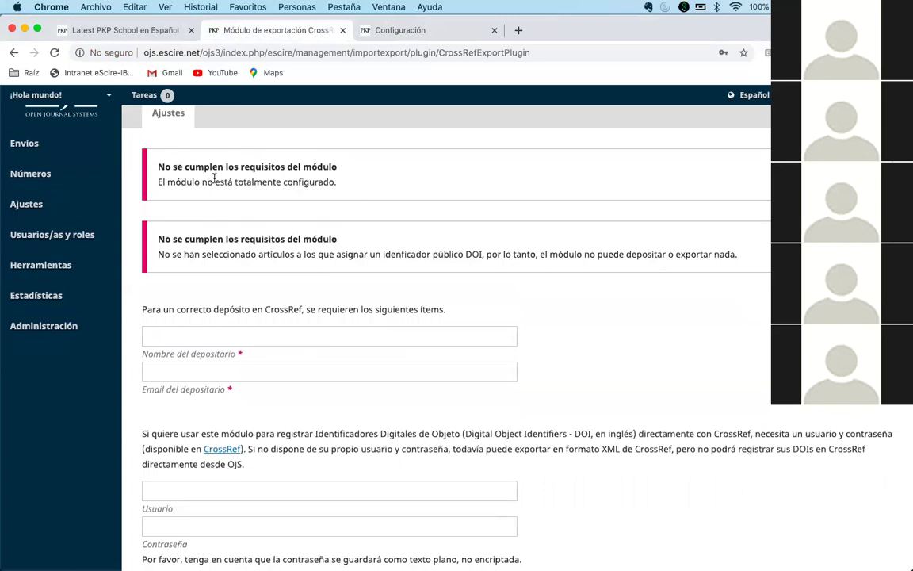
scroll(277, 316, down, 4)
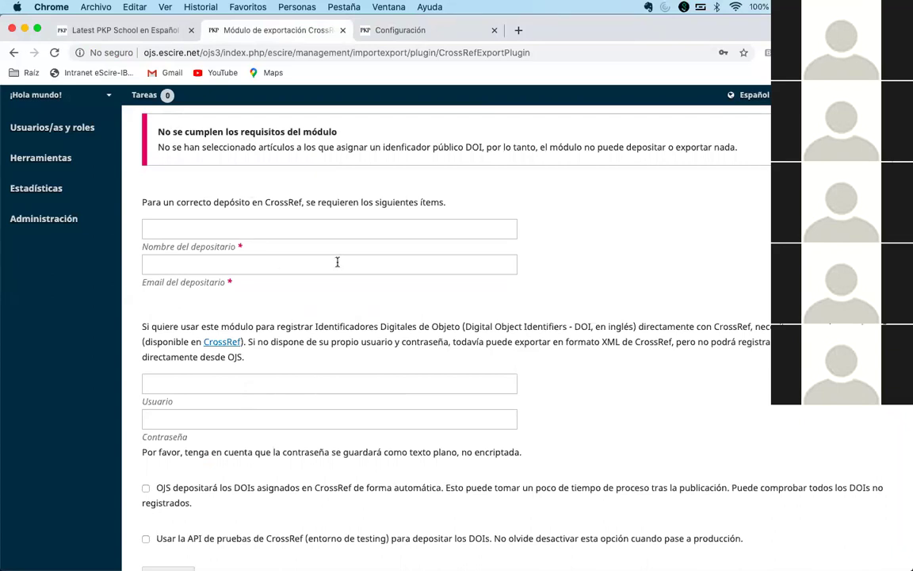
scroll(346, 260, down, 2)
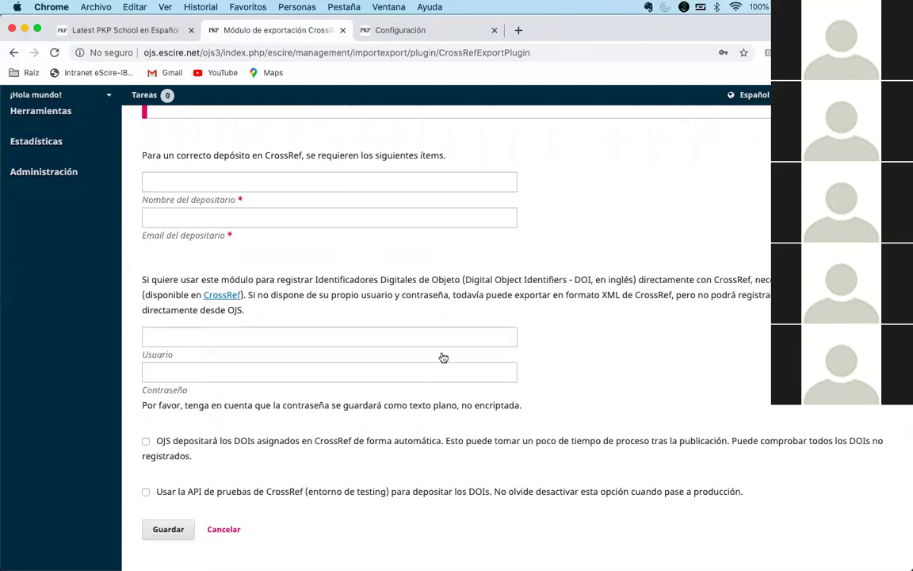
scroll(231, 371, up, 5)
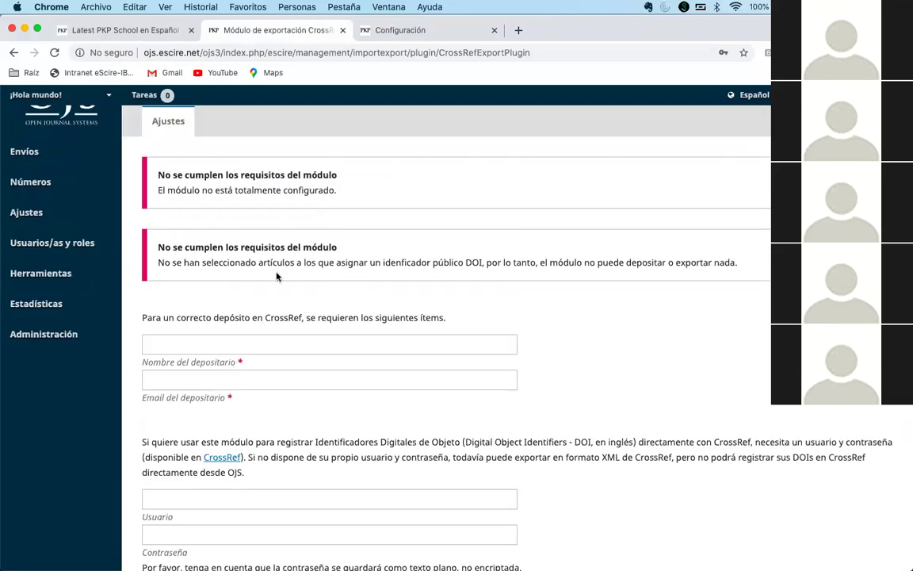
triple_click(269, 262)
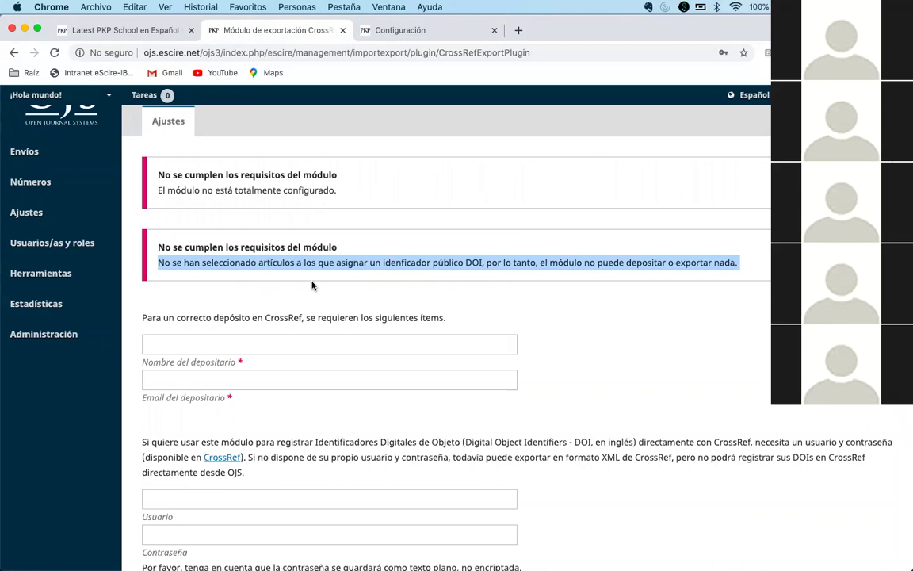
click(283, 263)
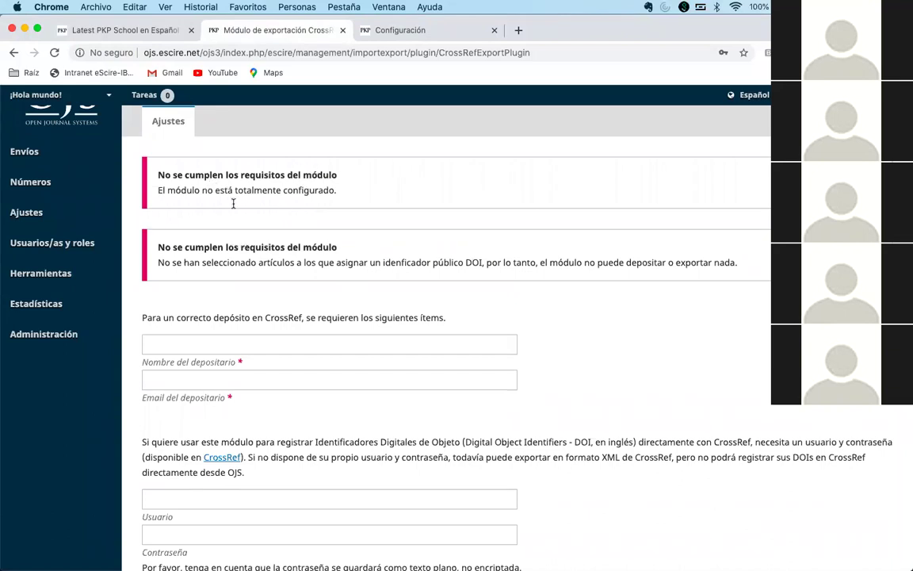
scroll(302, 269, down, 2)
- Enter the depositor's full name and e-mail address
click(293, 273)
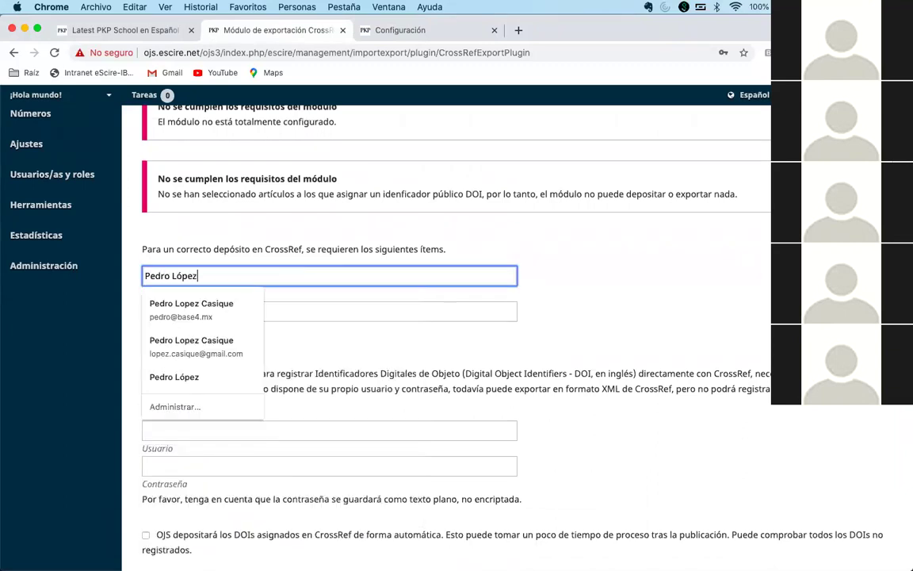
click(318, 314)
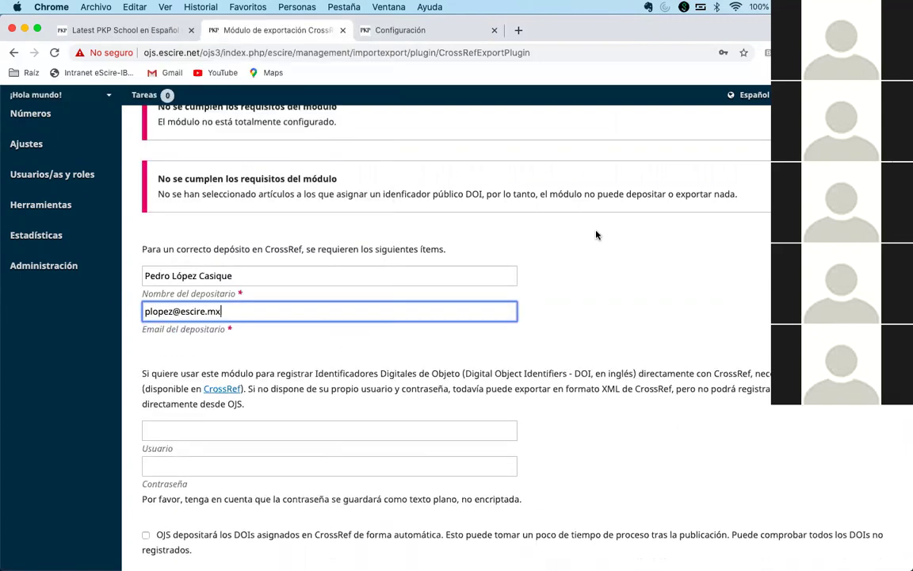
- Fill in the CrossRef account username and password
scroll(597, 234, down, 5)
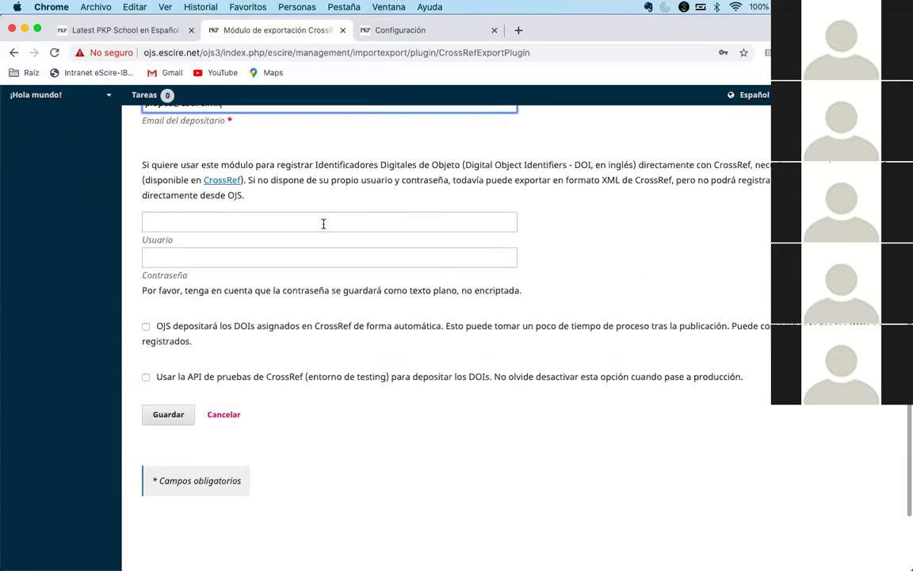
click(323, 224)
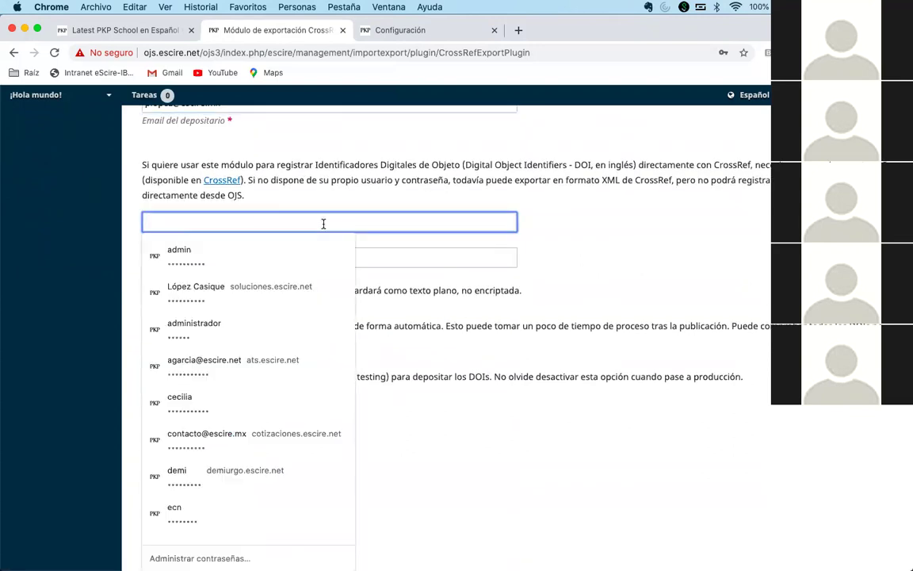
text(escire)
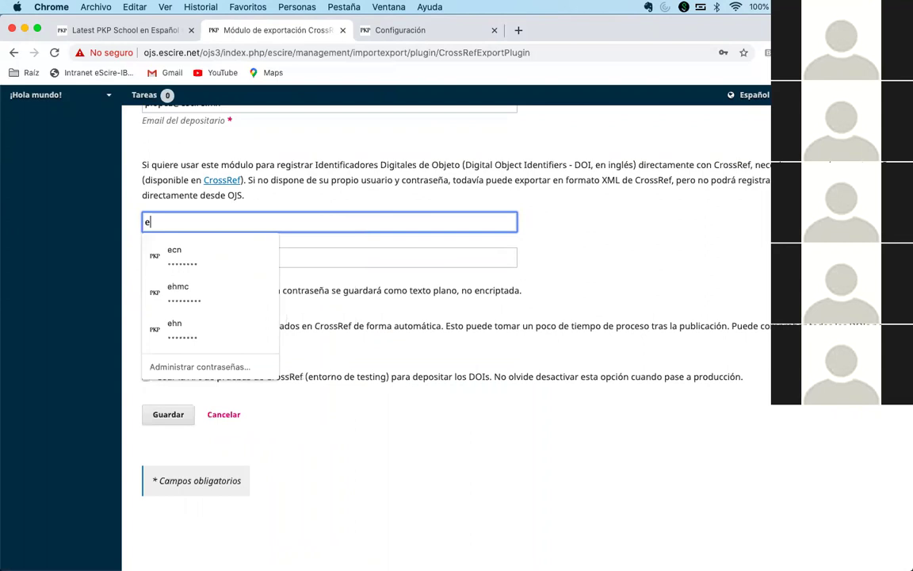
click(349, 255)
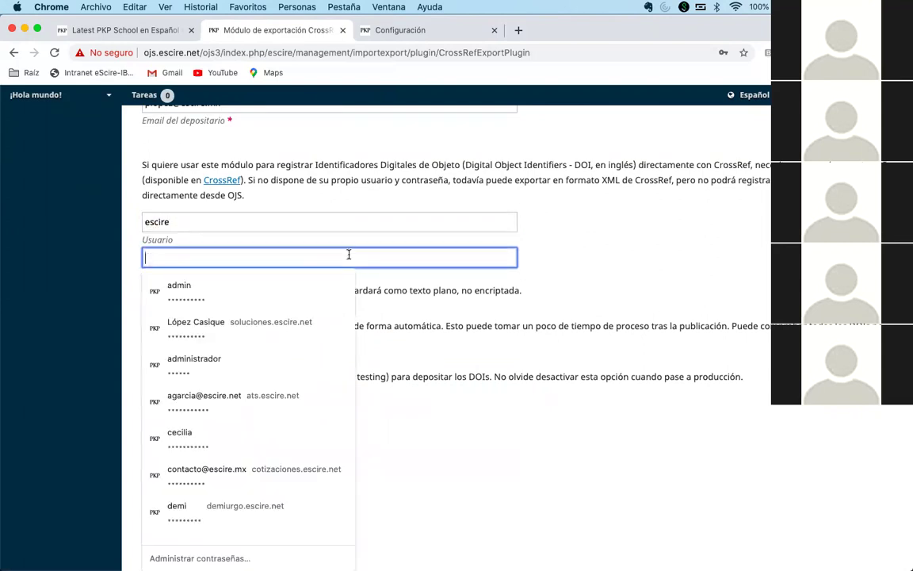
text(•••••••••••••)
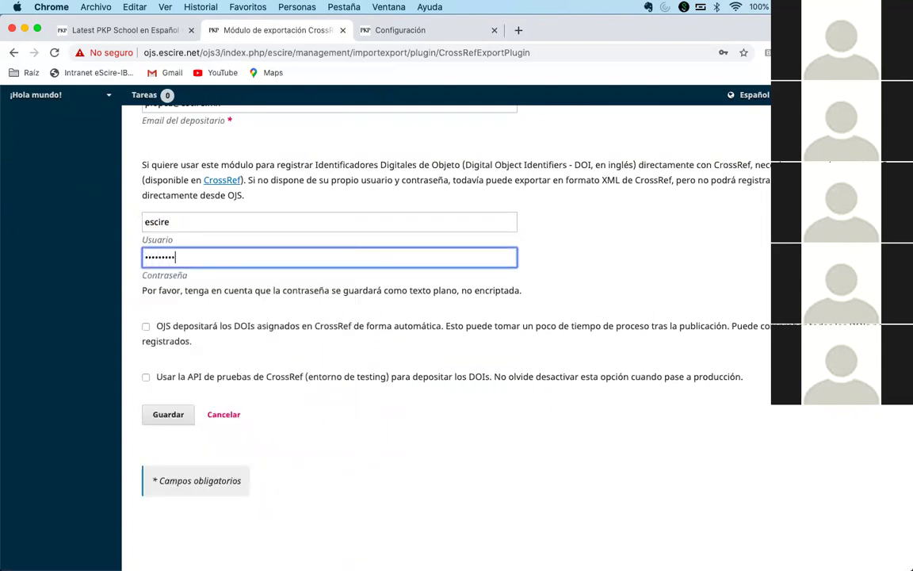
text(••)
- Leave automatic DOI deposit unticked, save the CrossRef settings and reload the page
scroll(574, 245, up, 3)
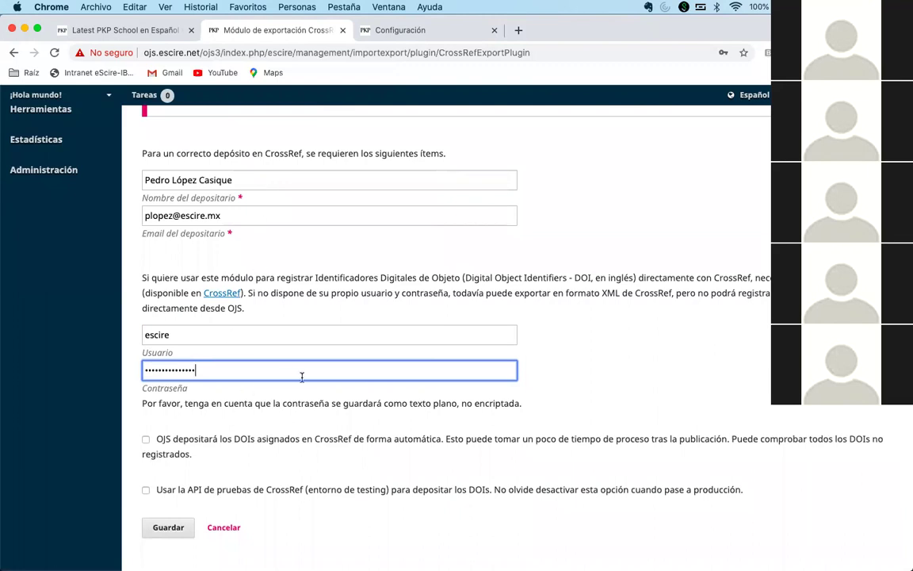
scroll(301, 376, down, 3)
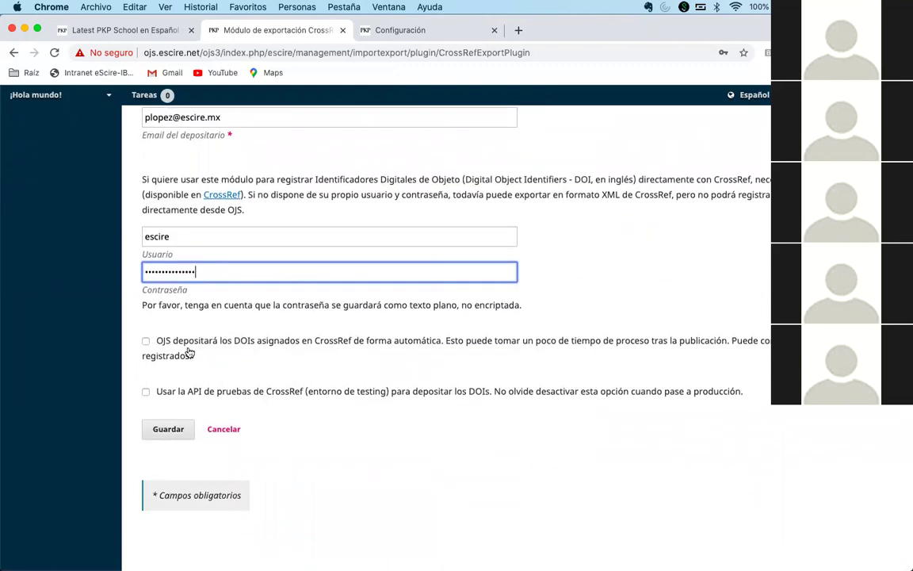
click(146, 340)
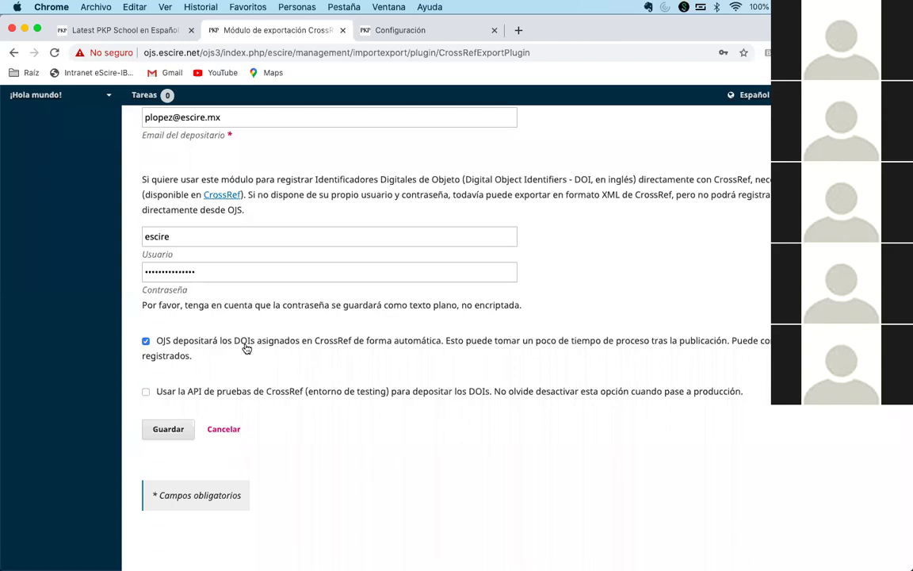
click(168, 346)
click(166, 433)
scroll(340, 386, down, 3)
scroll(341, 385, up, 10)
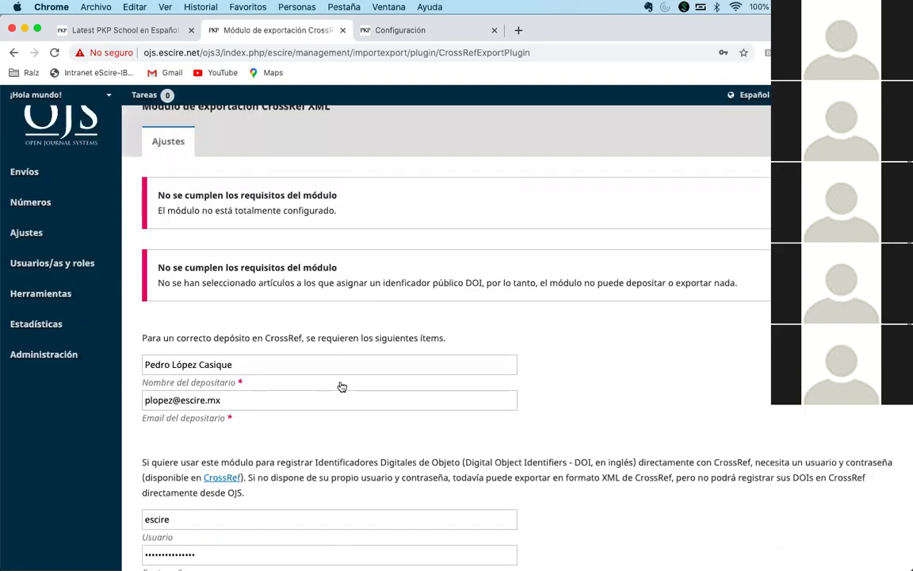
scroll(342, 386, up, 1)
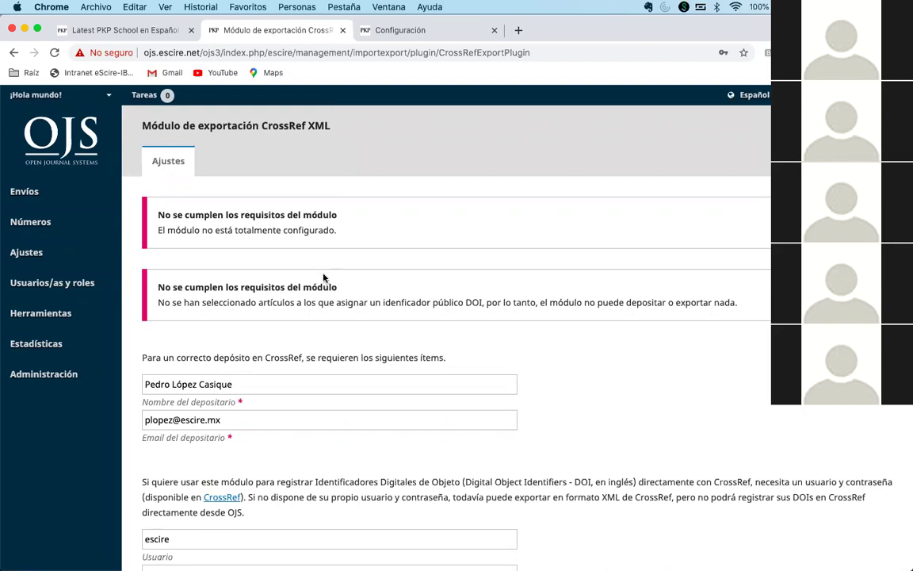
scroll(310, 225, down, 5)
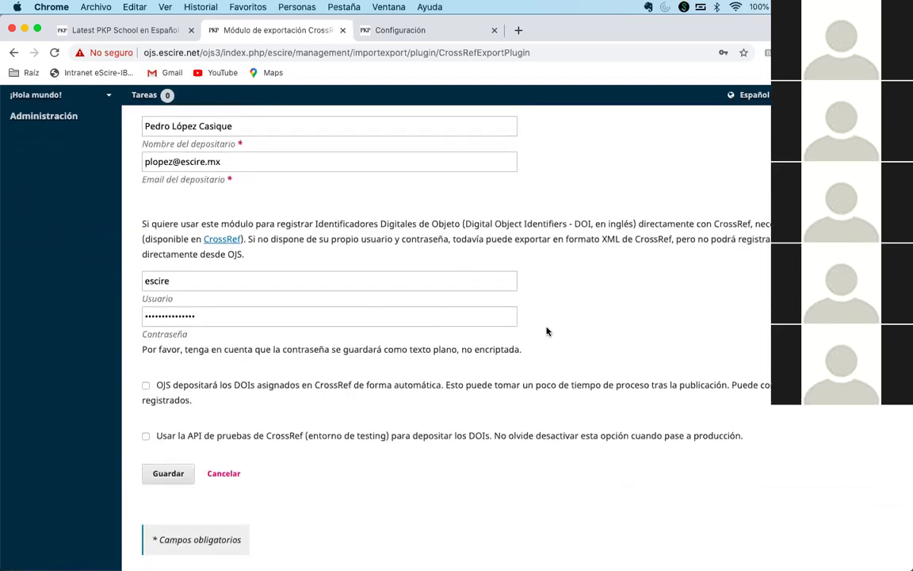
scroll(353, 156, up, 5)
key(super+r)
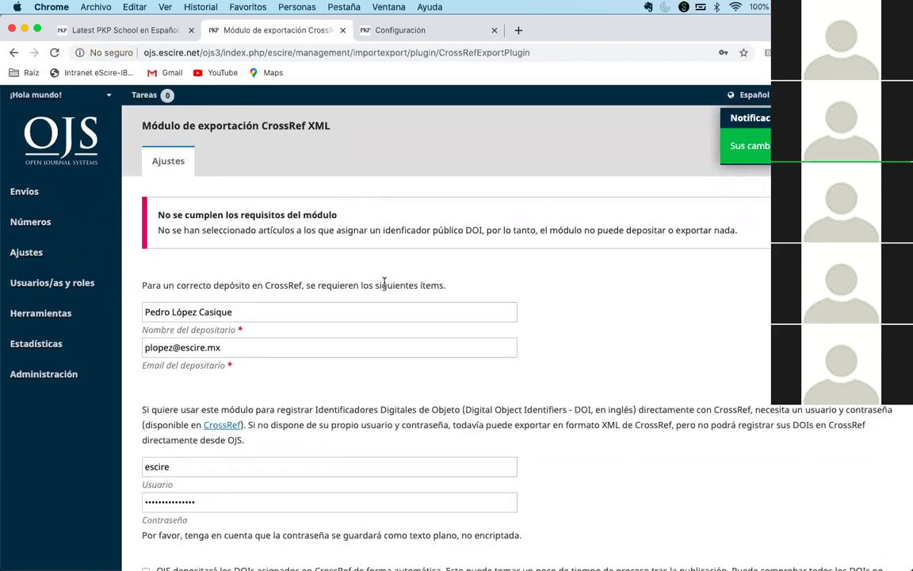
- Check the reloaded settings: only the warning about articles without DOIs remains
scroll(384, 283, down, 3)
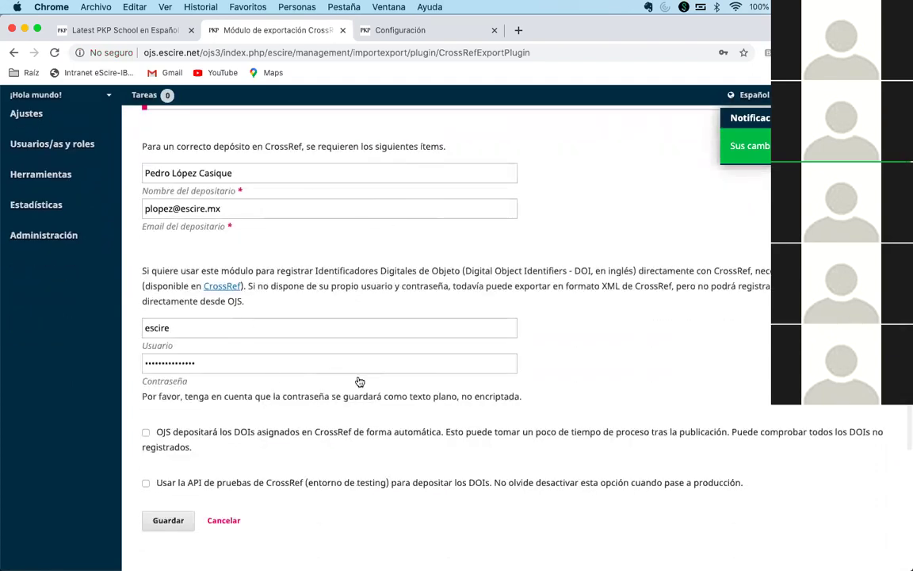
scroll(359, 380, up, 3)
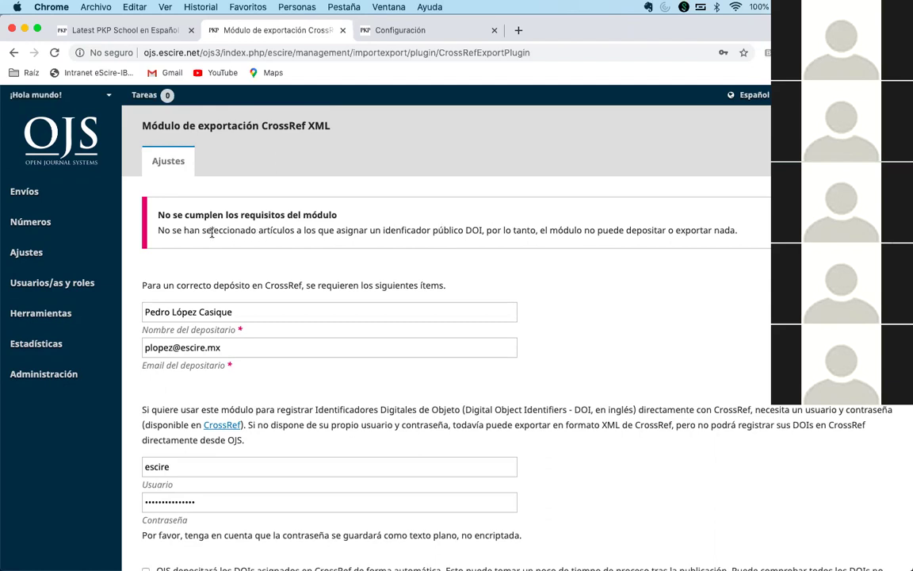
mouse_move(59, 252)
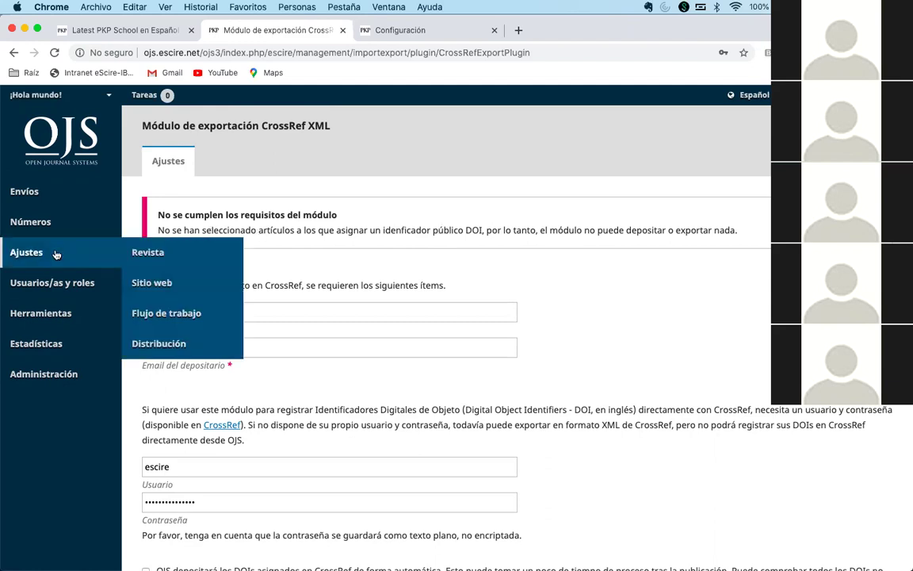
- Open Ajustes > Sitio web > Módulos and bookmark the installed plugins page
click(168, 282)
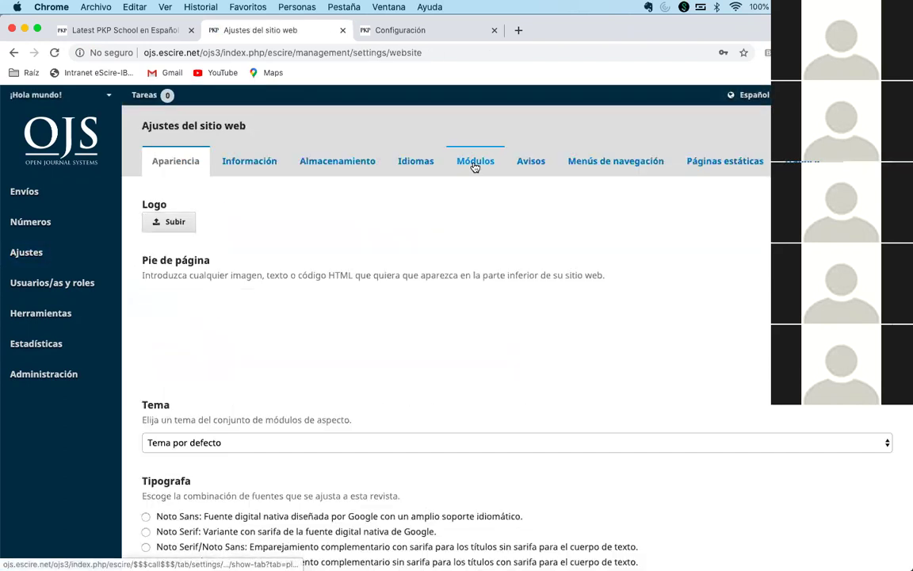
click(474, 162)
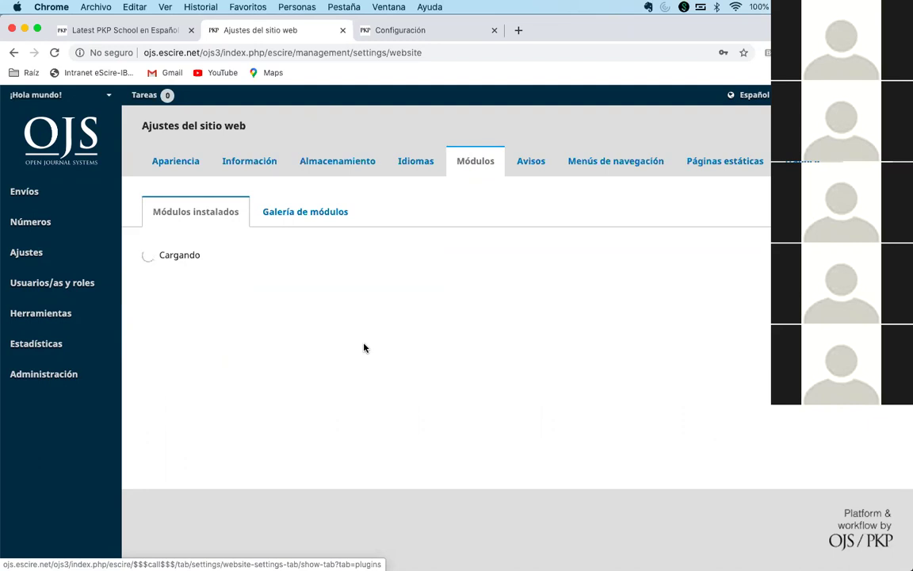
scroll(363, 347, down, 2)
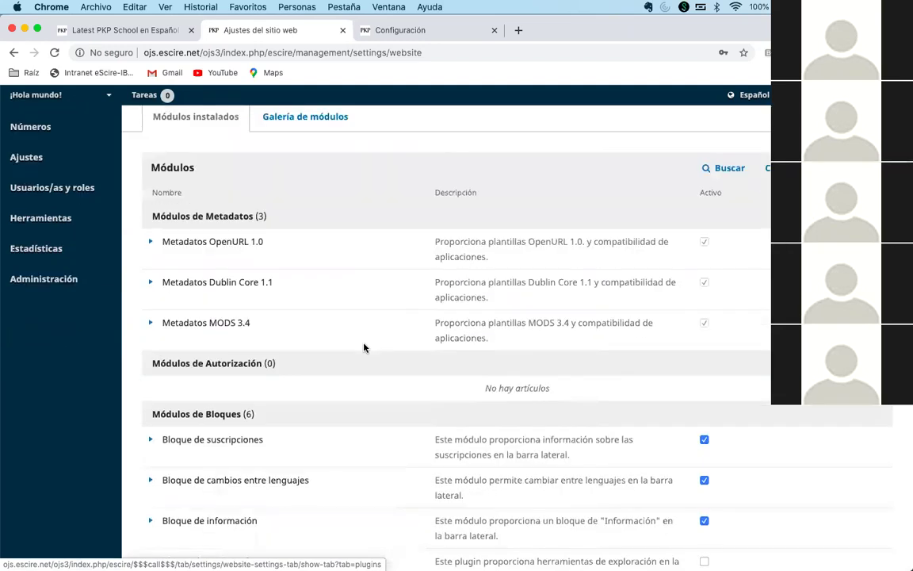
key(super+d)
key(Return)
- Find DOI in the plugin list and enable the DOI public identifier plugin
key(super+f)
text(DOI)
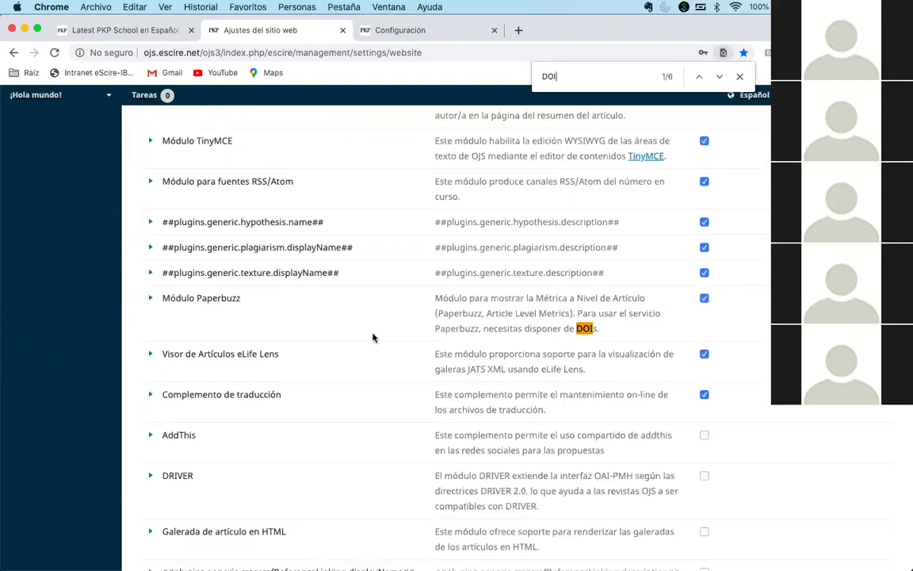
key(Return)
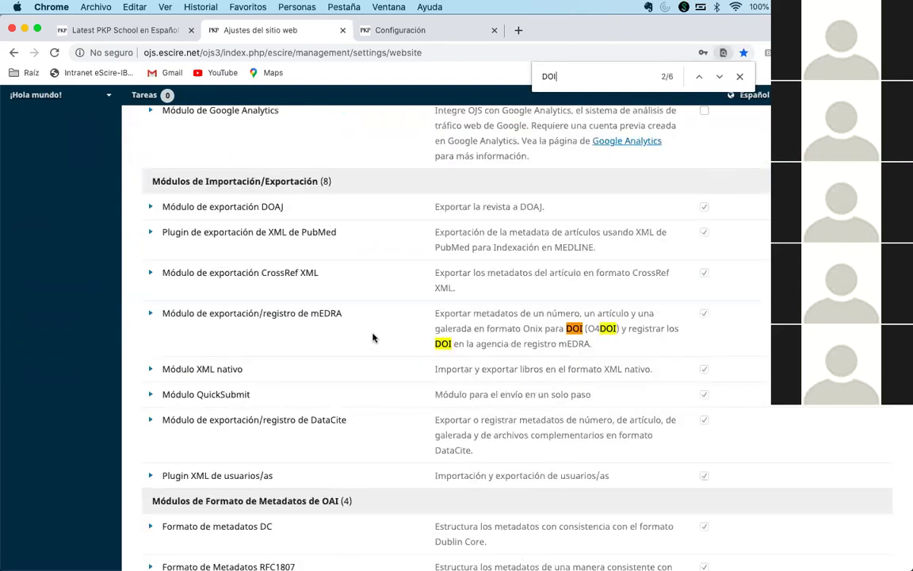
key(Return)
key(Return)
key(Return)
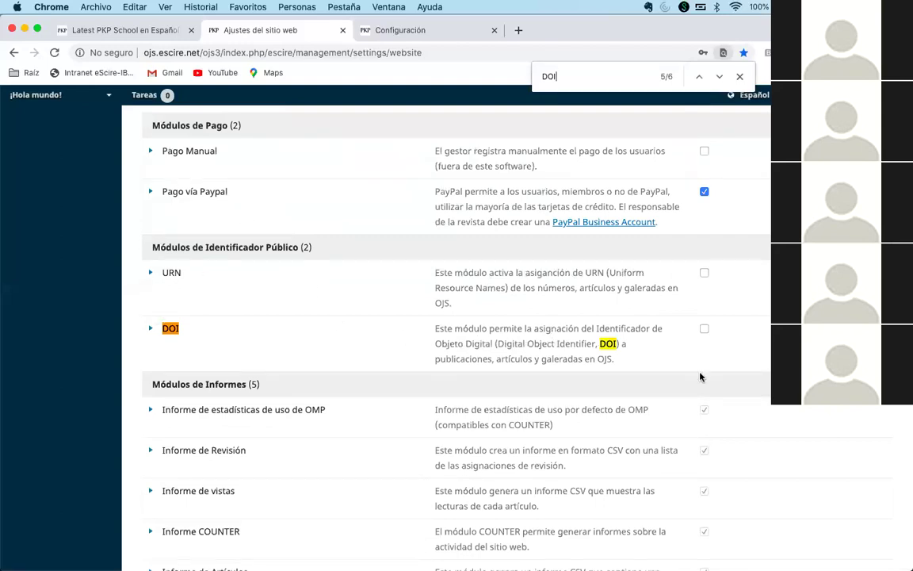
click(704, 329)
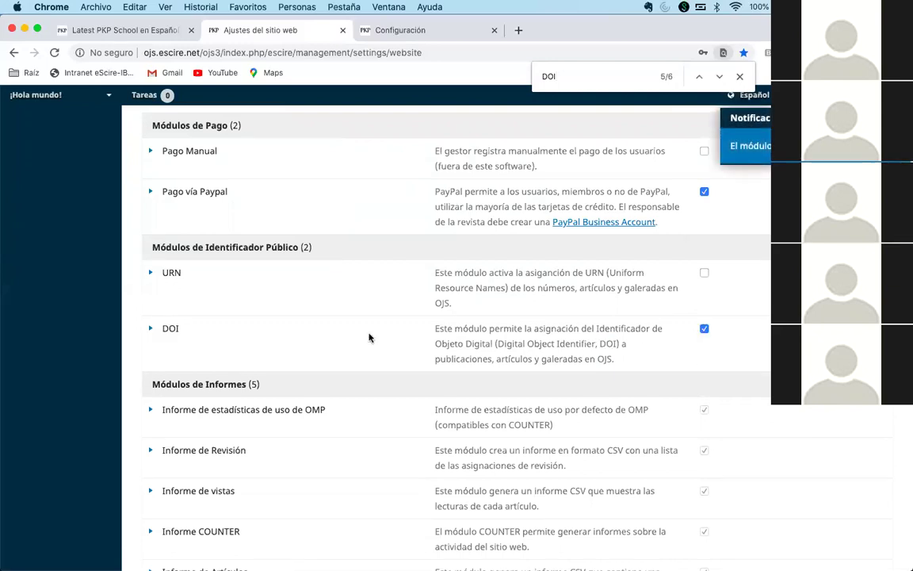
- Open the DOI plugin's settings form from its expanded row
click(151, 329)
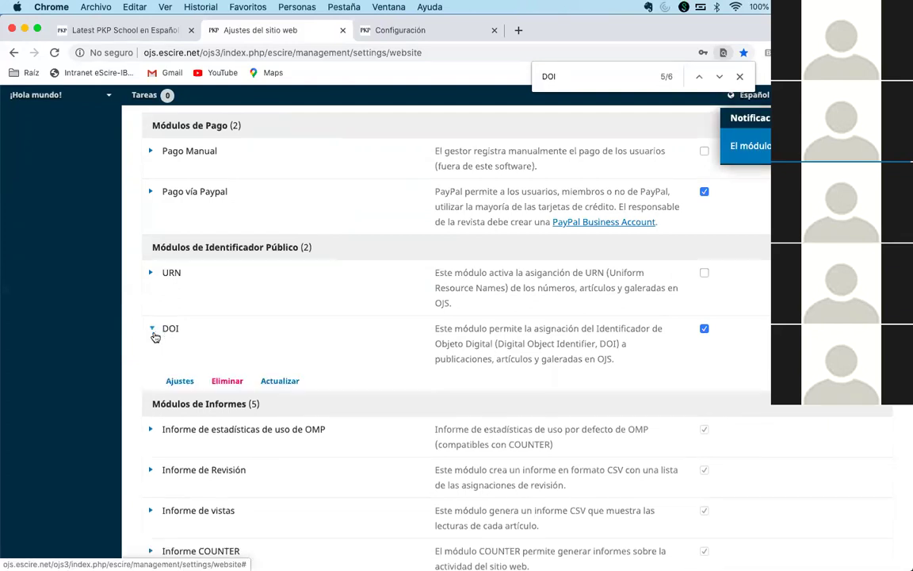
click(180, 381)
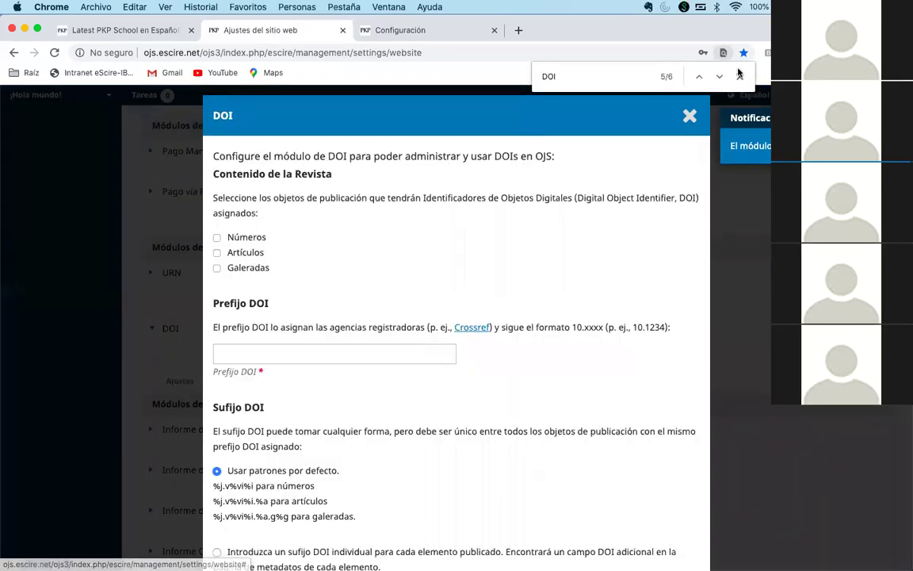
click(739, 76)
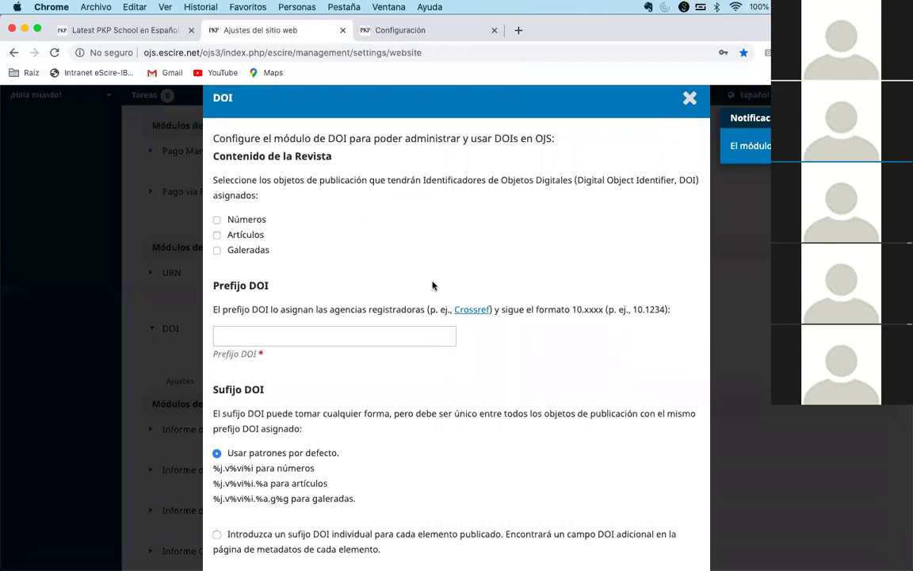
scroll(432, 286, down, 3)
scroll(432, 285, up, 3)
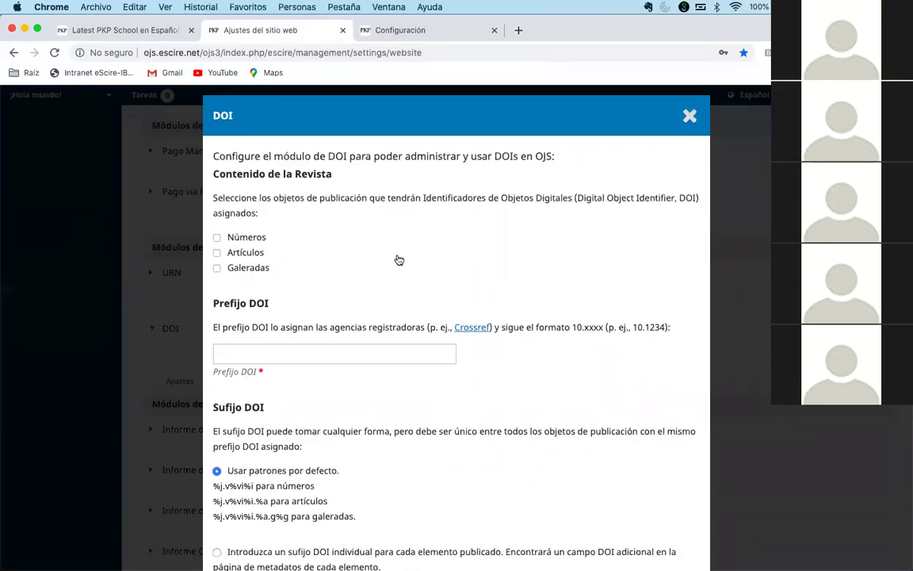
- Try ticking Issues and Galleys, then leave only Artículos selected to receive DOIs
click(261, 259)
click(217, 237)
click(248, 267)
click(261, 269)
click(230, 237)
click(227, 238)
click(254, 268)
click(252, 239)
click(227, 268)
scroll(391, 277, down, 2)
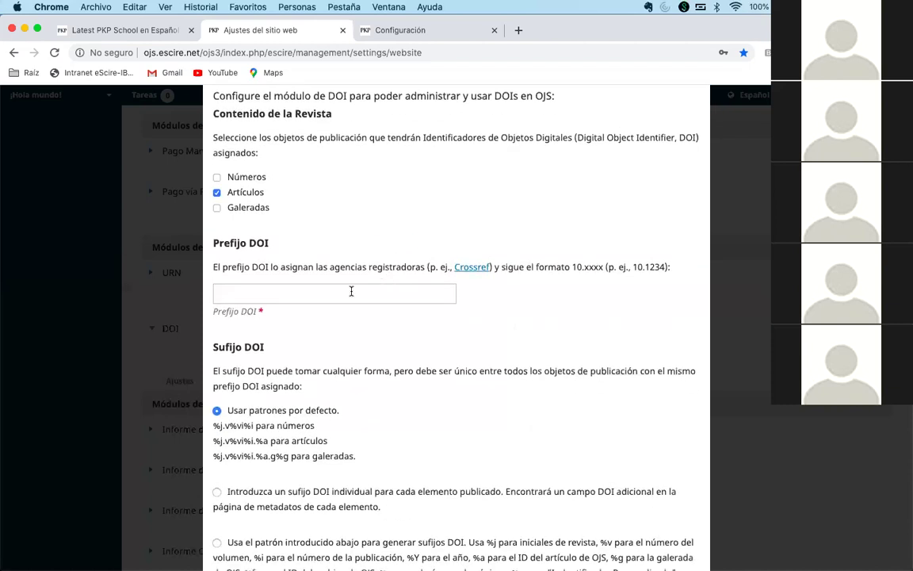
- Fill in the DOI prefix 10.24201
click(351, 291)
click(316, 324)
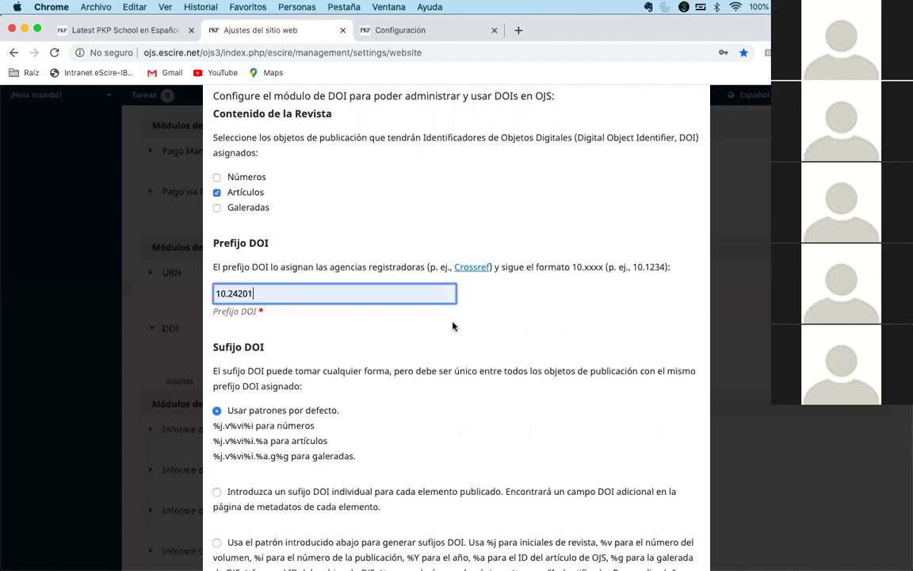
scroll(458, 327, down, 1)
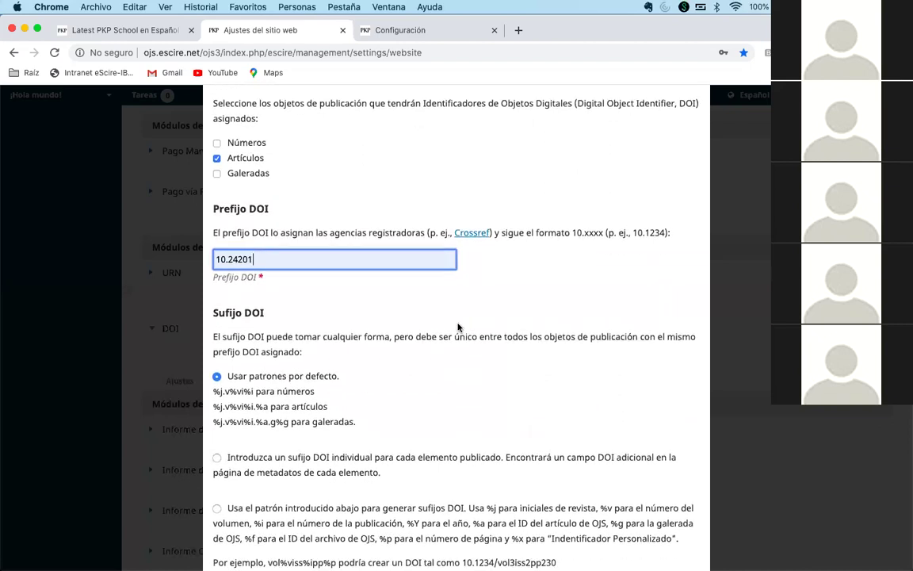
scroll(457, 327, down, 2)
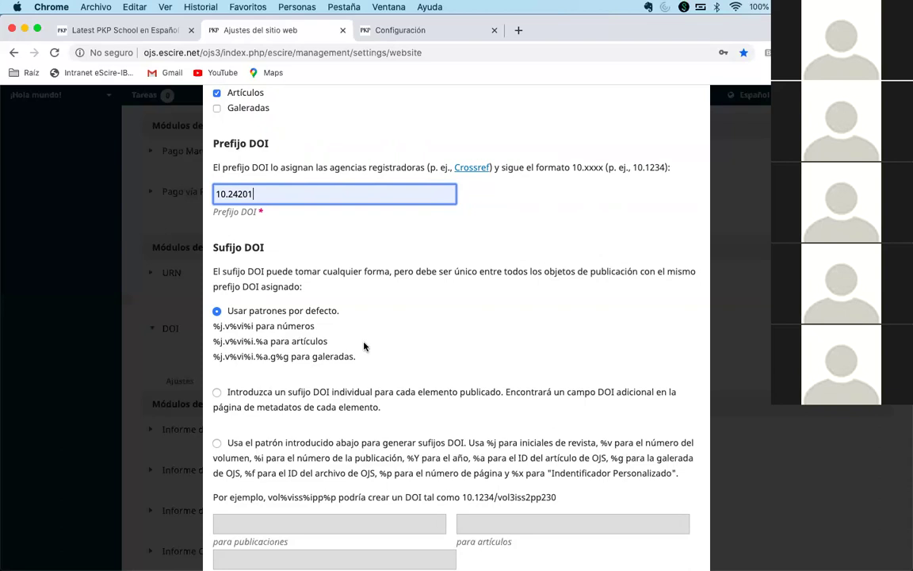
scroll(386, 347, down, 3)
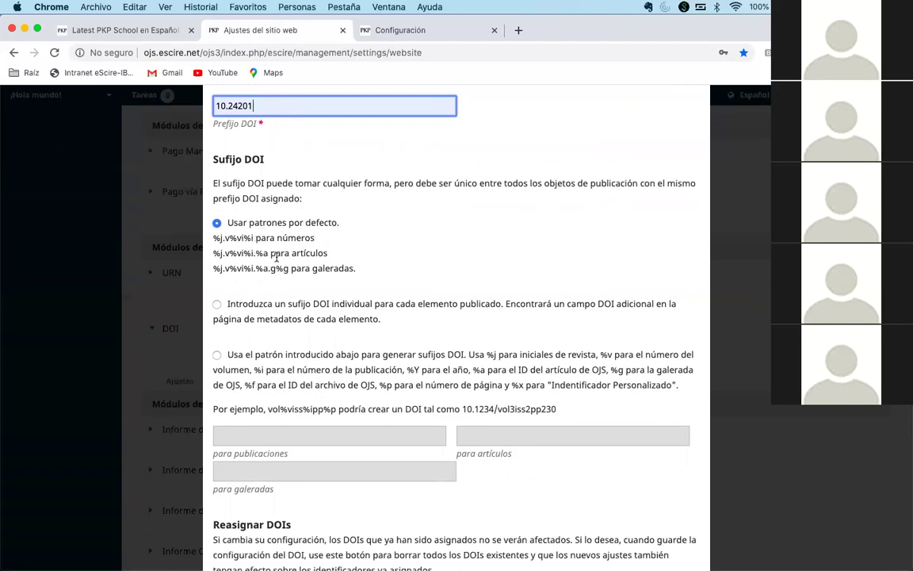
- Keep the default suffix patterns and save the DOI settings
drag(212, 252, 235, 254)
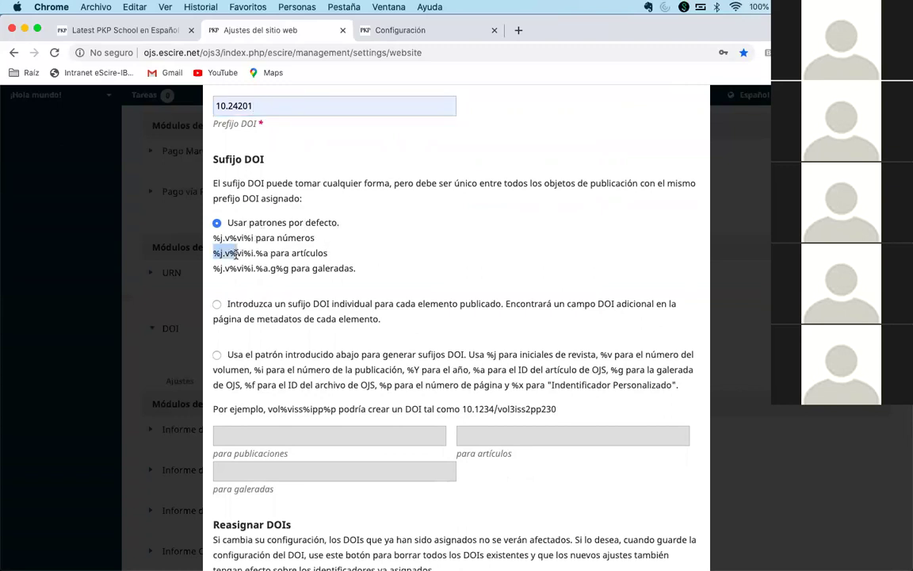
click(240, 252)
scroll(280, 253, down, 2)
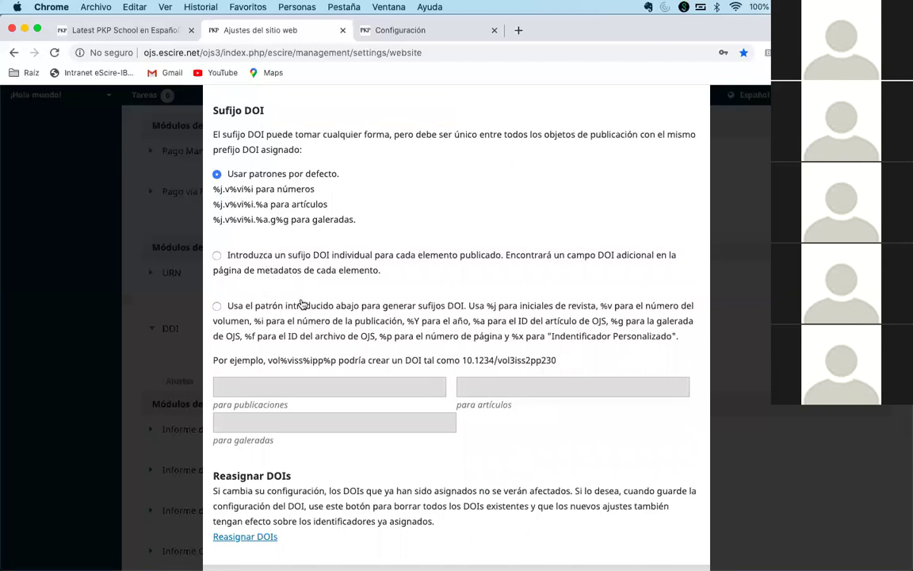
scroll(311, 254, up, 2)
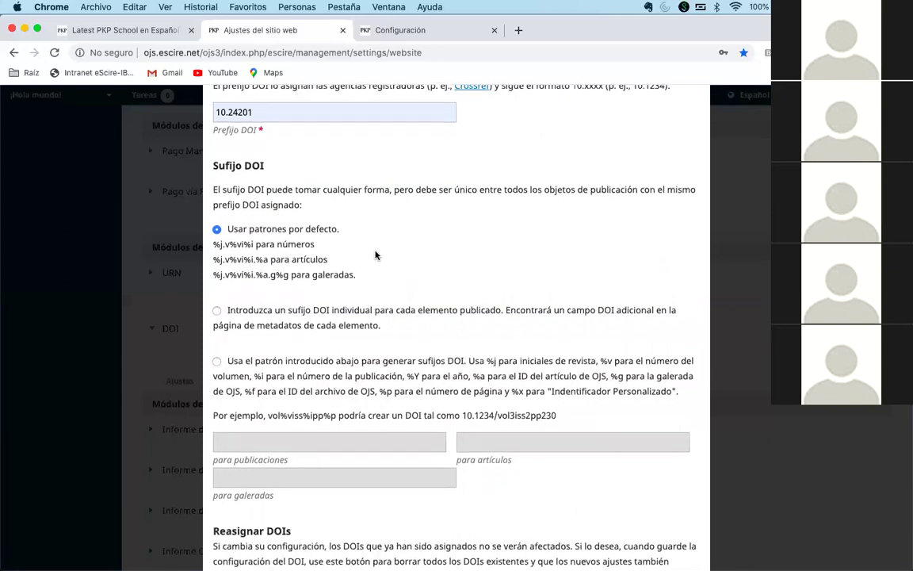
scroll(375, 254, down, 1)
scroll(376, 250, up, 3)
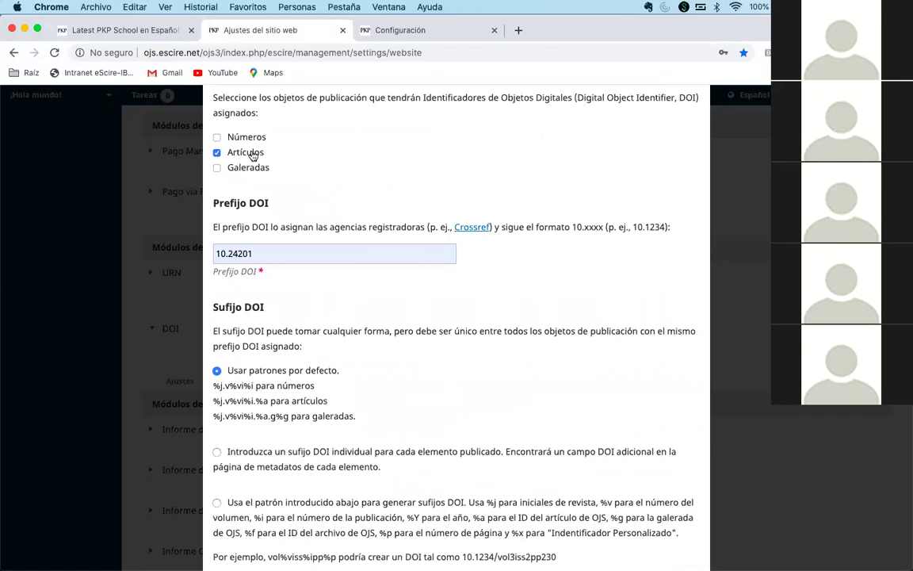
scroll(324, 175, down, 2)
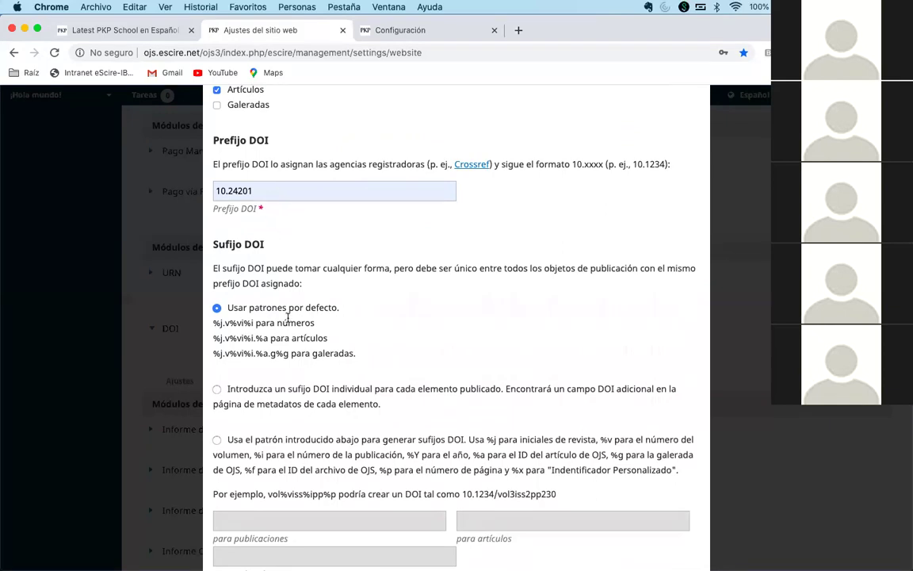
scroll(327, 320, down, 8)
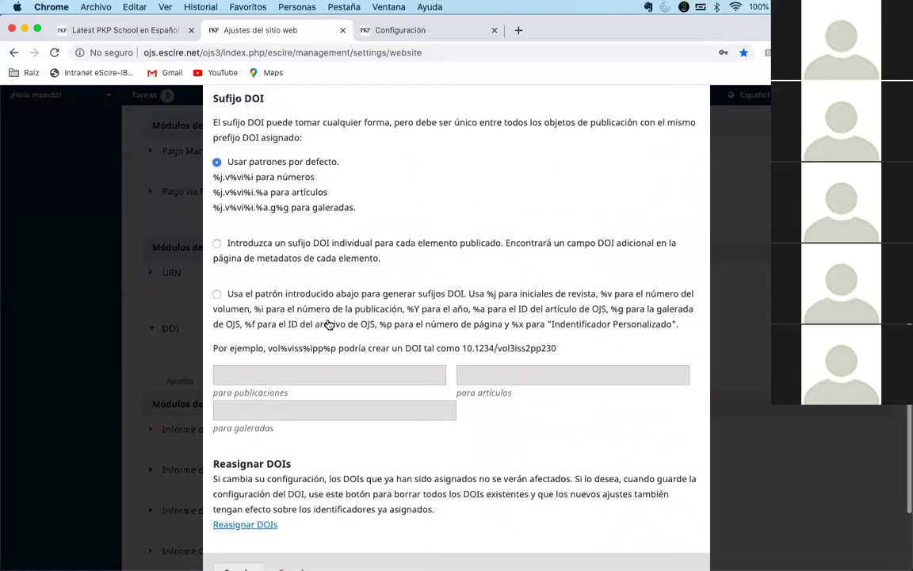
click(235, 467)
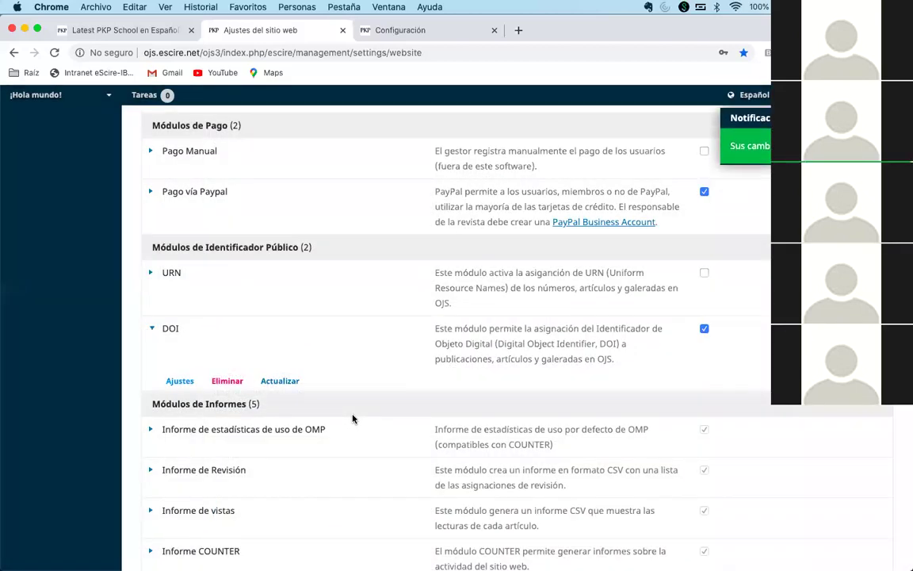
- Reopen the DOI plugin settings and review the form
click(178, 381)
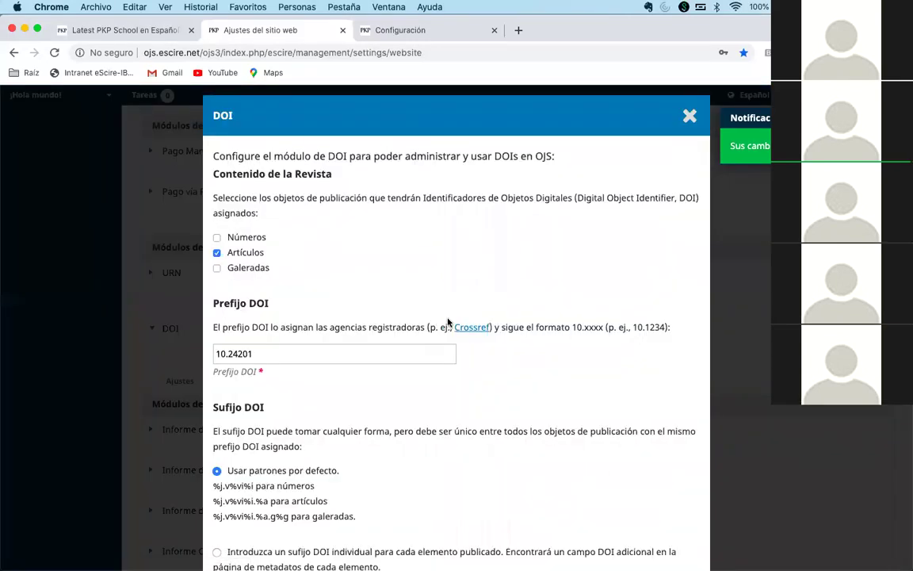
scroll(271, 138, down, 3)
scroll(453, 328, down, 1)
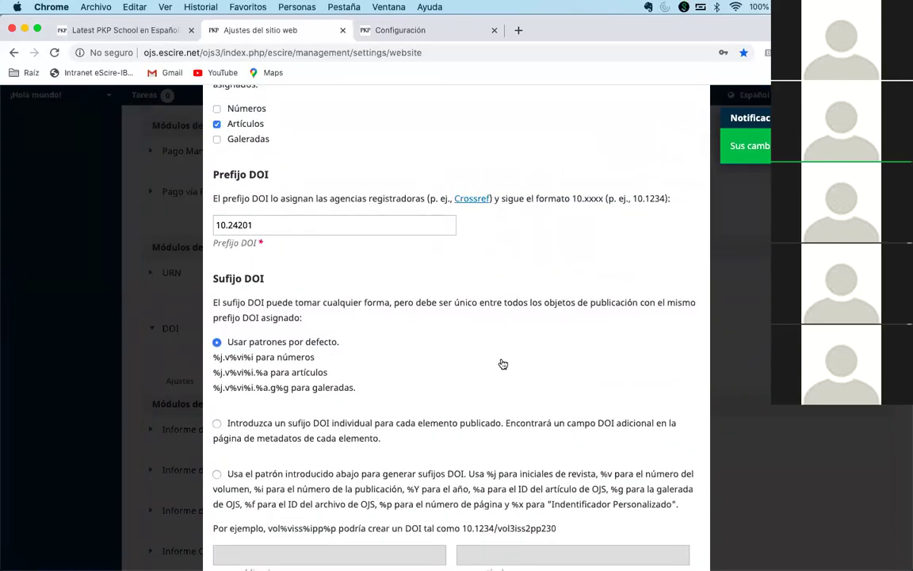
scroll(381, 347, down, 10)
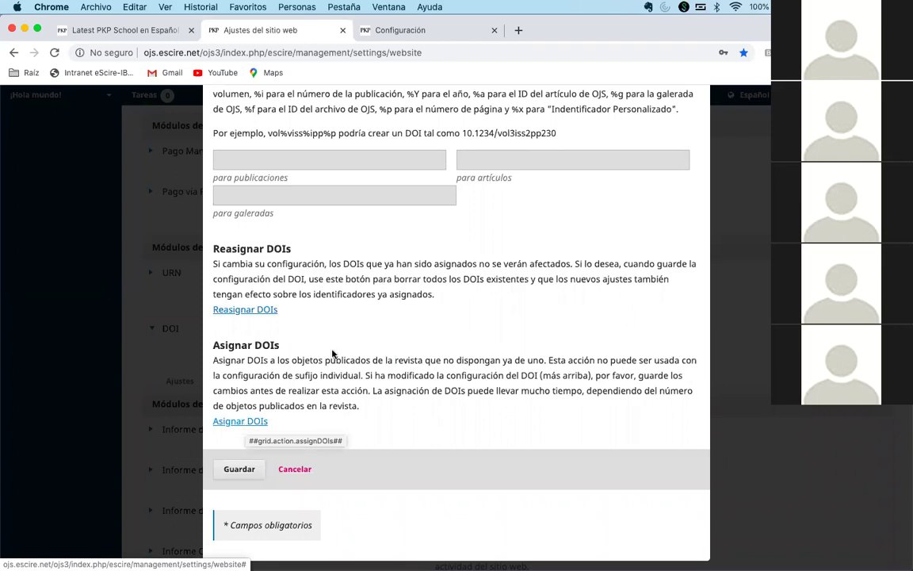
scroll(332, 353, up, 3)
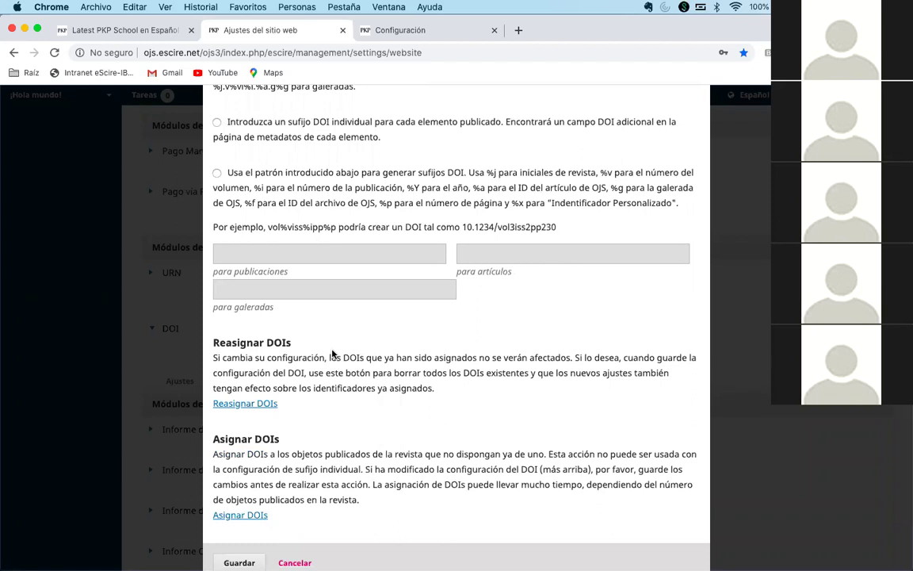
scroll(365, 349, down, 3)
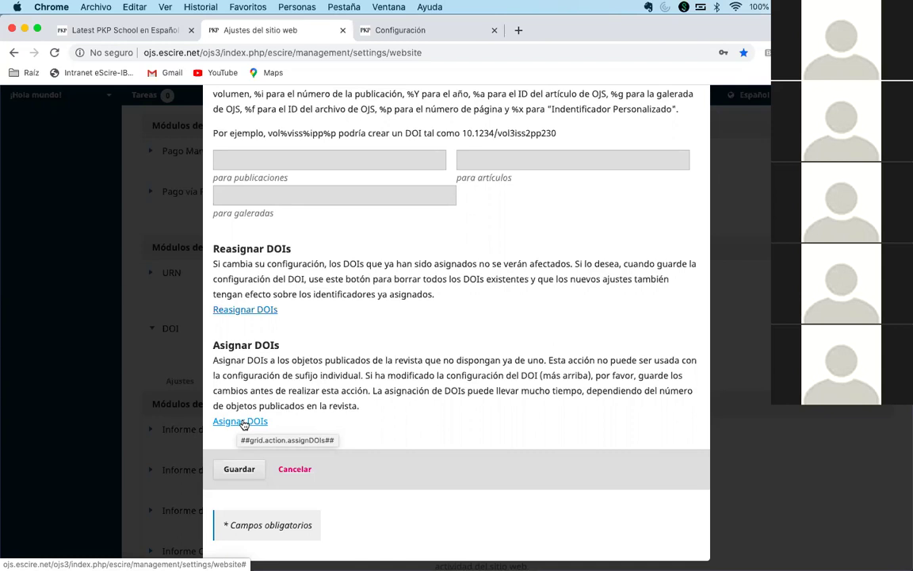
- Assign DOIs to all published items lacking one, confirm, and save the settings
click(242, 422)
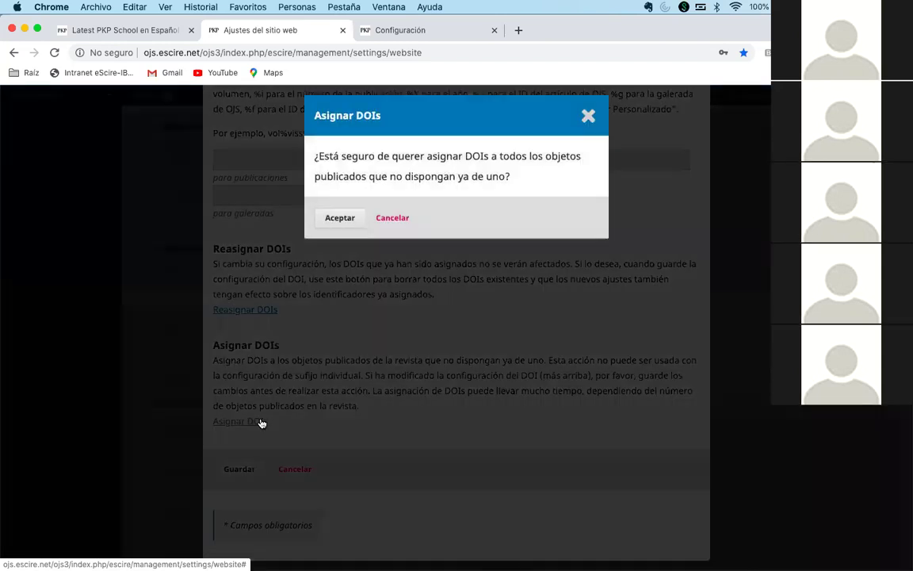
click(339, 218)
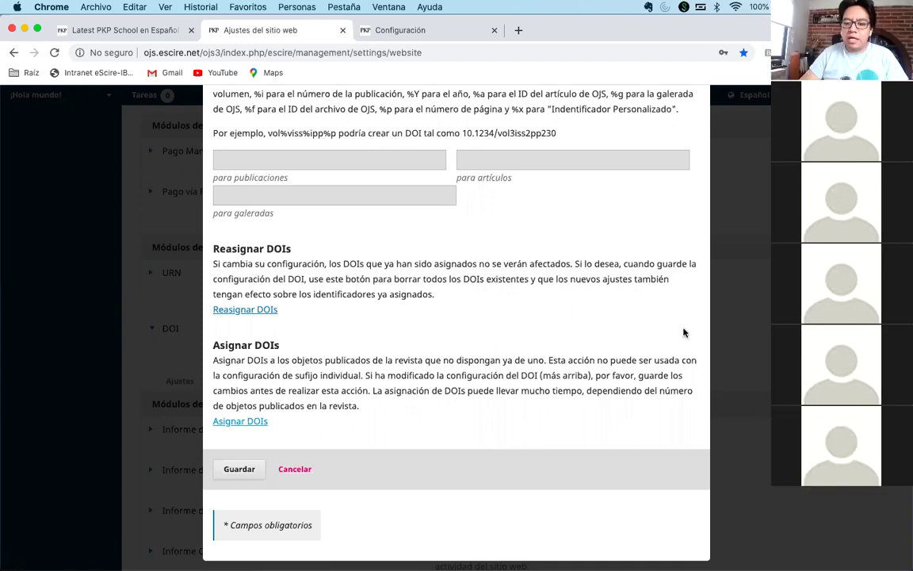
scroll(593, 363, up, 8)
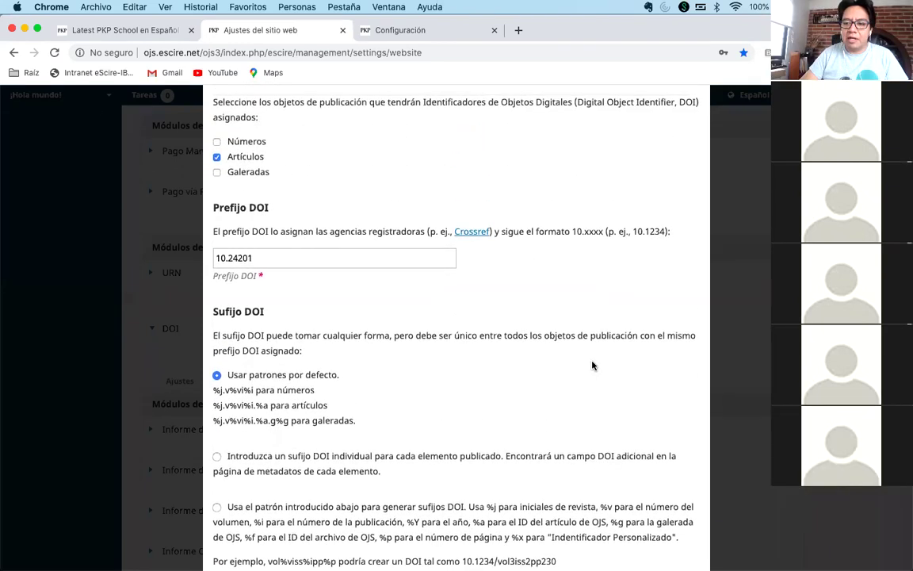
scroll(593, 366, down, 9)
click(238, 470)
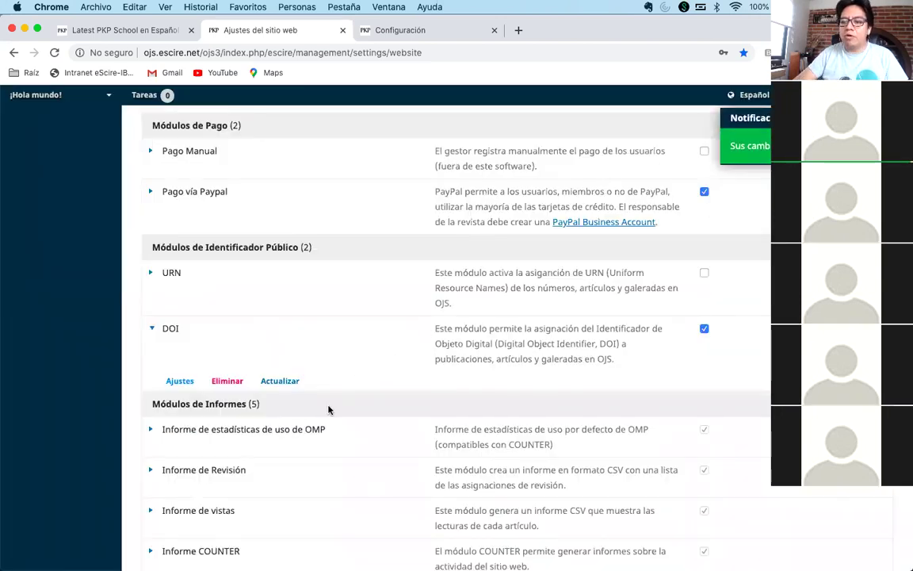
- Open the public journal site in a new tab and view the Acta model article's DOI 10.24201/hw.v1i1.3
scroll(329, 408, up, 7)
scroll(329, 409, up, 10)
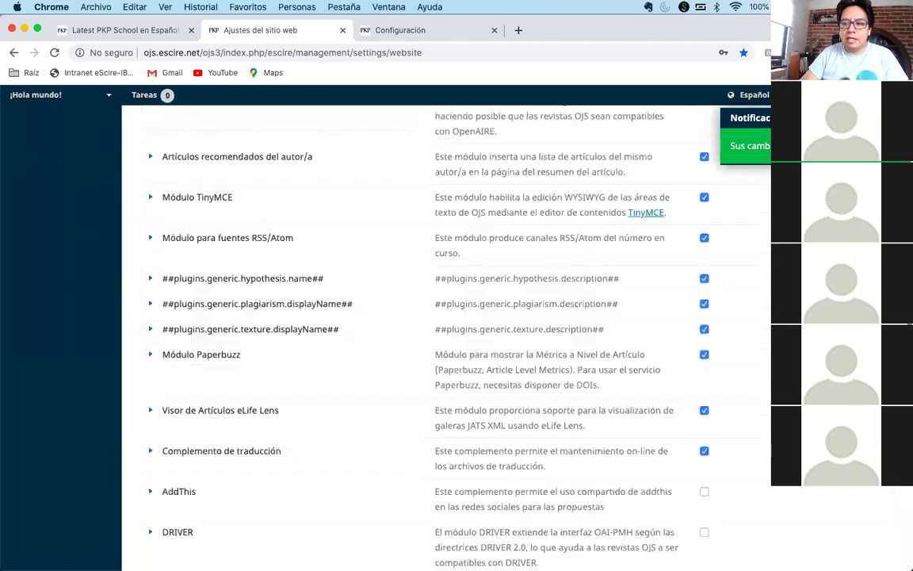
drag(158, 303, 238, 569)
right_click(611, 92)
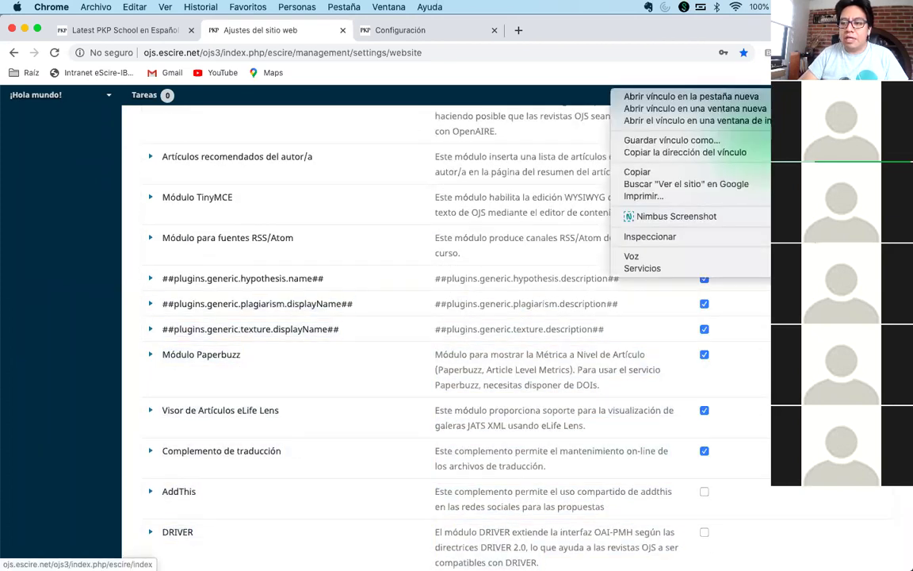
click(736, 98)
click(547, 30)
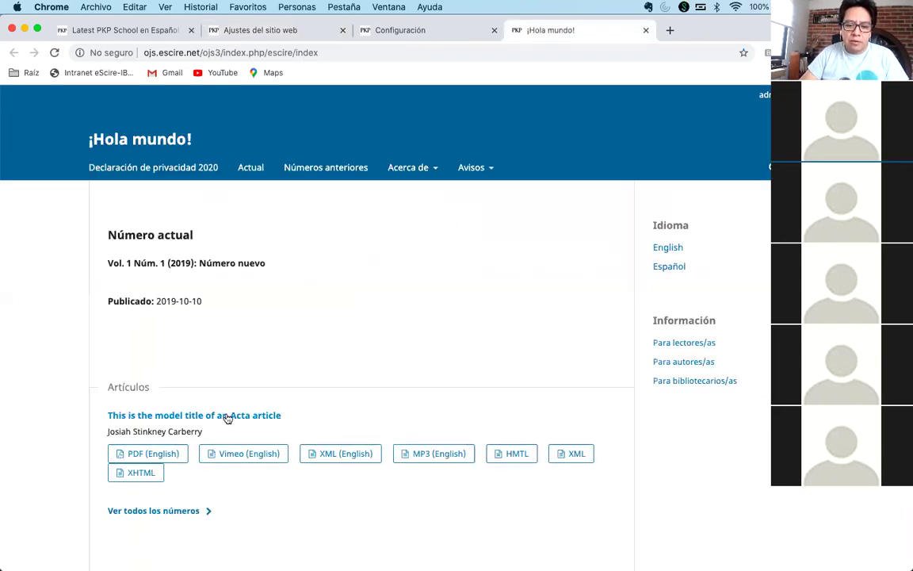
click(225, 415)
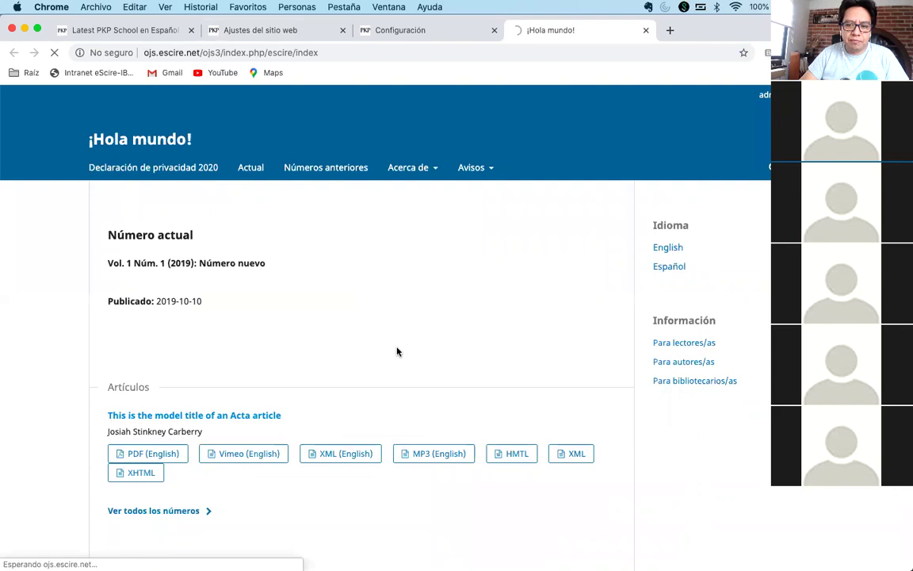
scroll(333, 346, down, 1)
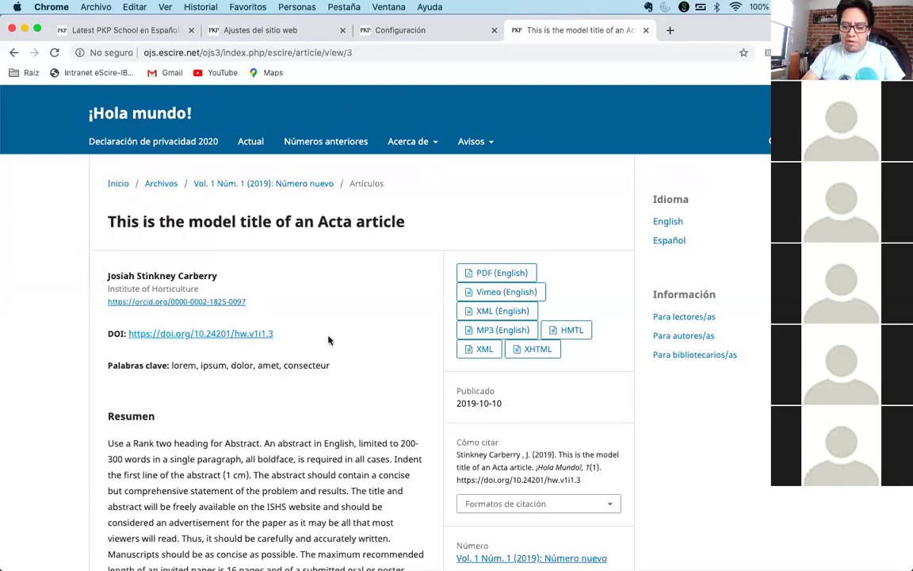
key(super+plus)
key(super+plus)
key(super+plus)
scroll(407, 336, down, 3)
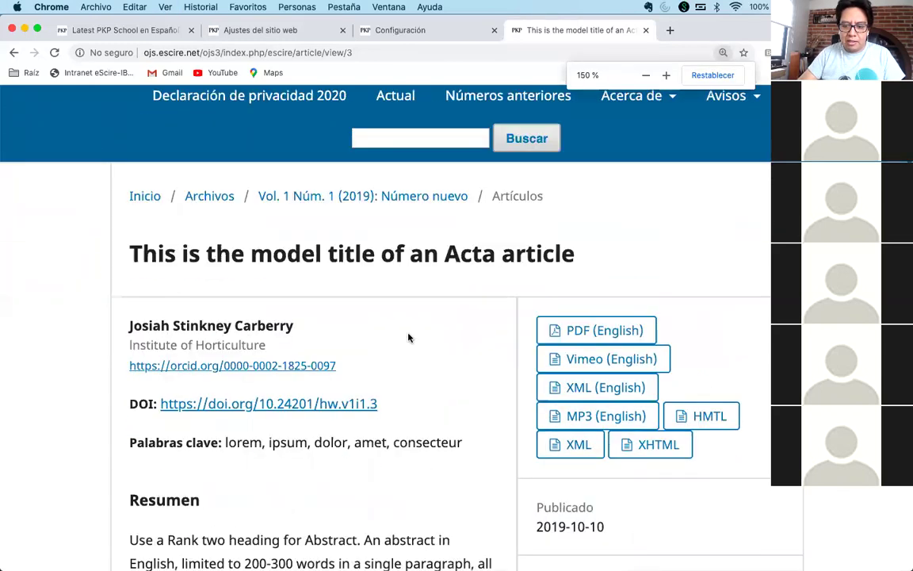
key(super+plus)
scroll(447, 350, down, 2)
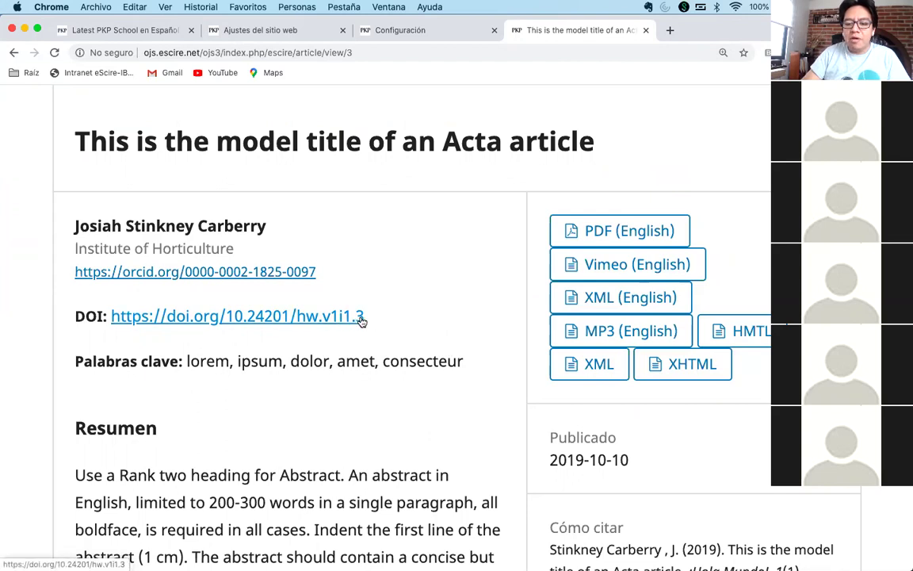
click(325, 52)
click(321, 53)
drag(347, 53, 362, 52)
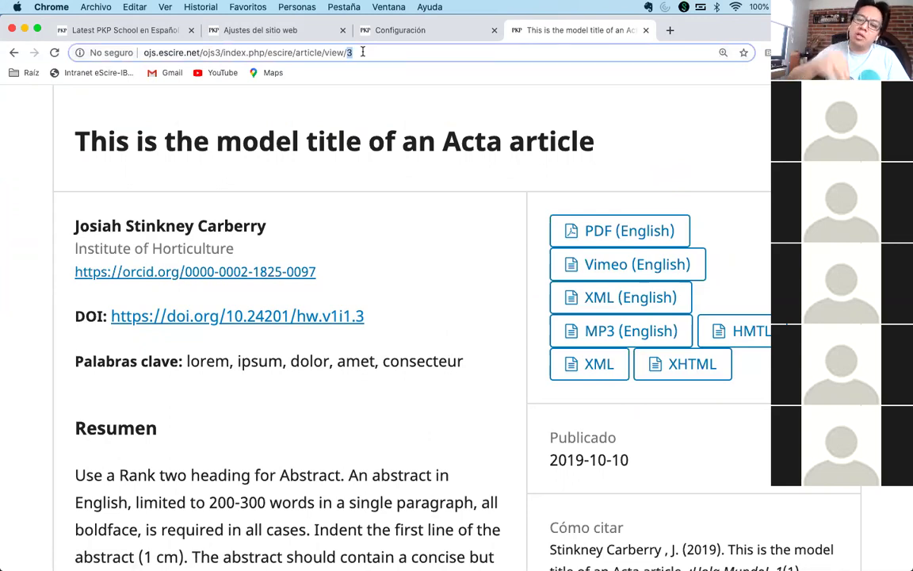
click(401, 255)
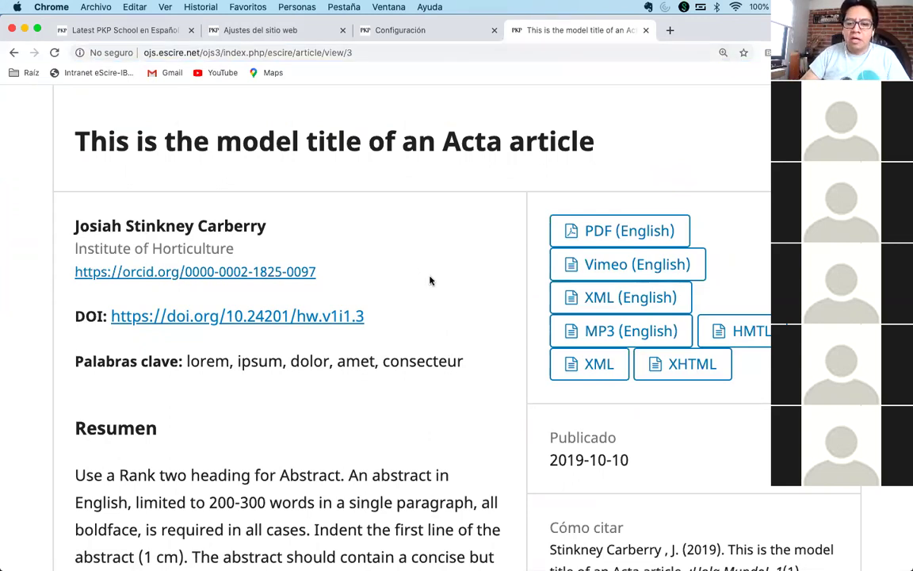
key(super+minus)
key(super+minus)
key(super+minus)
key(super+minus)
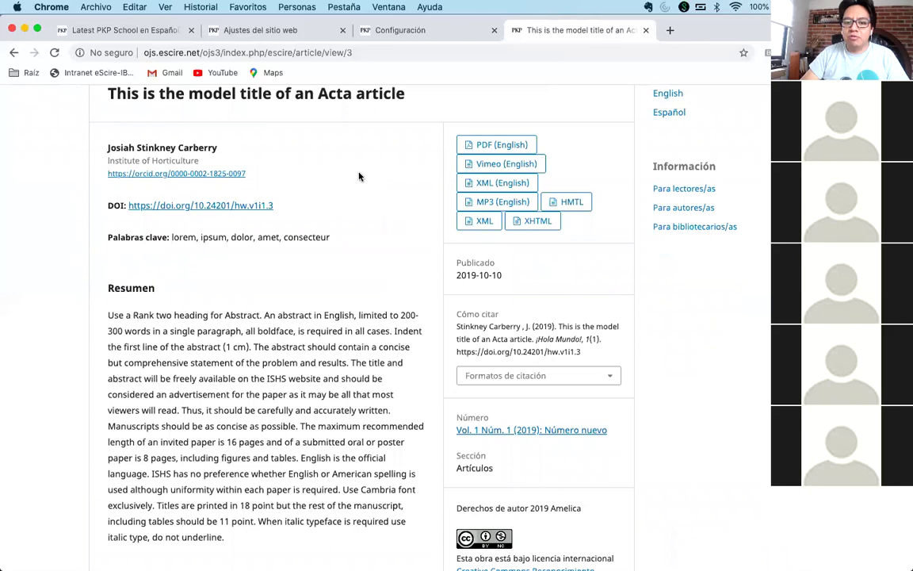
click(215, 206)
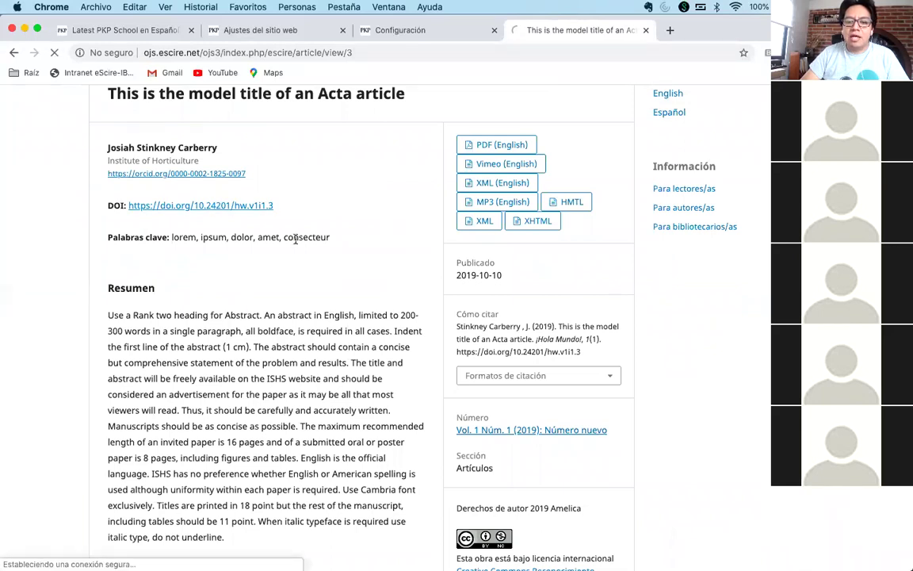
click(14, 52)
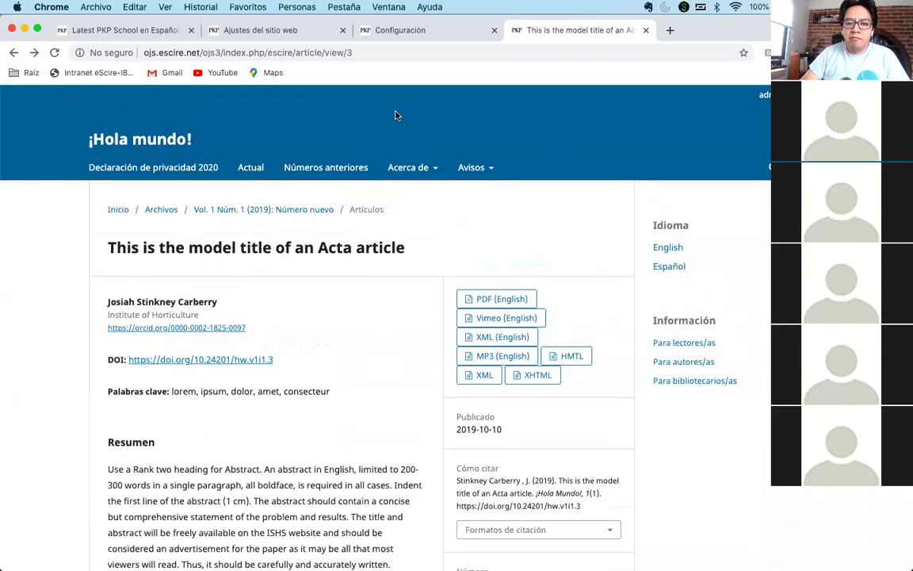
- Open CrossRef XML Export under Import/Export, list Artículos, and tick article 3
click(262, 30)
scroll(283, 235, up, 15)
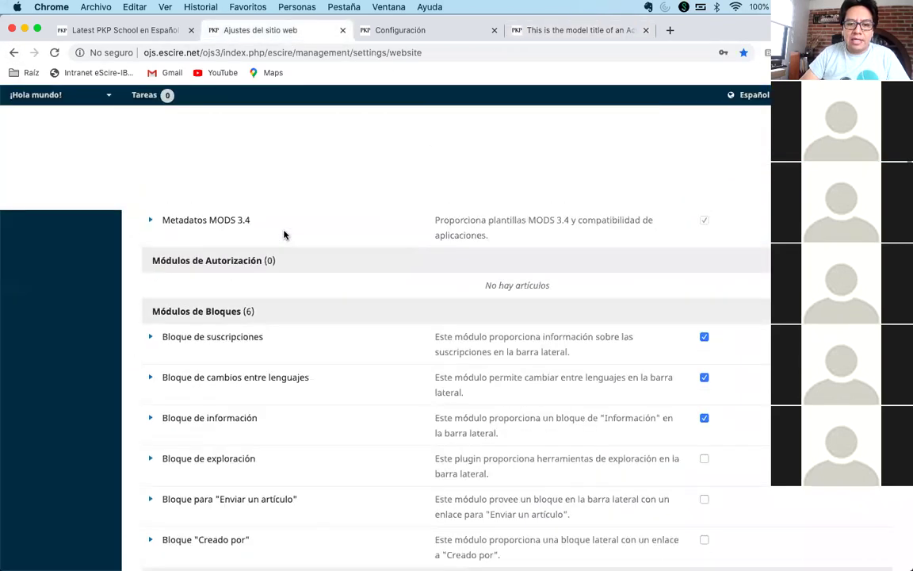
mouse_move(52, 317)
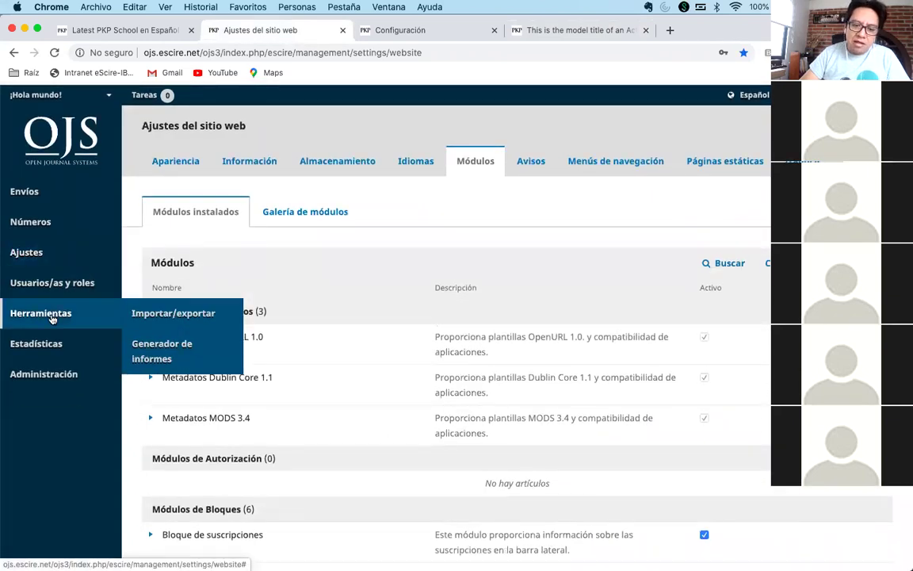
click(165, 313)
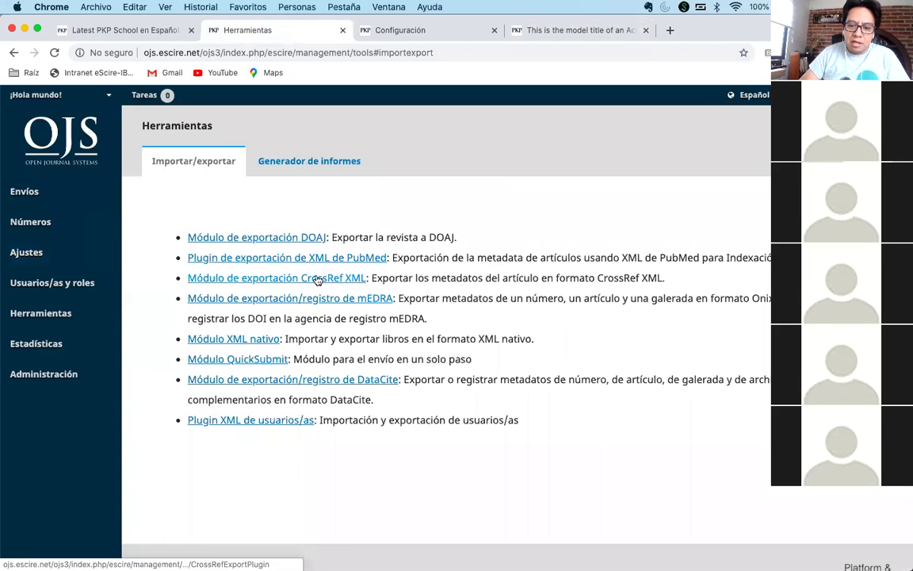
click(317, 279)
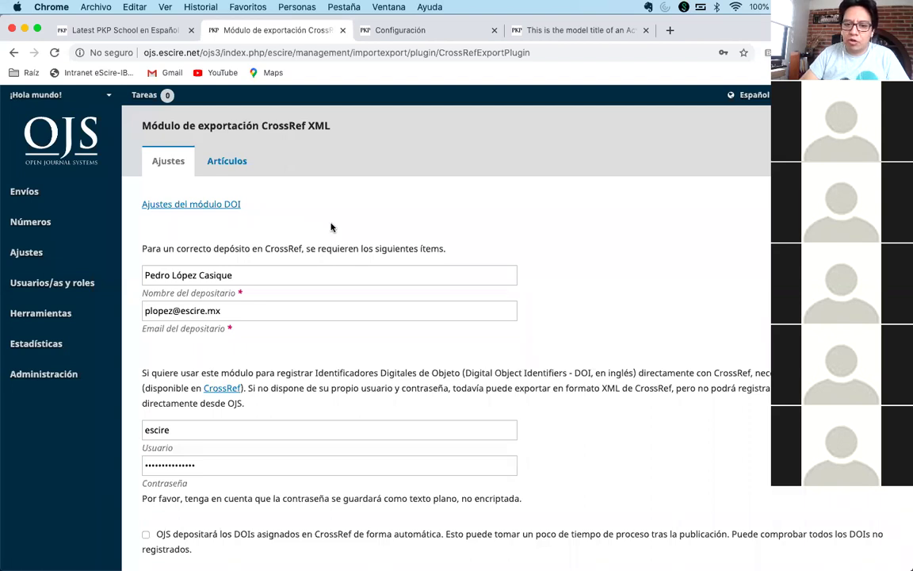
click(228, 161)
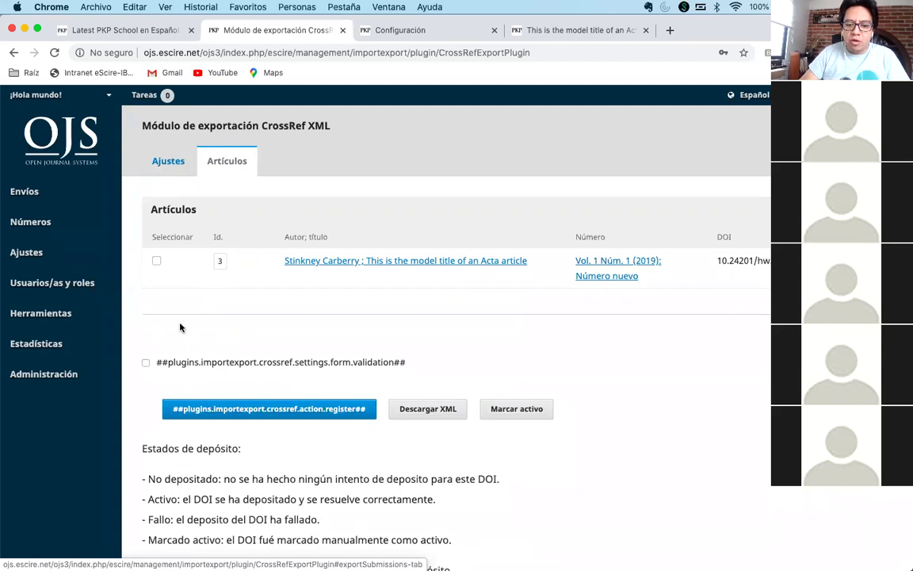
click(156, 261)
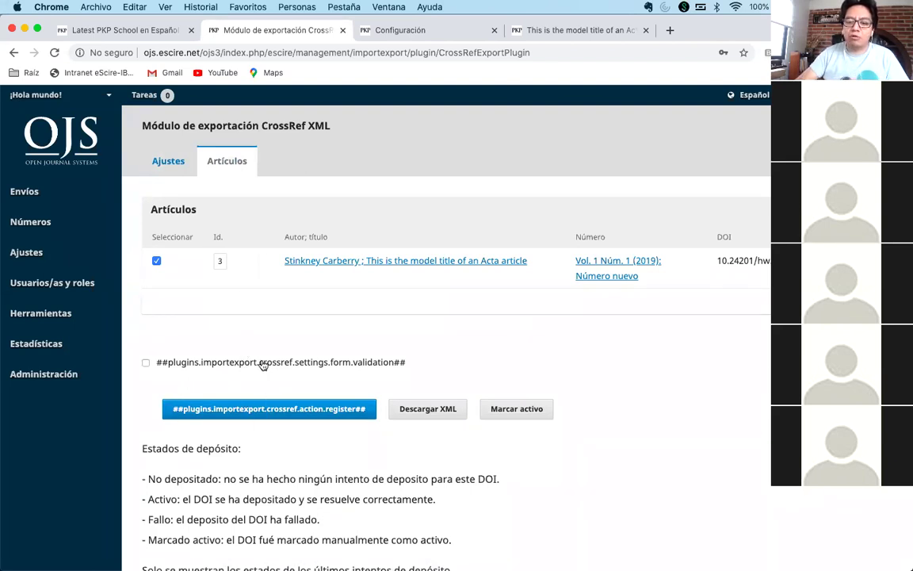
- Switch OJS to English, tick article 3 under Articles, deposit it, and dismiss the error
mouse_move(745, 95)
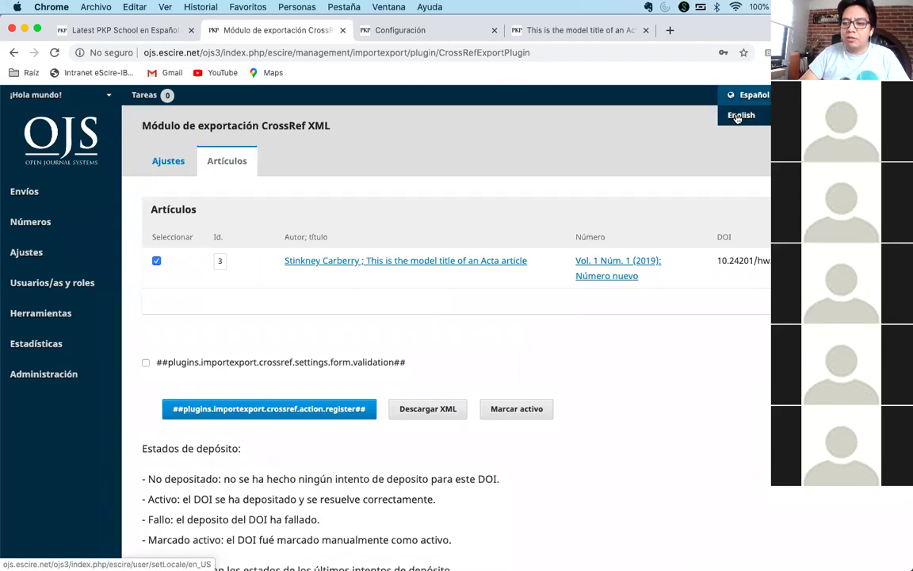
click(738, 116)
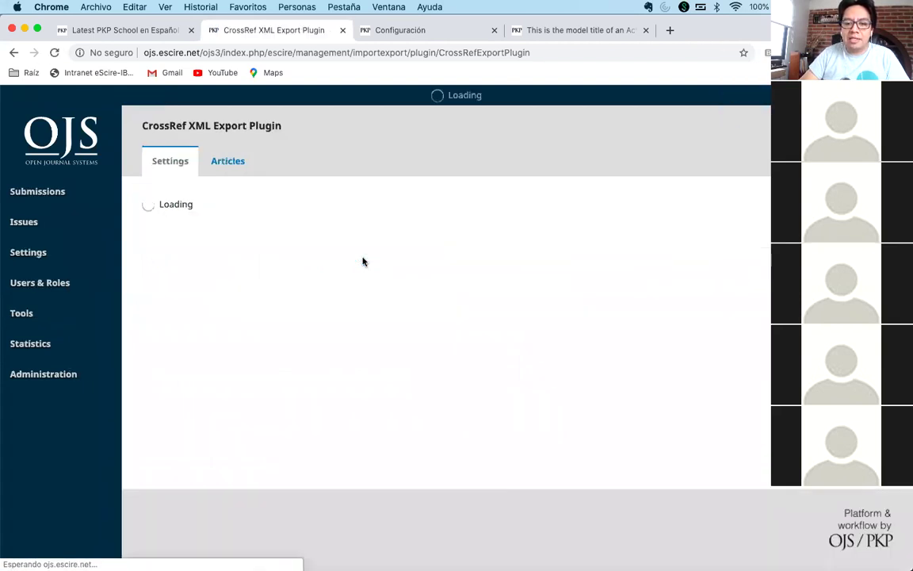
click(226, 160)
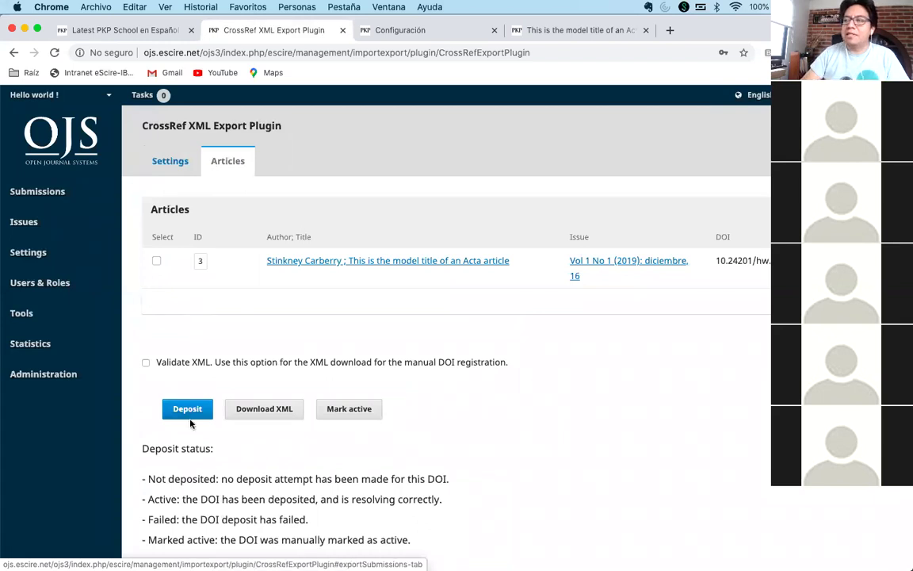
click(157, 261)
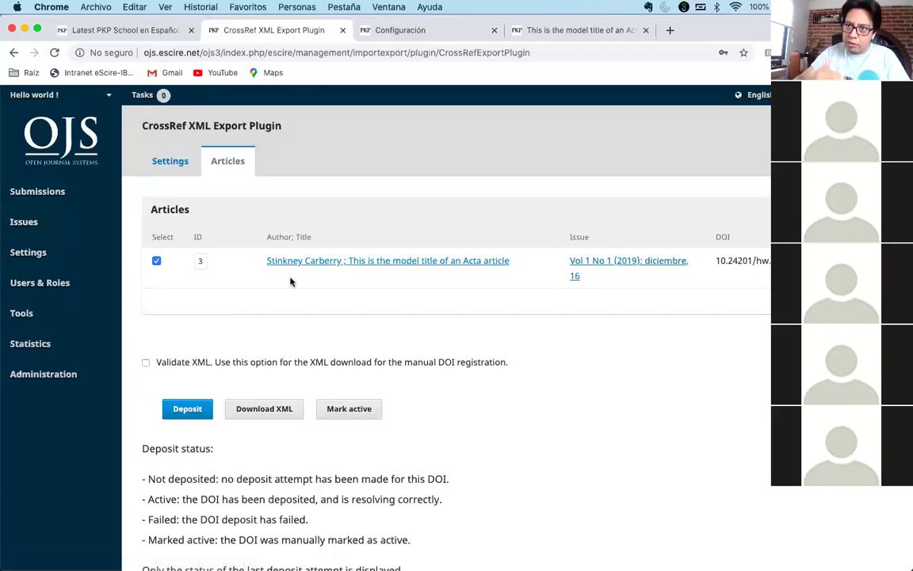
click(179, 413)
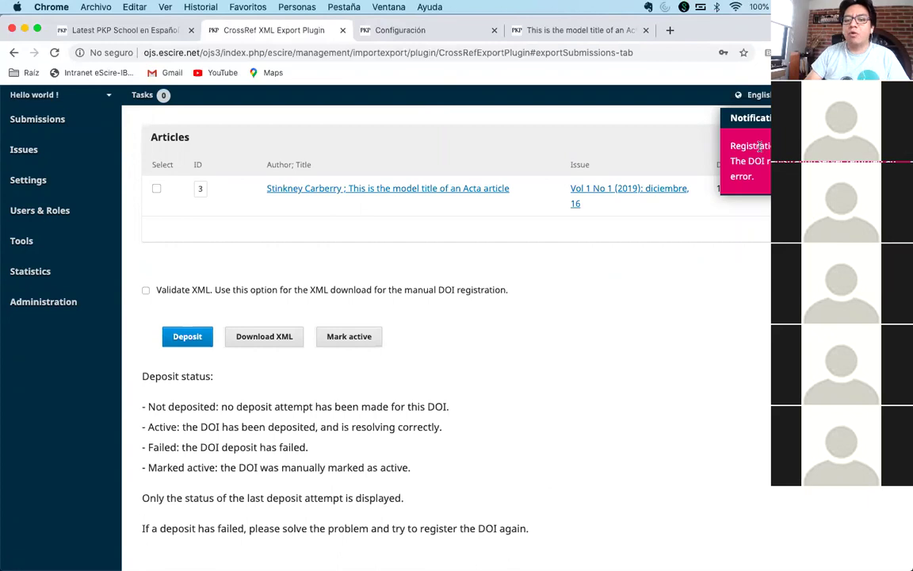
click(759, 149)
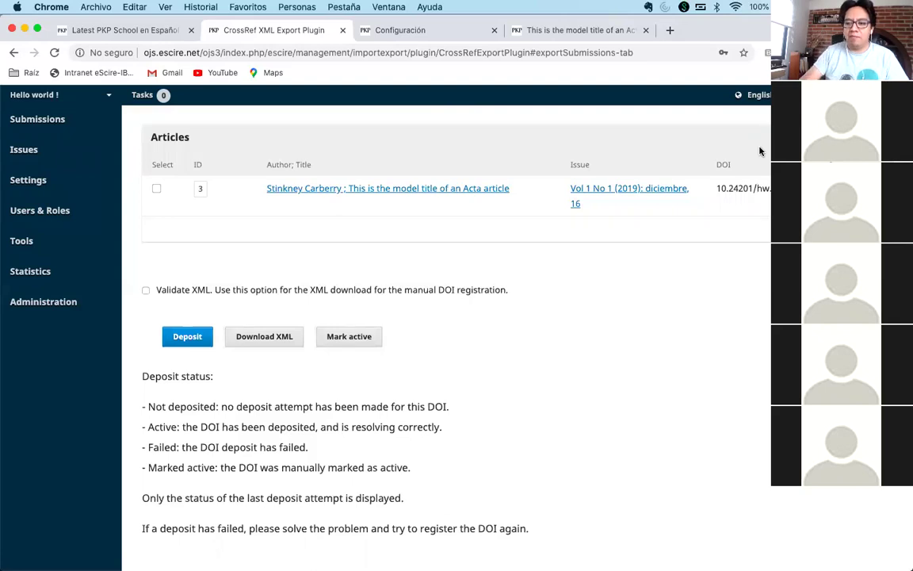
scroll(621, 326, up, 2)
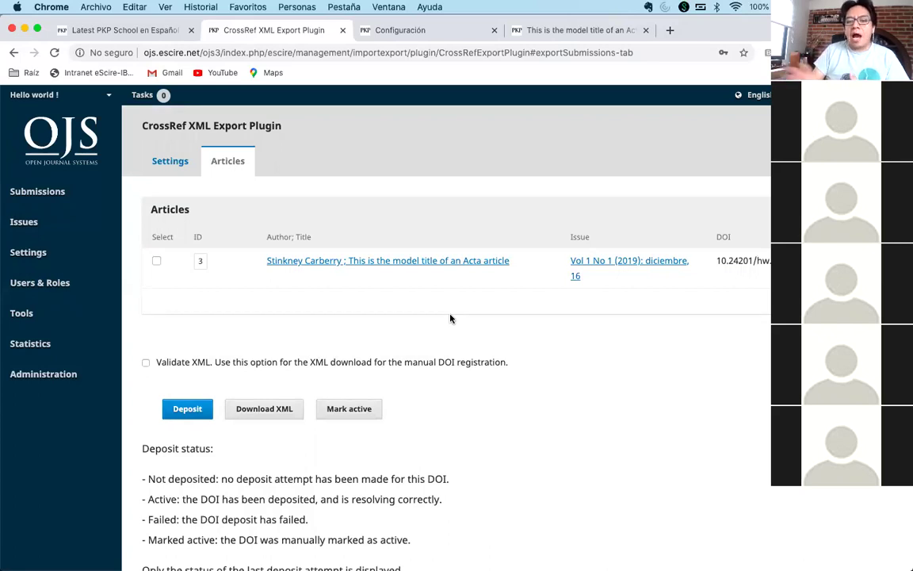
- Close the Configuración tab, search Google for 'corossref form deposit', and open the Web deposit form result
click(428, 30)
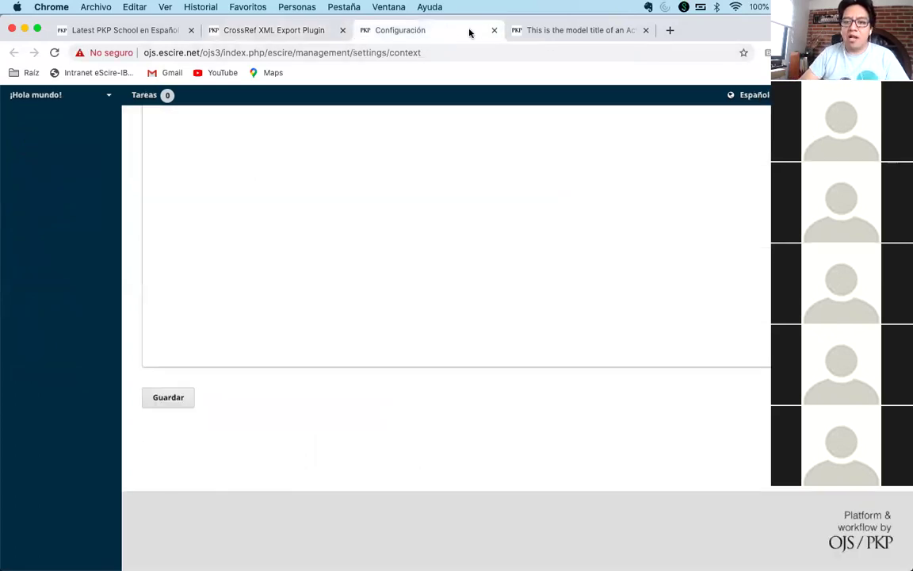
click(494, 30)
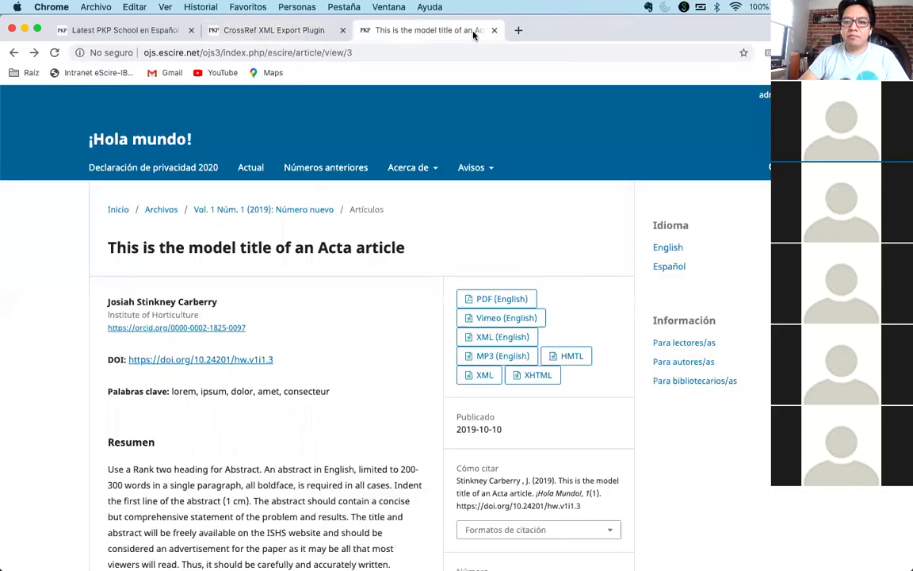
click(436, 50)
text(co)
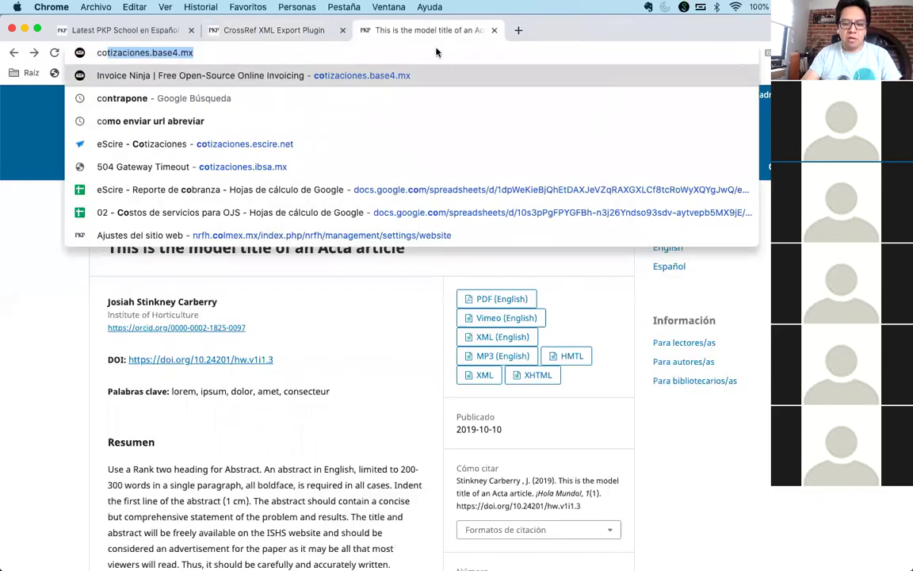
text(rossref )
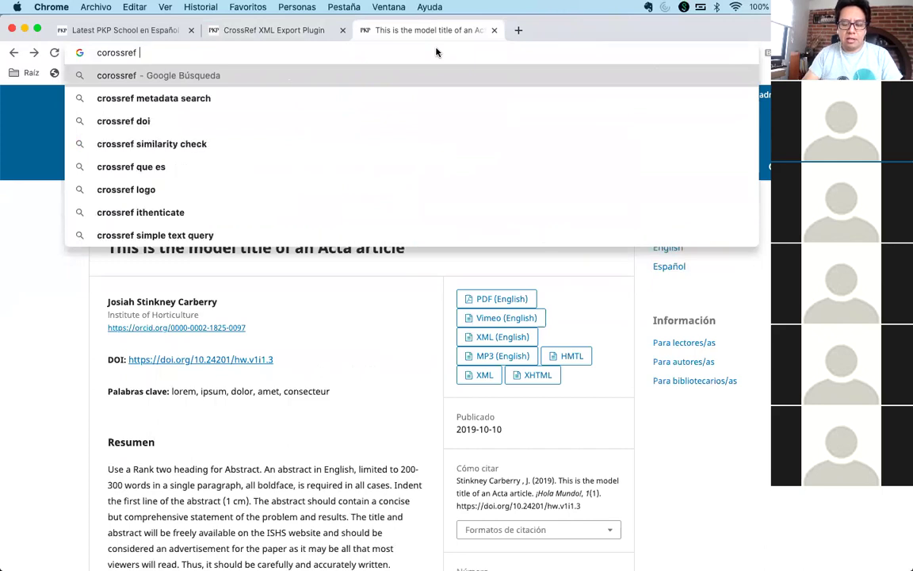
text(form deposit)
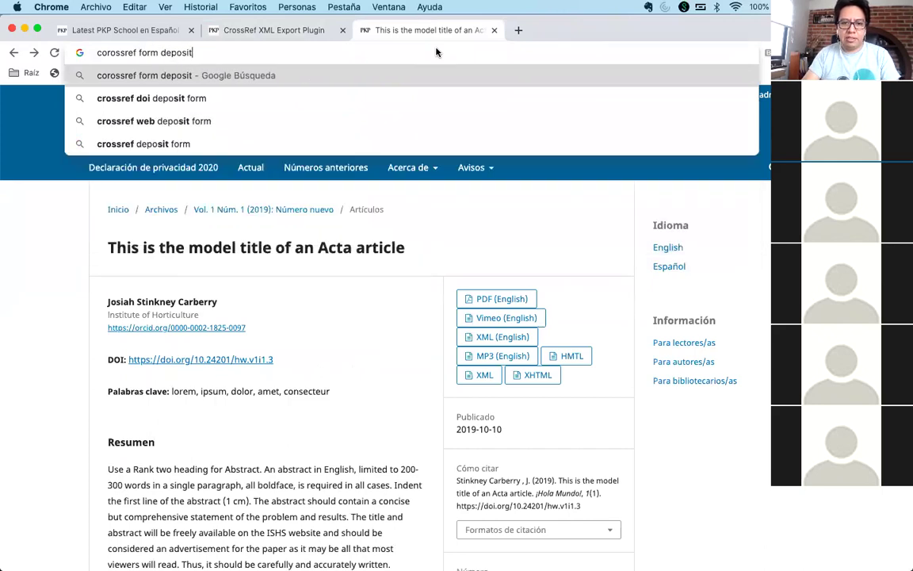
key(Return)
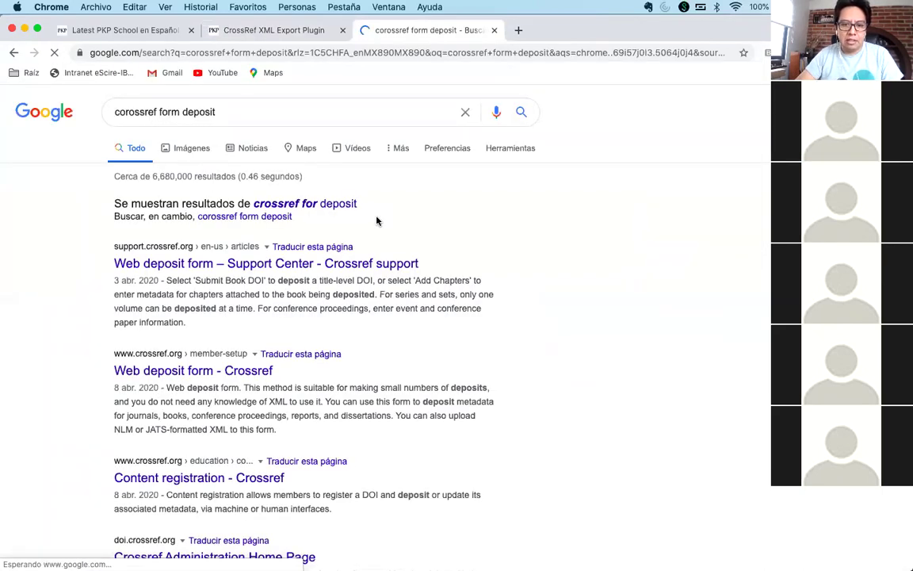
click(310, 264)
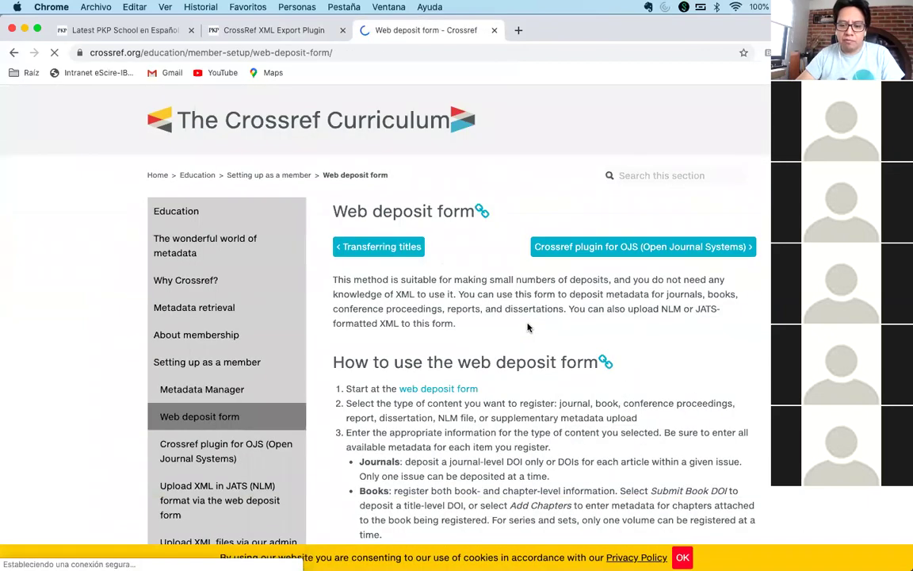
- Open the Crossref web deposit form in a new tab and zoom it to 150%
right_click(437, 390)
click(492, 386)
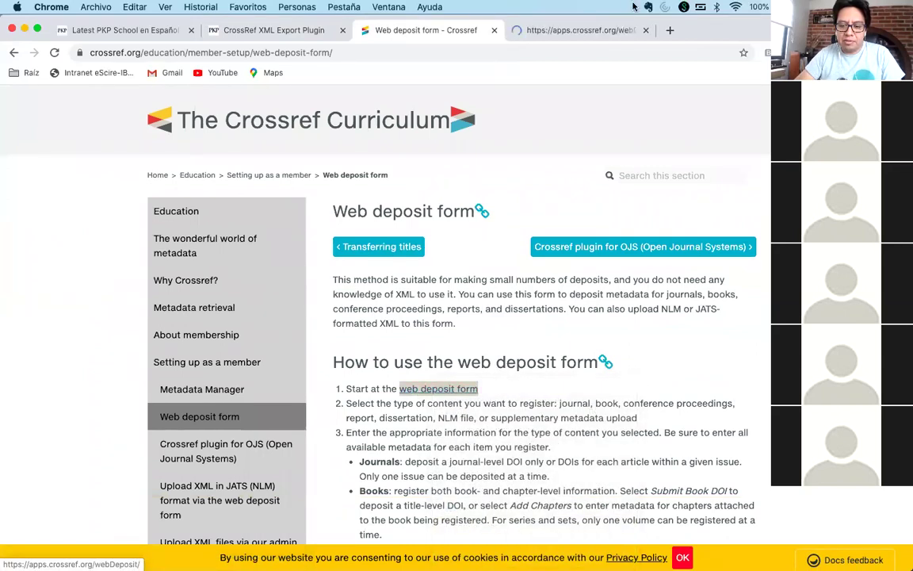
click(571, 30)
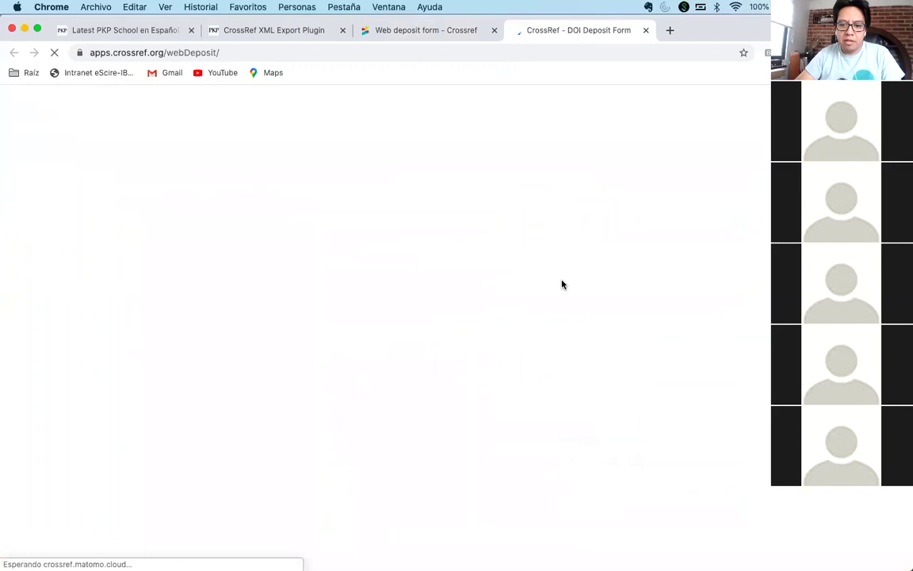
scroll(562, 284, down, 5)
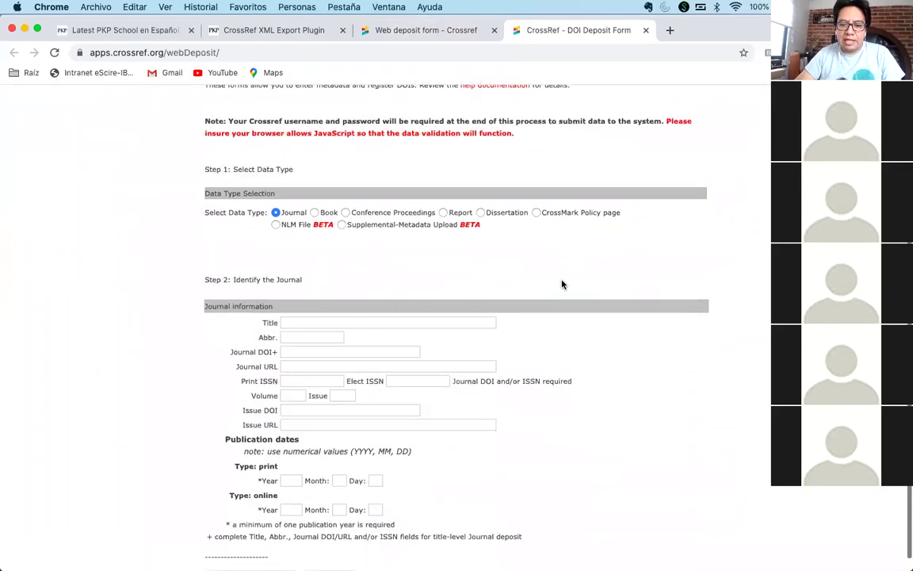
scroll(562, 284, down, 1)
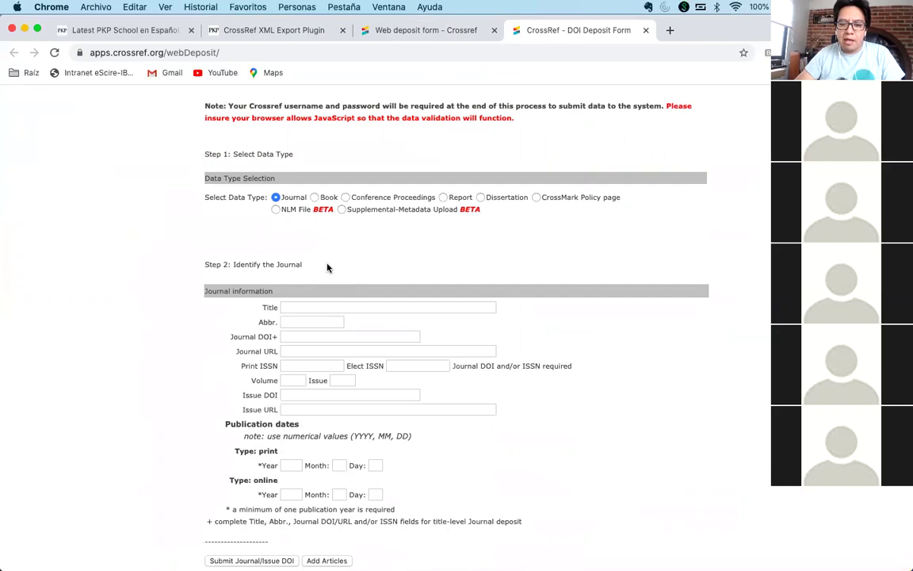
key(super+equal)
key(super+equal)
key(super+equal)
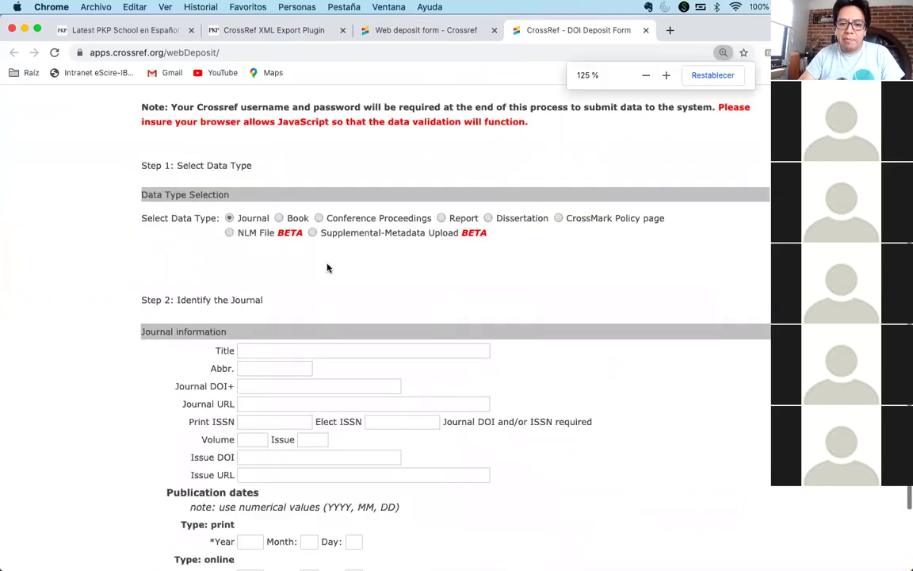
scroll(344, 285, down, 4)
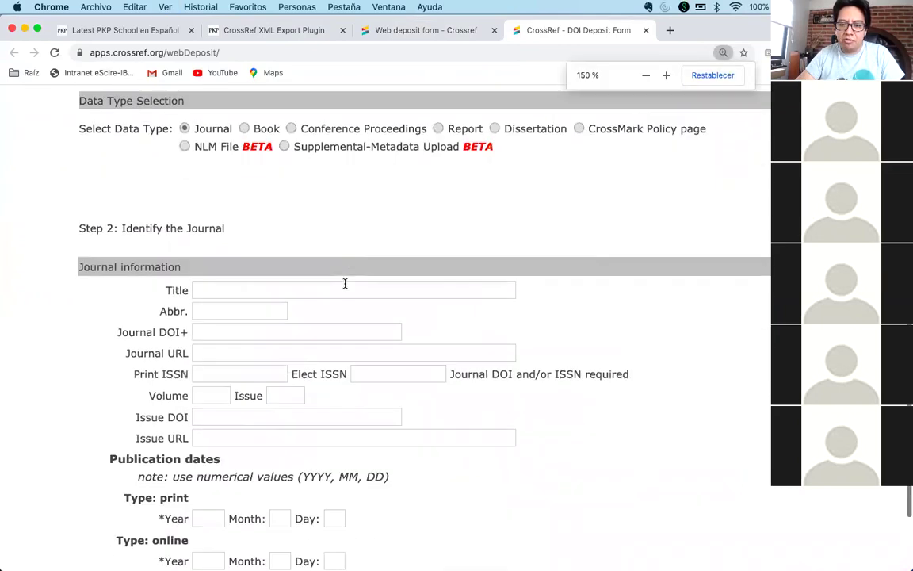
scroll(356, 262, up, 1)
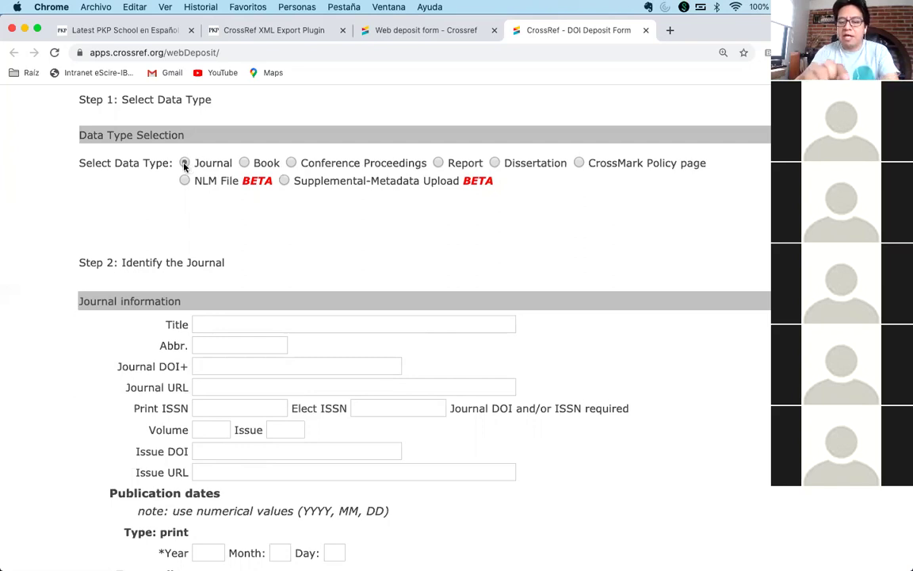
scroll(274, 214, down, 3)
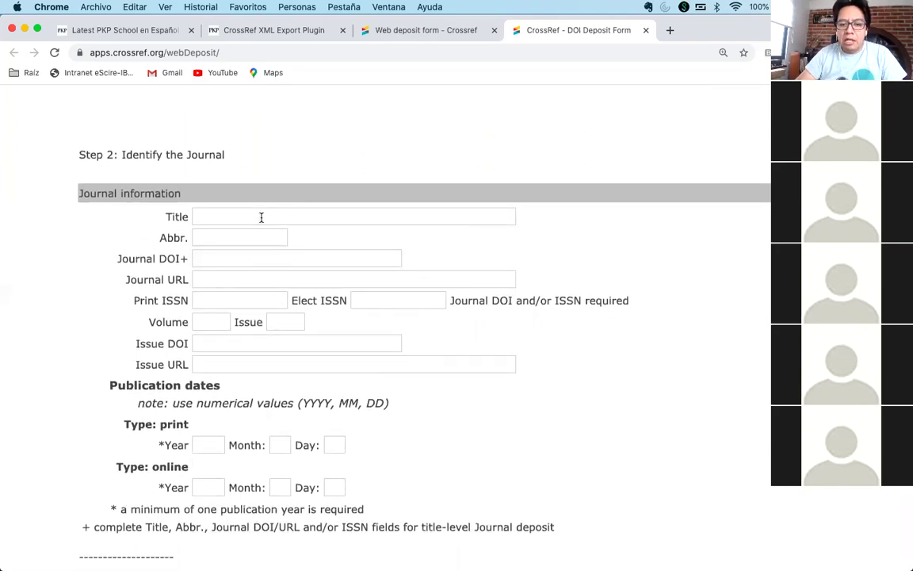
scroll(237, 412, down, 1)
scroll(230, 317, up, 1)
- Move through the journal Title, abbreviation and DOI fields to Journal URL, then select OJS's site address
click(214, 220)
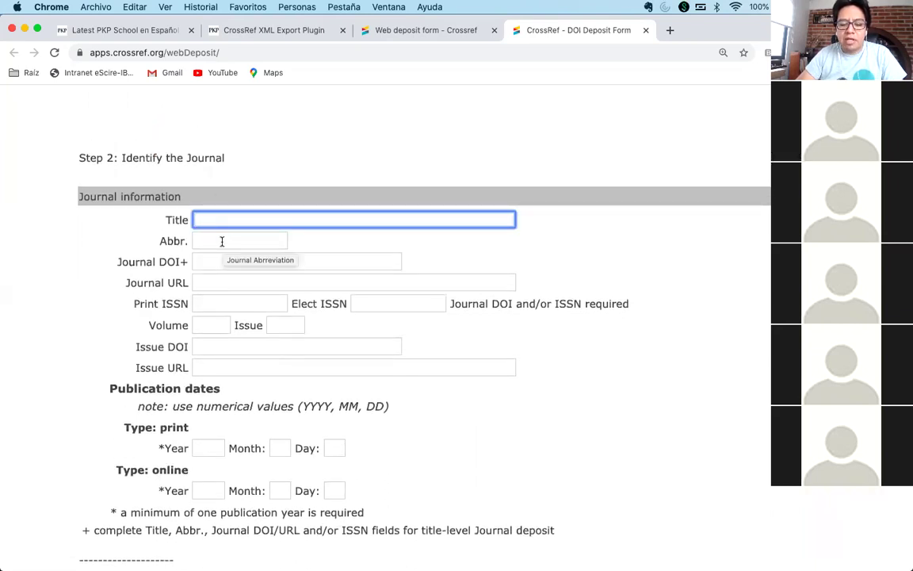
scroll(221, 241, down, 1)
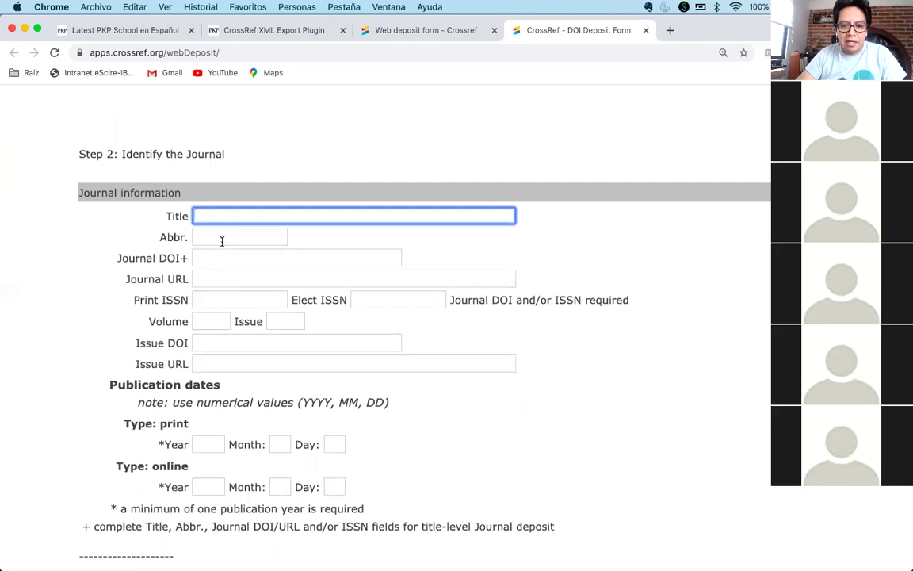
click(222, 241)
click(250, 255)
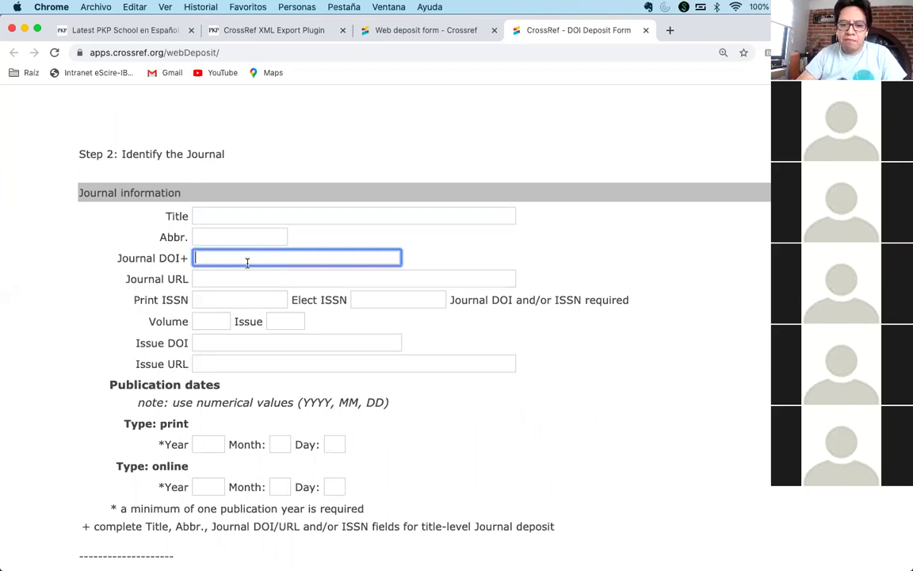
click(240, 278)
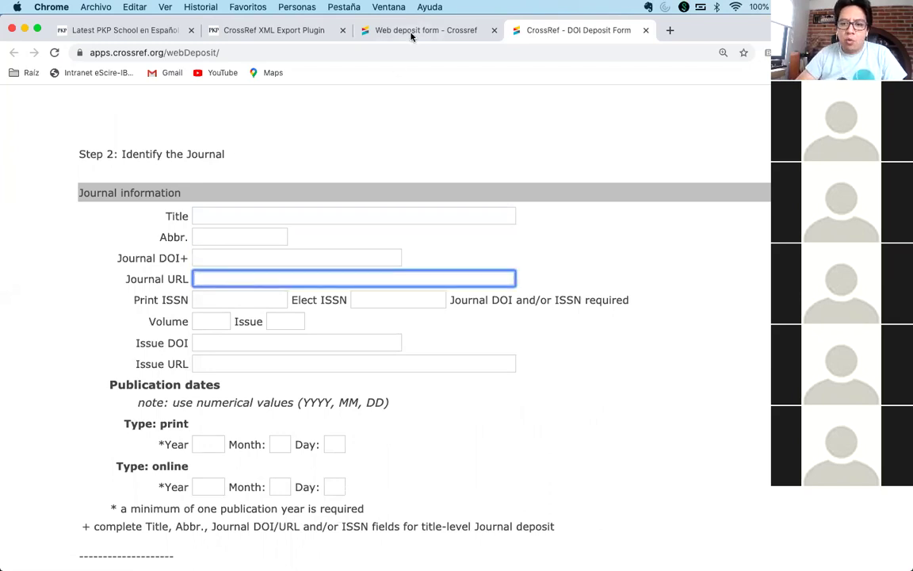
click(216, 31)
click(236, 49)
click(222, 52)
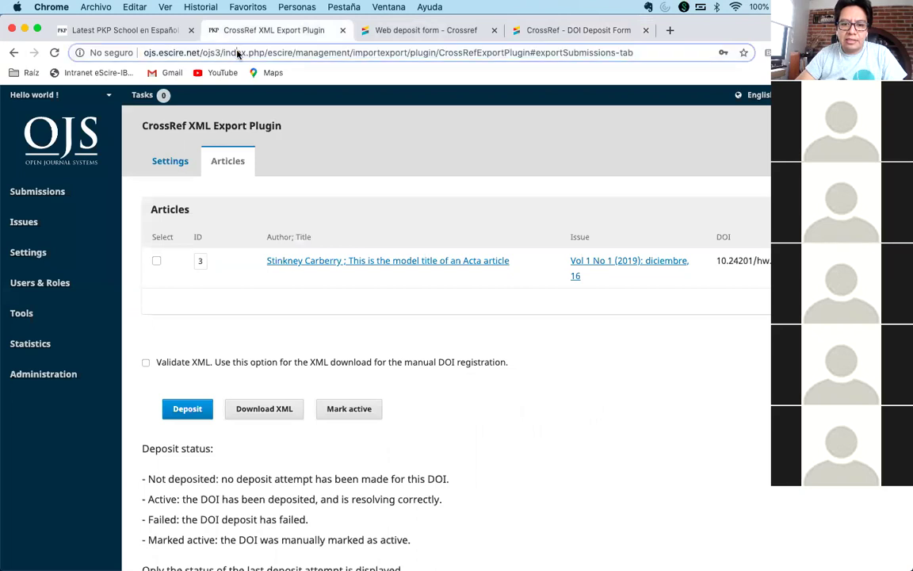
key(super+shift+Left)
key(super+c)
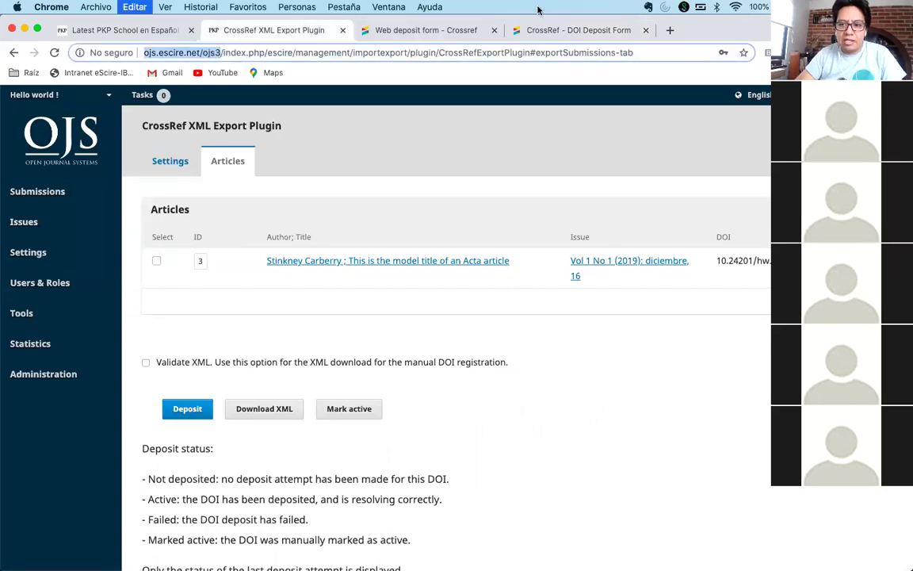
click(515, 30)
key(super+v)
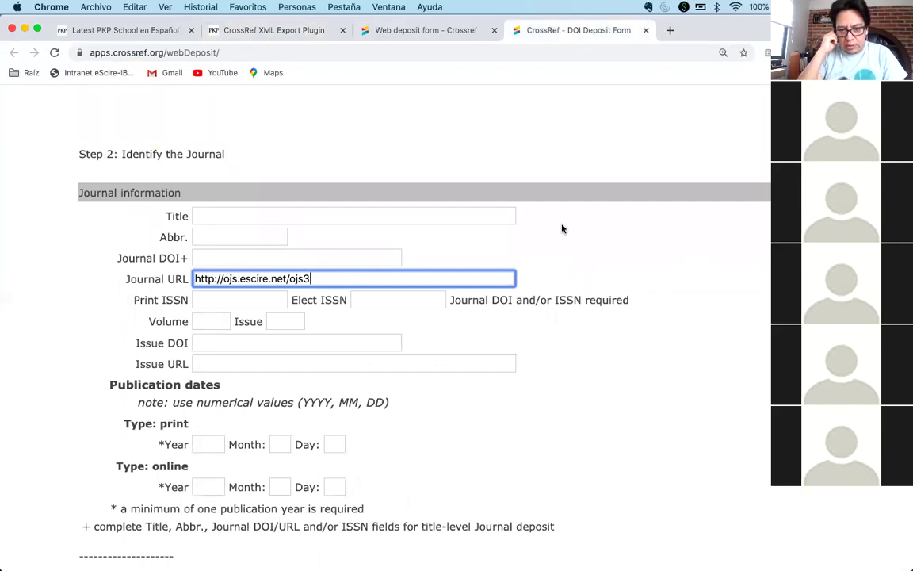
- Enter Volume 1 and Issue 1 on the Crossref deposit form
click(264, 300)
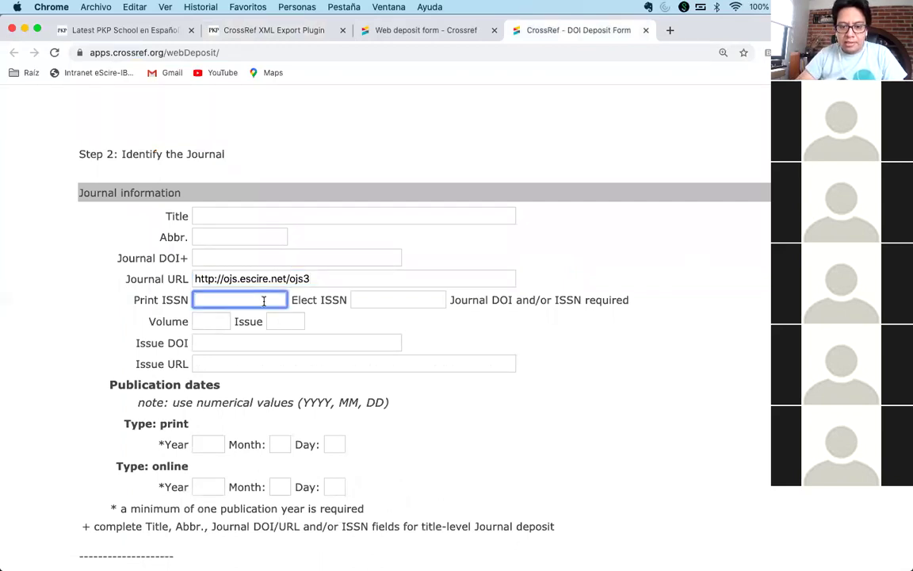
click(398, 303)
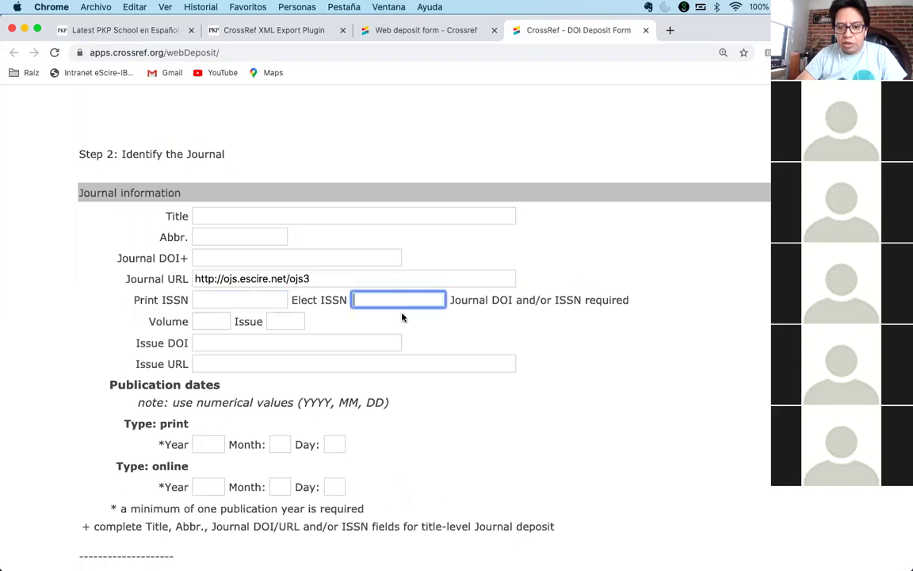
click(211, 320)
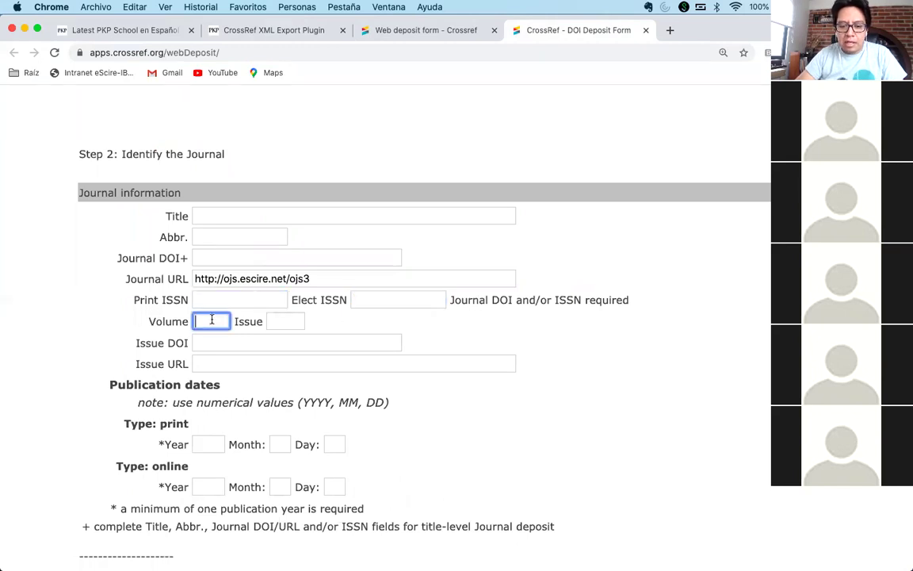
text(1)
key(Tab)
text(1)
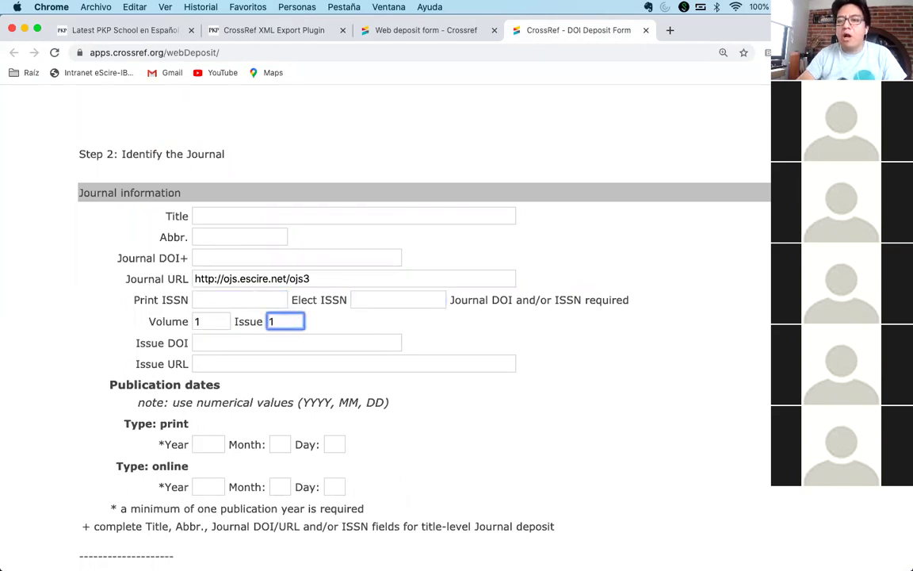
scroll(417, 332, down, 1)
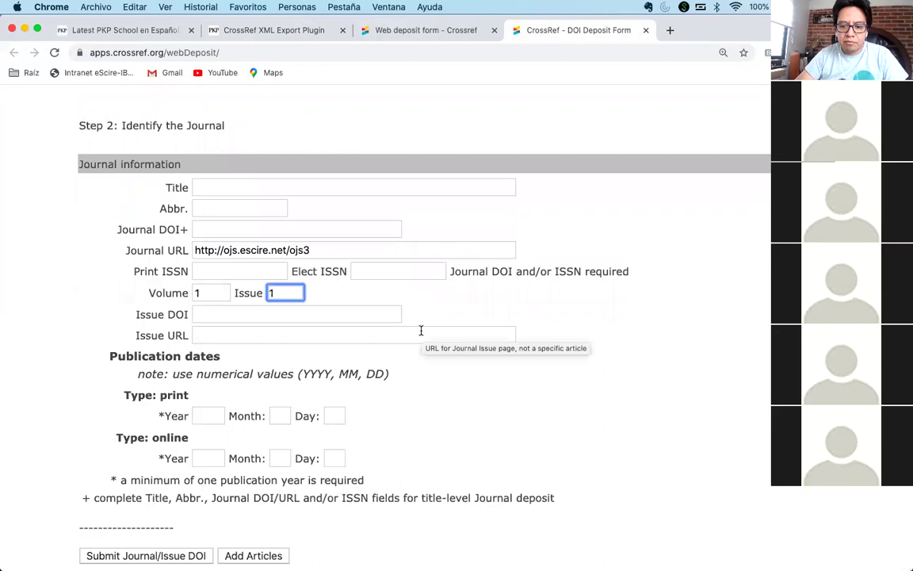
click(346, 309)
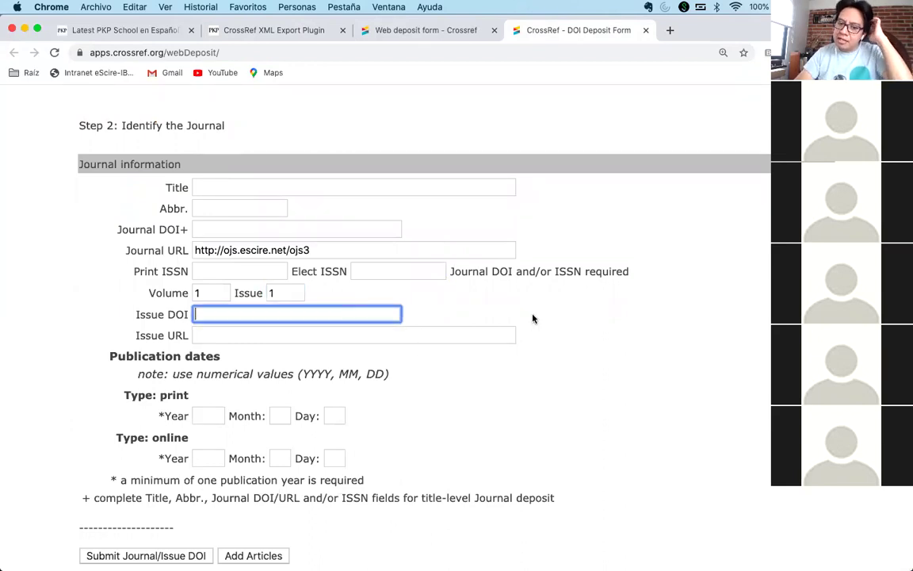
click(290, 32)
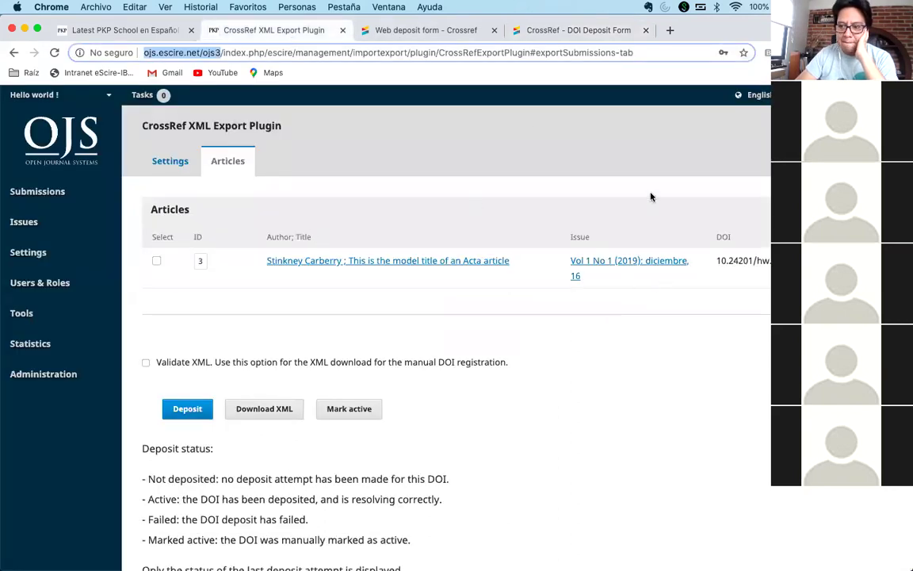
- Open the published article in a new tab and select its DOI suffix hw.v1i1.3
drag(756, 263, 780, 262)
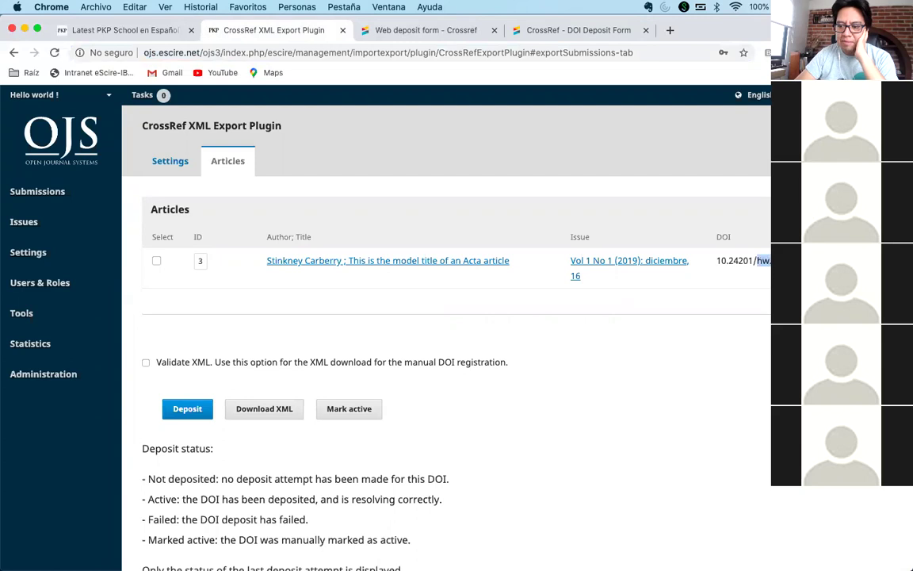
right_click(793, 89)
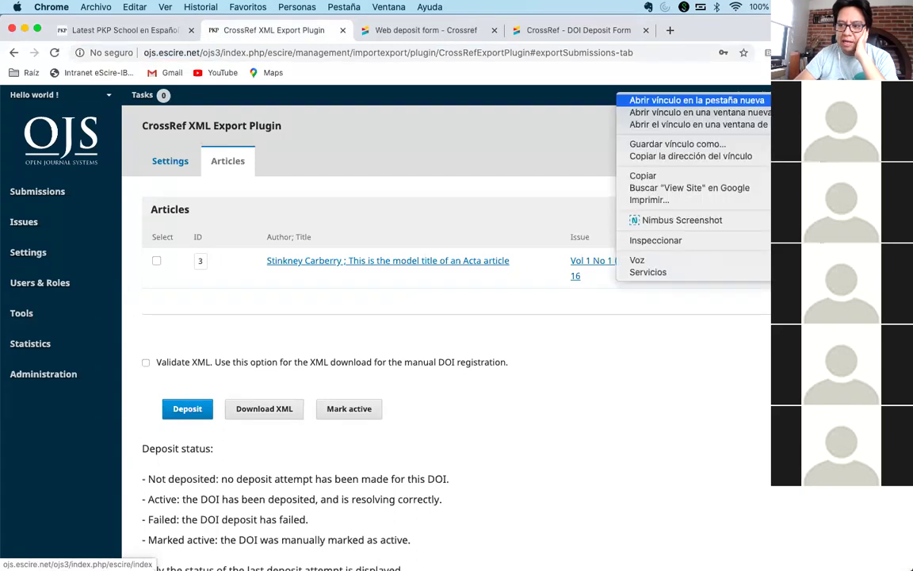
click(714, 96)
click(387, 31)
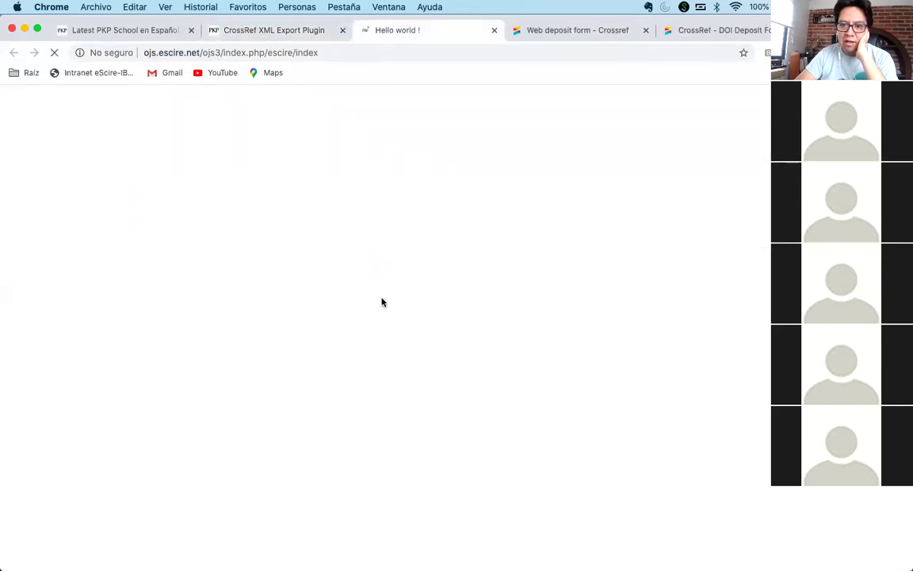
click(226, 415)
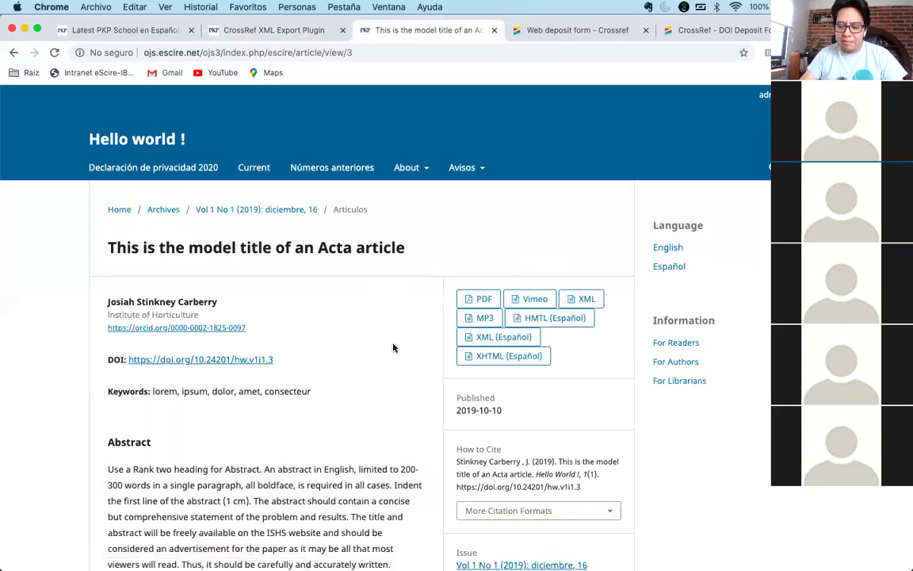
key(super+plus)
key(super+plus)
key(super+plus)
scroll(391, 355, down, 2)
drag(388, 363, 319, 358)
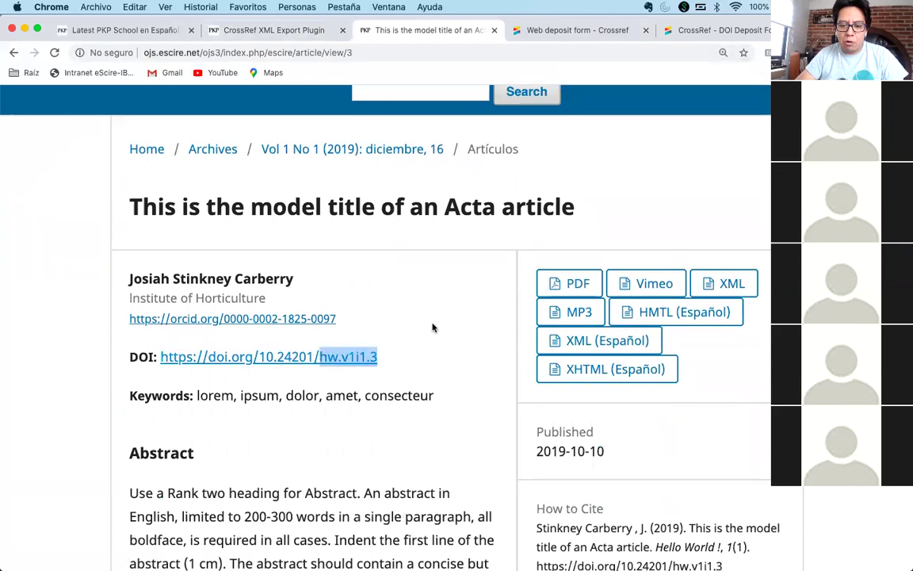
- Review the Crossref DOI deposit form, then return to the OJS CrossRef export list
click(554, 30)
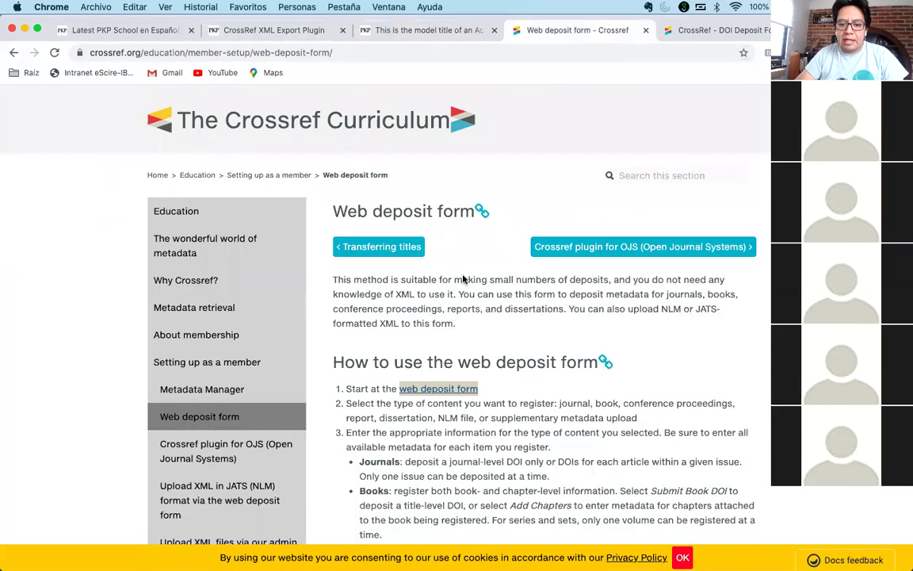
click(710, 30)
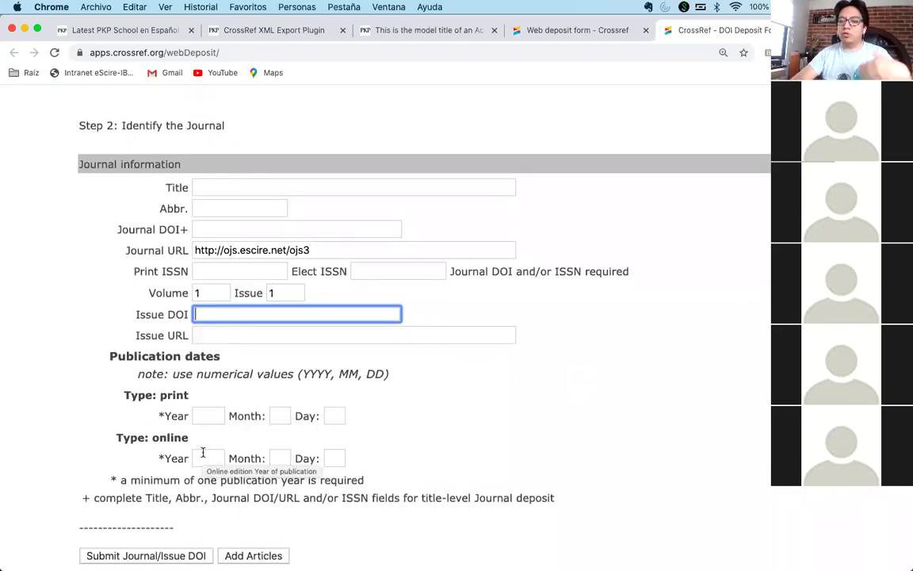
scroll(340, 445, down, 1)
scroll(340, 444, up, 1)
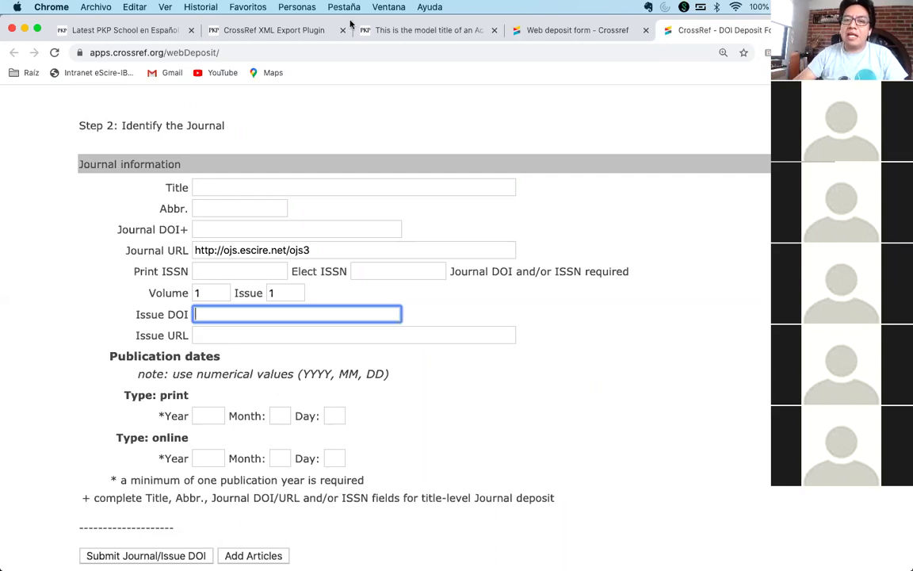
click(279, 31)
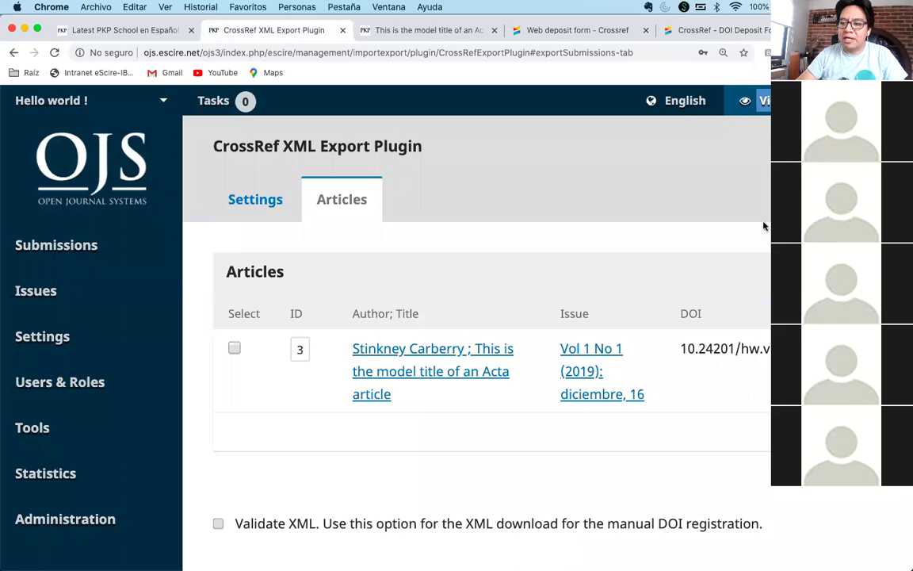
click(615, 29)
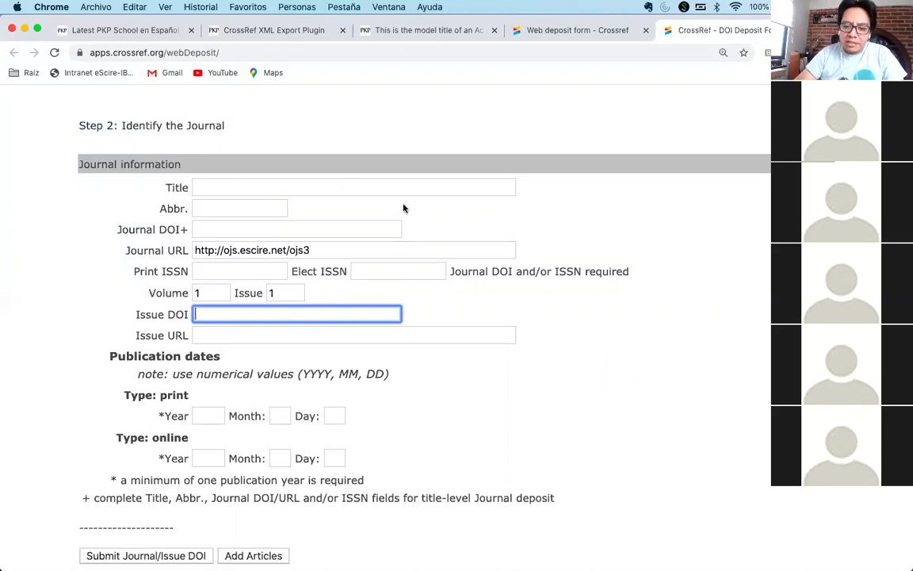
click(631, 359)
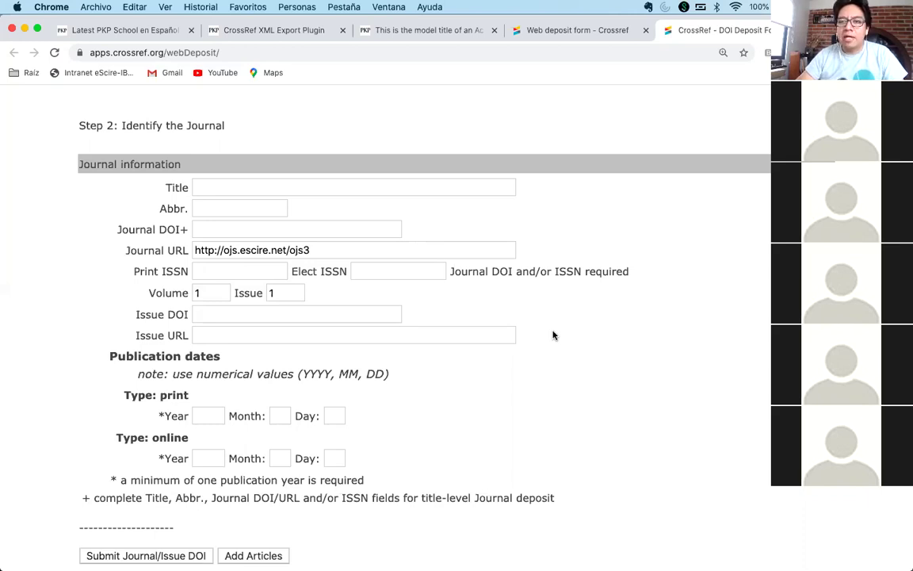
click(274, 30)
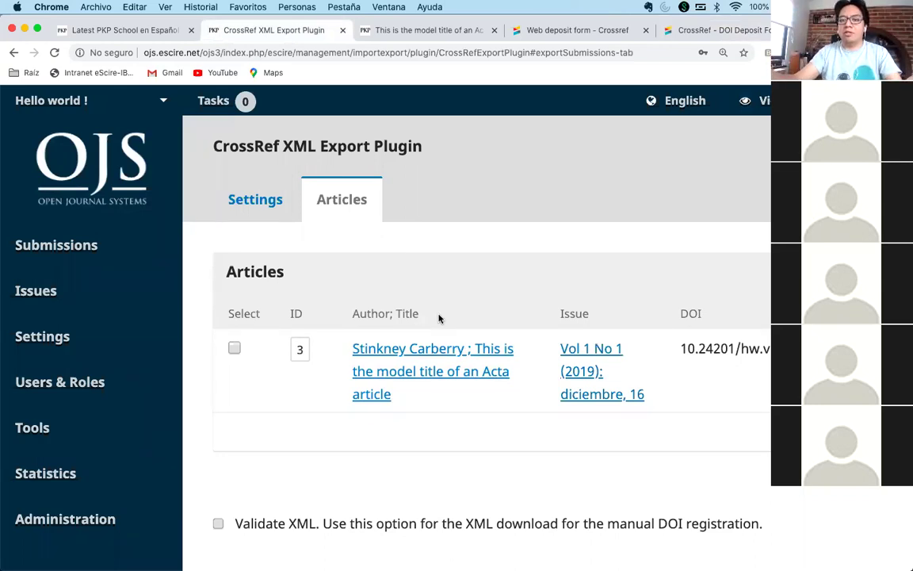
click(403, 32)
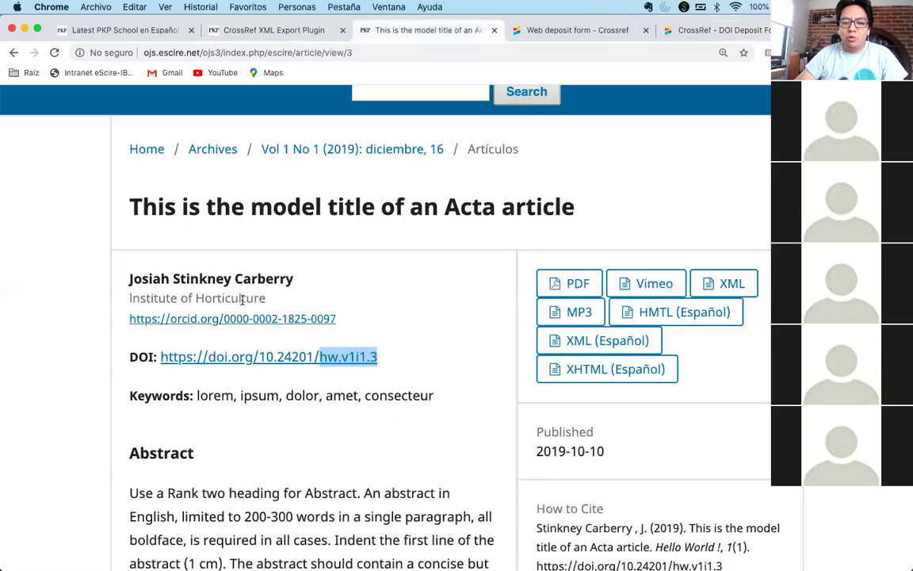
double_click(249, 209)
triple_click(249, 208)
click(317, 242)
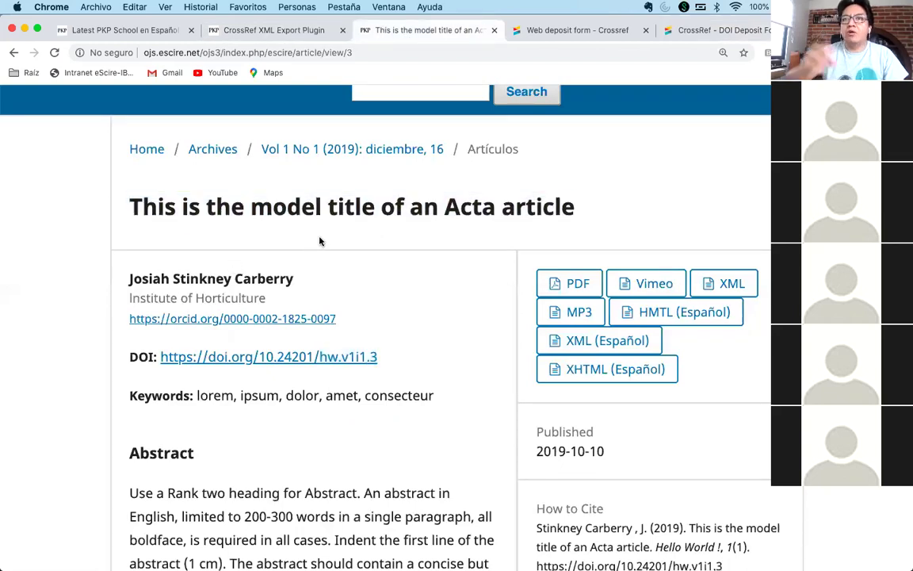
double_click(210, 278)
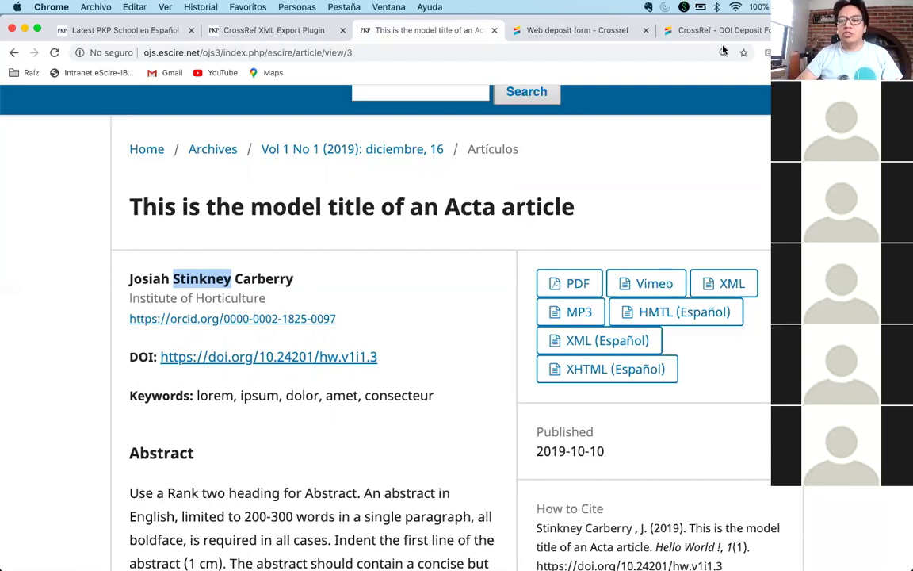
key(ctrl+Tab)
key(ctrl+Tab)
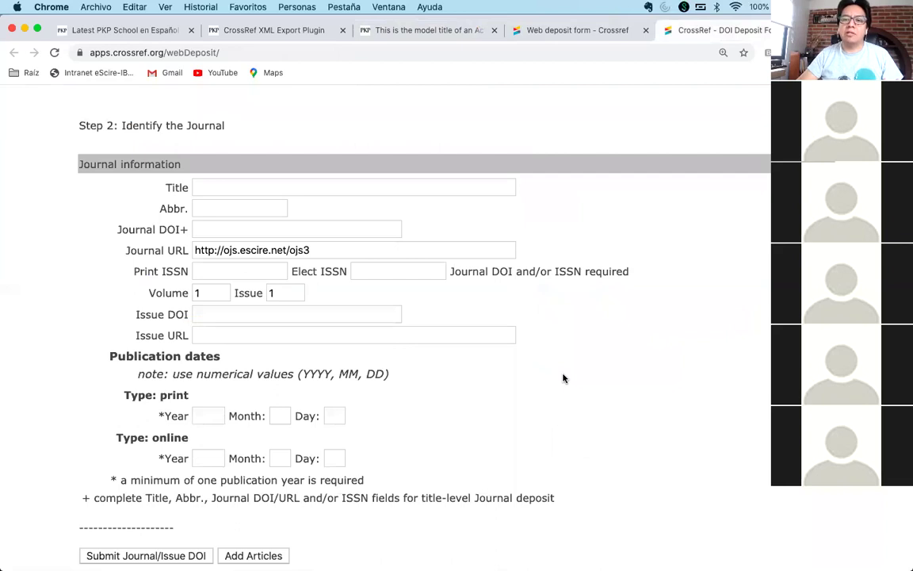
click(247, 30)
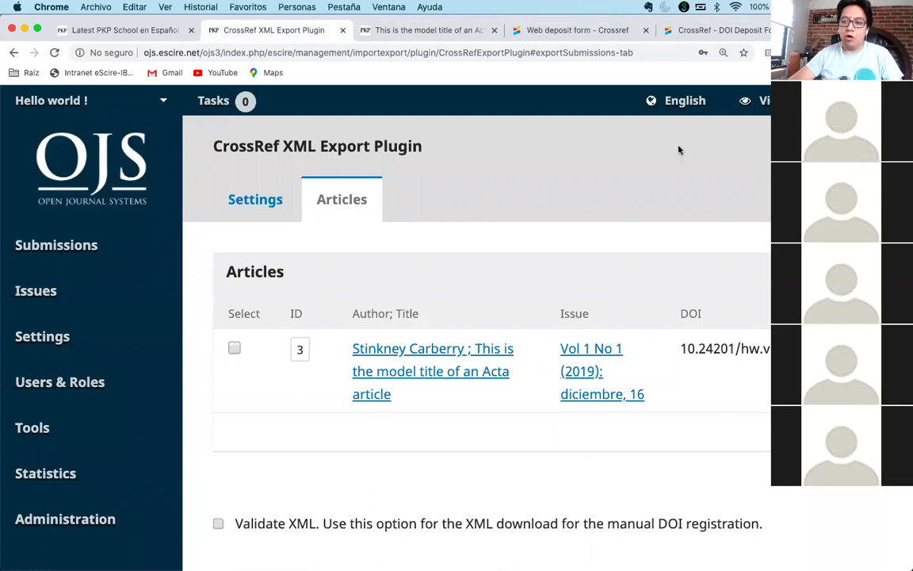
click(723, 53)
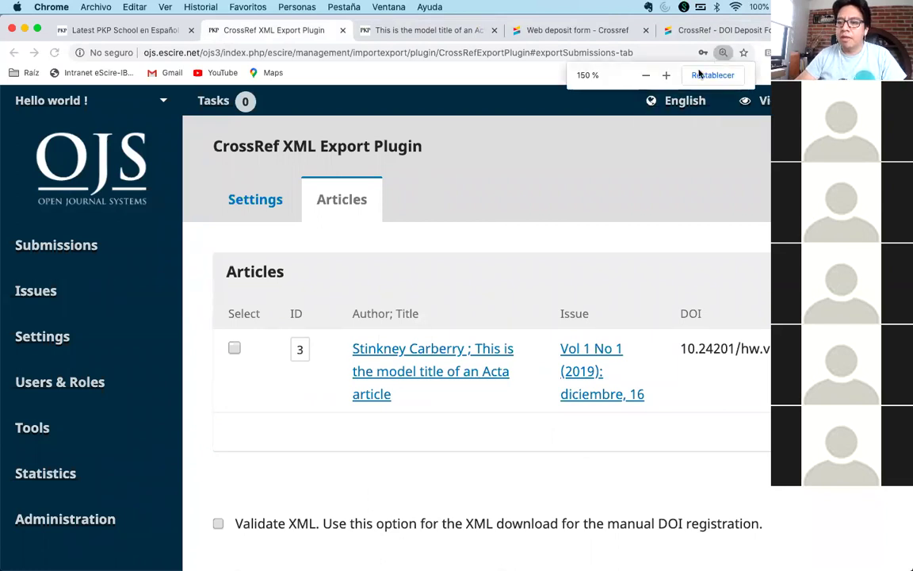
- Reset the CrossRef XML Export page zoom to 100% and refocus the browser window
click(707, 75)
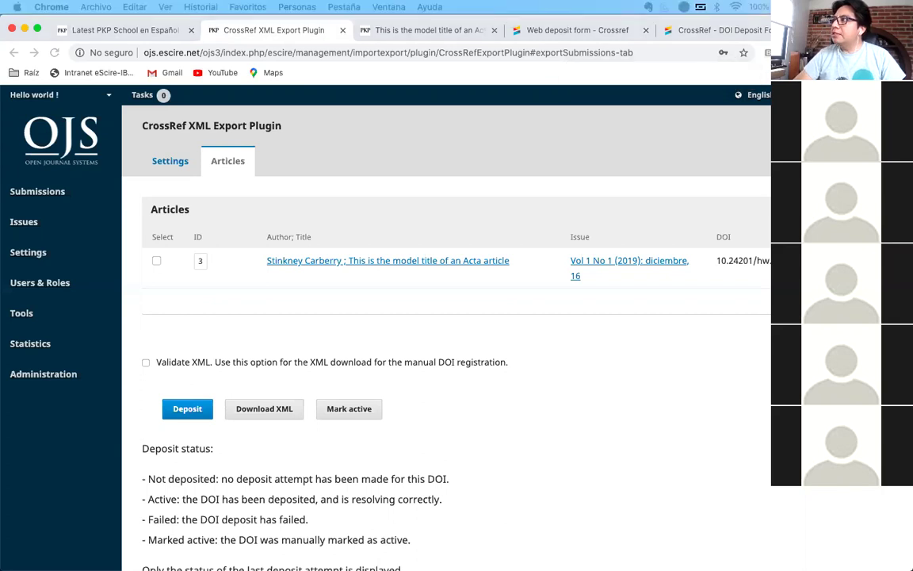
click(502, 140)
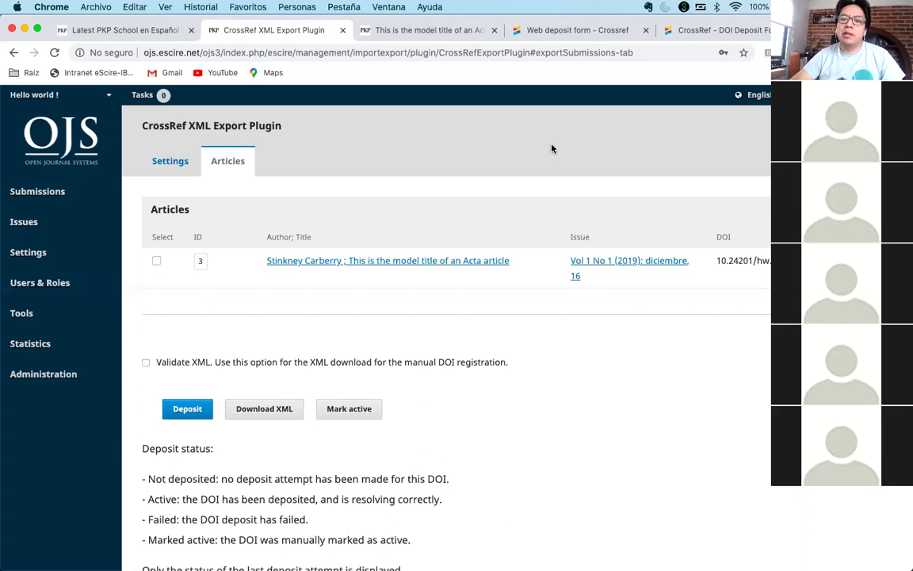
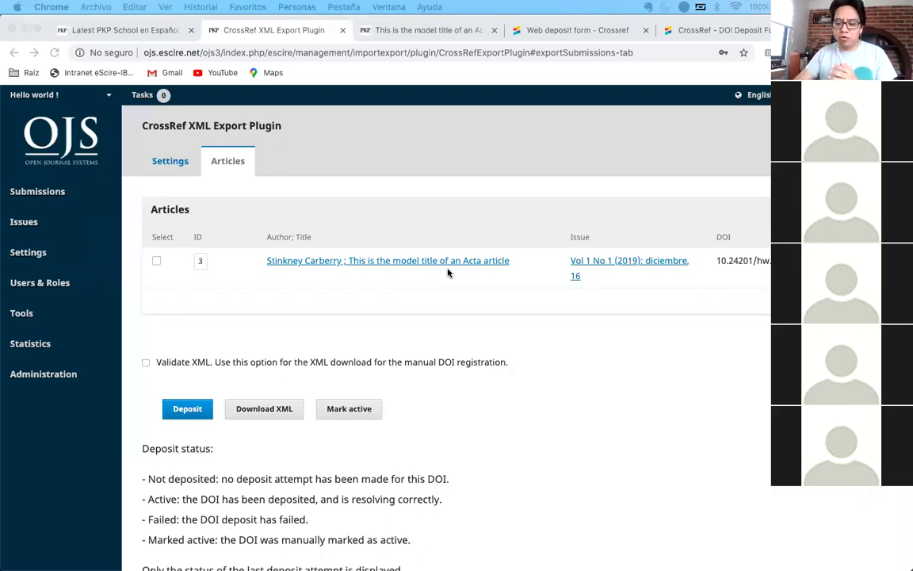
- Close the 'Web deposit form - Crossref' and 'CrossRef - DOI Deposit Form' browser tabs
key(XF86AudioLowerVolume)
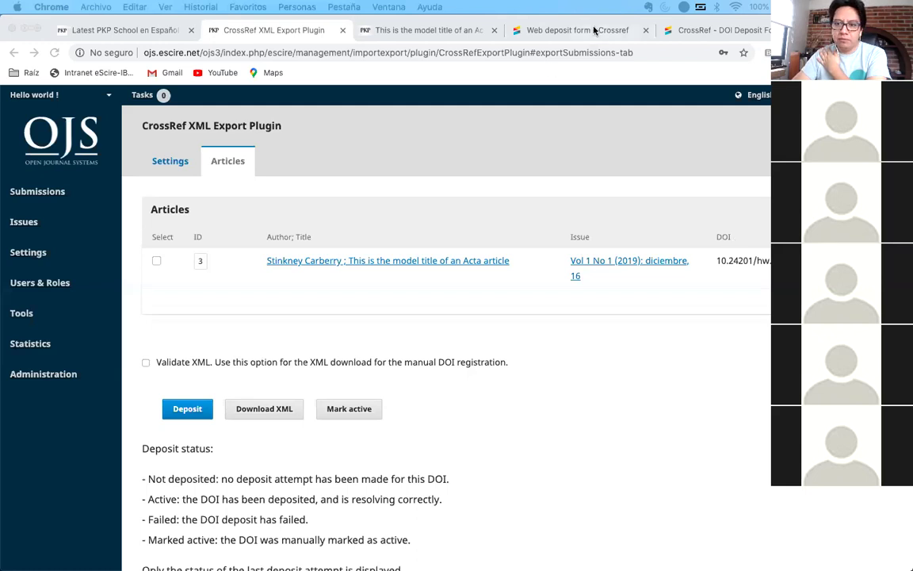
click(646, 30)
click(649, 31)
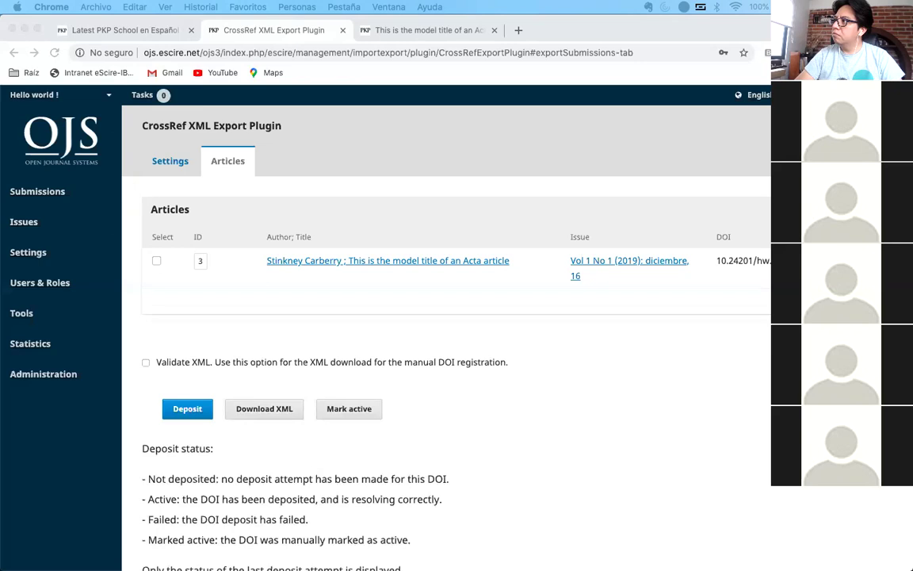
- In a new tab, search Google for 'mirada antropologica buap'
click(518, 30)
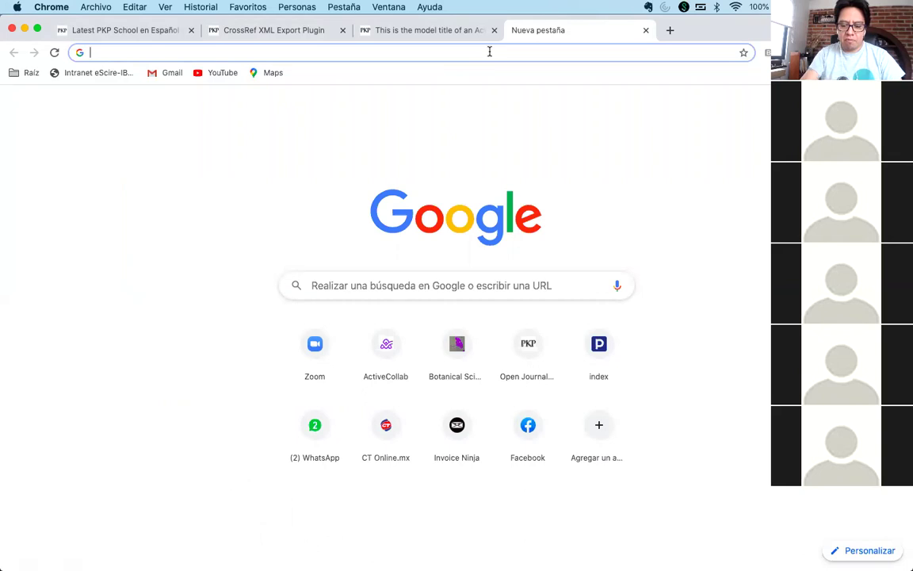
text(facultad de)
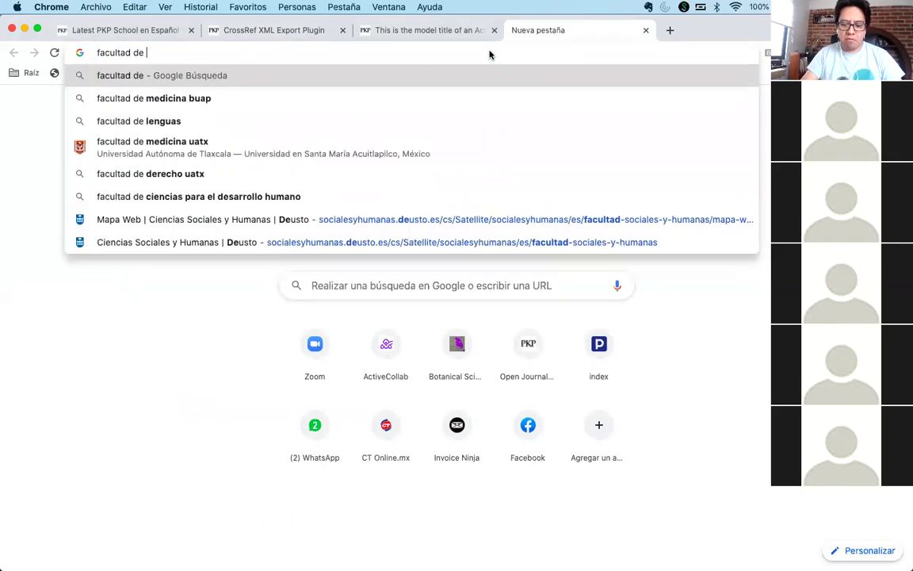
key(BackSpace)
key(BackSpace)
key(BackSpace)
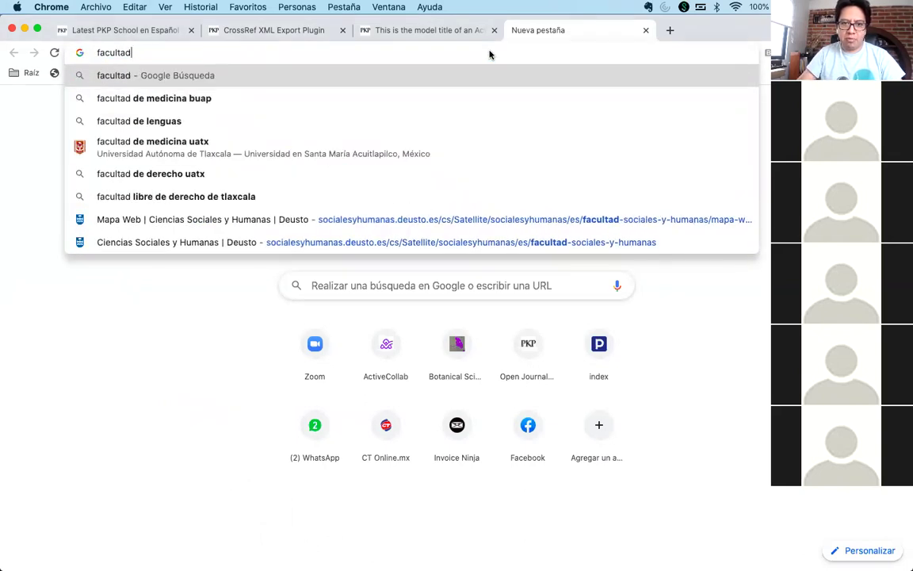
key(super+a)
text(mirada)
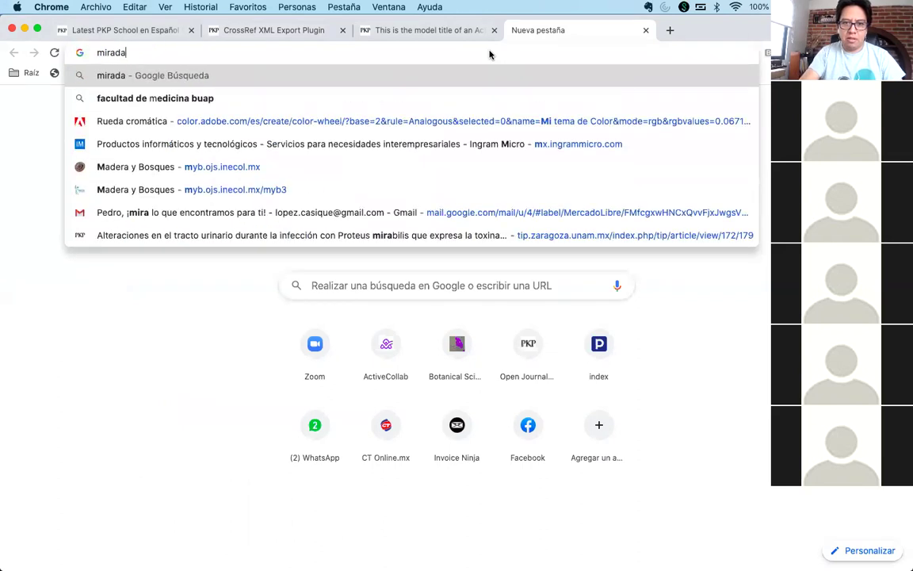
text( antropologica buap)
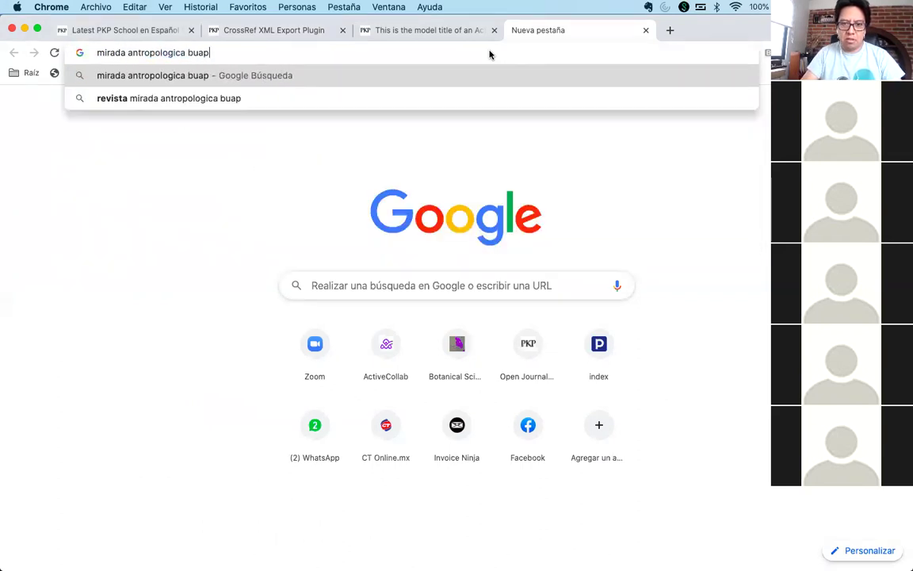
key(Return)
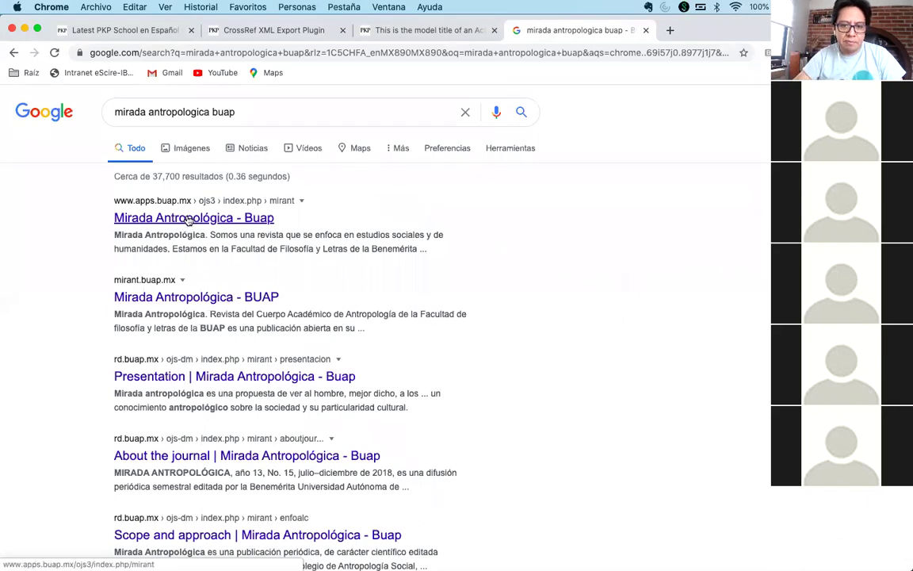
- Go to the mirant.buap.mx journal site and scroll through its current issue Vol 13 No 15
click(189, 219)
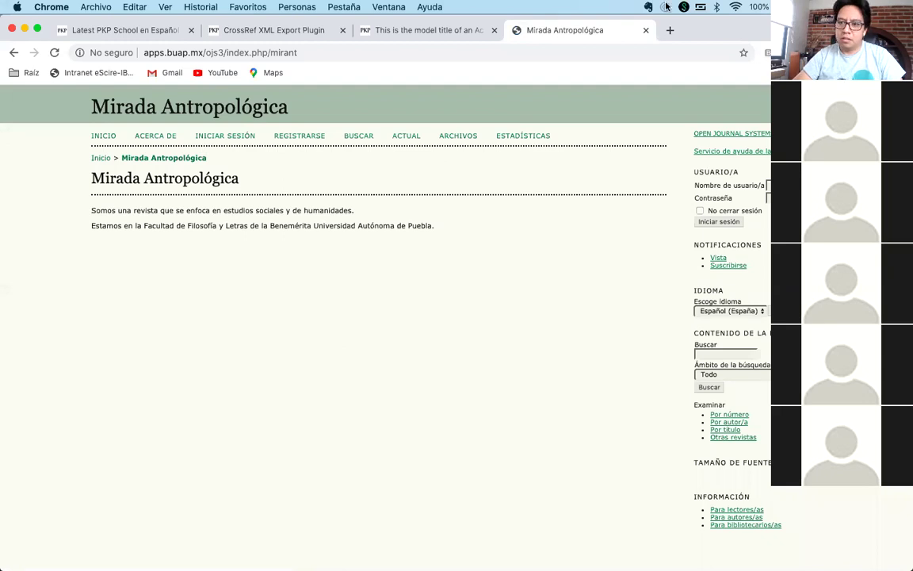
click(669, 30)
text(mirant.buap.mx)
key(Return)
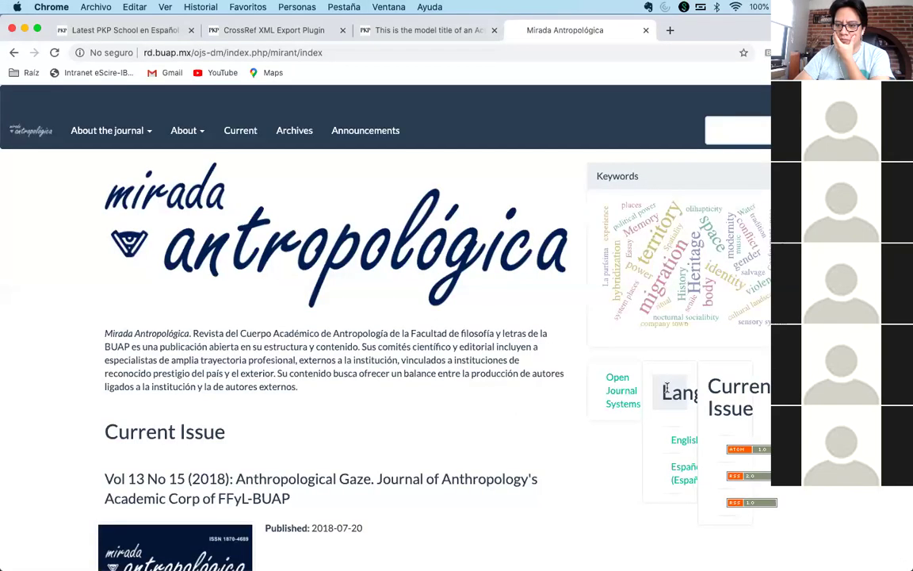
scroll(617, 344, down, 4)
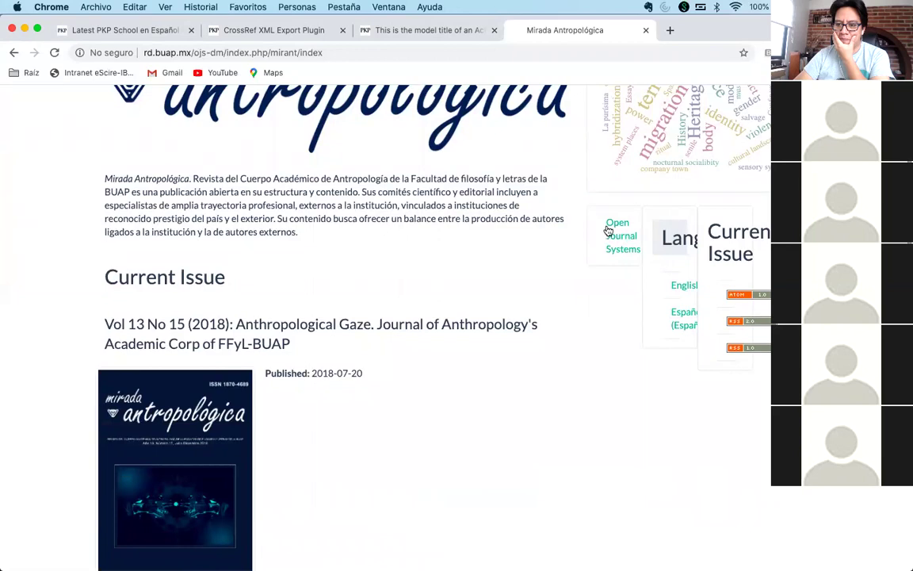
scroll(761, 333, down, 1)
scroll(676, 349, down, 14)
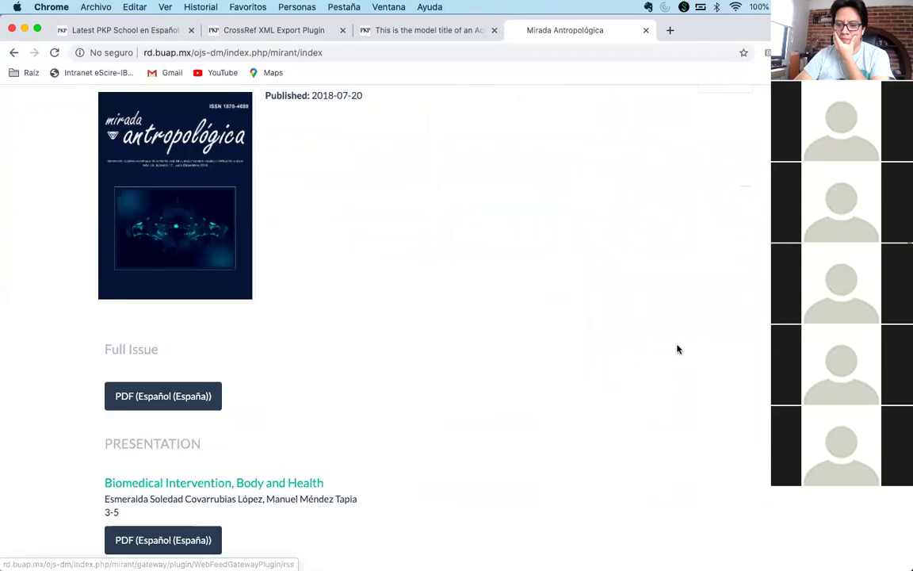
scroll(679, 333, up, 19)
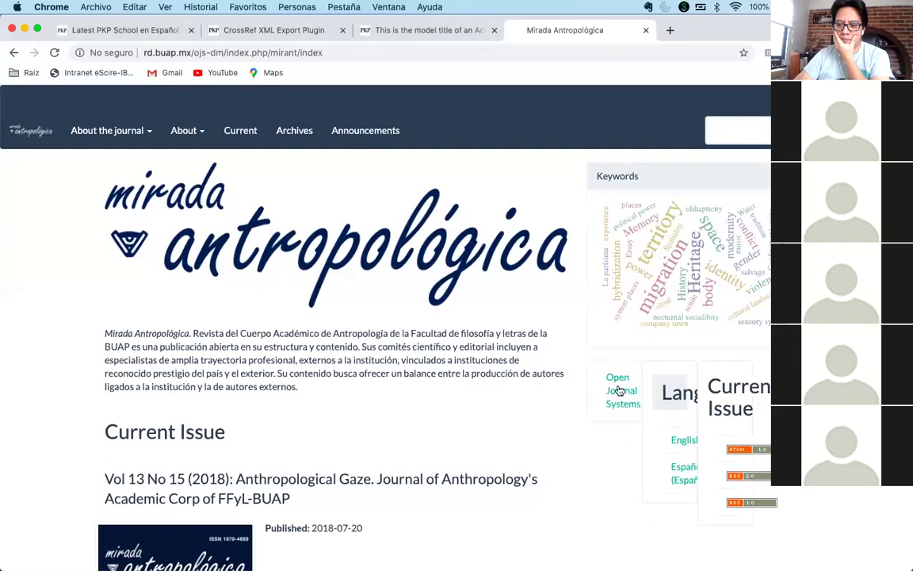
scroll(664, 287, down, 2)
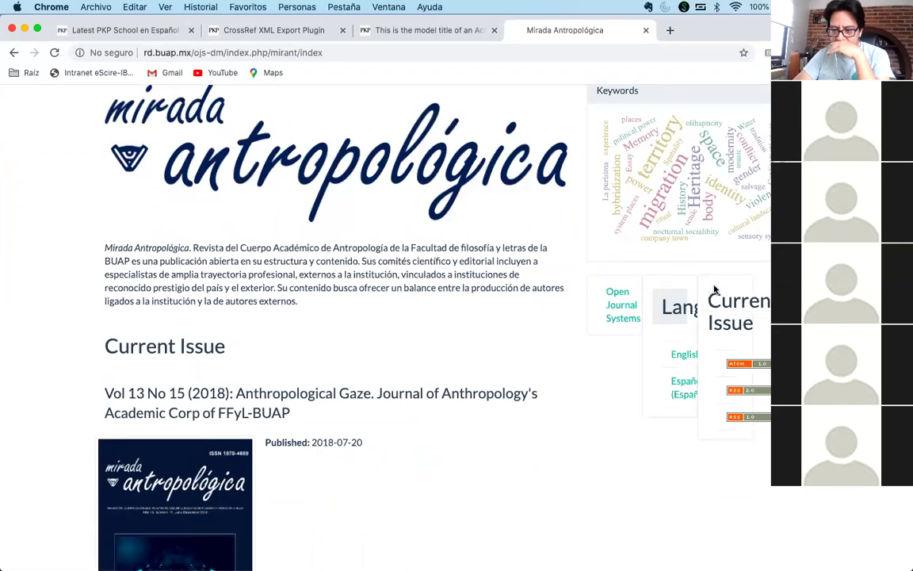
- Open the browser developer tools on the Mirada Antropológica homepage
right_click(630, 293)
click(592, 287)
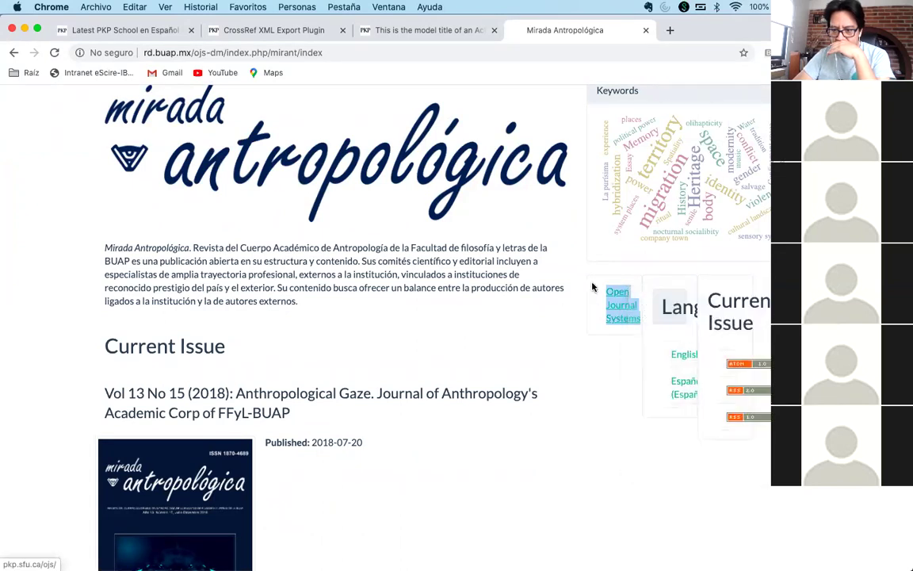
right_click(600, 284)
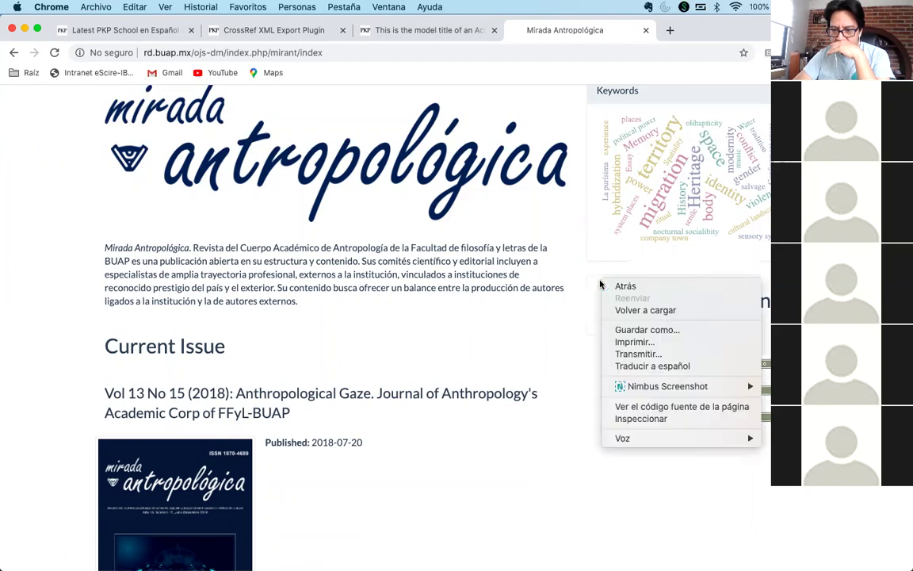
click(546, 393)
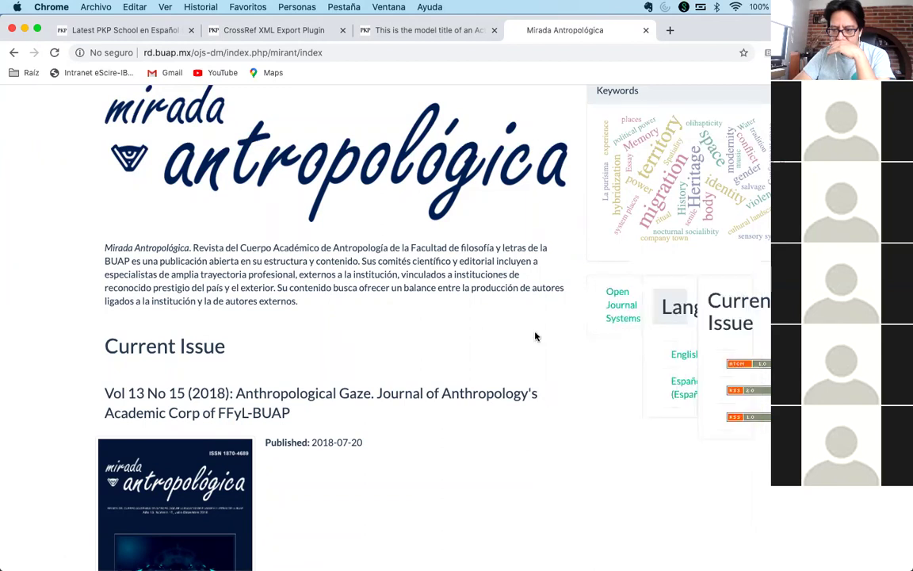
key(super+alt+i)
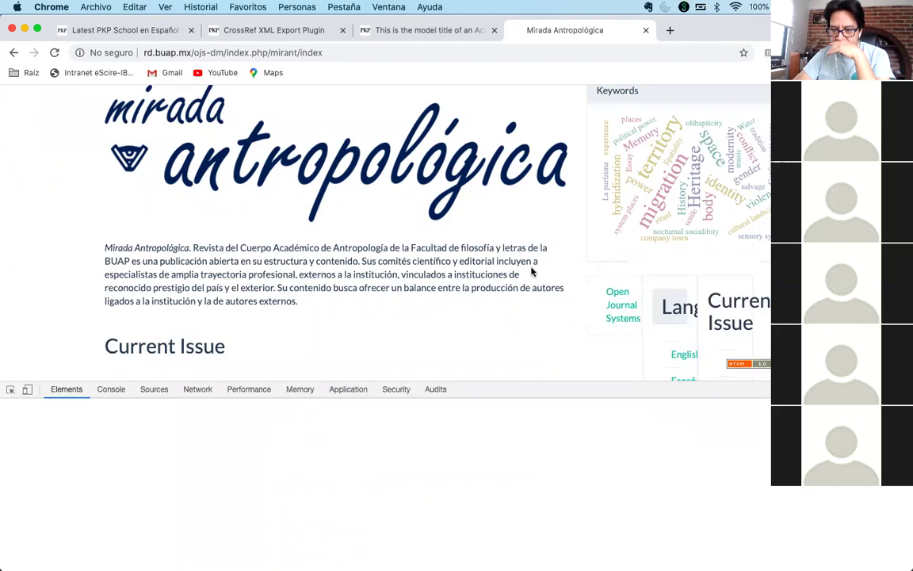
- Inspect the Keywords sidebar block to reveal the sidebar blocks' markup in DevTools
scroll(128, 484, down, 2)
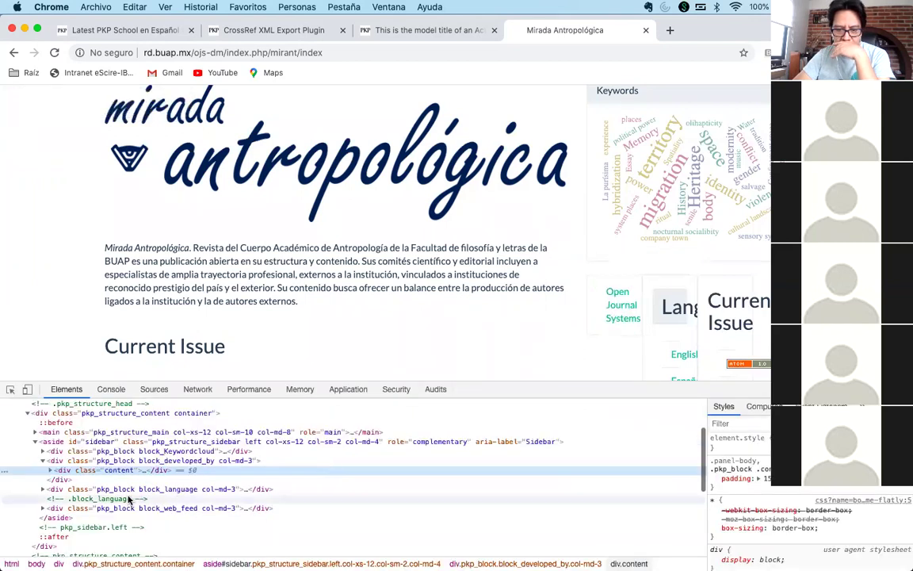
click(43, 462)
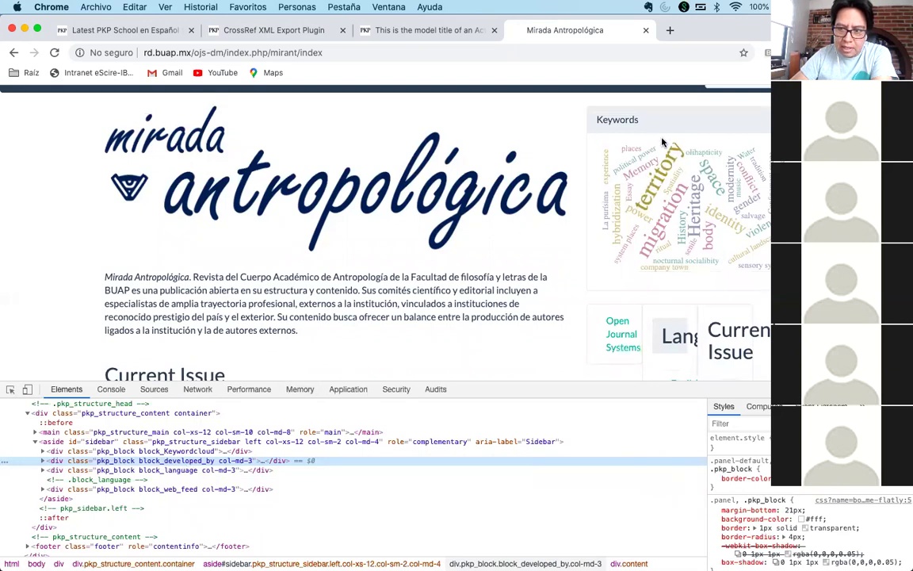
right_click(679, 121)
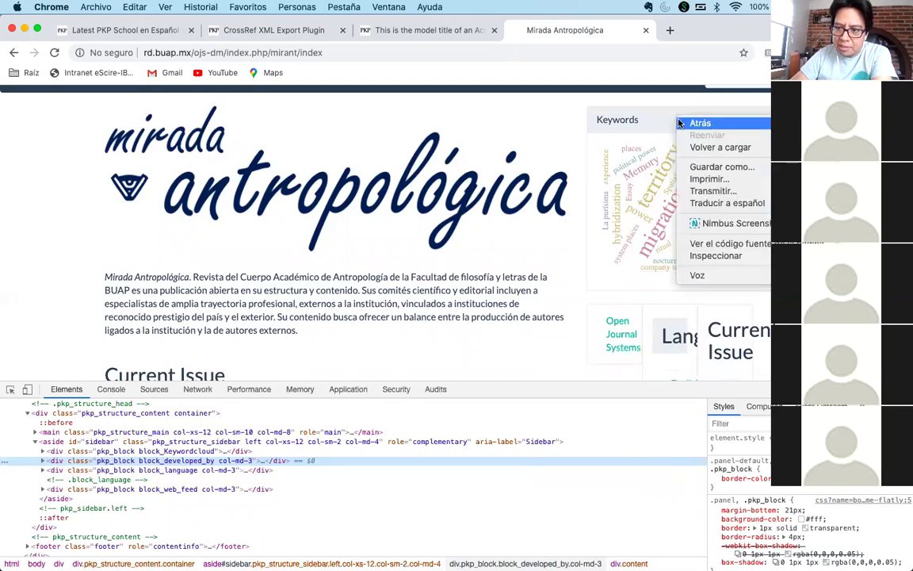
click(695, 256)
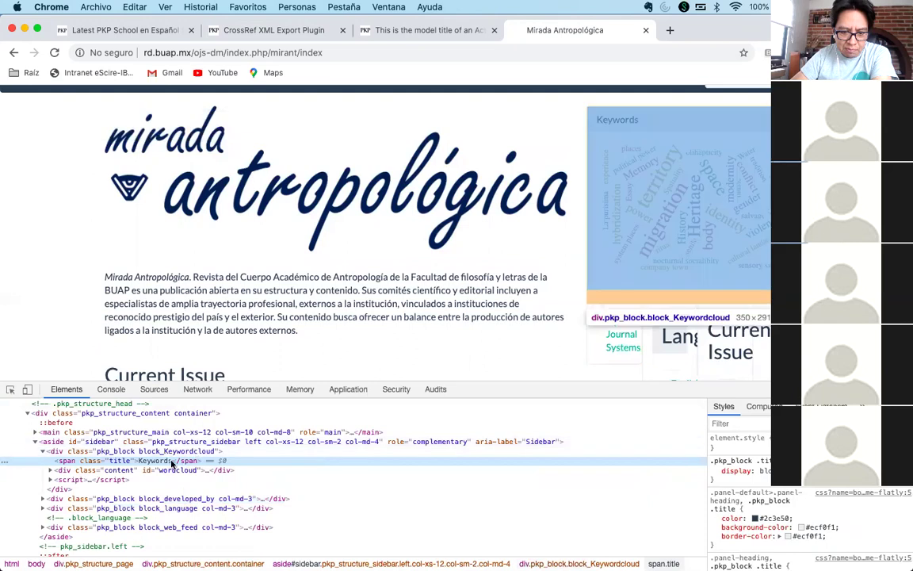
click(134, 453)
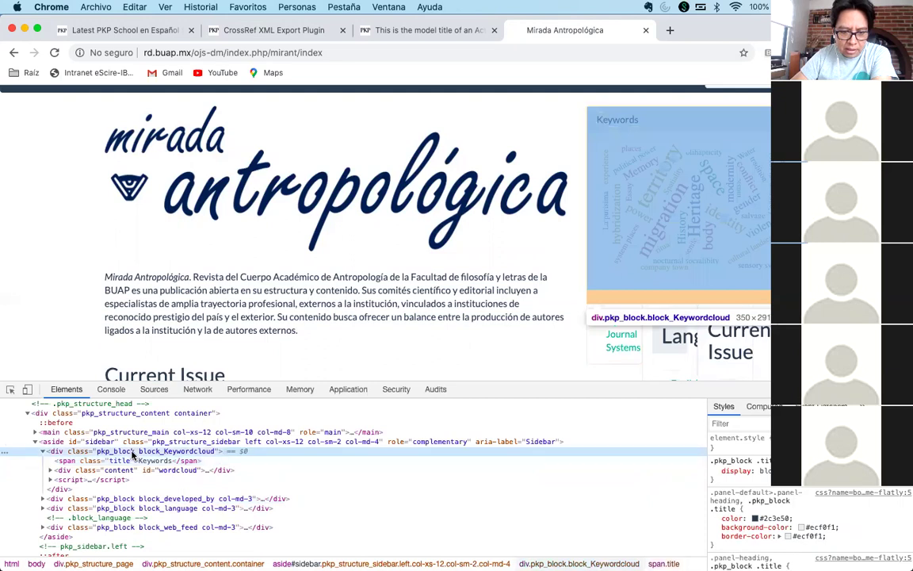
click(42, 451)
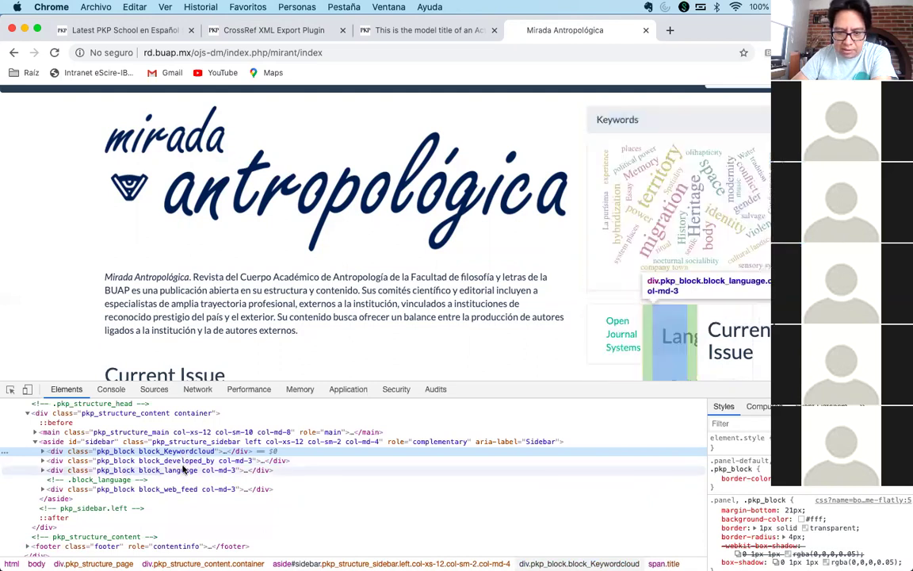
- Delete col-md-3 from the developed_by and language blocks' class attributes
click(193, 462)
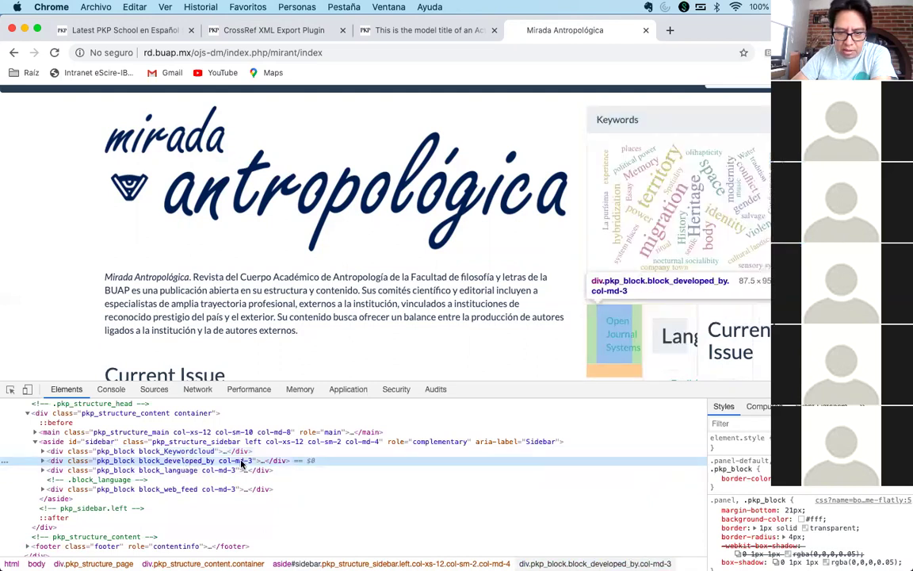
key(Right)
key(Right)
key(BackSpace)
key(BackSpace)
key(BackSpace)
key(BackSpace)
key(BackSpace)
key(BackSpace)
key(BackSpace)
key(BackSpace)
key(BackSpace)
key(Return)
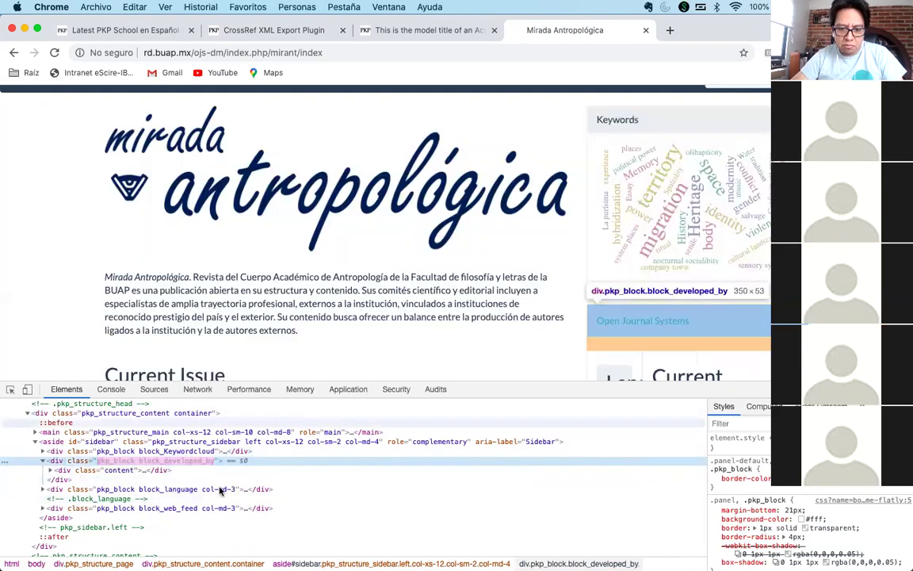
click(221, 489)
key(Right)
key(Return)
click(221, 489)
key(Right)
key(Right)
key(Right)
key(BackSpace)
key(BackSpace)
key(BackSpace)
key(BackSpace)
key(BackSpace)
key(BackSpace)
key(BackSpace)
key(BackSpace)
key(BackSpace)
key(BackSpace)
text(e)
key(Return)
- Remove col-md-3 from the web_feed block's class, then close DevTools to view the page
scroll(197, 491, down, 3)
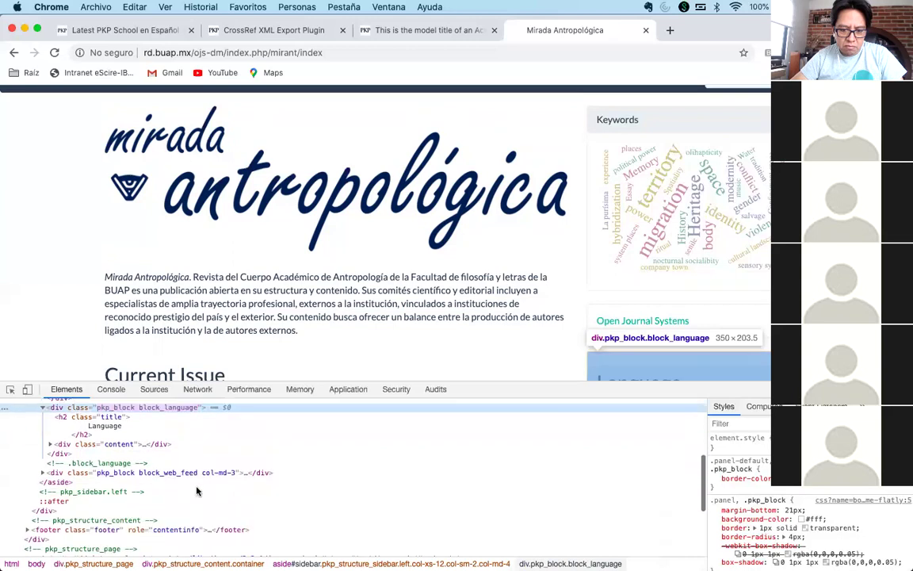
double_click(228, 473)
key(BackSpace)
key(BackSpace)
key(BackSpace)
key(BackSpace)
key(BackSpace)
key(BackSpace)
key(BackSpace)
key(BackSpace)
key(BackSpace)
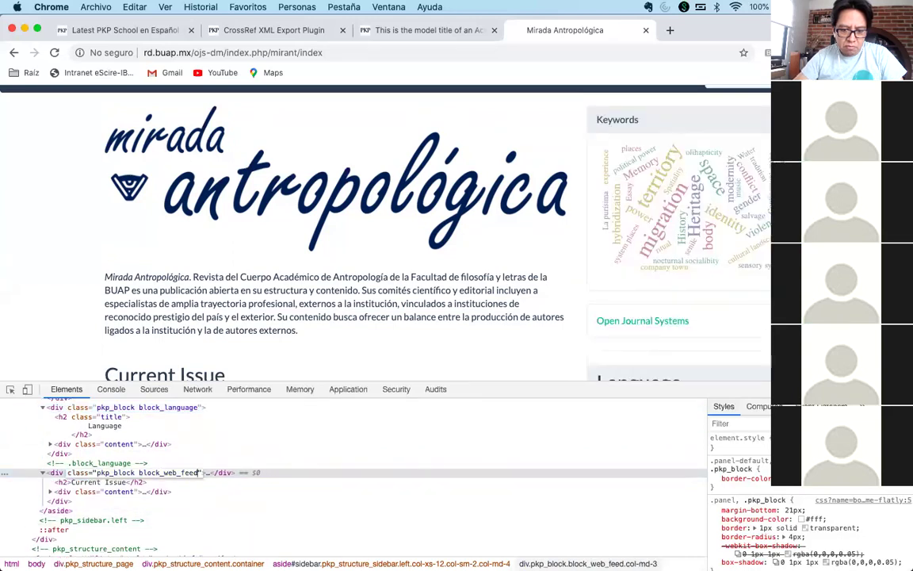
key(Return)
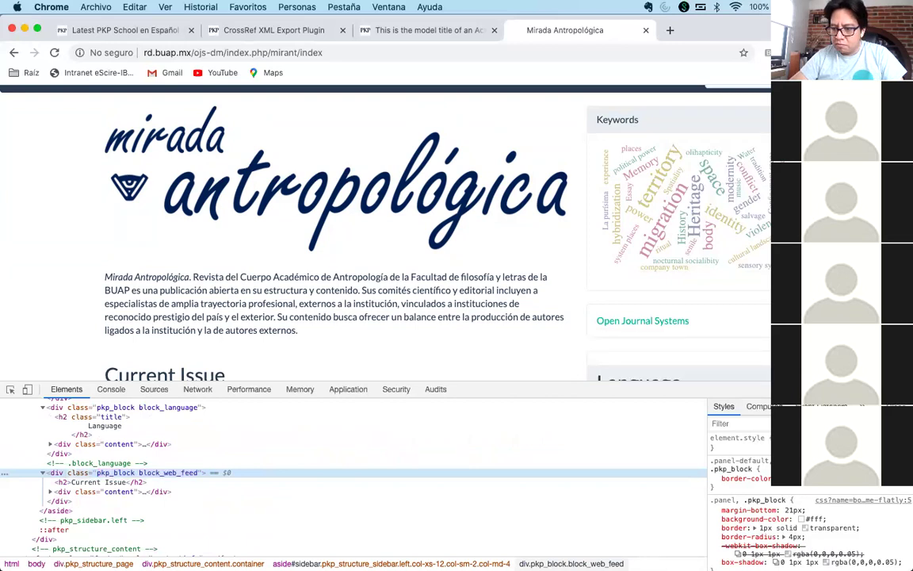
key(super+alt+i)
scroll(380, 317, down, 3)
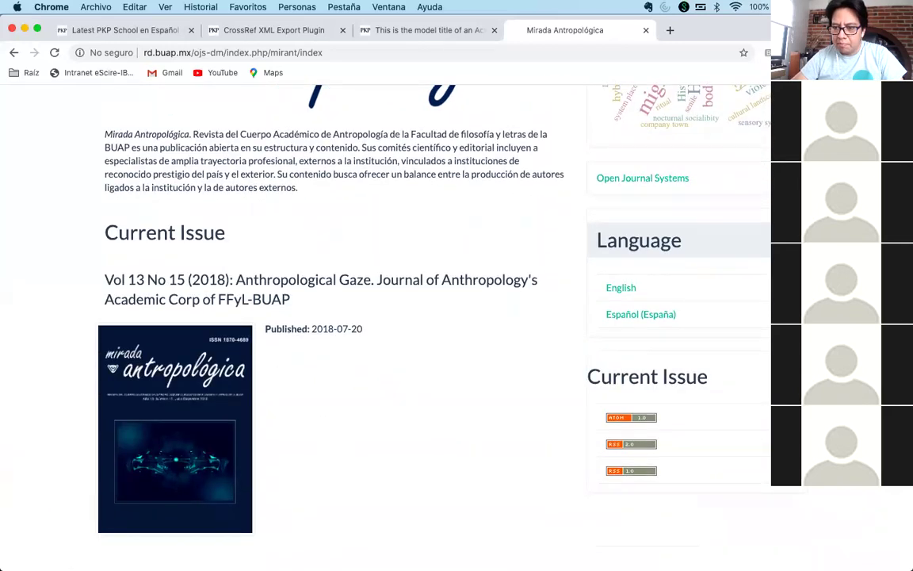
scroll(381, 317, up, 1)
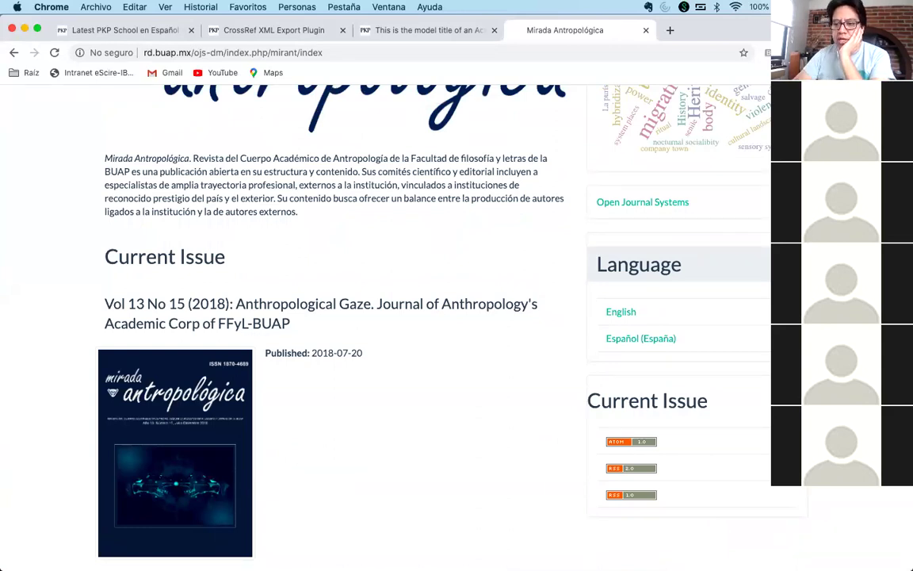
scroll(380, 317, up, 5)
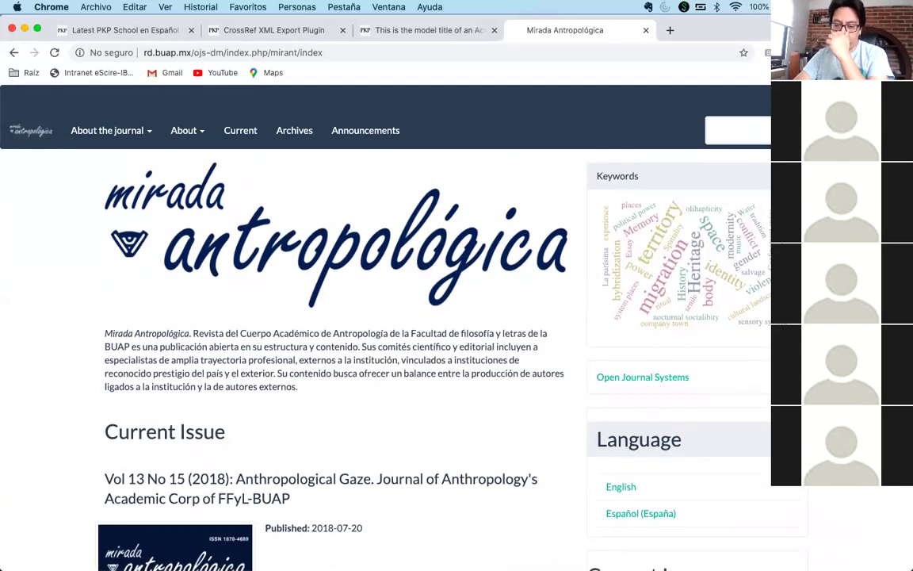
scroll(381, 317, down, 5)
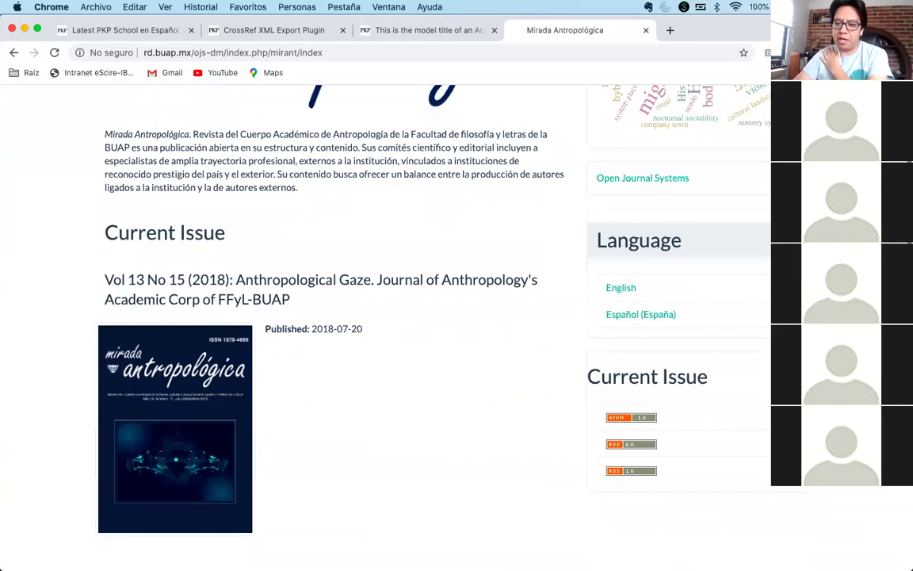
scroll(388, 317, up, 1)
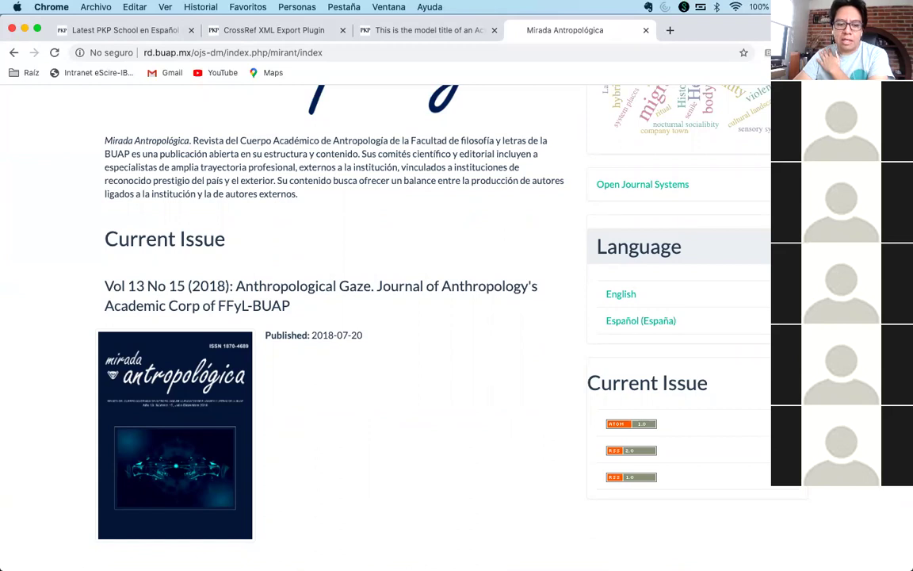
scroll(426, 226, up, 5)
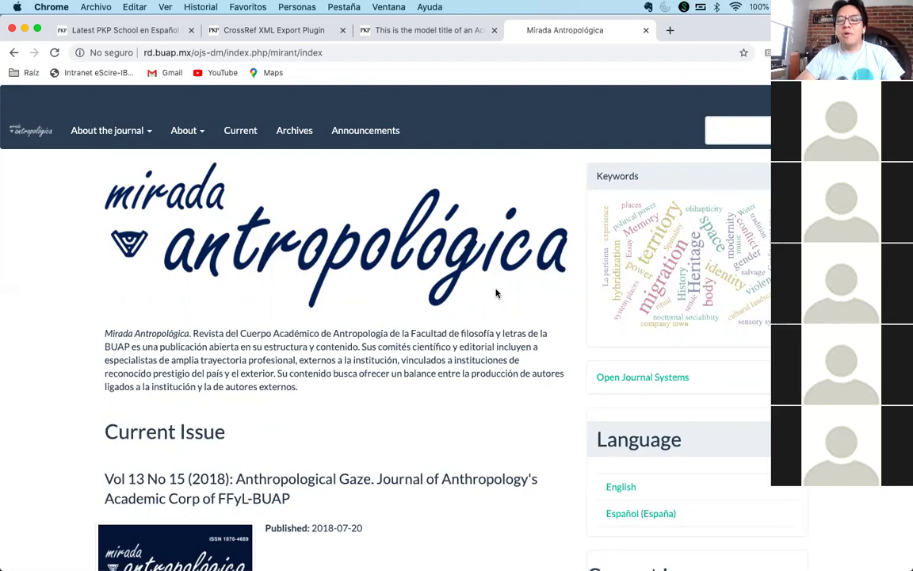
scroll(497, 294, down, 2)
scroll(702, 181, down, 5)
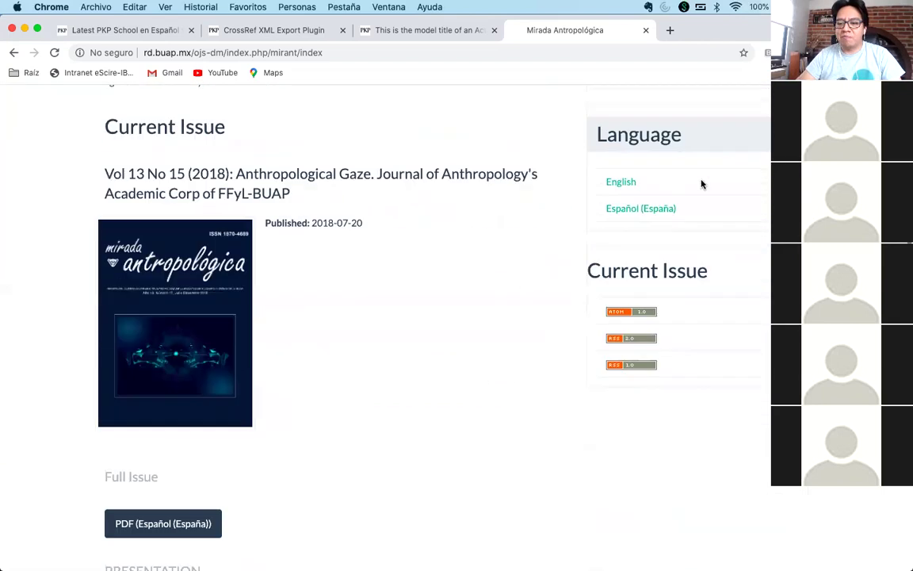
scroll(649, 178, up, 3)
scroll(648, 178, up, 1)
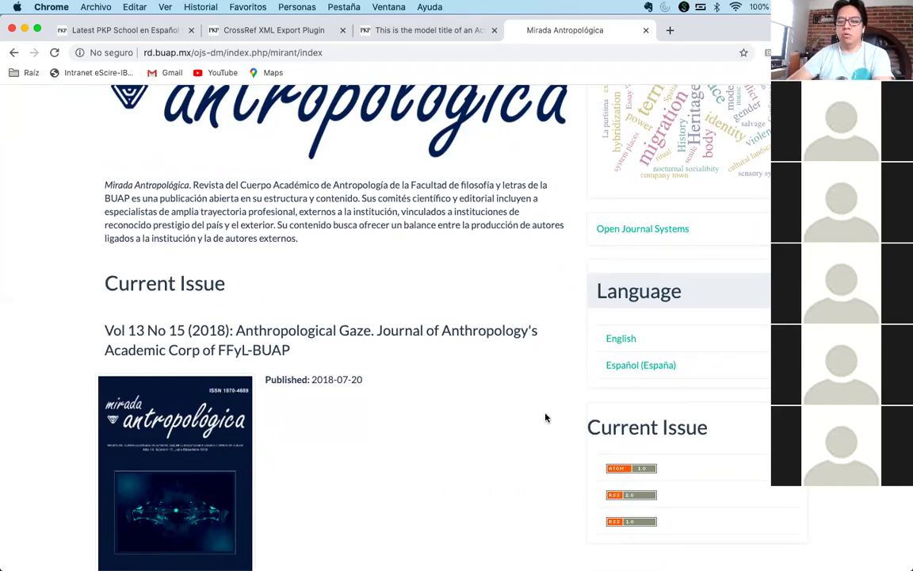
scroll(546, 415, down, 10)
scroll(549, 414, up, 11)
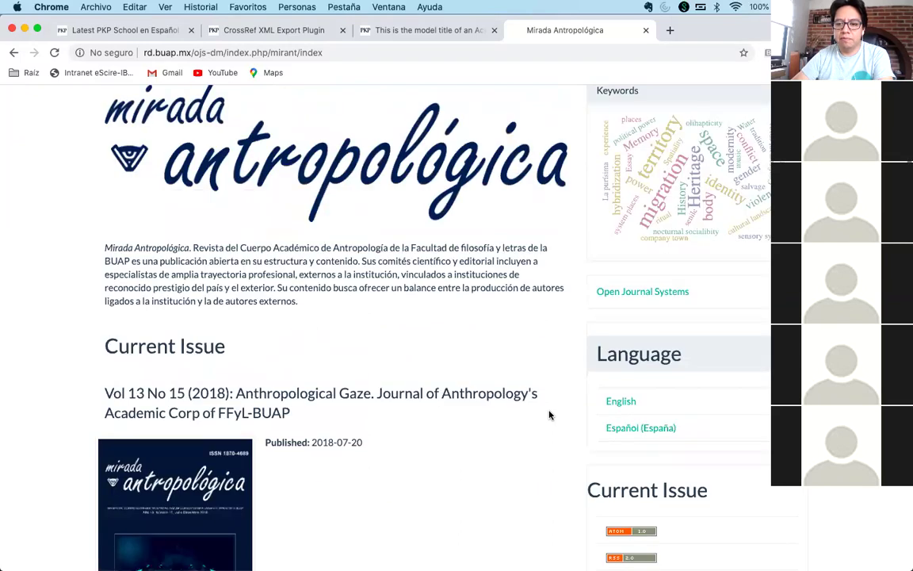
scroll(549, 415, down, 2)
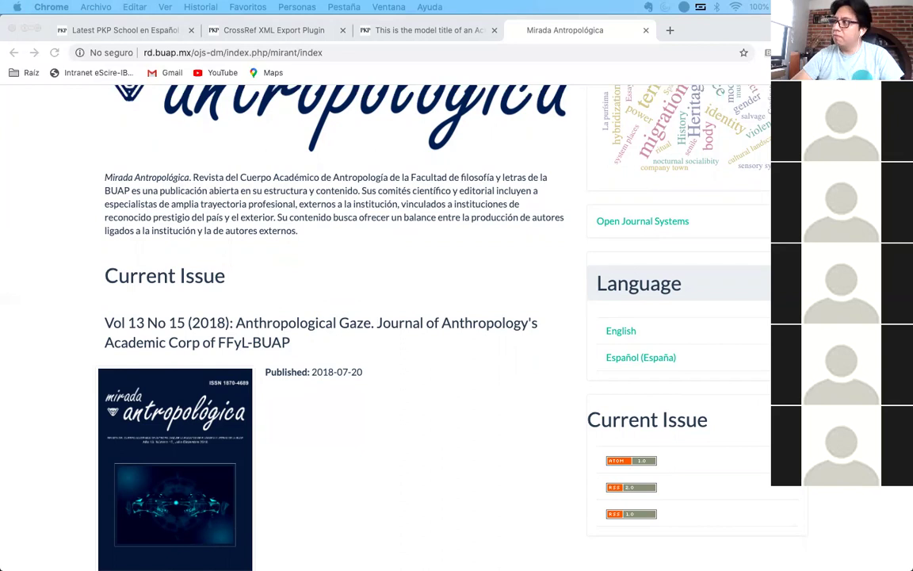
click(496, 380)
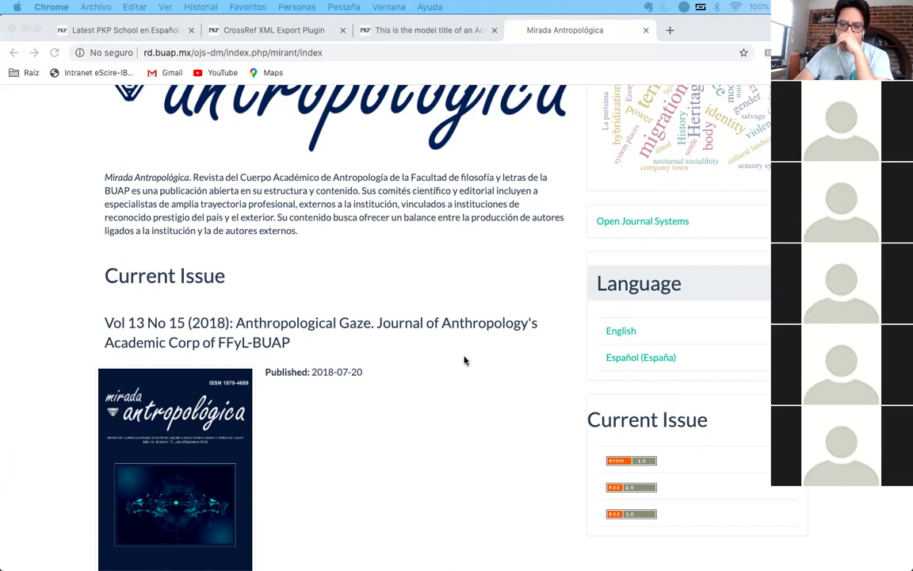
- Refocus Chrome and open a blank new tab beside the journal site
click(494, 436)
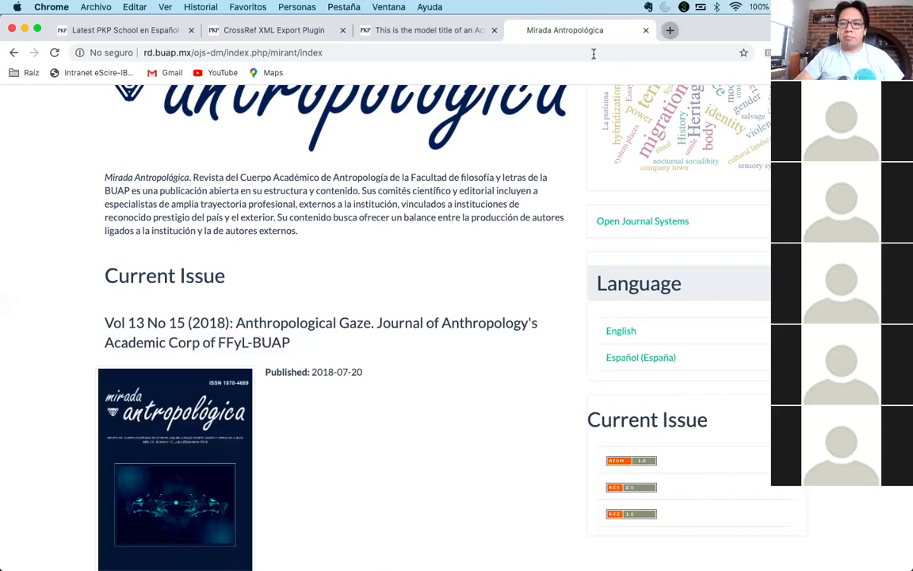
key(super+t)
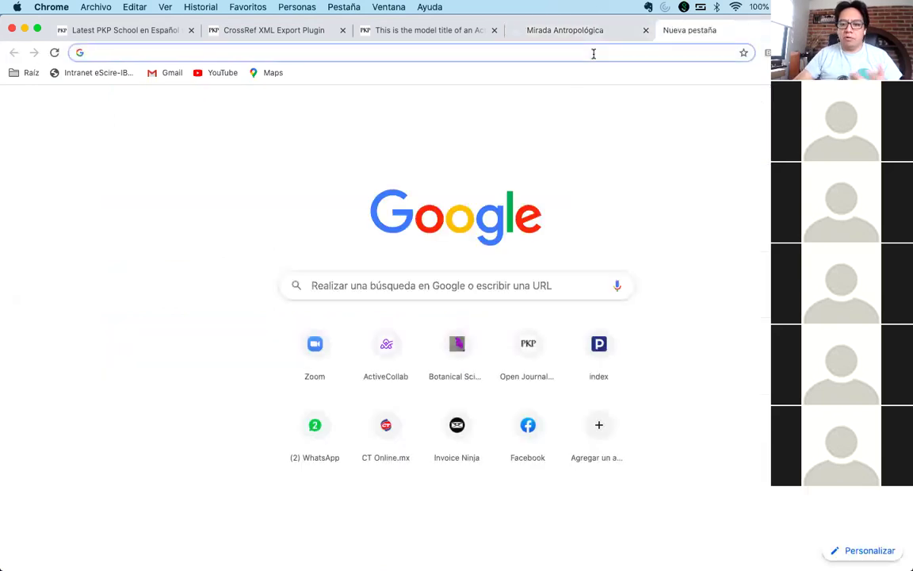
- Search Google for 'ojs download' and go to PKP's Download page result
text(ojs download)
key(BackSpace)
key(BackSpace)
key(BackSpace)
text(oad)
key(Return)
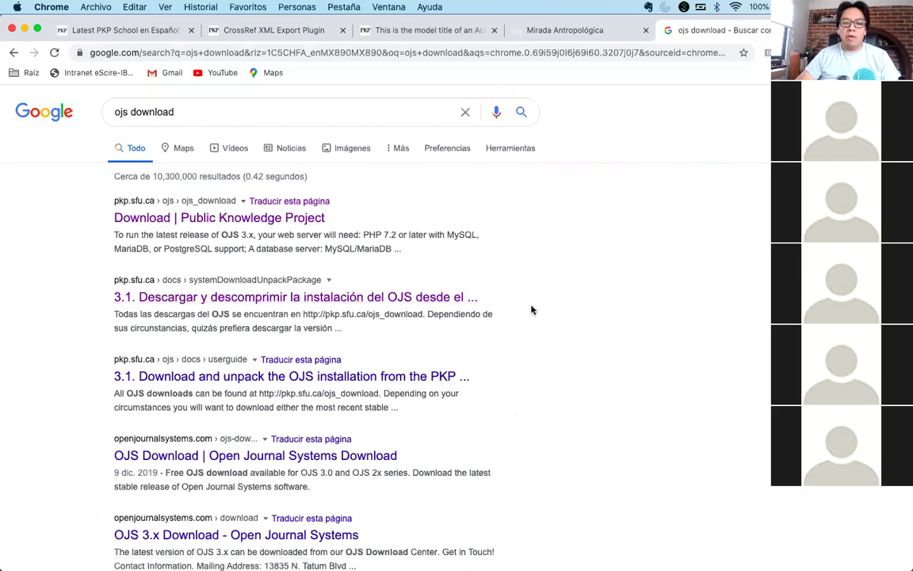
click(204, 220)
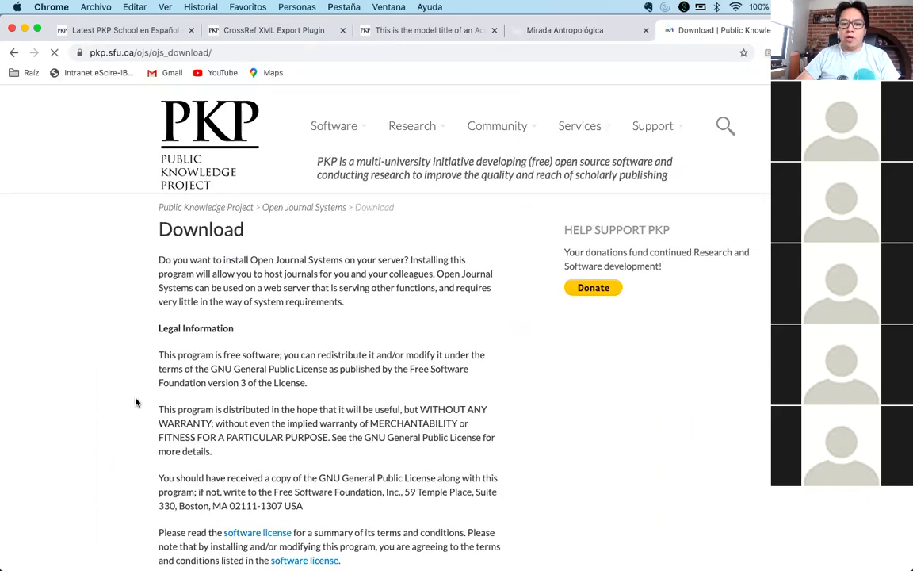
- Scroll down to current release OJS 3.2.0-3 and the previous 3.x releases
scroll(136, 402, down, 3)
scroll(135, 402, down, 6)
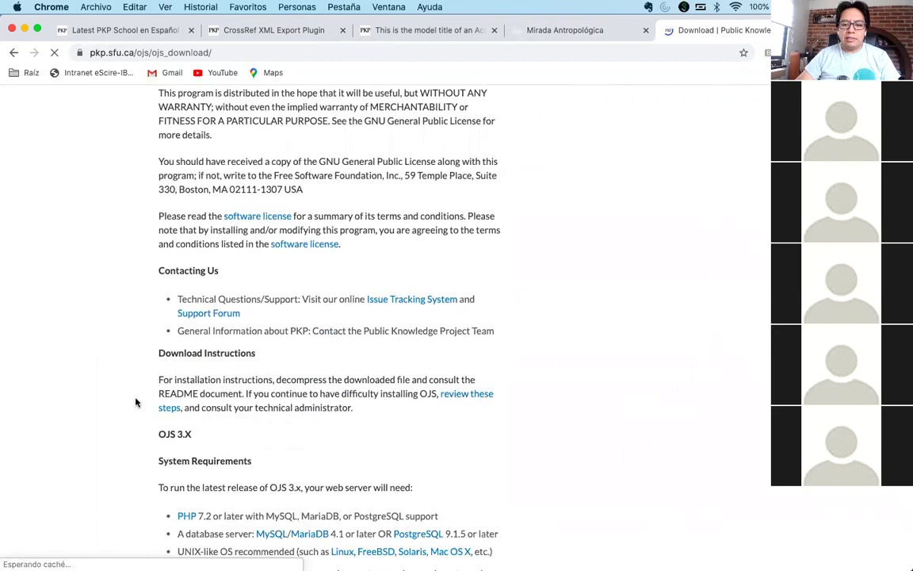
scroll(135, 402, down, 5)
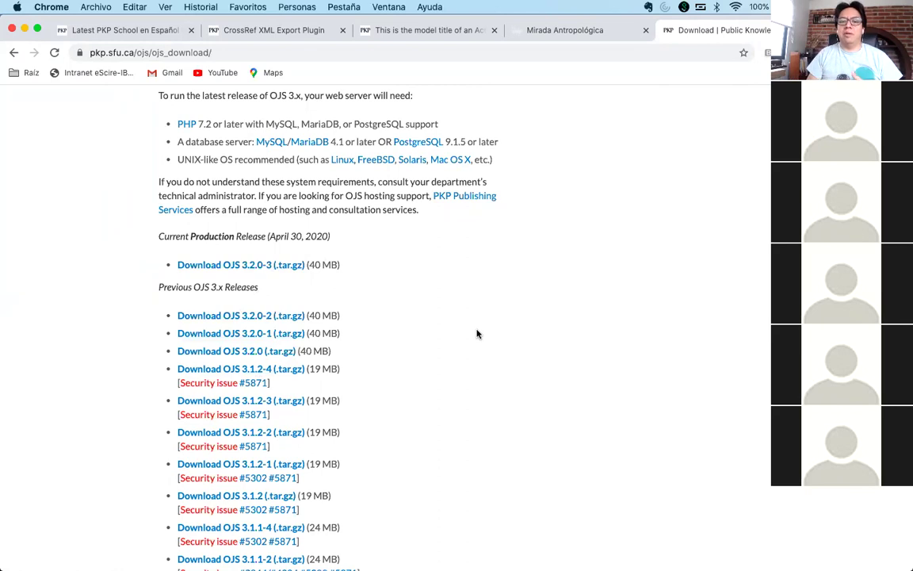
- Review the license, System Requirements (PHP 7.2, MySQL/MariaDB or PostgreSQL) and previous 3.x releases
scroll(477, 334, down, 3)
scroll(476, 333, down, 2)
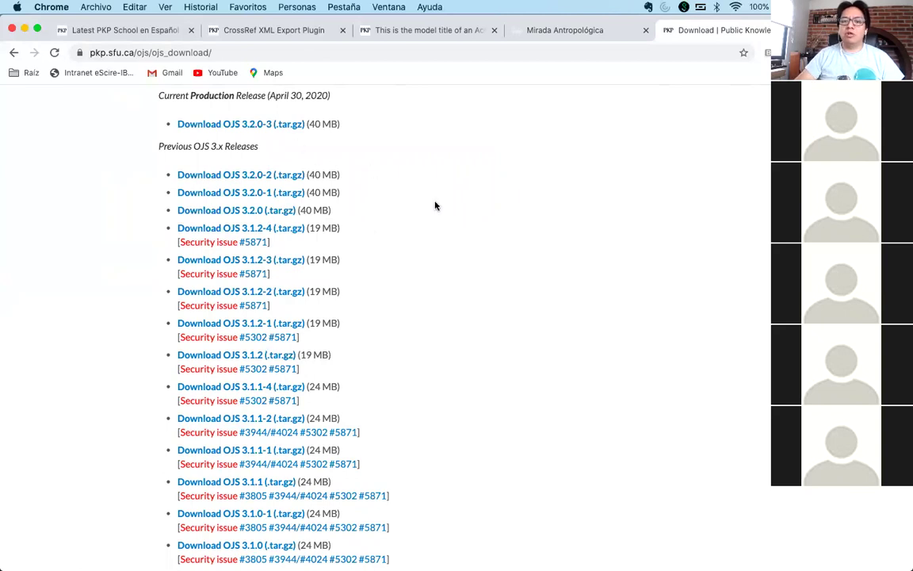
scroll(435, 206, up, 3)
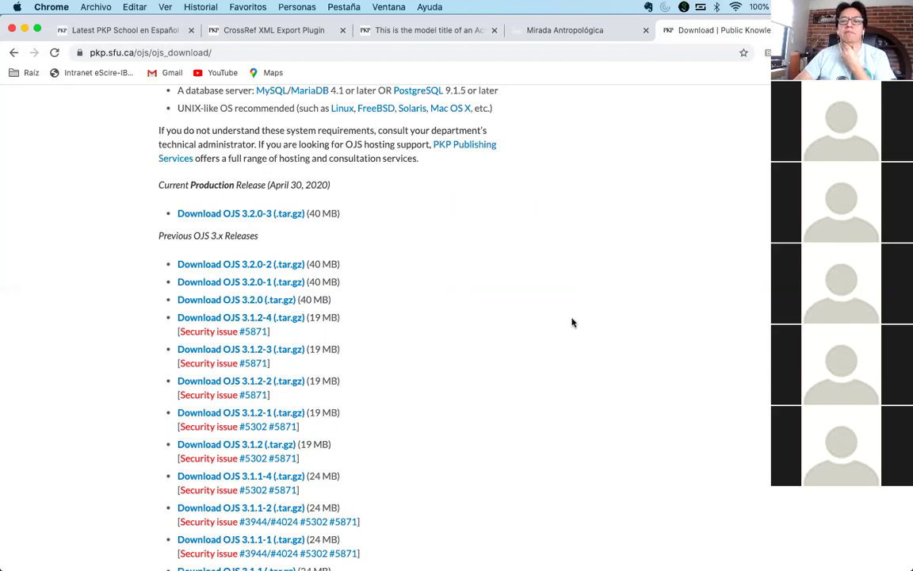
scroll(572, 321, up, 2)
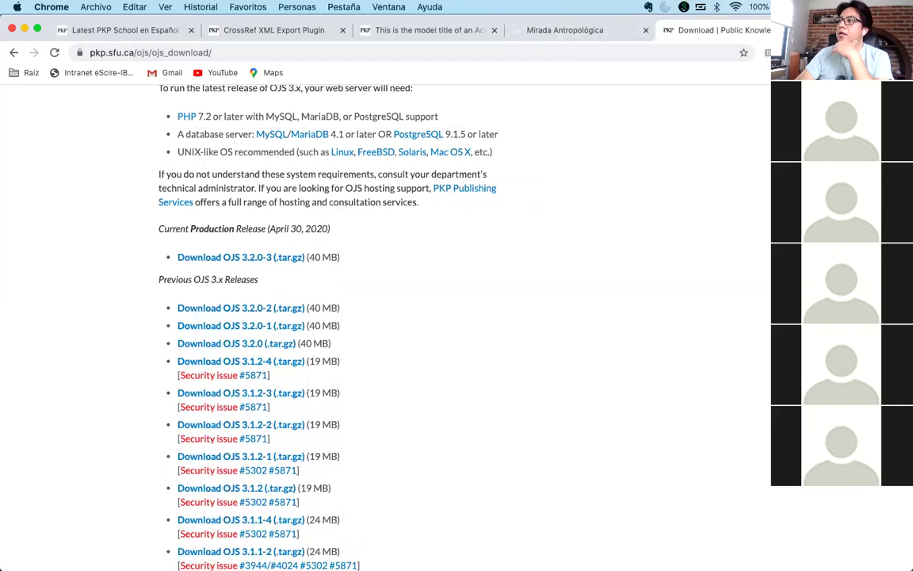
key(super+Tab)
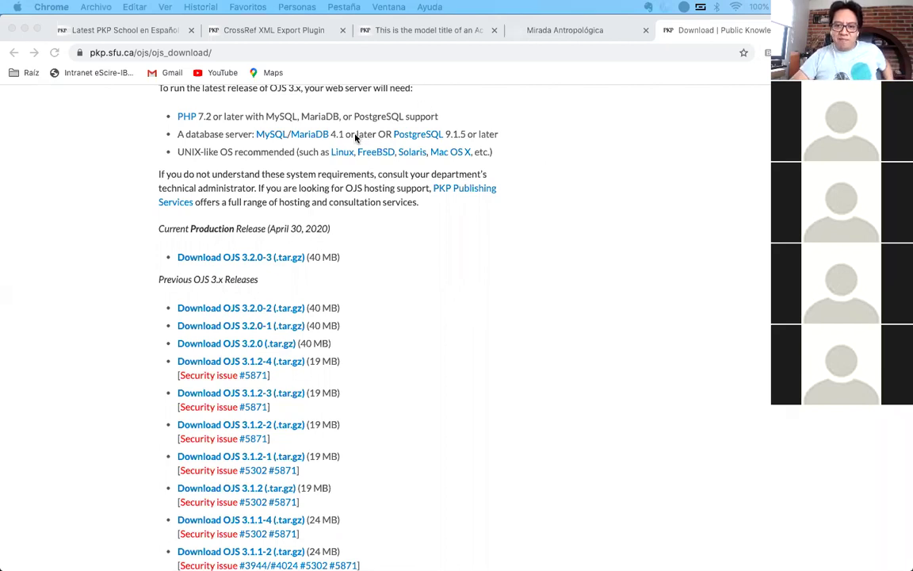
click(693, 234)
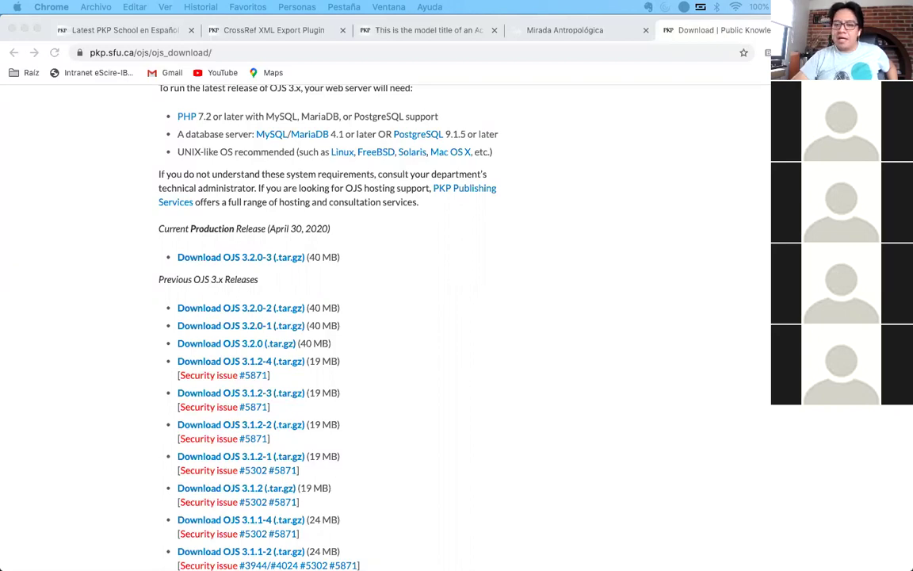
click(693, 267)
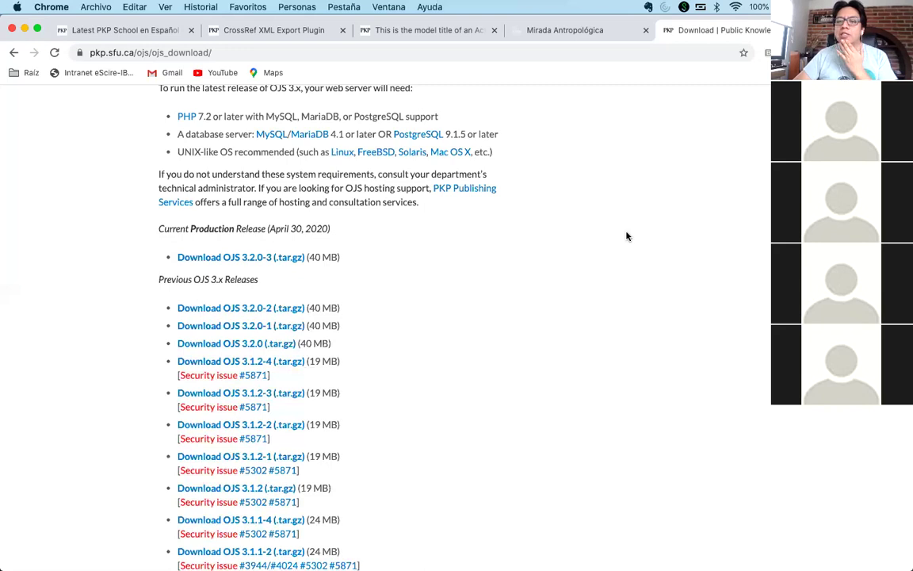
scroll(625, 236, up, 6)
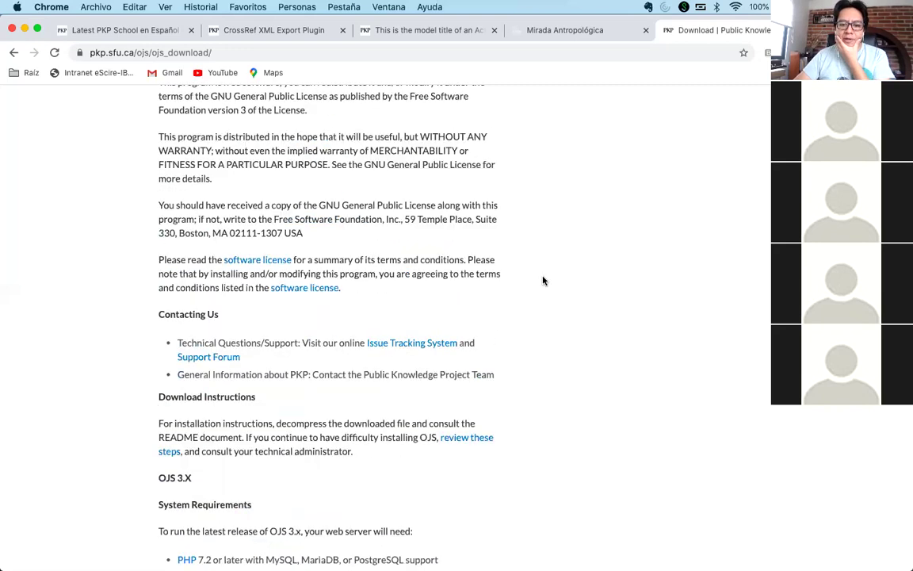
scroll(542, 280, up, 2)
scroll(540, 285, down, 3)
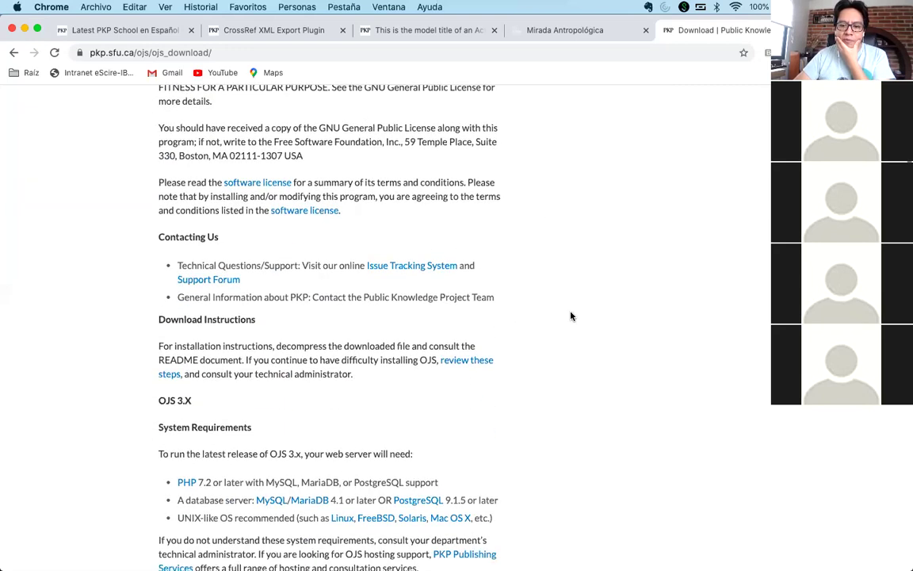
scroll(570, 316, down, 2)
scroll(570, 316, down, 4)
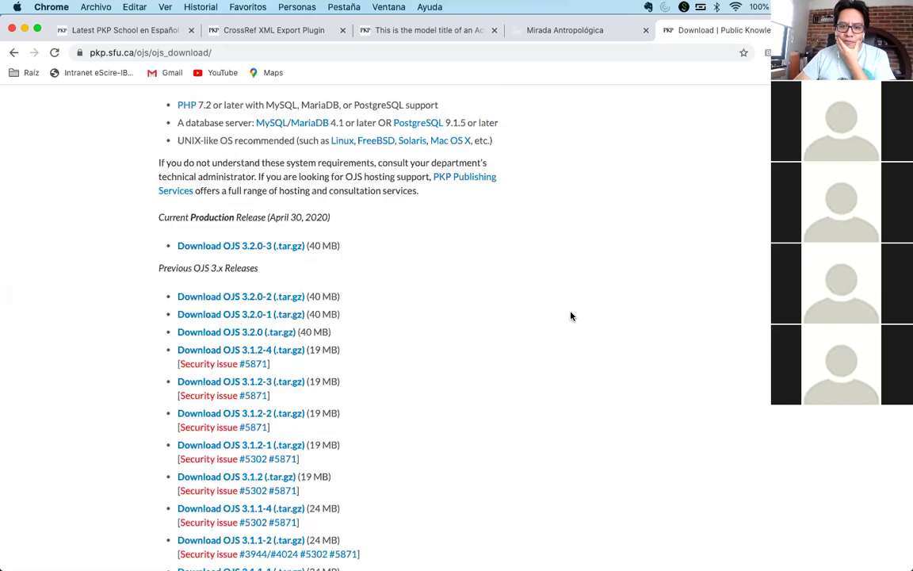
- Search for 'ojs readme docs' and open the OJS docs/README.md on GitHub
click(486, 56)
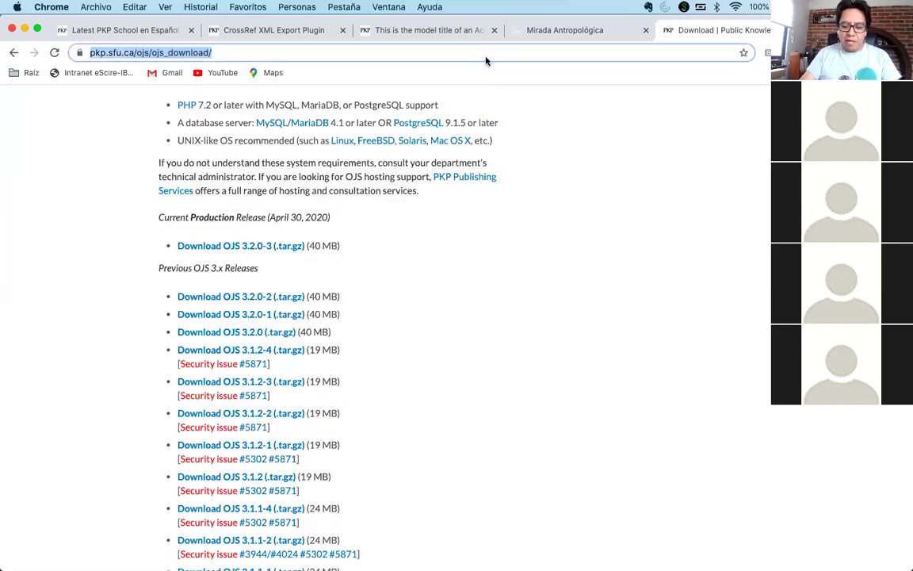
text(ojs rea)
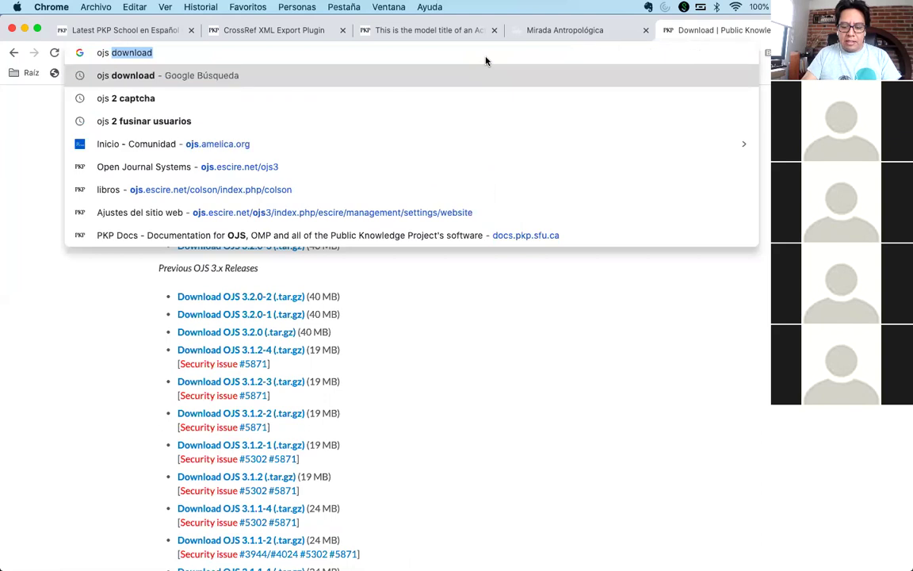
text(dme docs)
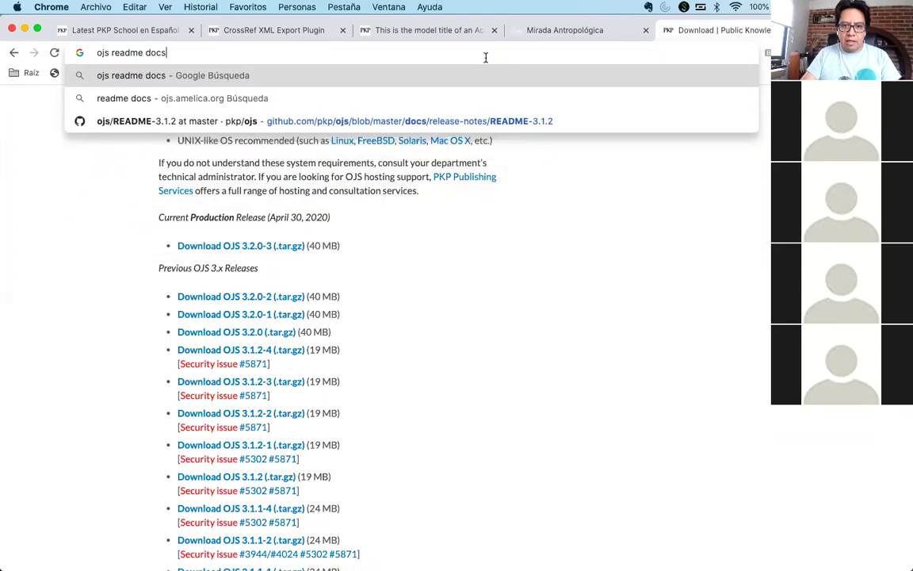
key(Return)
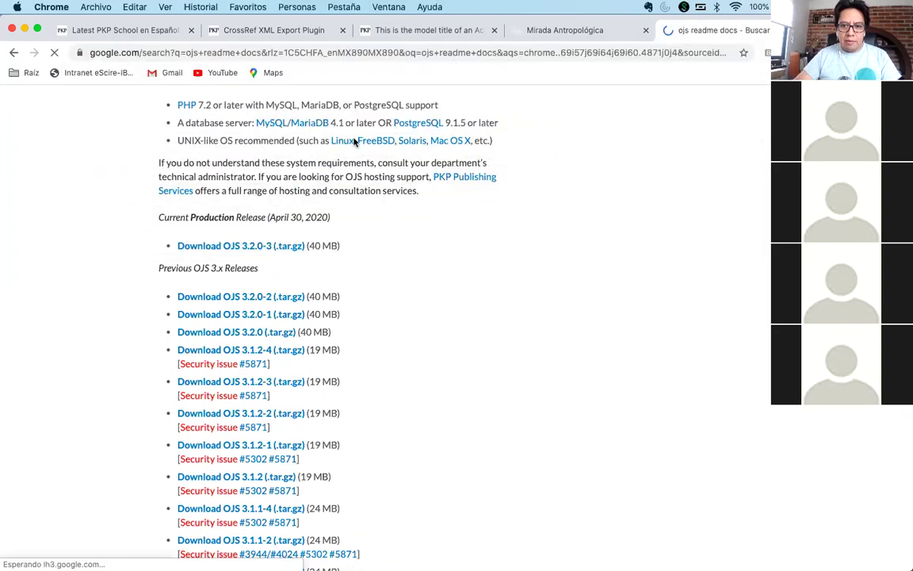
click(235, 256)
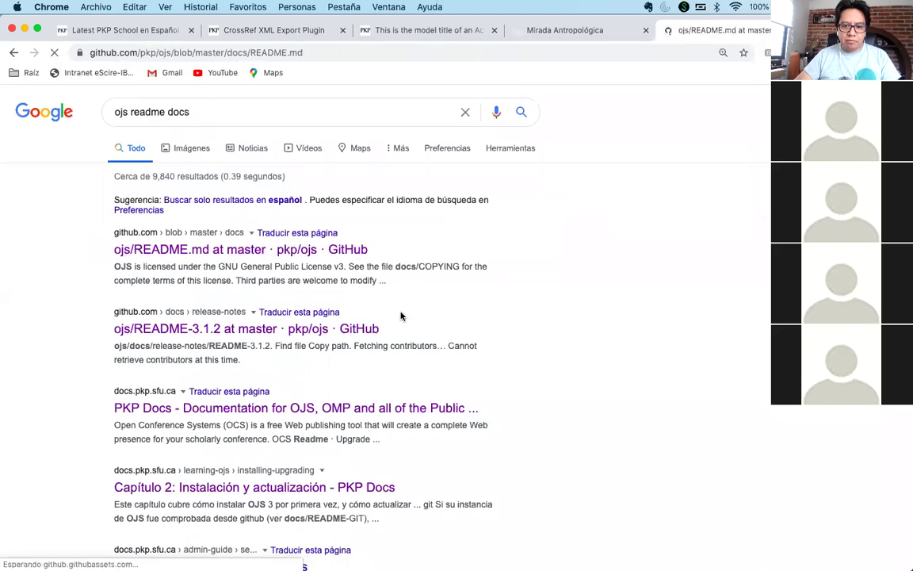
- Scroll the README through Localization and Scheduled Tasks to Third-party Libraries and Contact/Support
scroll(401, 316, down, 10)
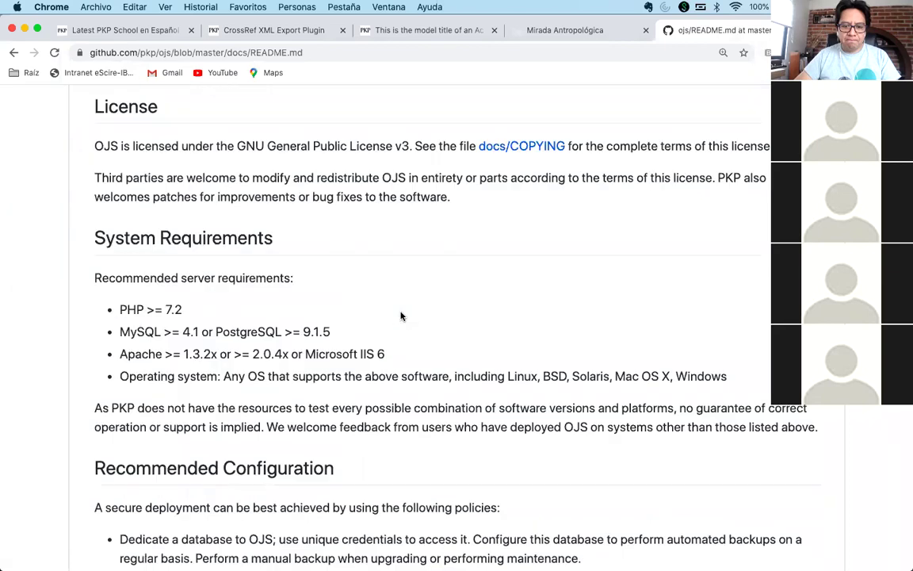
scroll(400, 316, down, 15)
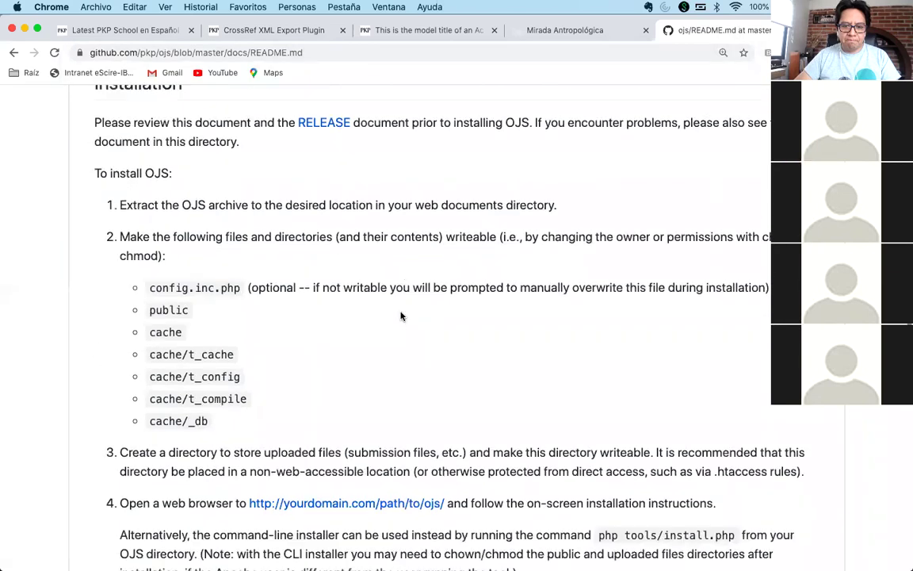
scroll(400, 315, down, 12)
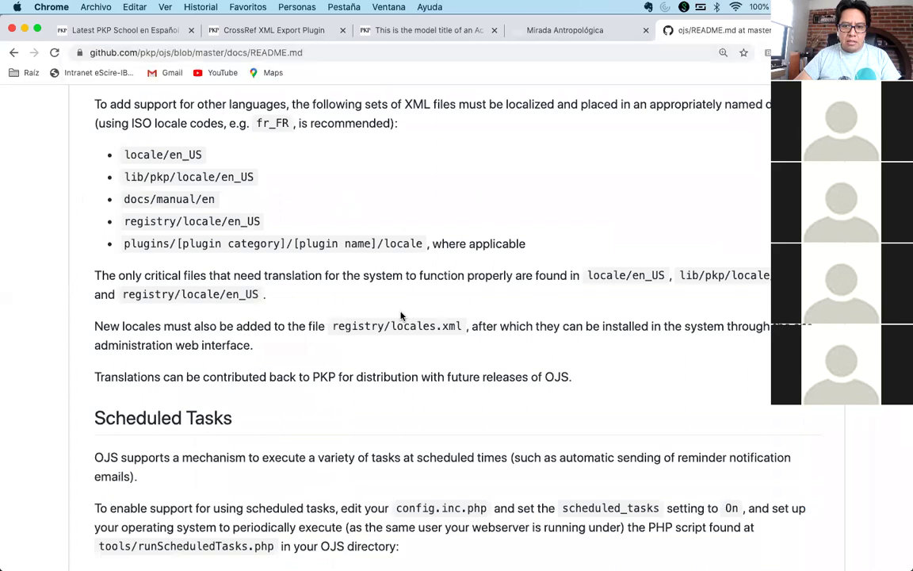
scroll(400, 316, up, 3)
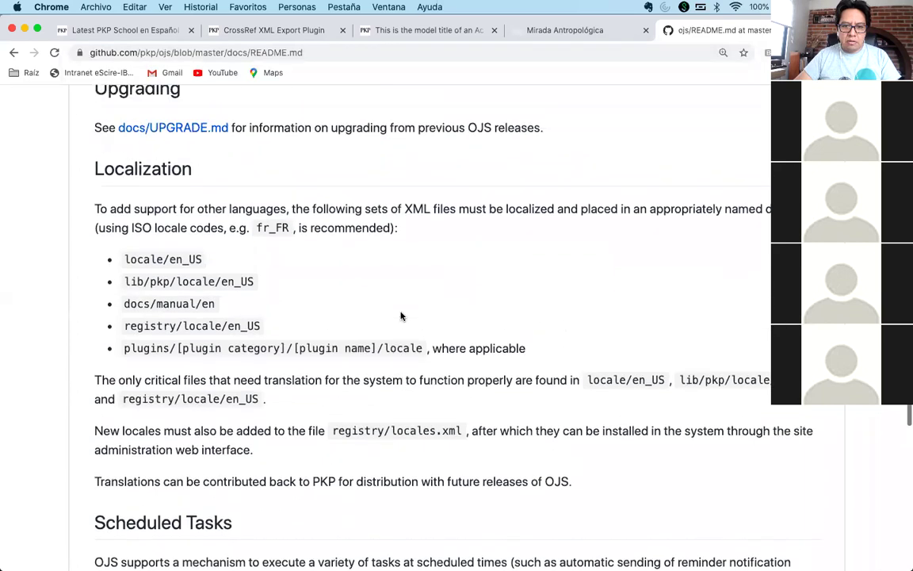
scroll(400, 315, down, 10)
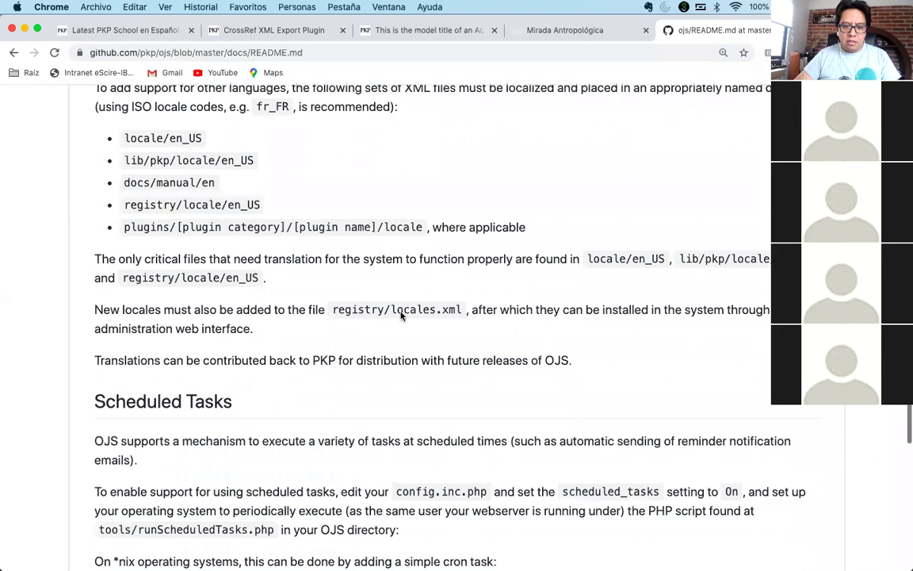
scroll(400, 316, down, 4)
scroll(400, 315, down, 7)
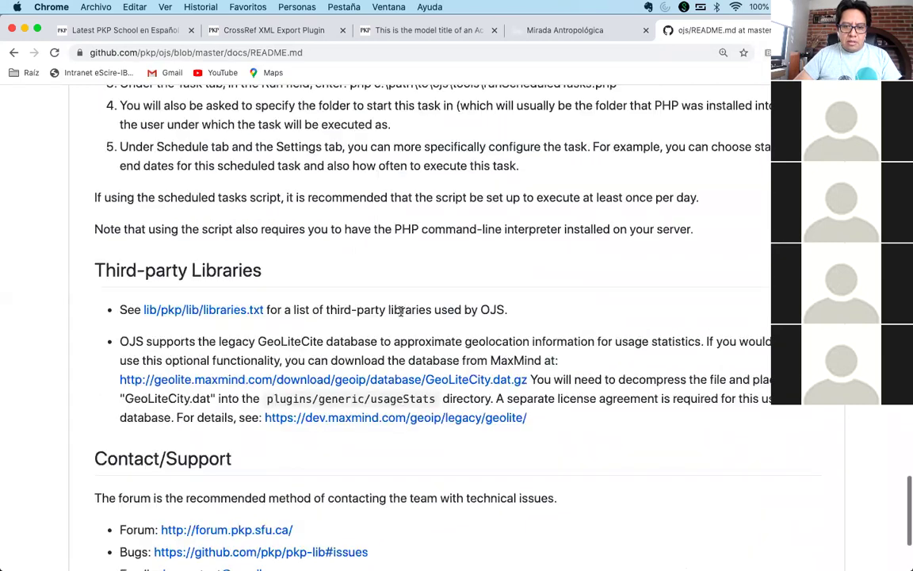
- Search Google for 'ojs docs' and go to the PKP Docs site
click(581, 53)
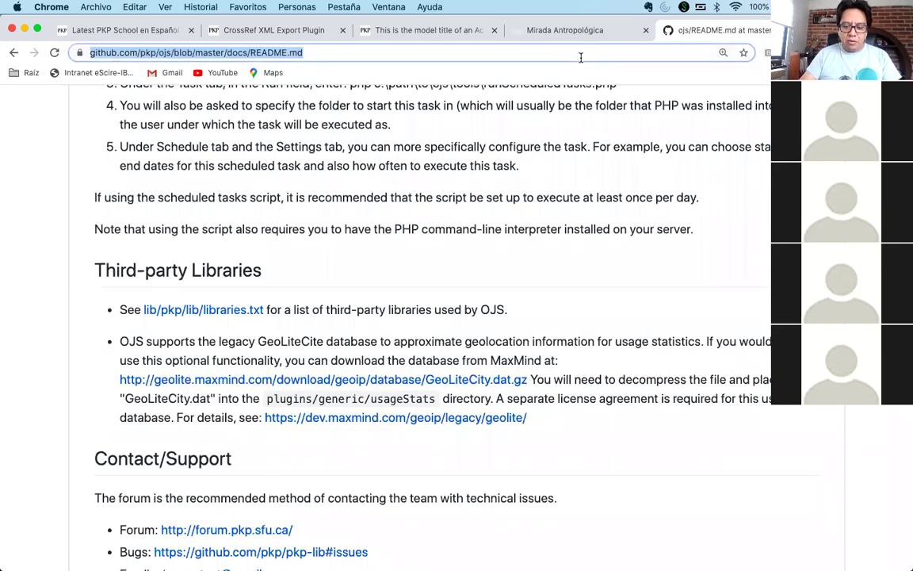
text(ojs o)
key(BackSpace)
key(BackSpace)
key(BackSpace)
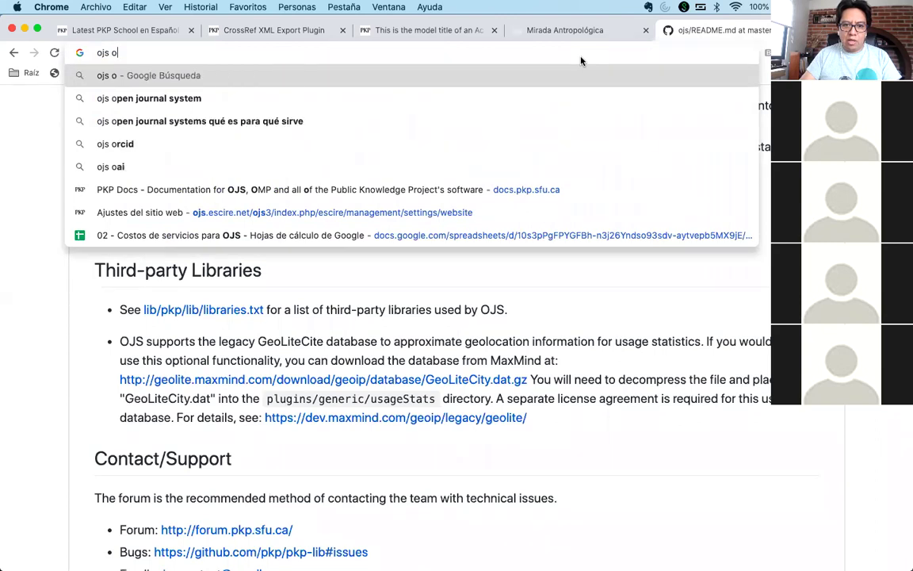
text(docs)
key(Return)
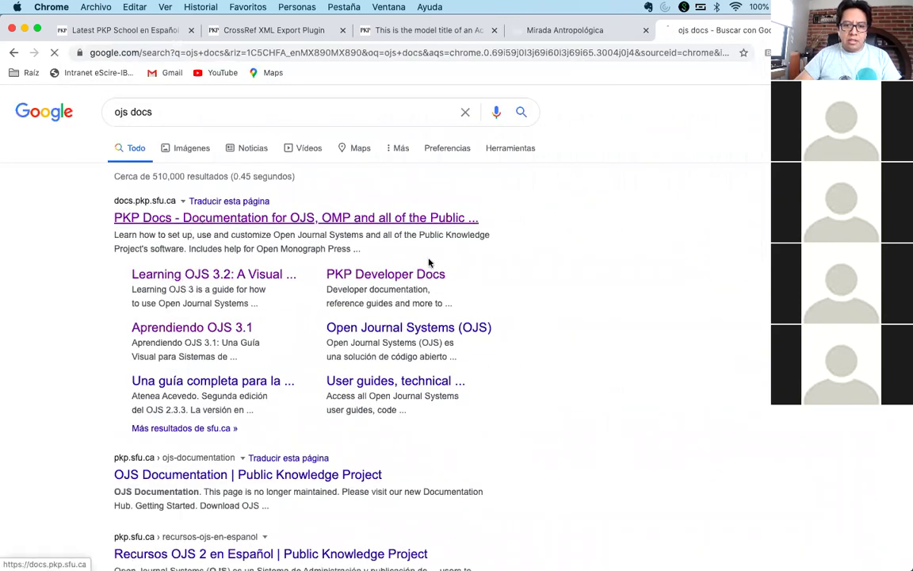
click(204, 218)
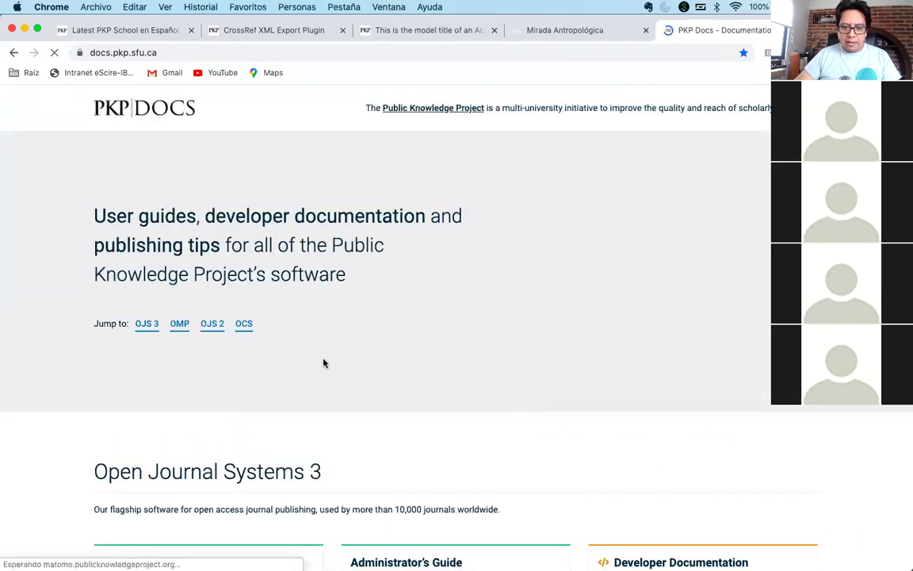
- Open the Spanish Learning OJS guide's Instalación chapter and skim it
scroll(301, 356, down, 5)
scroll(316, 341, down, 4)
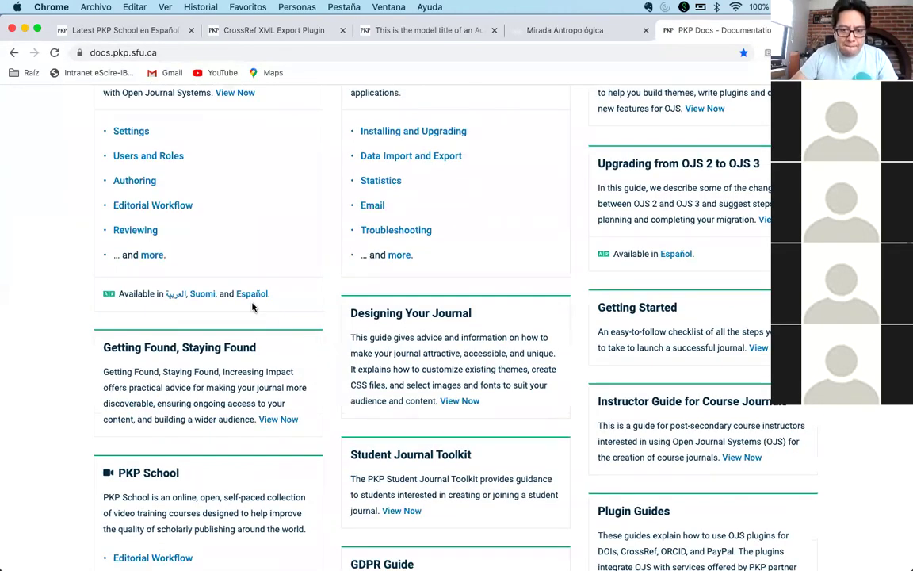
click(250, 296)
scroll(306, 340, down, 2)
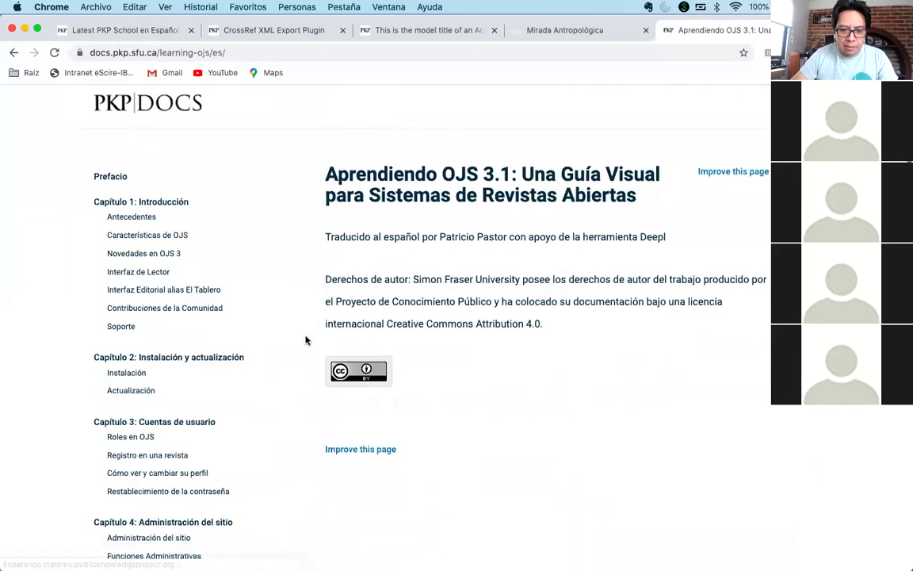
click(134, 332)
scroll(736, 346, down, 8)
scroll(736, 349, down, 3)
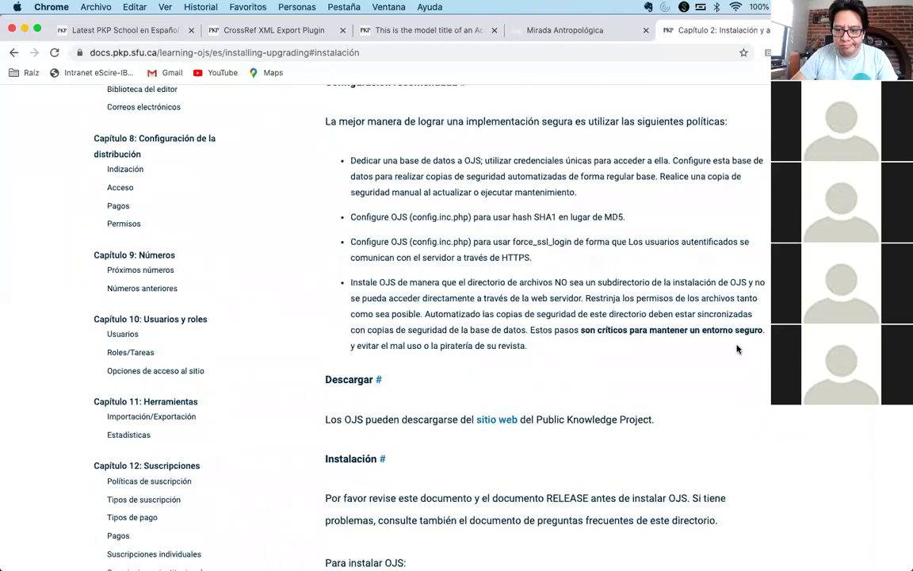
scroll(736, 349, down, 3)
scroll(736, 349, down, 6)
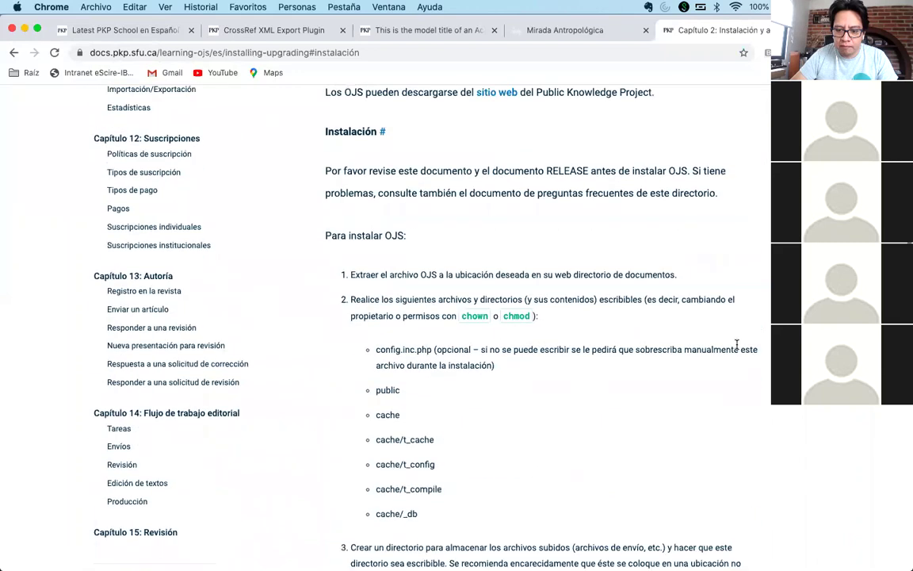
scroll(737, 349, up, 1)
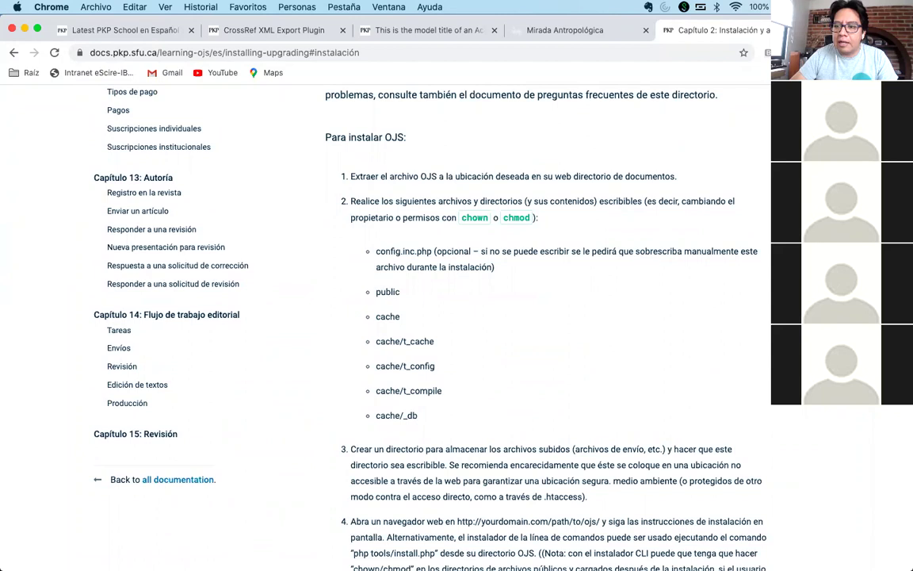
- Search 'ojs docs' again and return to the PKP Docs site
click(579, 53)
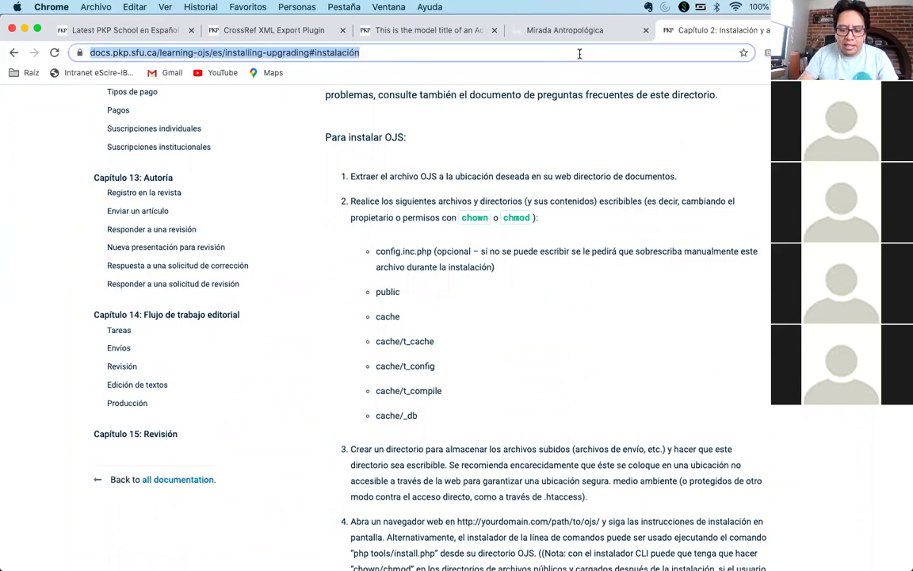
text(ojd socc)
key(BackSpace)
key(BackSpace)
key(BackSpace)
key(BackSpace)
text(docs)
key(Left)
key(Left)
key(Left)
key(Left)
key(Left)
key(BackSpace)
text(s)
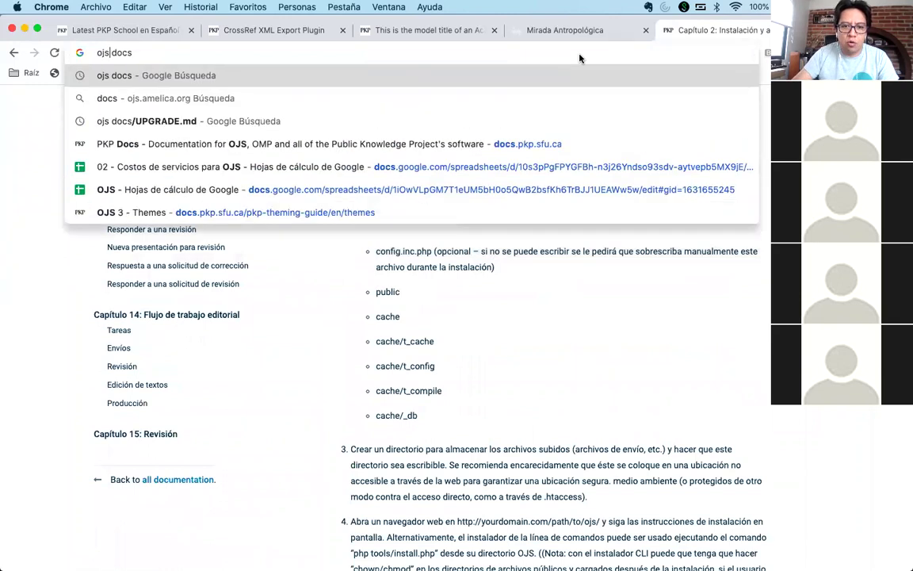
key(Return)
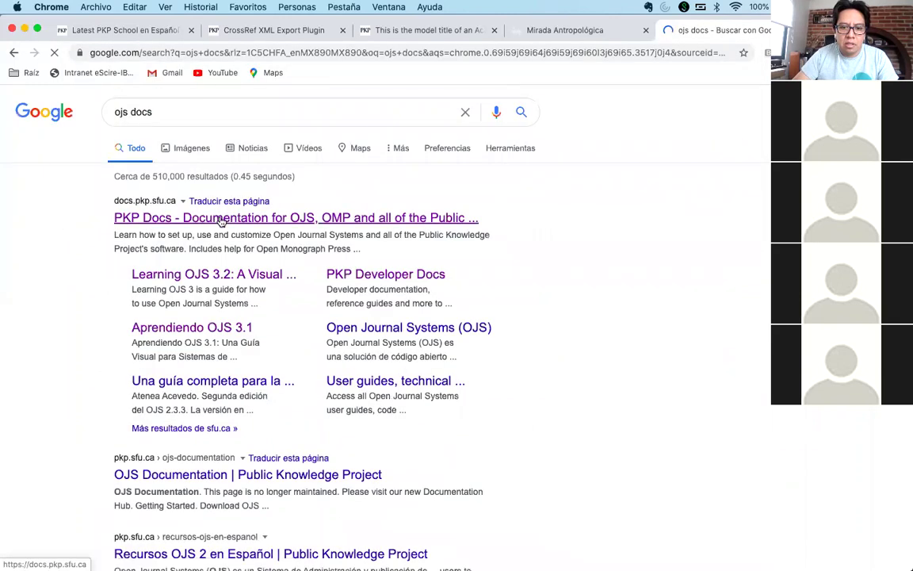
click(221, 222)
- Open Aprendiendo OJS 3.1's Instalación page and scroll down to the OJS install steps
scroll(382, 322, down, 8)
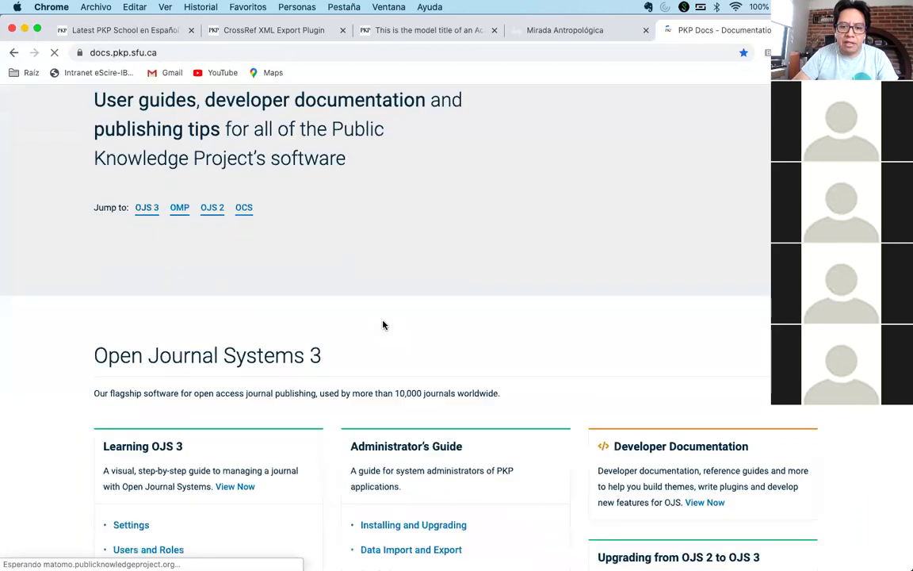
scroll(383, 324, down, 1)
click(257, 299)
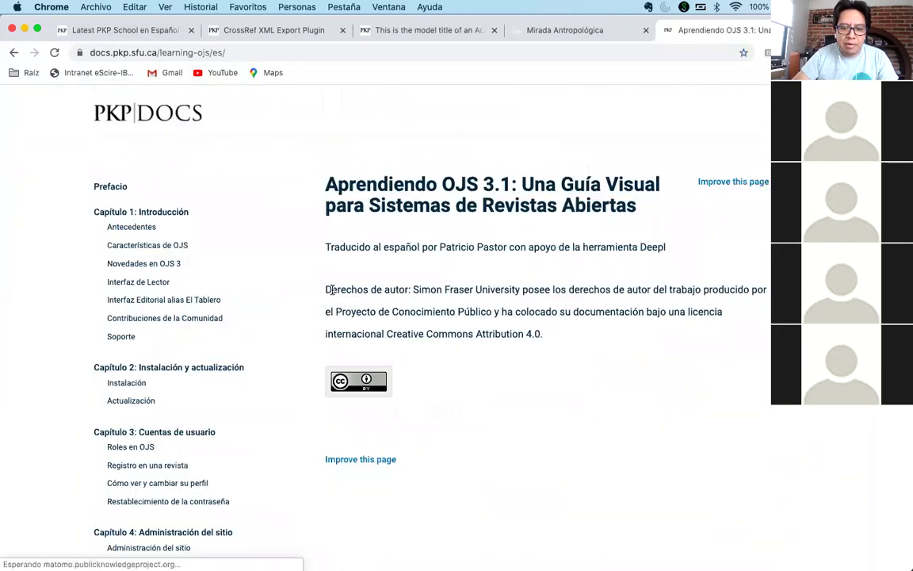
scroll(230, 297, down, 3)
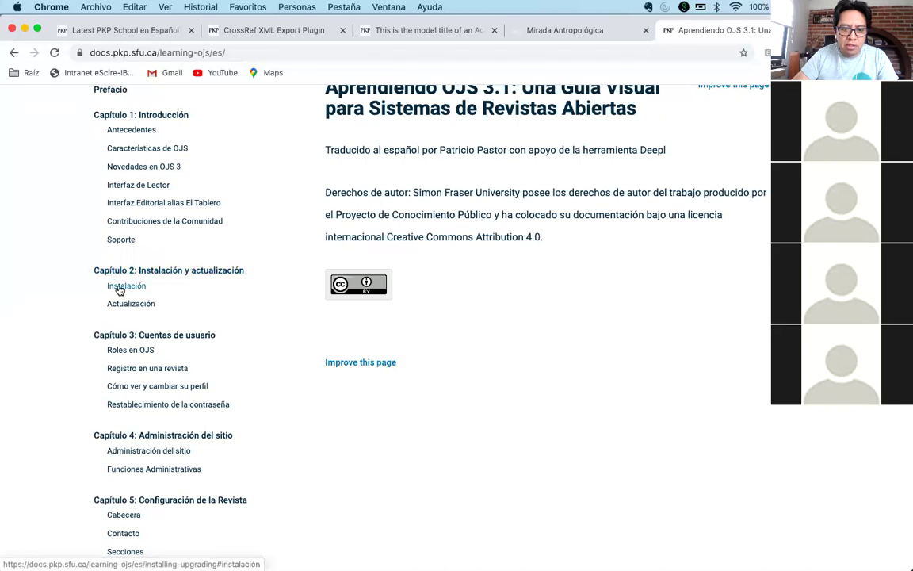
click(124, 290)
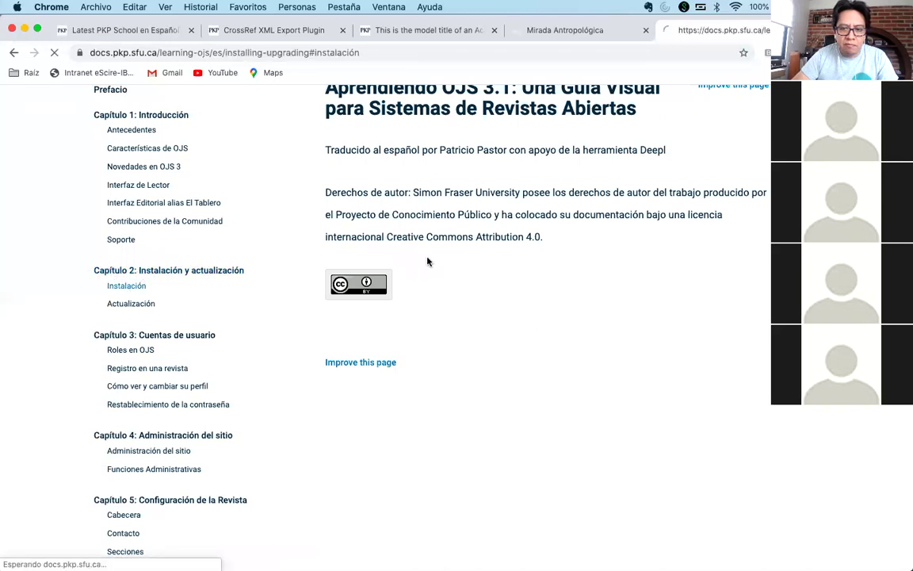
scroll(536, 320, down, 4)
scroll(536, 320, down, 10)
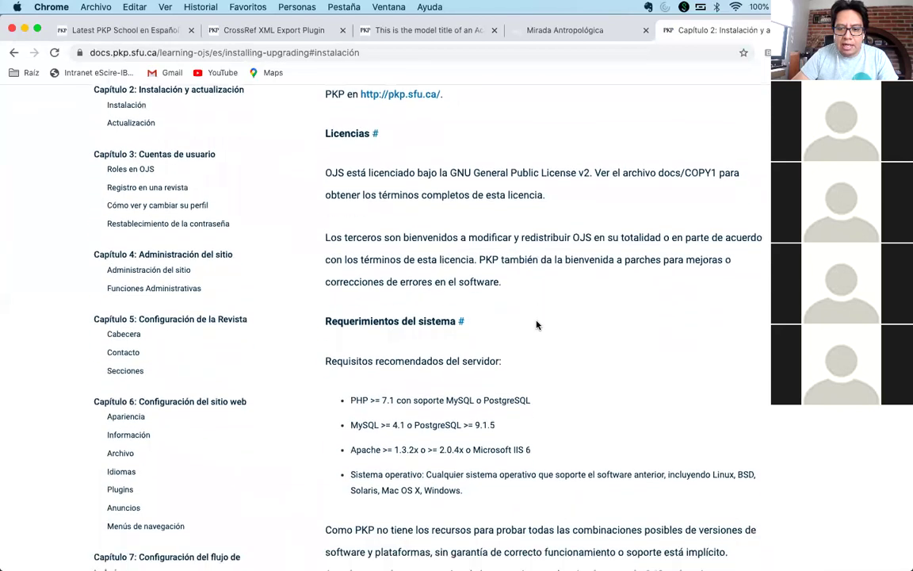
scroll(536, 324, down, 1)
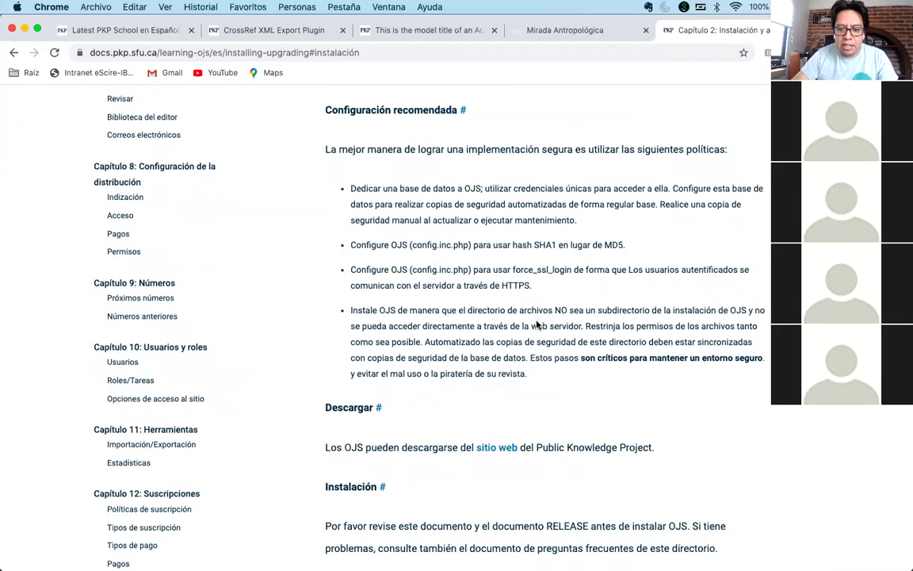
scroll(537, 323, down, 10)
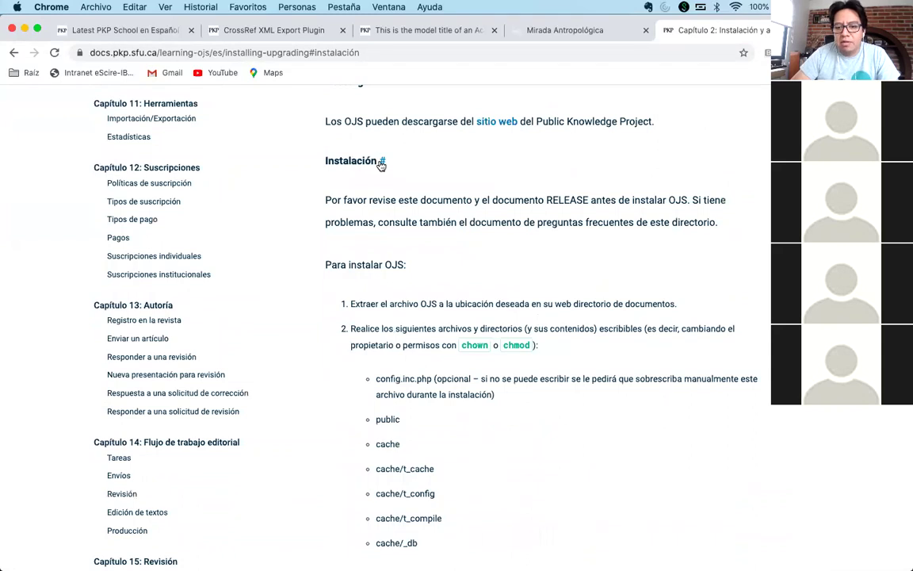
- Scroll down to the writable directories list and briefly highlight the cache directories
scroll(472, 189, down, 4)
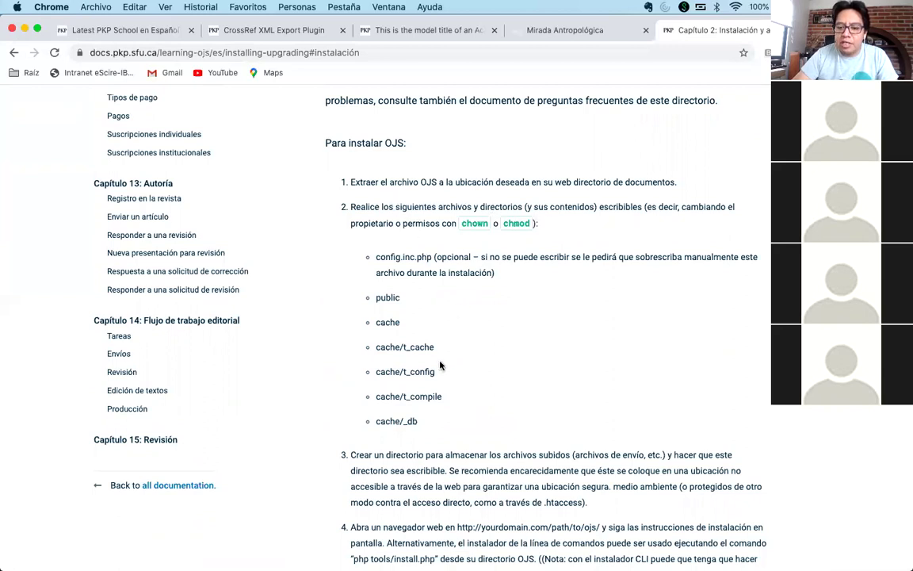
scroll(471, 291, down, 1)
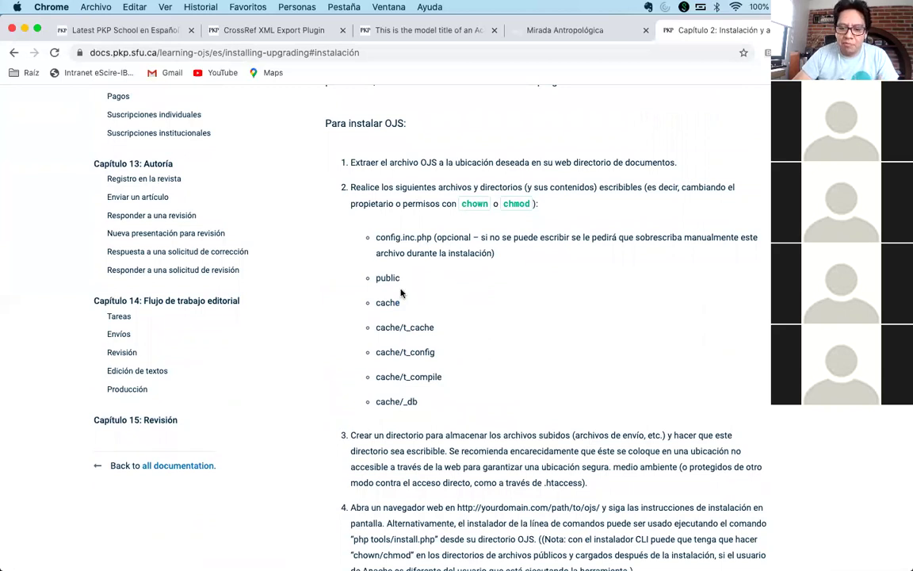
drag(377, 302, 442, 393)
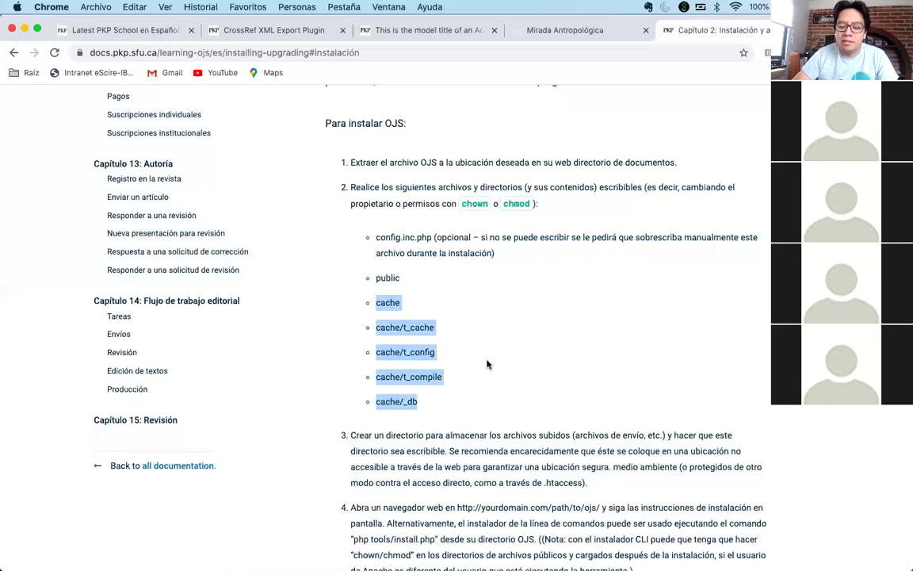
click(487, 364)
- Highlight the 'public' directory, then scroll on to install steps 3 and 4
double_click(377, 277)
click(478, 308)
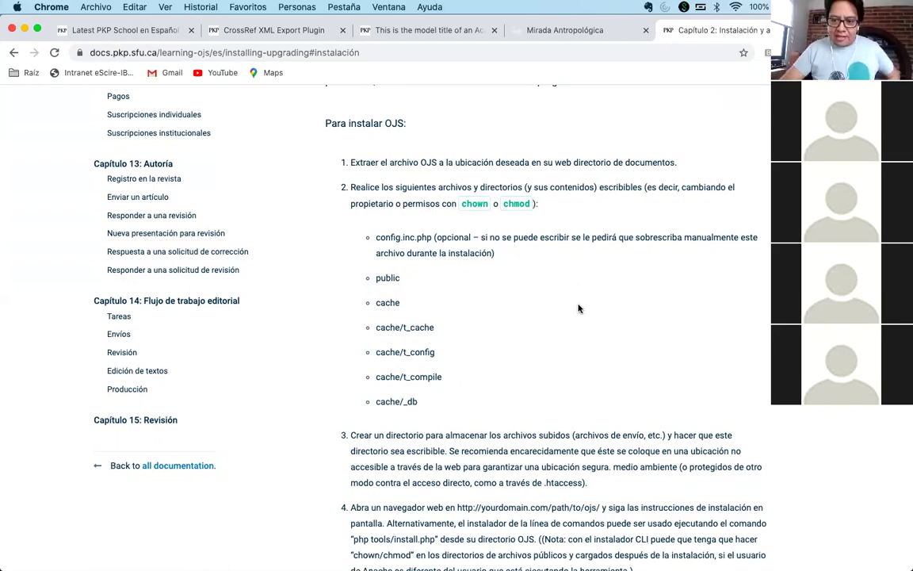
scroll(579, 309, down, 1)
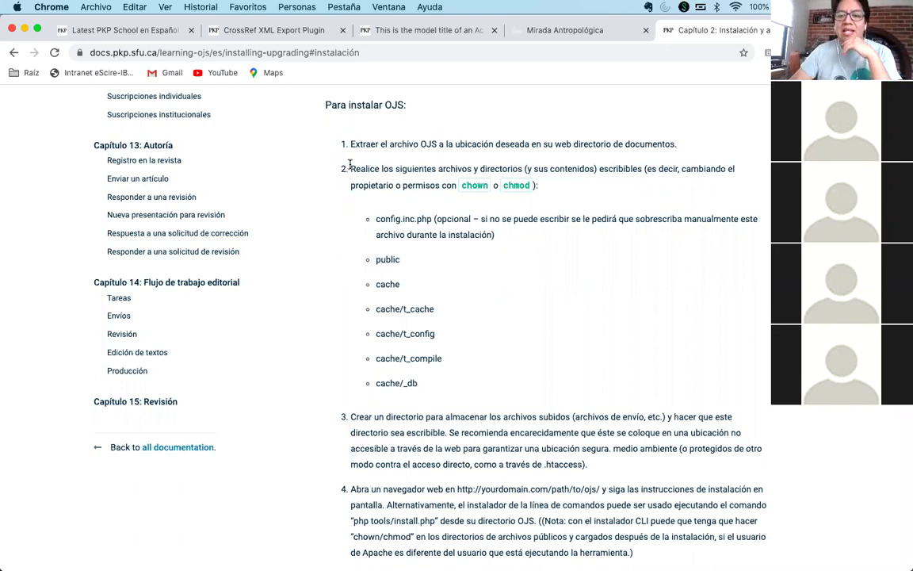
drag(350, 164, 444, 391)
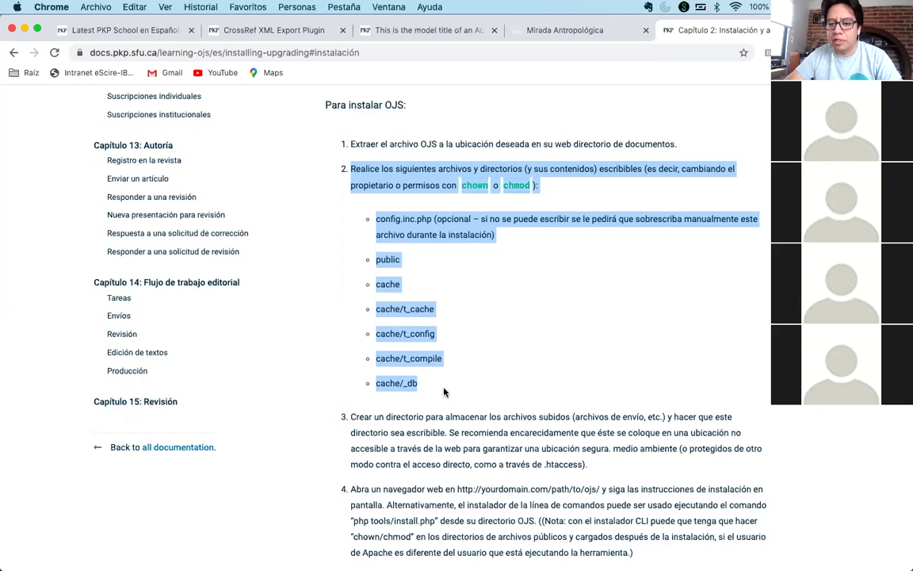
click(443, 392)
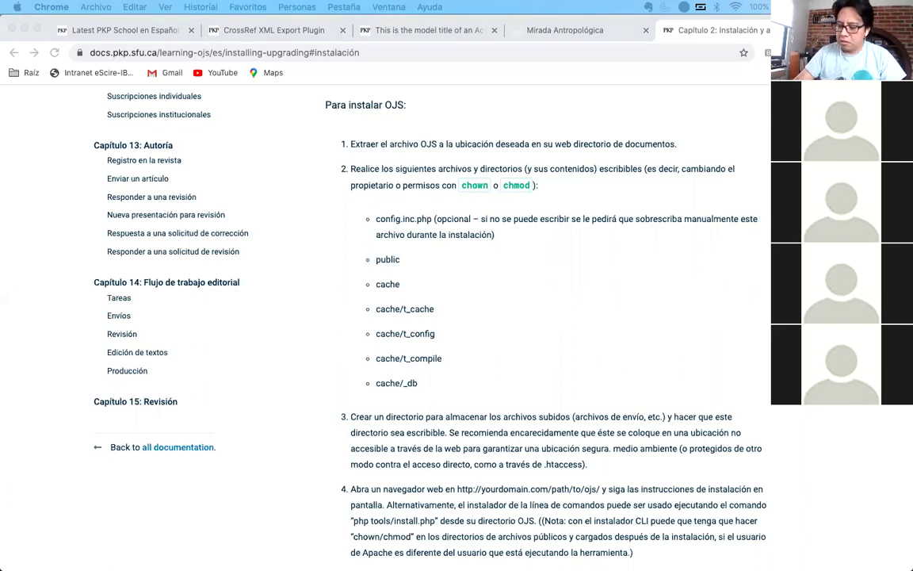
- Point out the chown and chmod commands in the install instructions by highlighting each
click(564, 294)
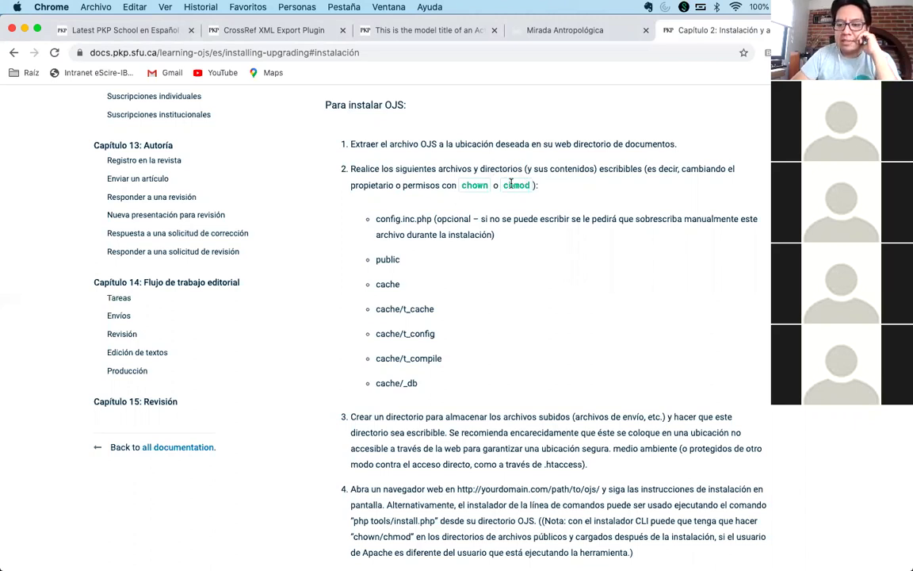
double_click(511, 185)
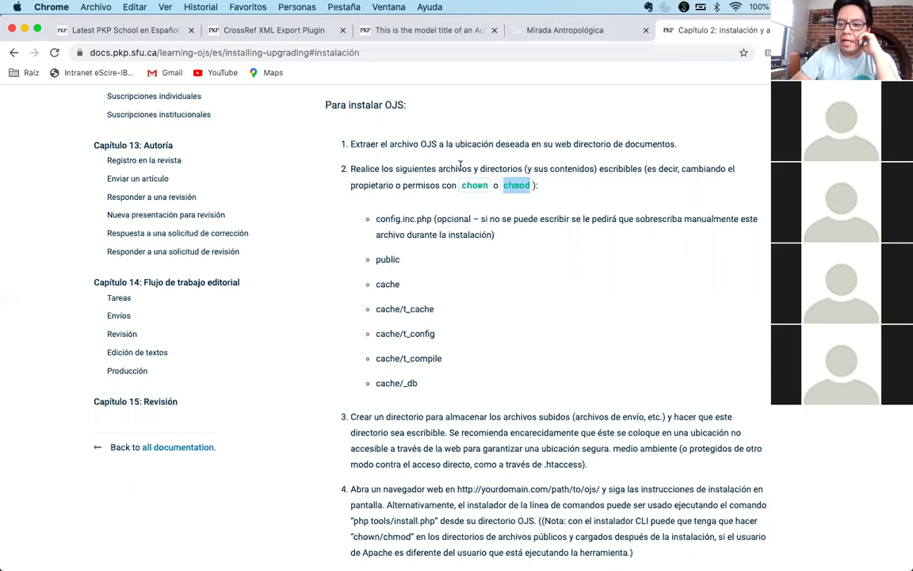
double_click(474, 185)
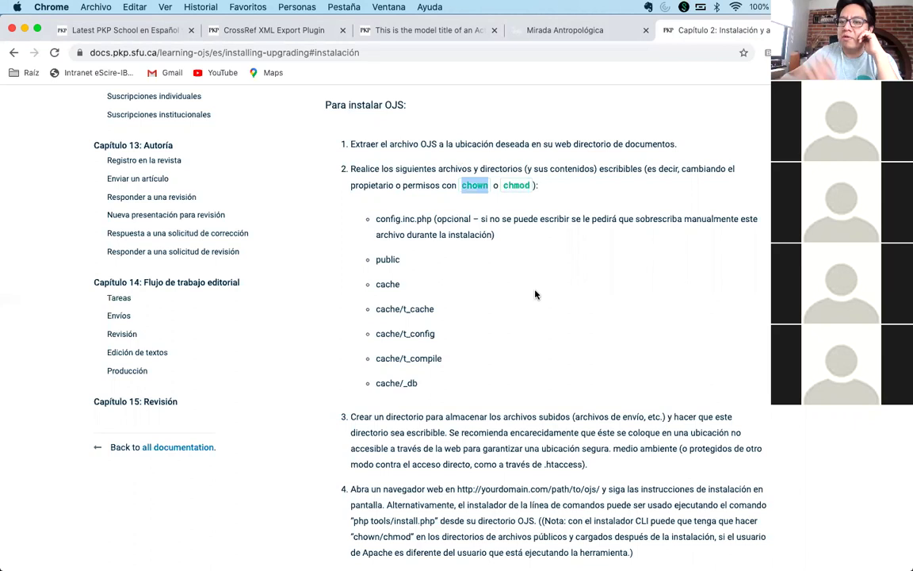
click(516, 278)
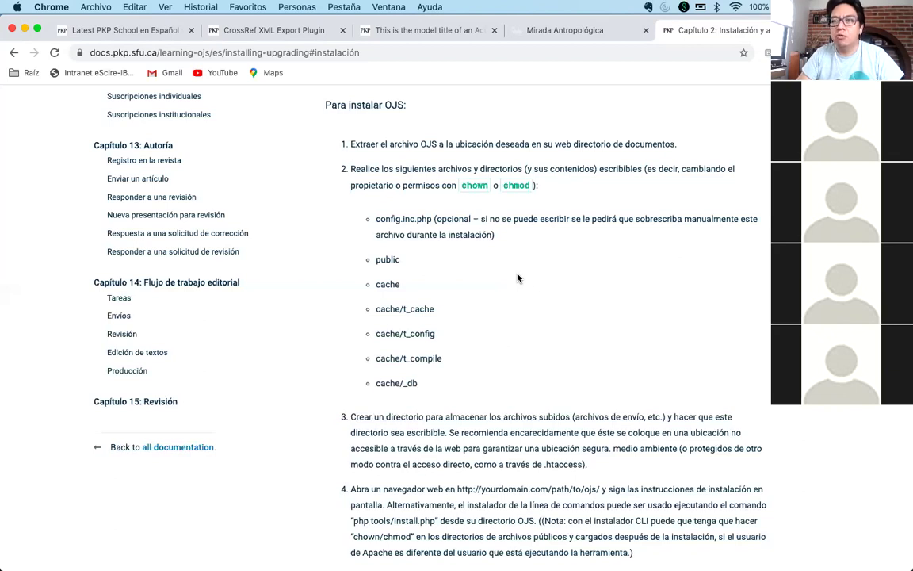
double_click(474, 184)
double_click(523, 185)
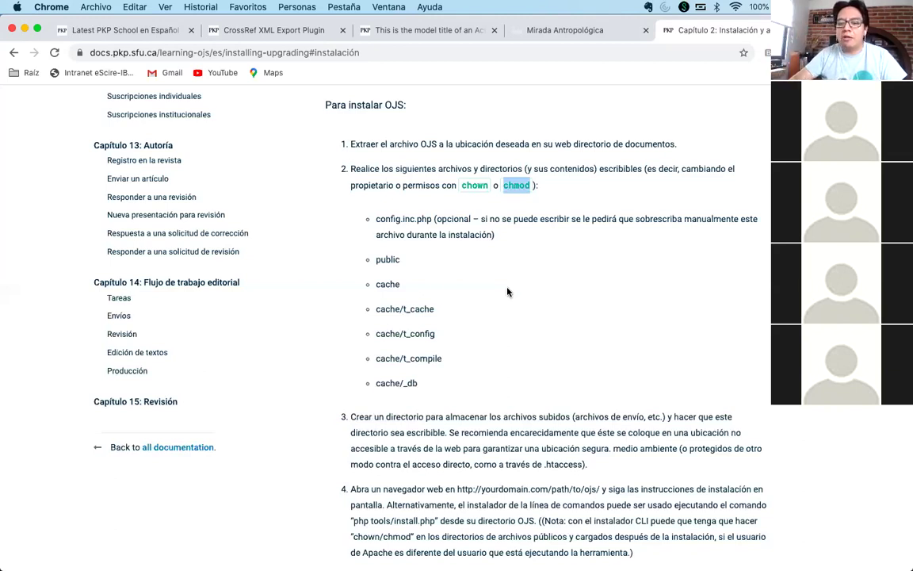
click(467, 333)
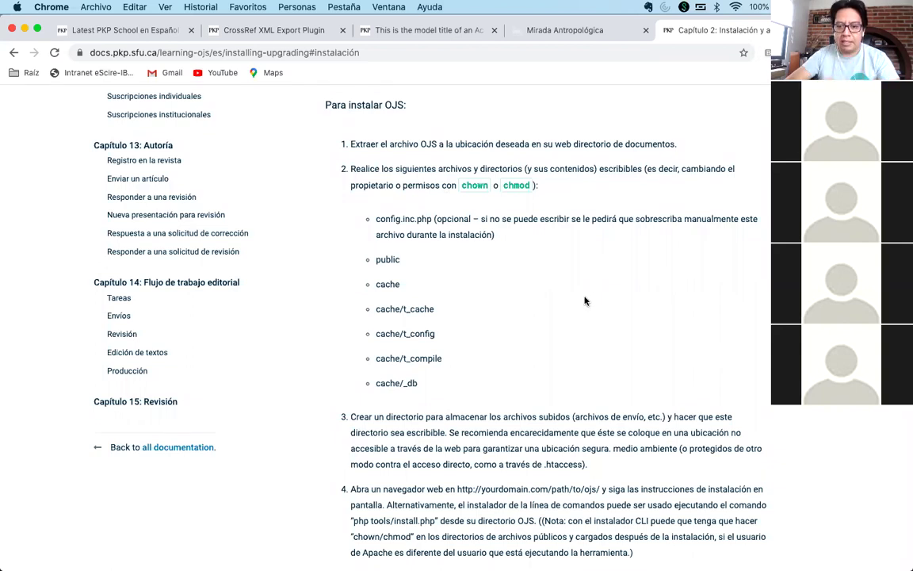
- Highlight the 'public' and 'cache' directory names in the writable list
double_click(388, 262)
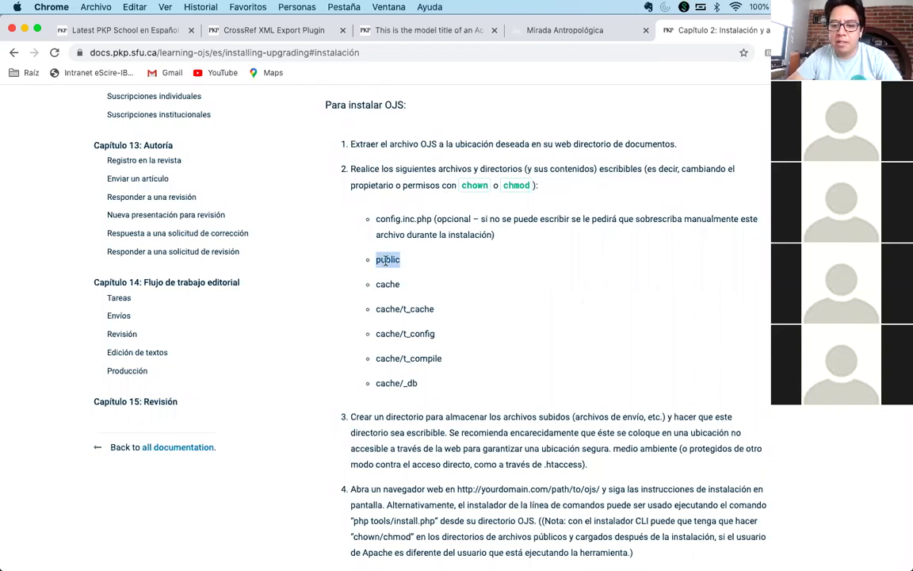
double_click(386, 293)
click(513, 320)
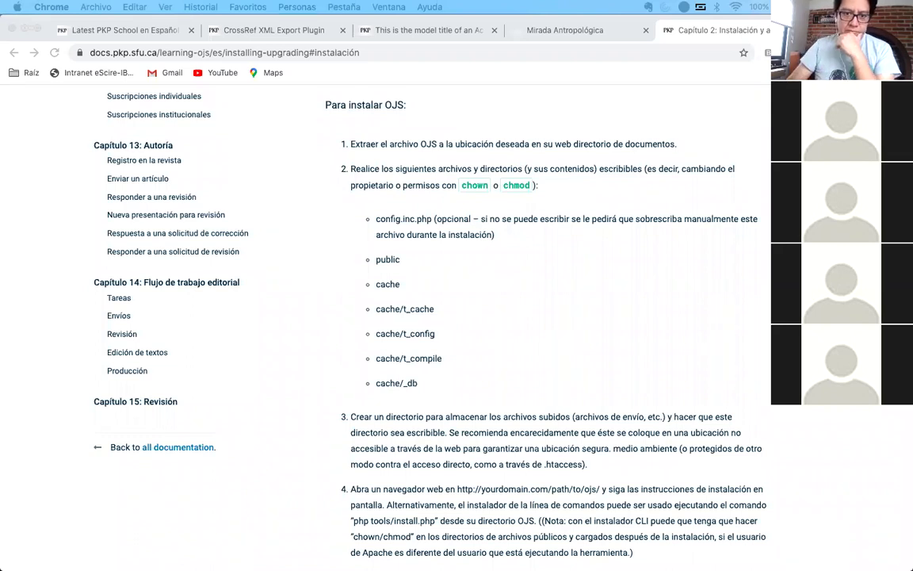
click(593, 337)
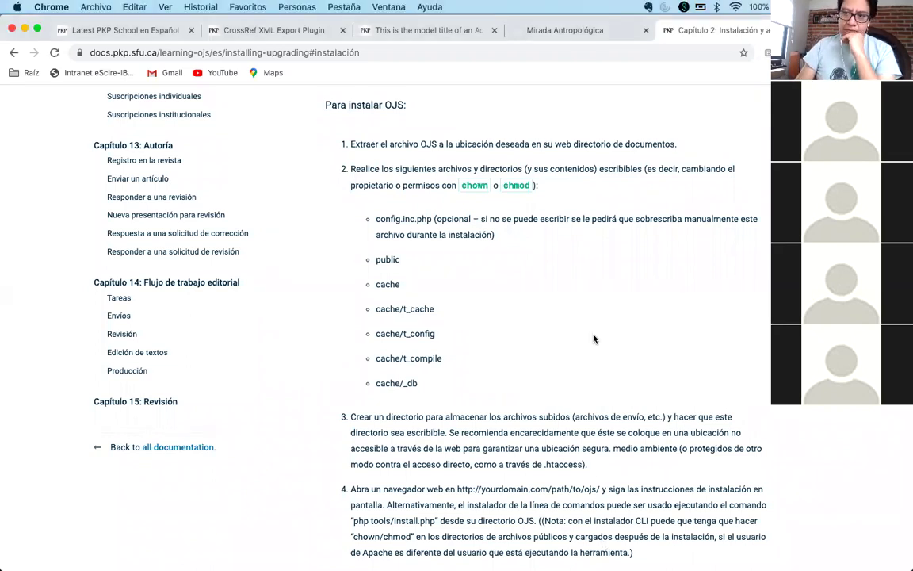
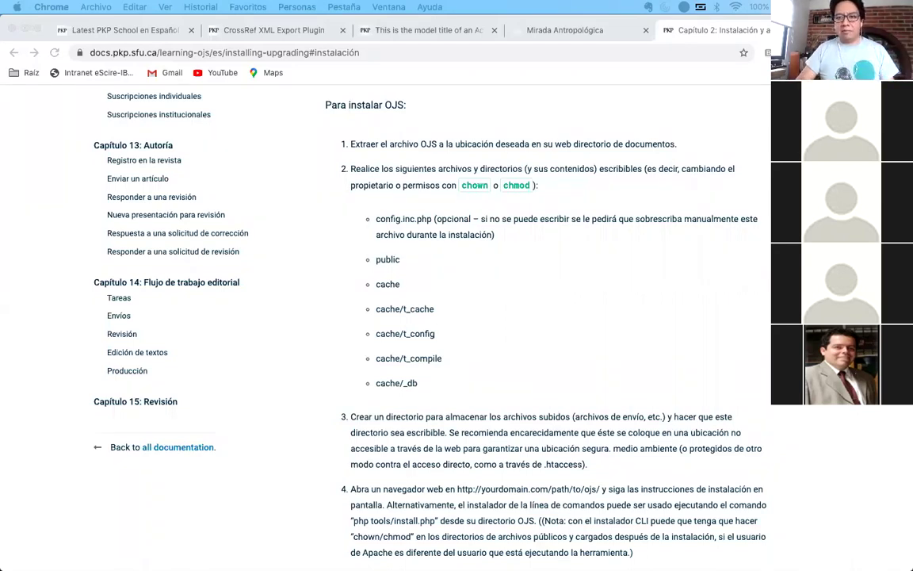
- Search Google for 'ojs download' in a new tab and open the PKP Download result
click(415, 37)
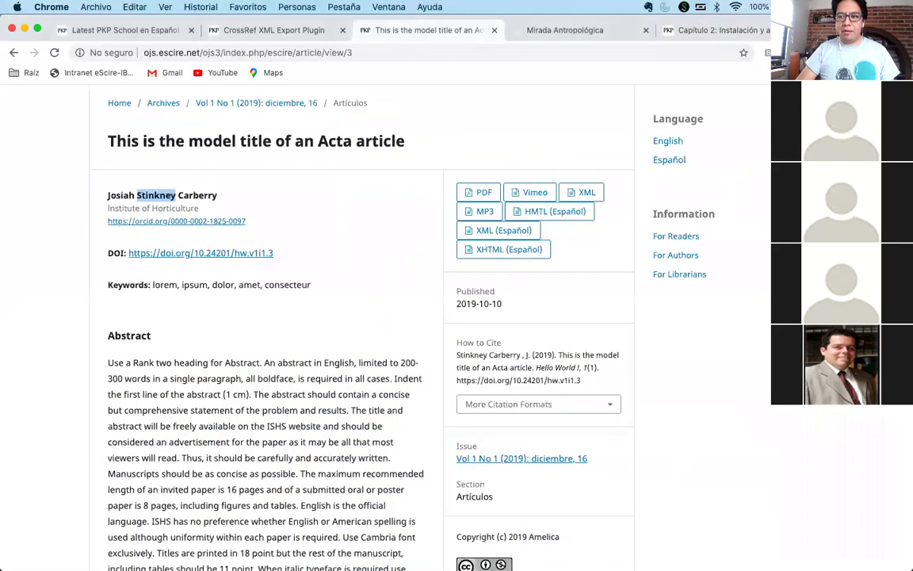
key(super+t)
text(ojs downlaod)
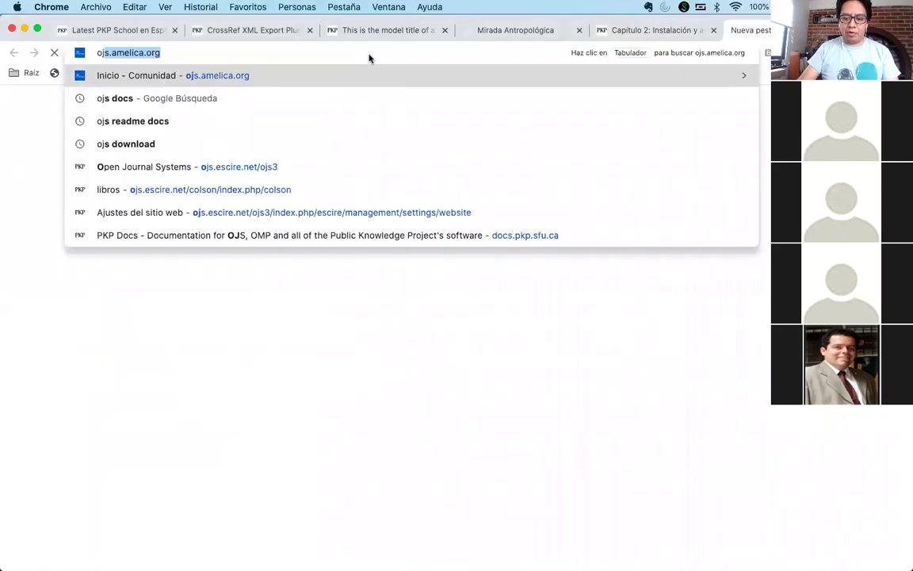
key(BackSpace)
key(BackSpace)
key(BackSpace)
text(oad)
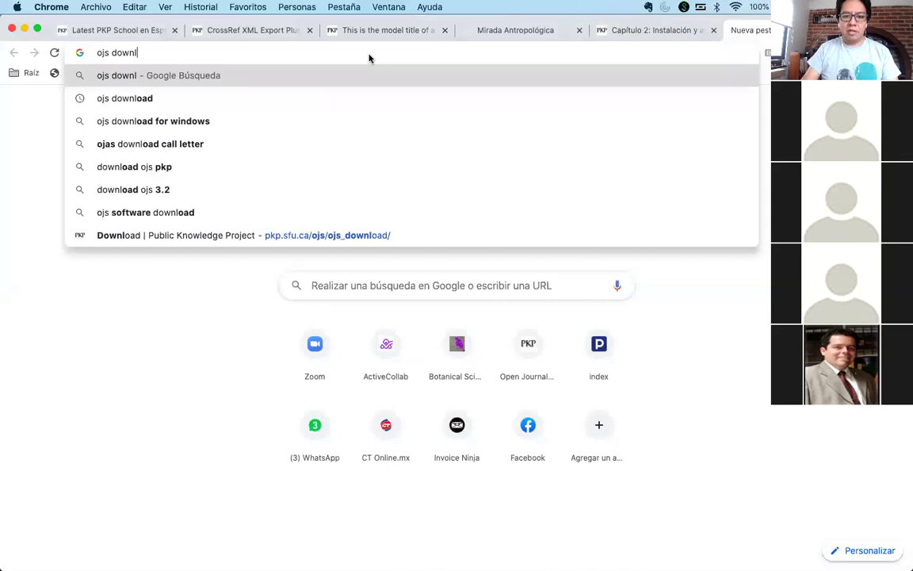
key(Return)
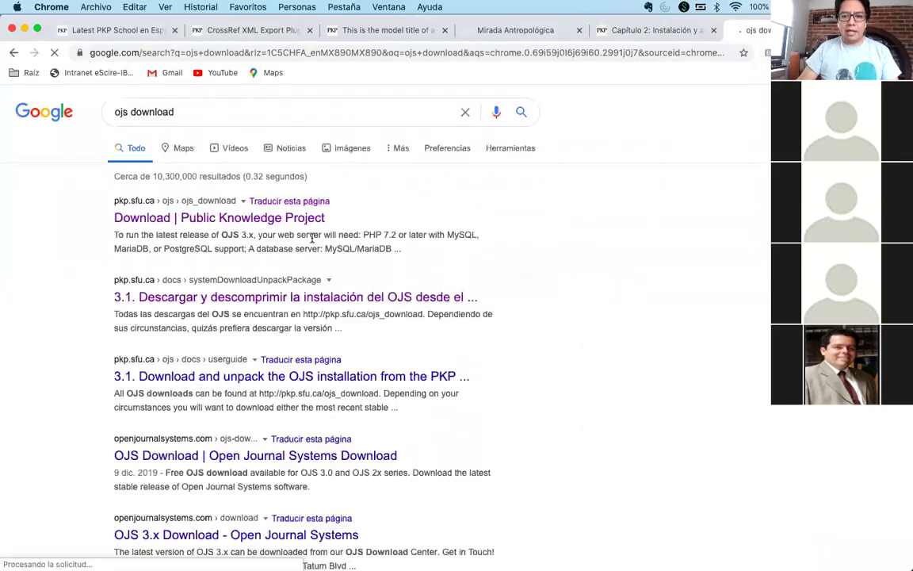
click(400, 213)
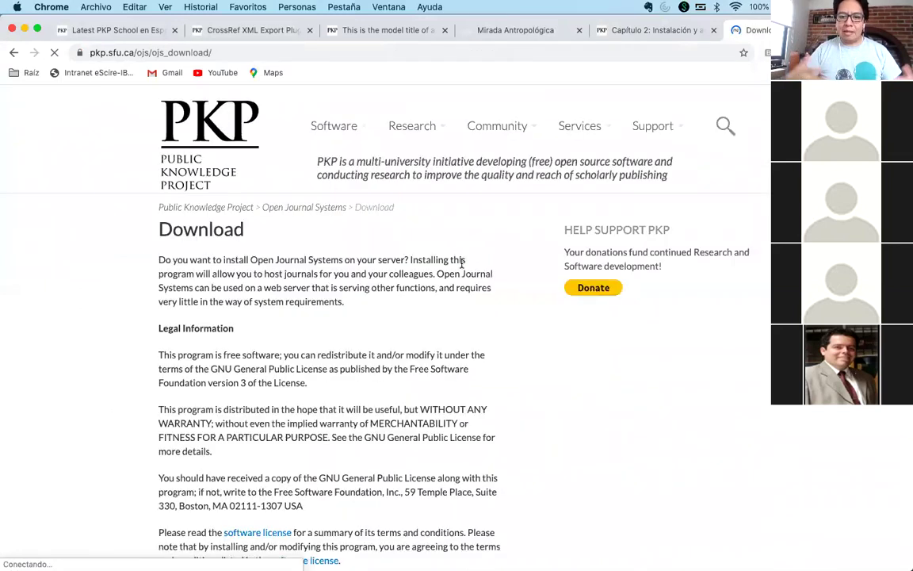
- Scroll the PKP download page to review the archived OJS 2.x releases, 2.4.8-4 down to 2.3.2
scroll(461, 263, down, 4)
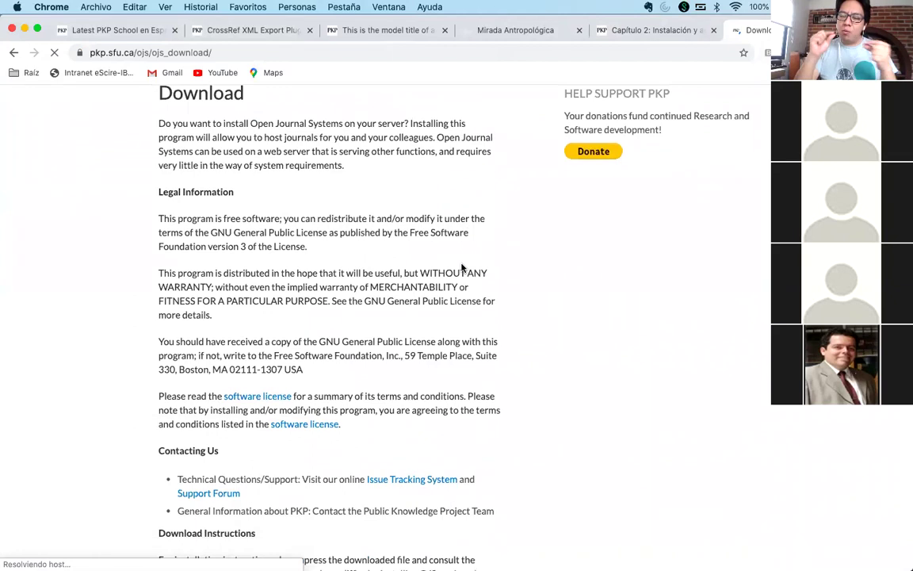
scroll(461, 267, down, 15)
scroll(461, 268, down, 10)
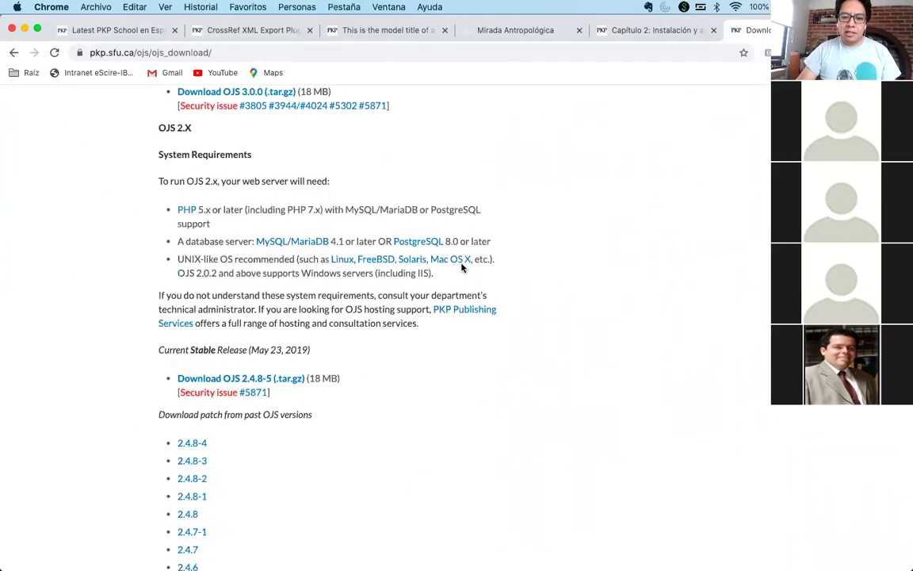
scroll(462, 268, up, 6)
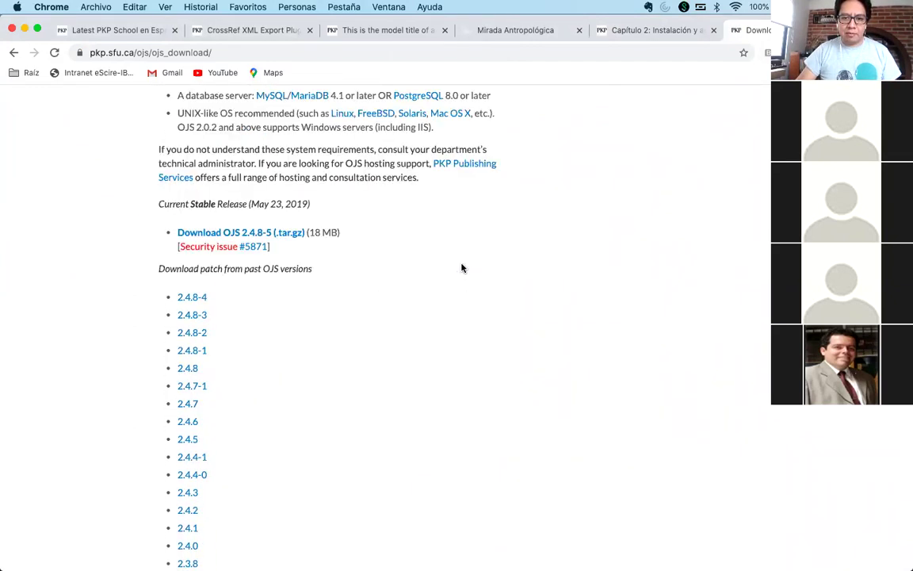
scroll(461, 268, down, 10)
scroll(461, 268, down, 12)
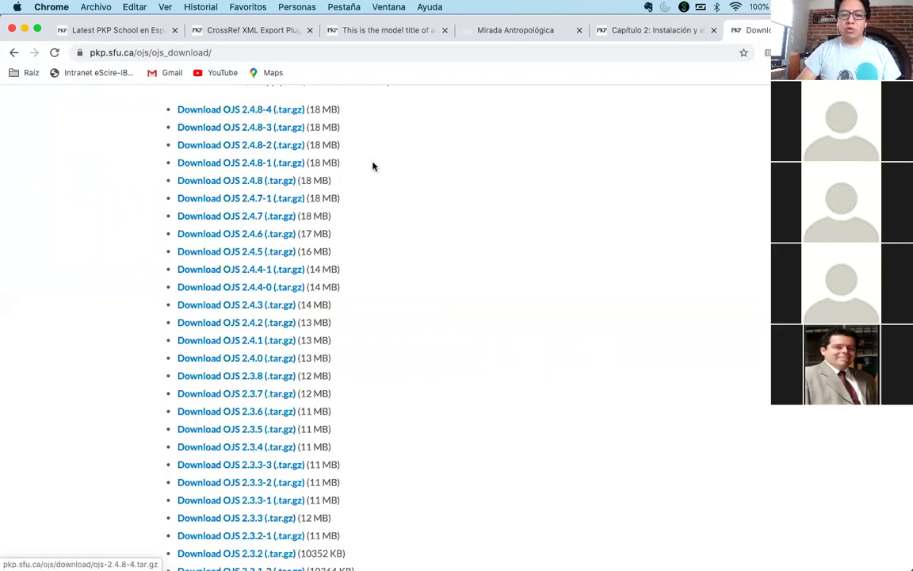
scroll(372, 163, up, 5)
scroll(373, 162, up, 15)
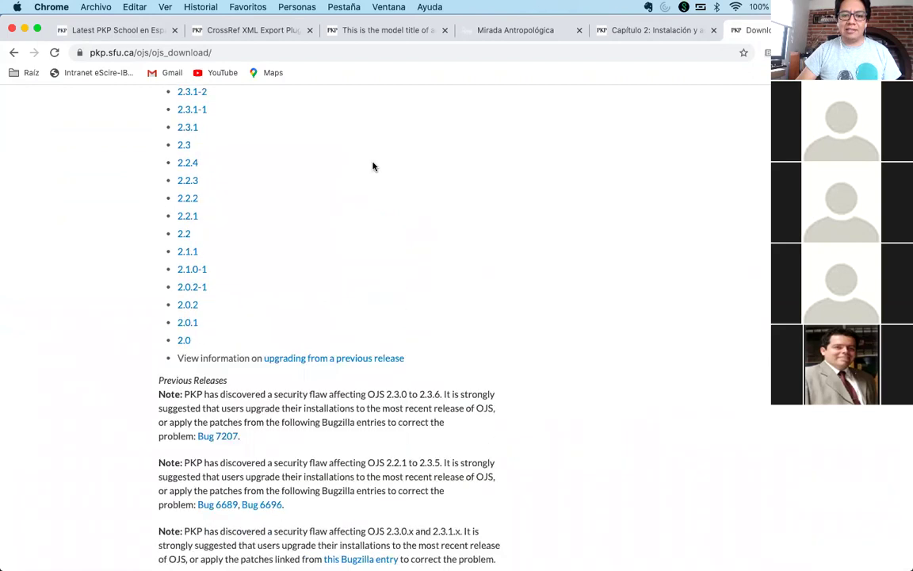
scroll(372, 165, up, 10)
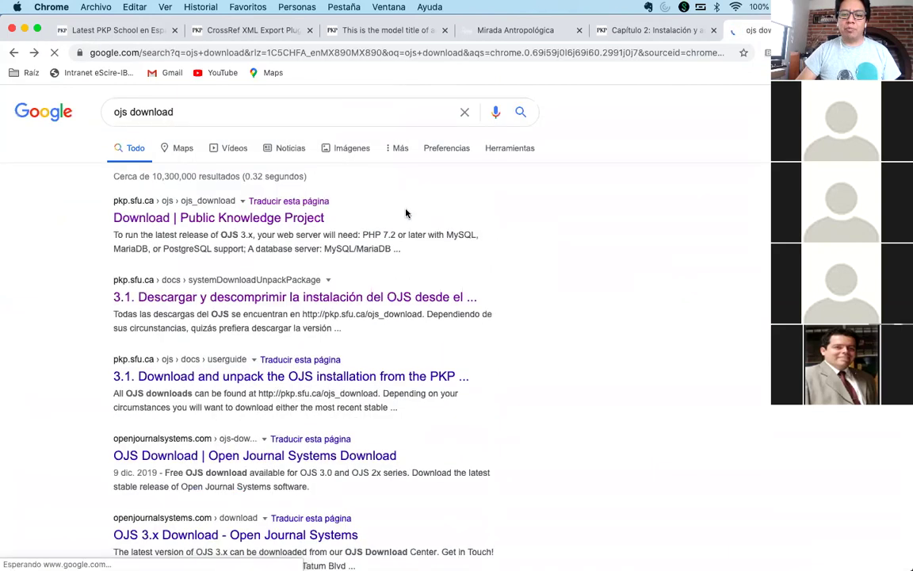
scroll(405, 213, right, 3)
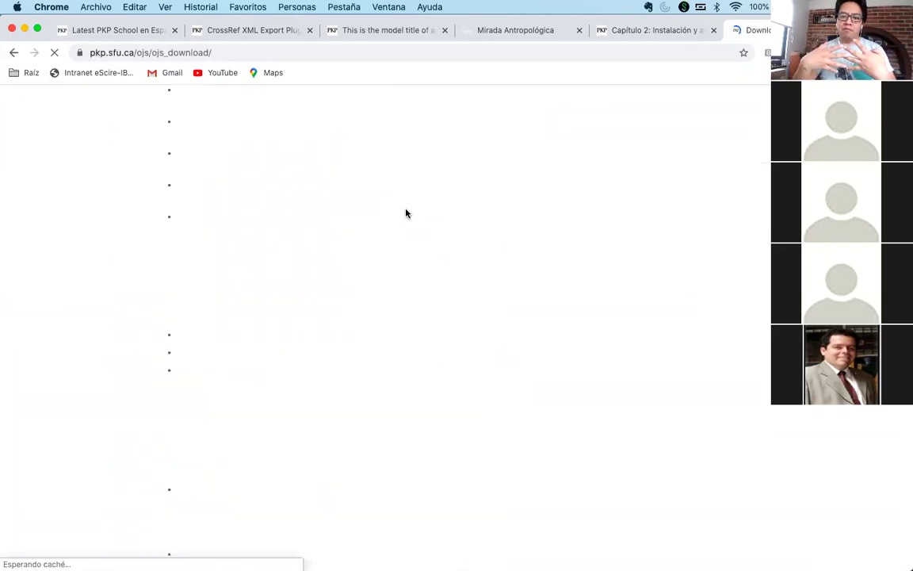
scroll(425, 263, down, 15)
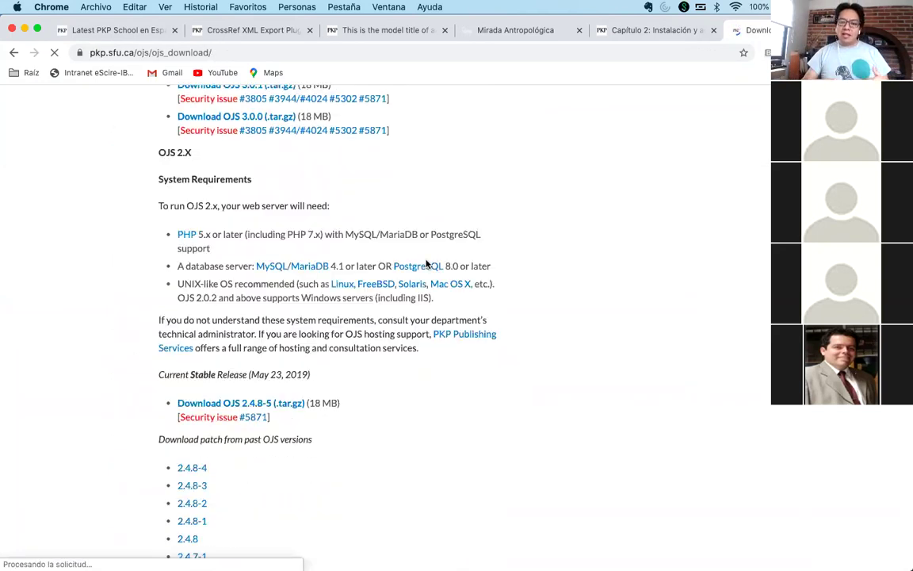
scroll(426, 263, down, 6)
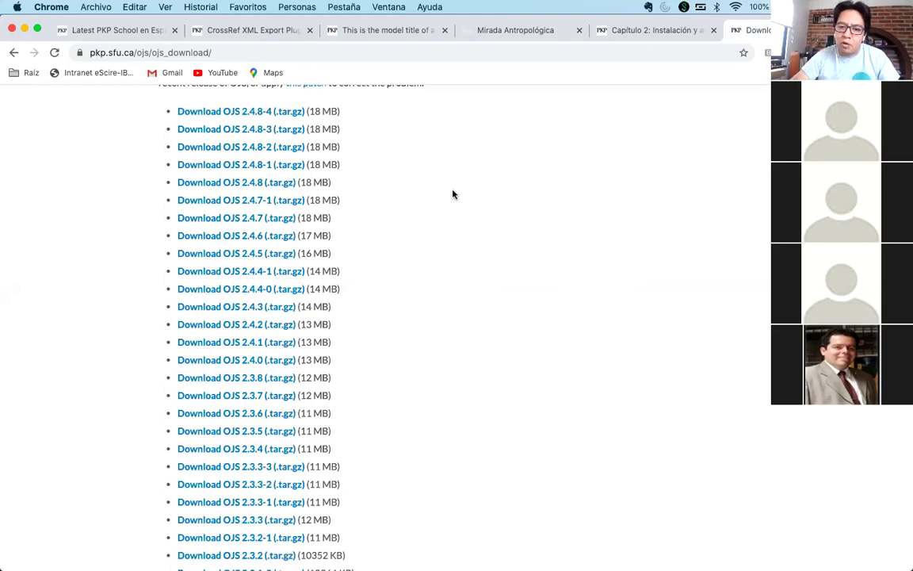
scroll(453, 194, up, 2)
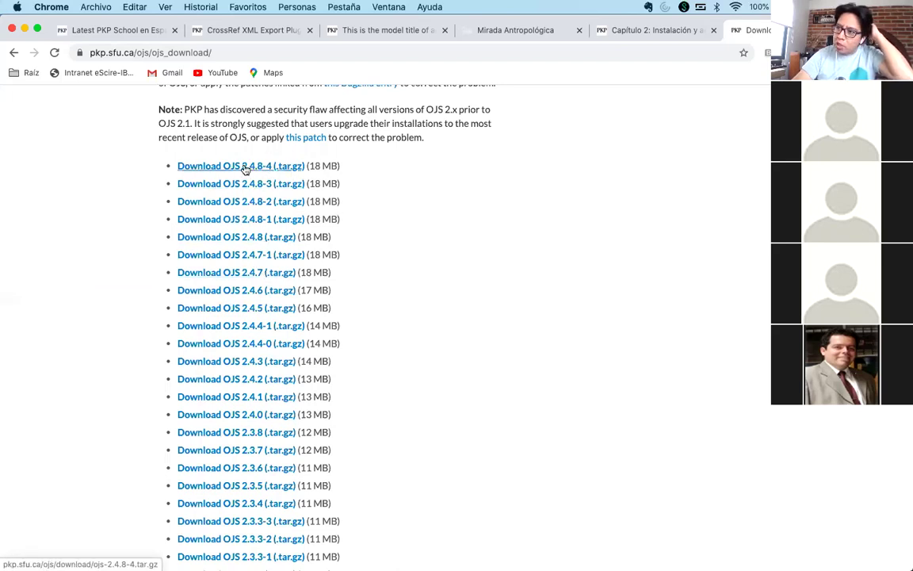
scroll(558, 236, up, 8)
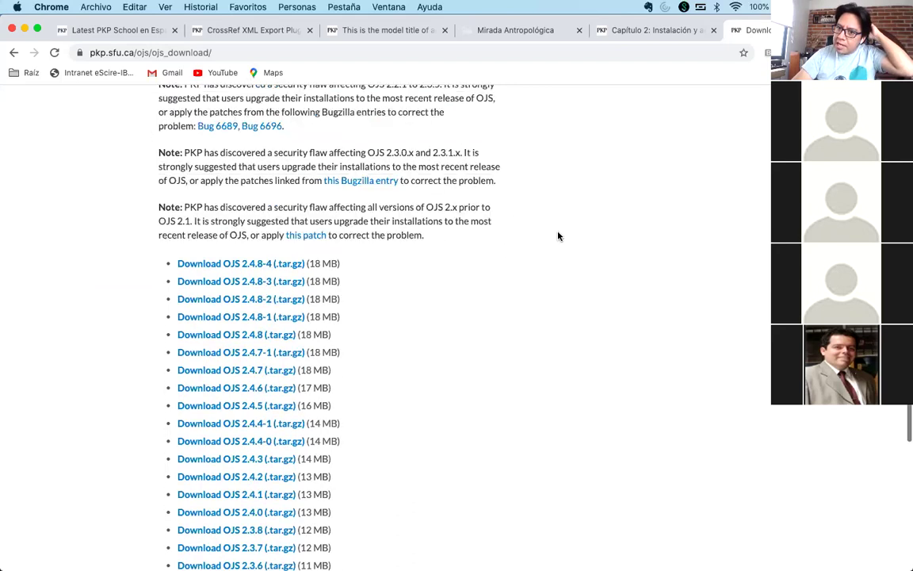
scroll(558, 236, up, 20)
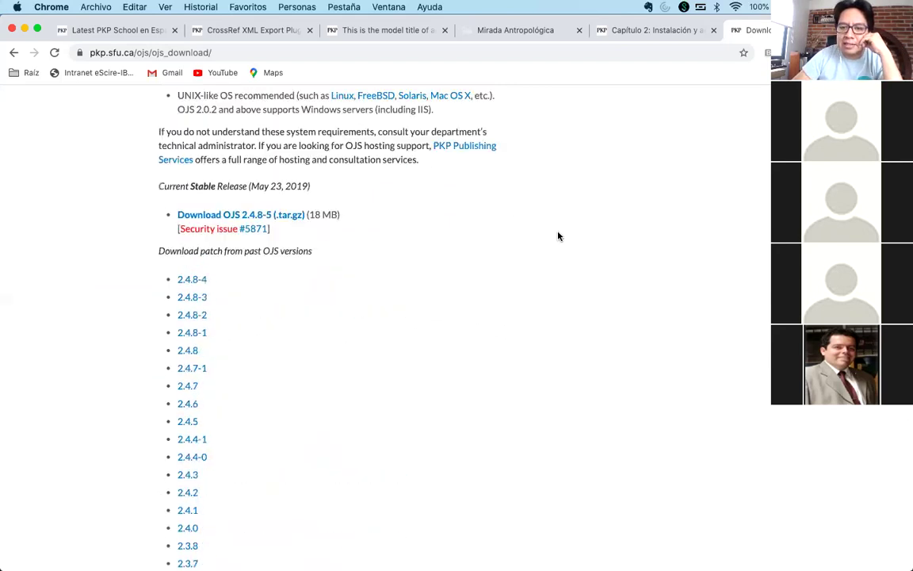
scroll(558, 237, up, 20)
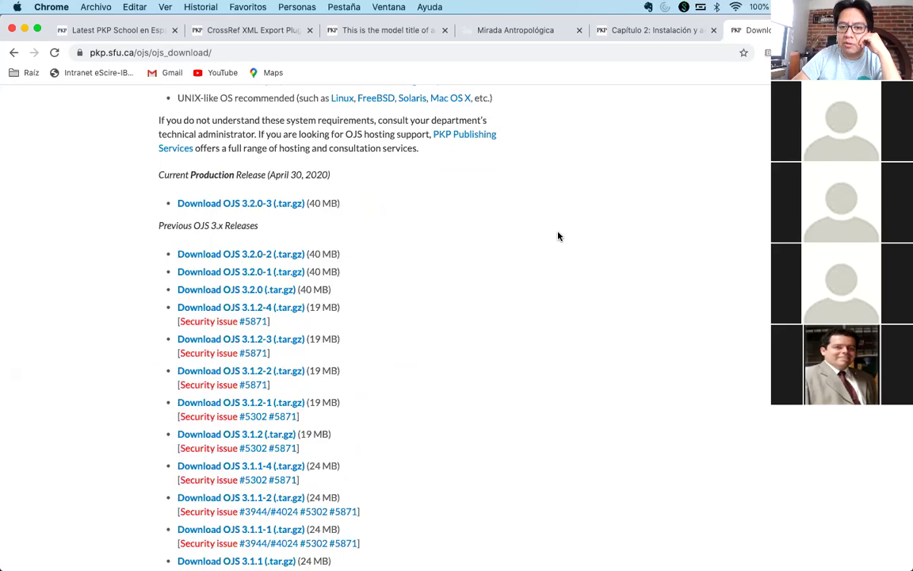
scroll(558, 236, up, 12)
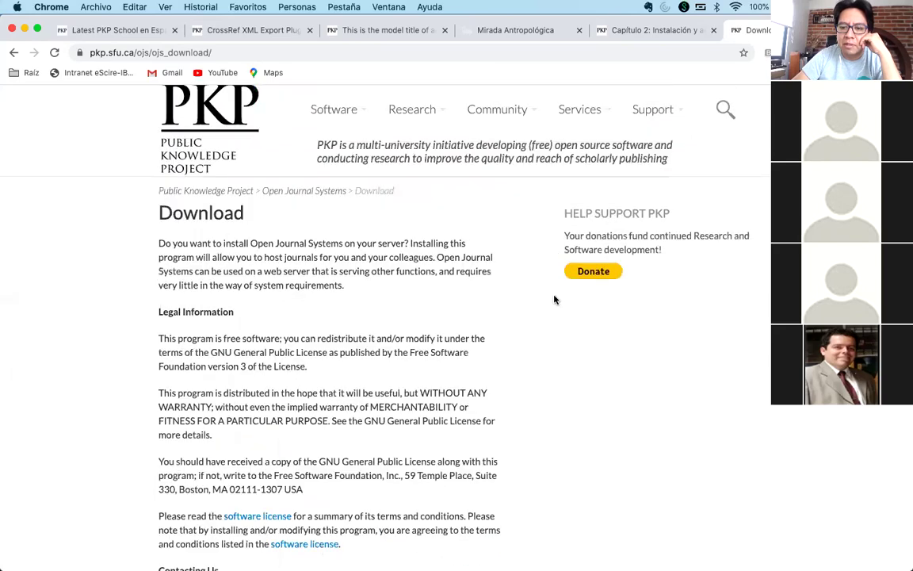
scroll(538, 334, down, 10)
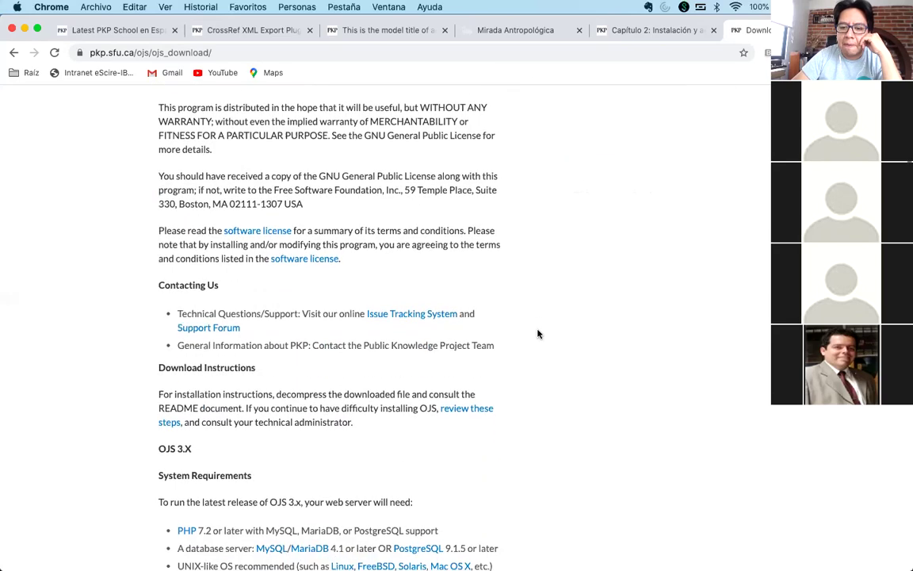
scroll(537, 333, down, 10)
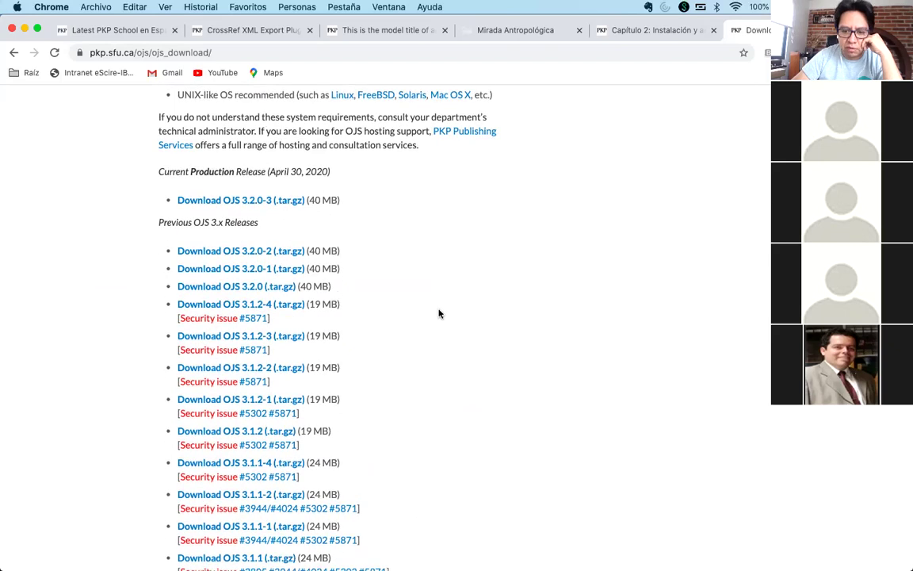
drag(322, 237, 177, 237)
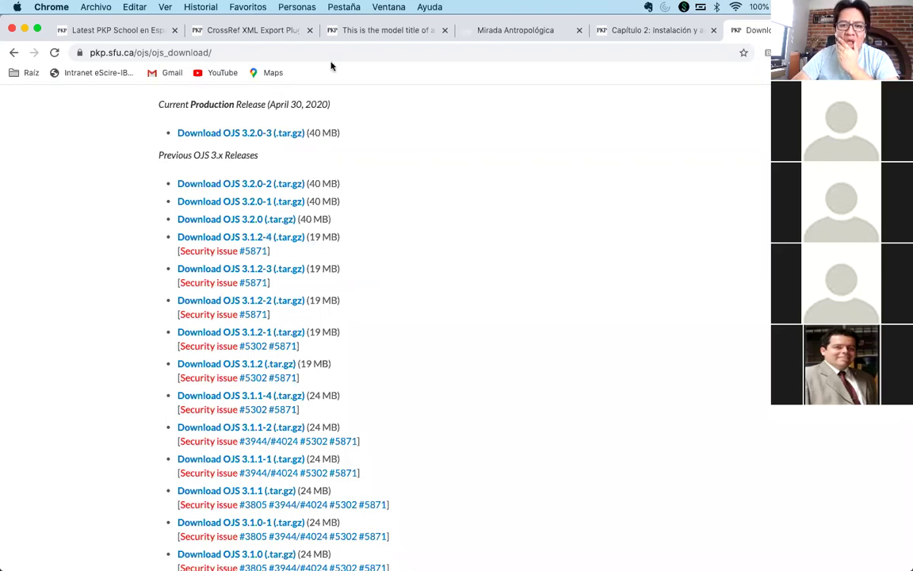
- Copy the OJS download page's URL, then scroll down to the OJS 2.4.8-5 release and patches
click(305, 53)
key(super+c)
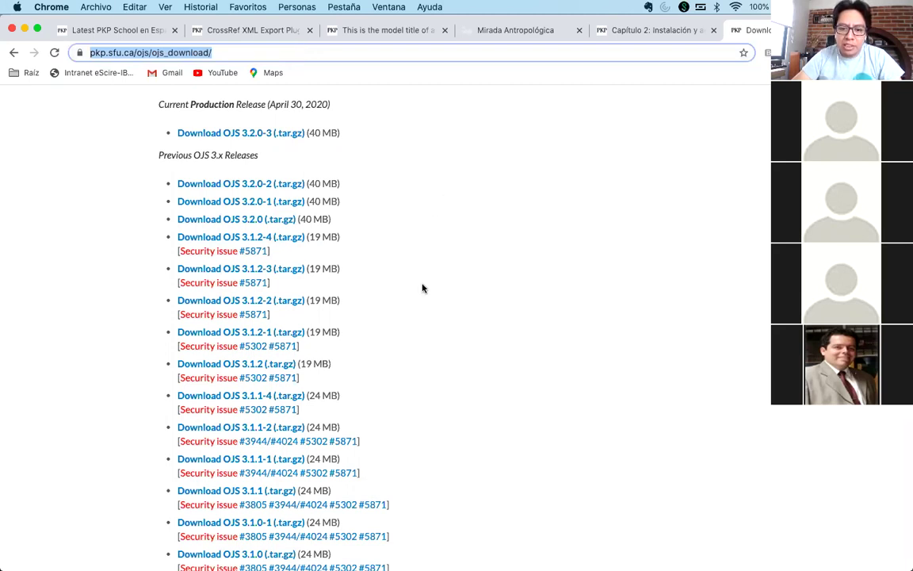
scroll(421, 287, down, 5)
scroll(422, 287, down, 10)
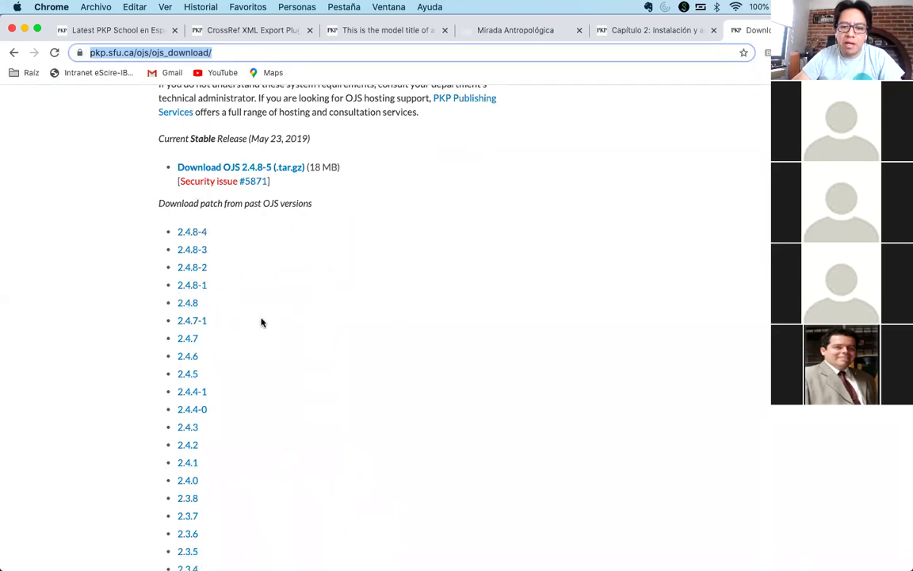
click(331, 313)
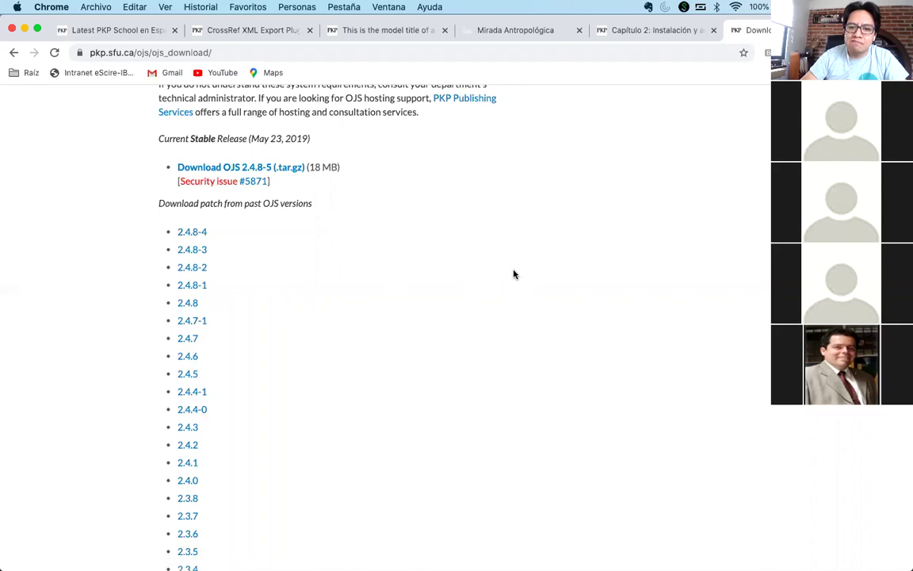
- Open a new tab beside the download page and type the query 'ojs demo'
click(241, 54)
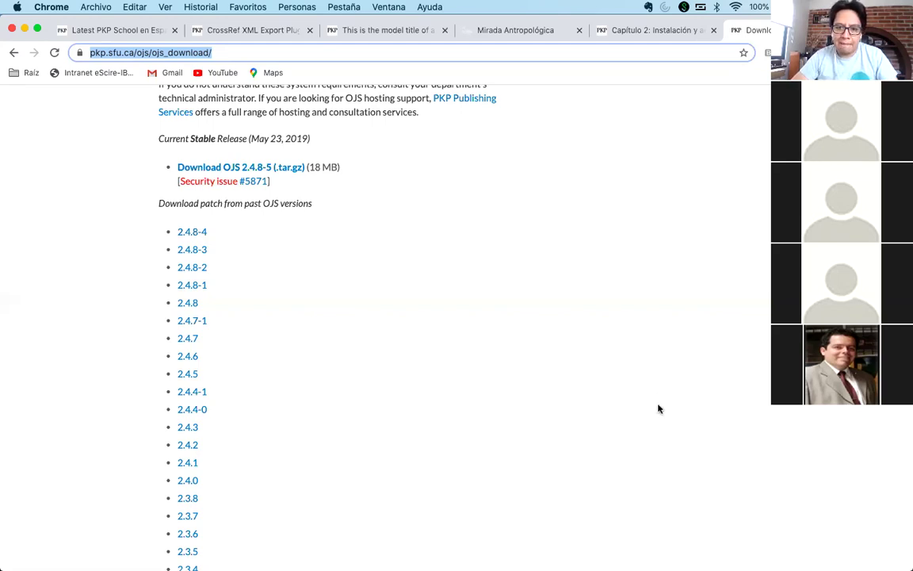
click(631, 269)
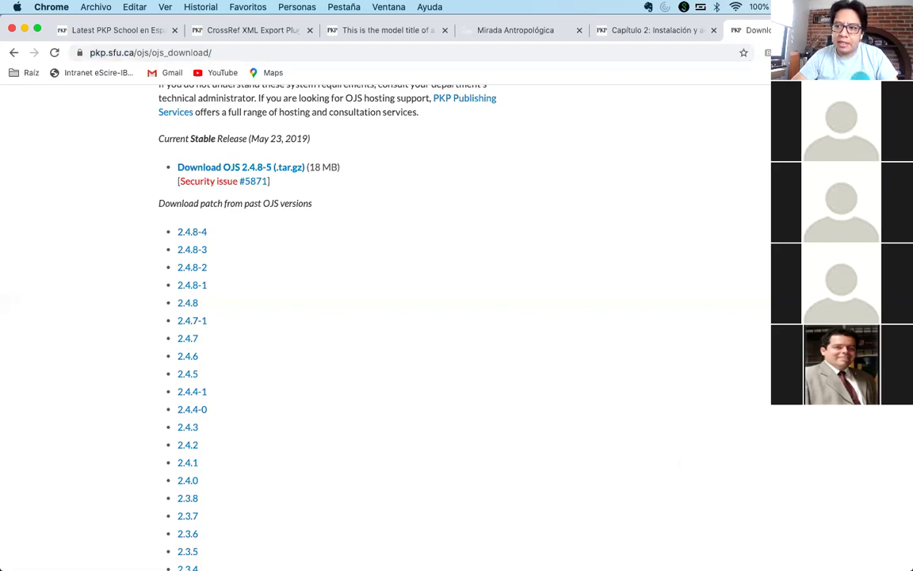
key(super+t)
text(js demo)
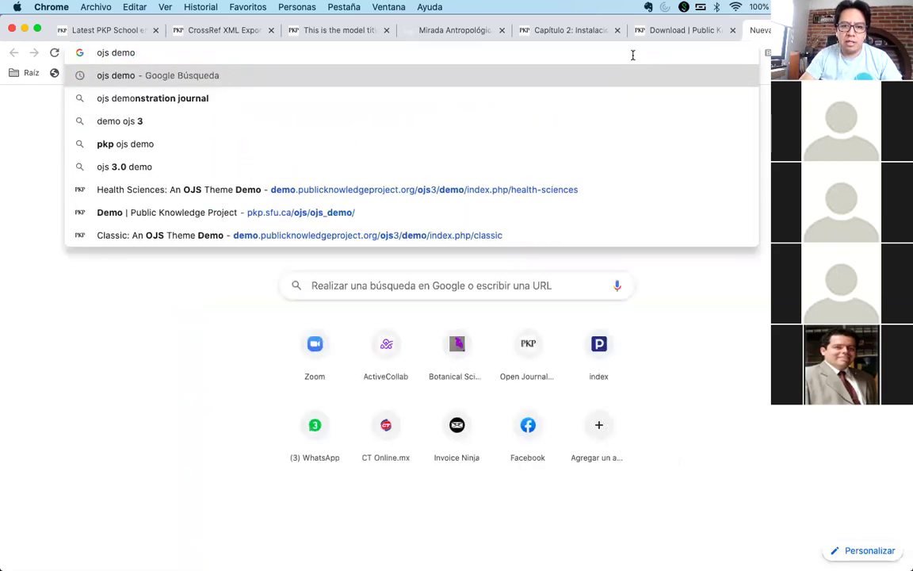
- Search 'ojs demo', open the PKP Demo page and launch the legacy OJS 2.4.x testdrive
key(Return)
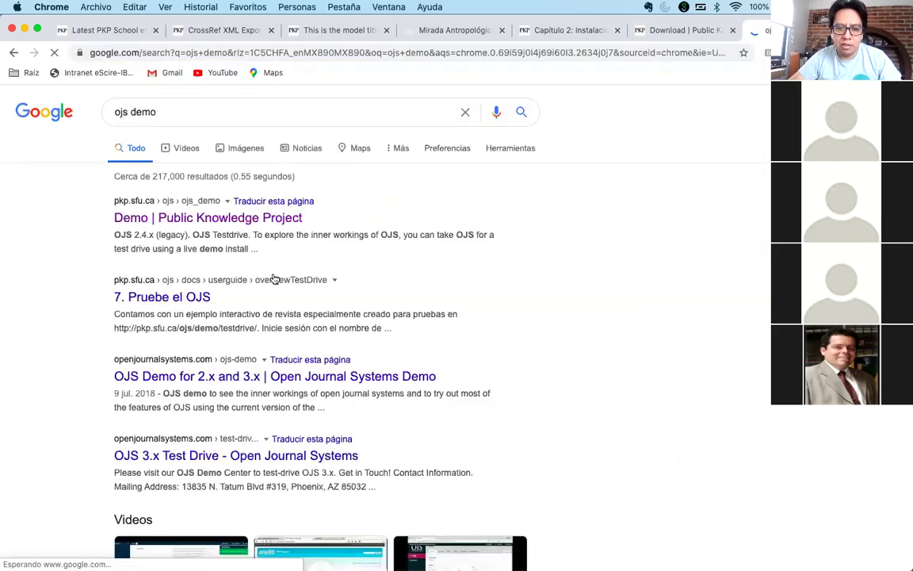
click(230, 217)
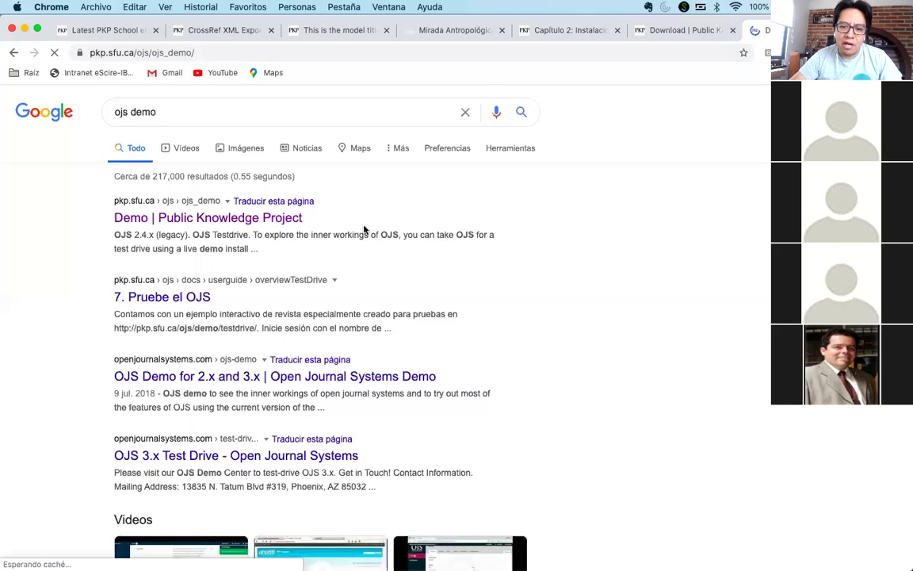
scroll(369, 309, down, 2)
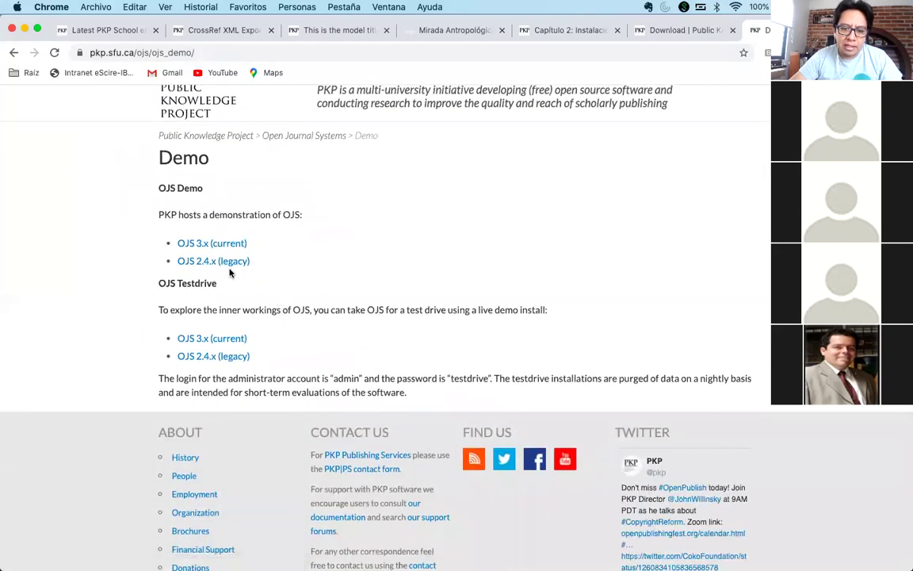
click(194, 356)
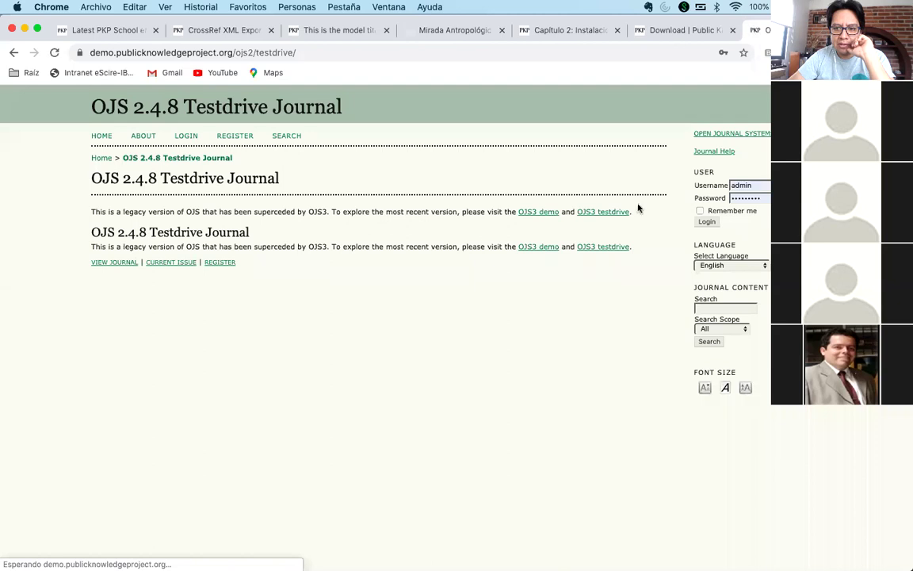
- Log in to the OJS 2.4.8 Testdrive Journal as administrator and open the Site Settings form
click(707, 221)
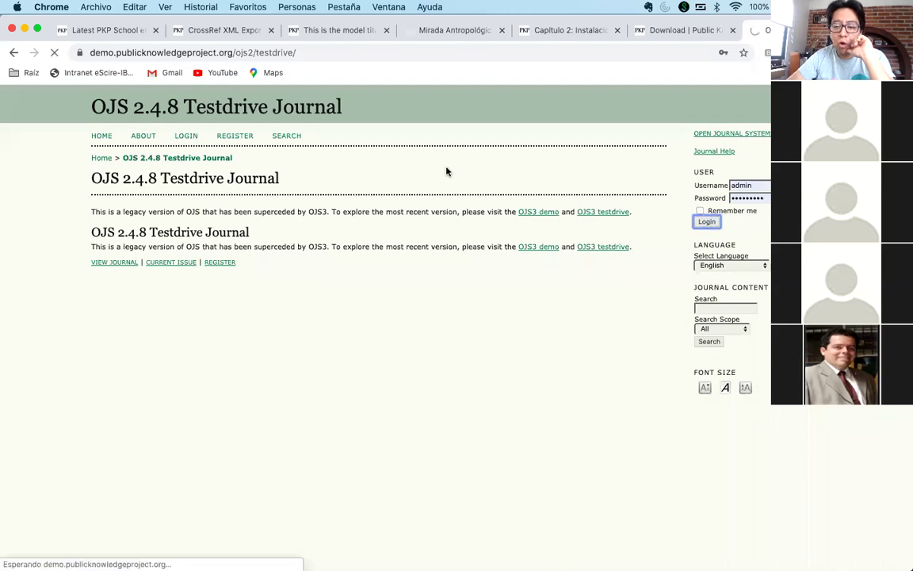
click(119, 204)
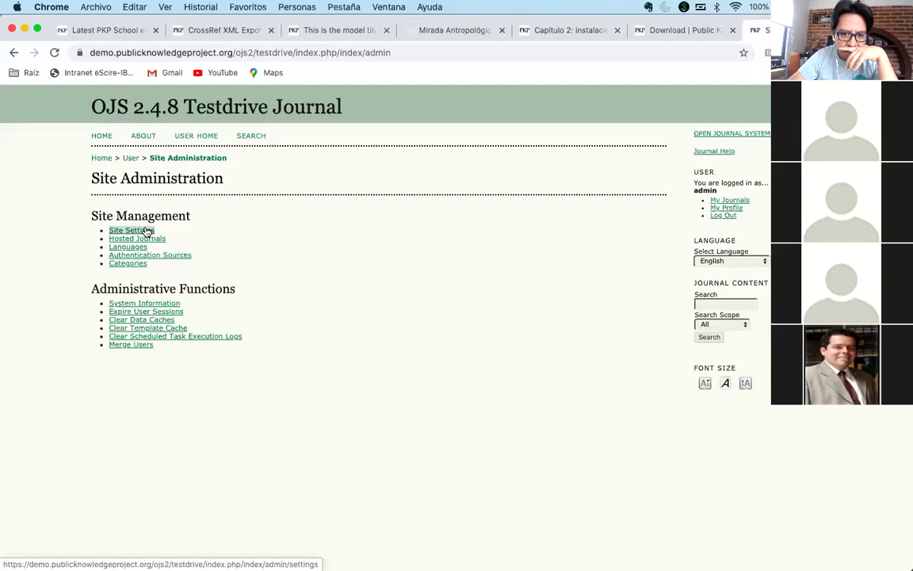
click(146, 231)
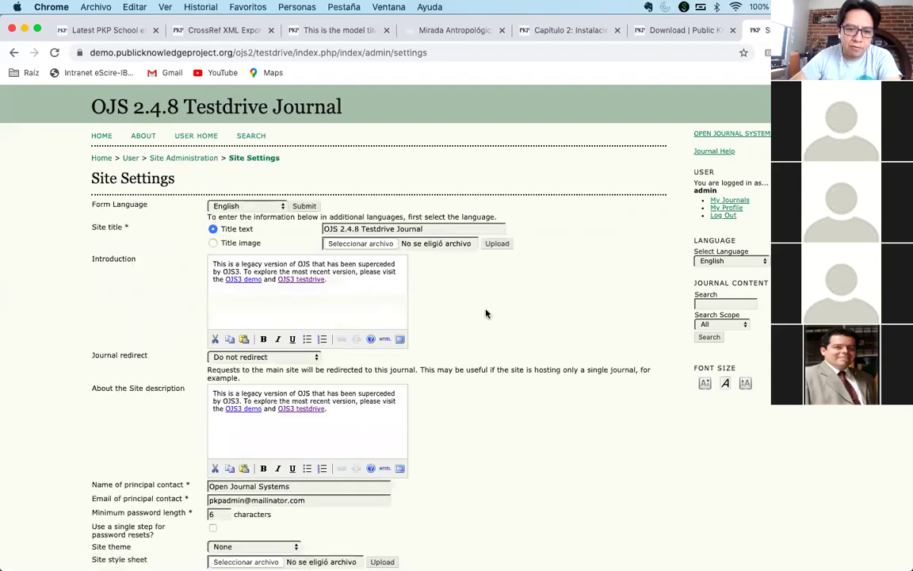
scroll(494, 319, down, 5)
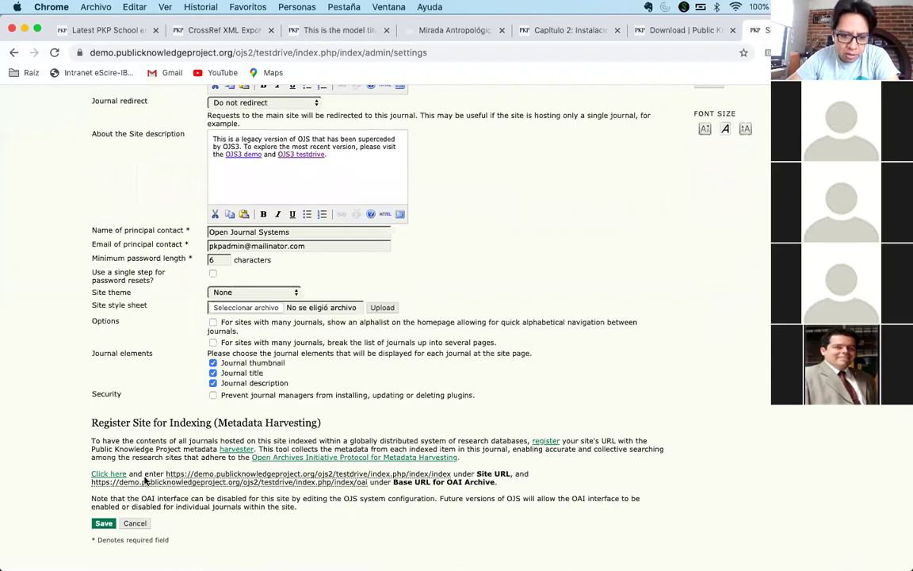
click(135, 523)
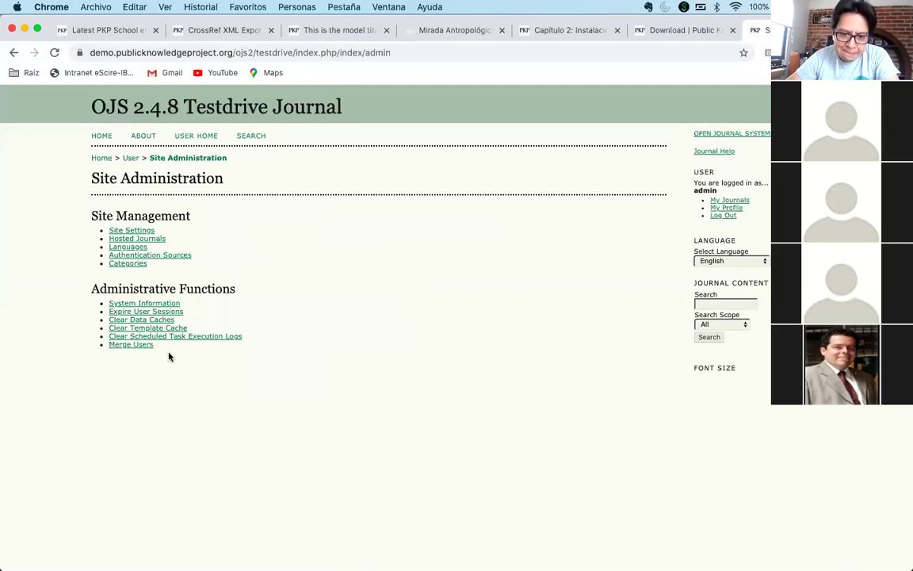
click(191, 137)
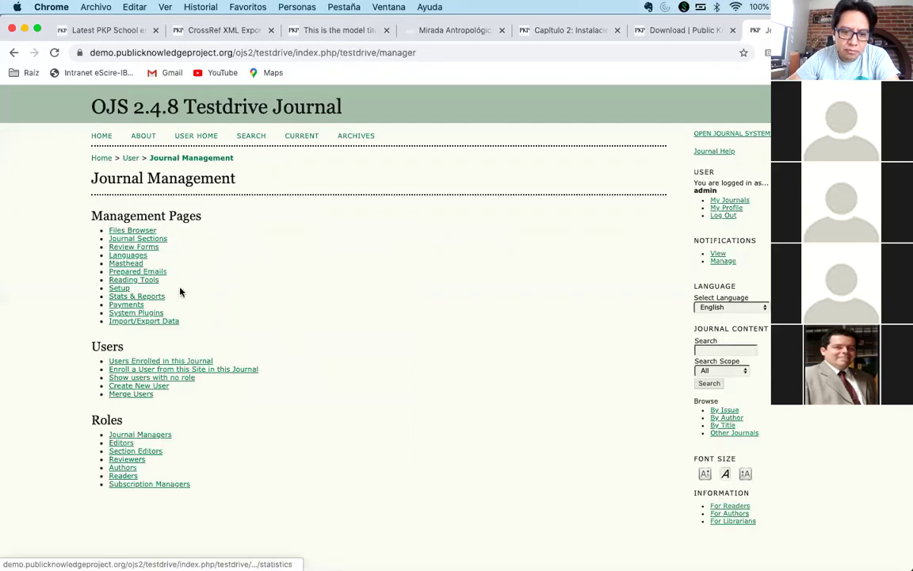
- Open the journal's Generic Plugins list from plugin management
click(151, 313)
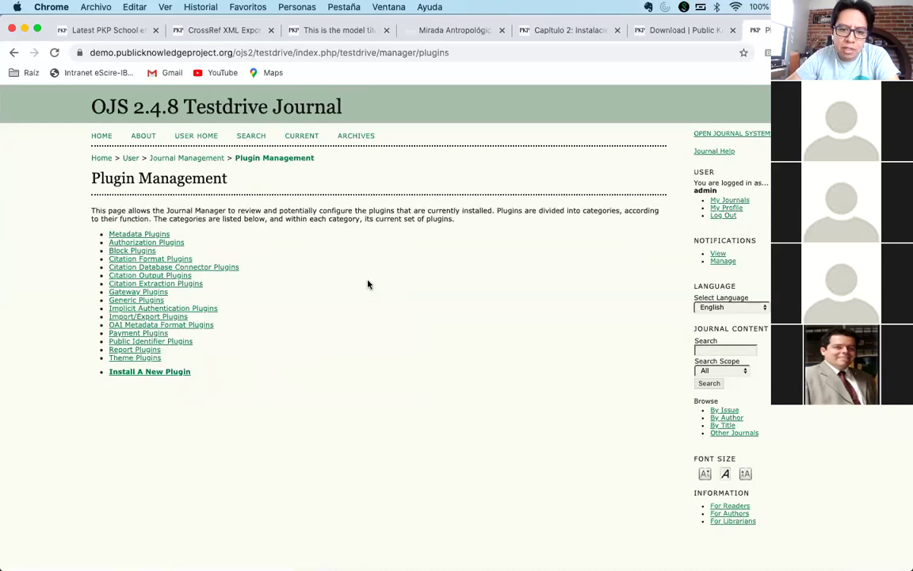
click(163, 299)
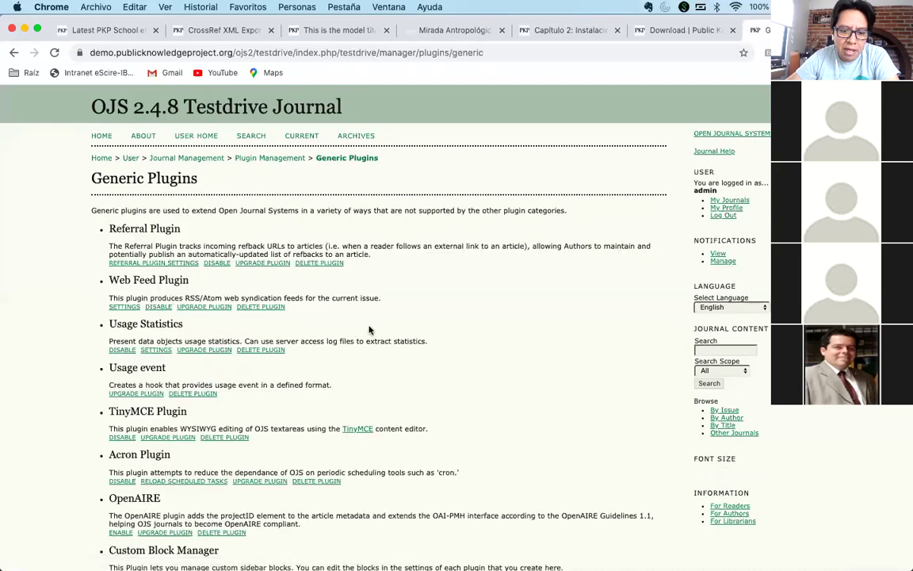
scroll(368, 330, down, 5)
- Locate the Backup Plugin with an in-page search for 'back', then open a new browser tab
key(super+f)
text(back)
key(Return)
key(Return)
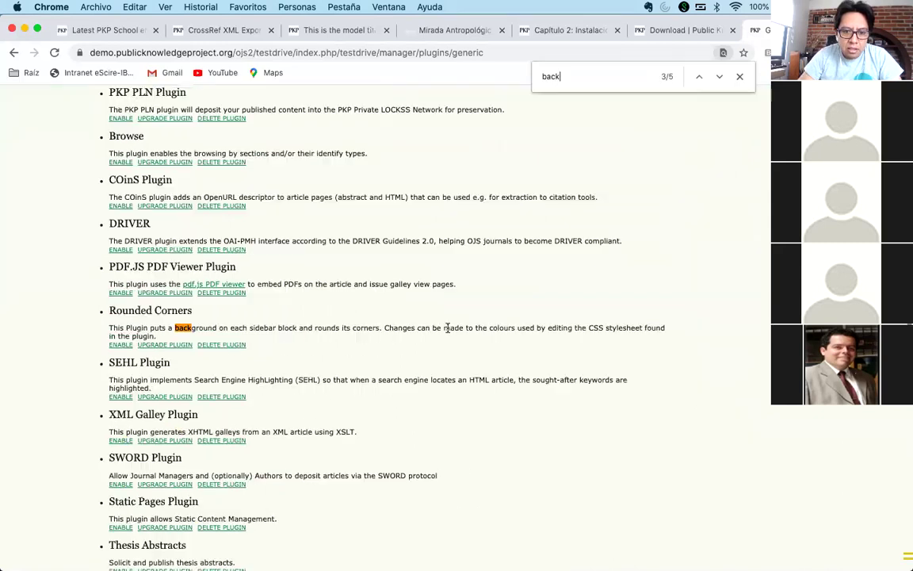
key(Return)
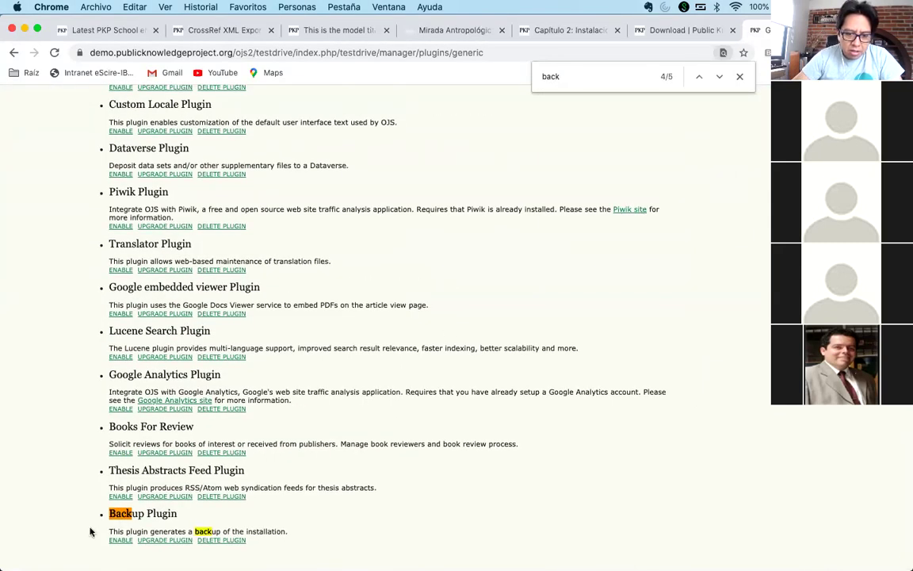
click(737, 76)
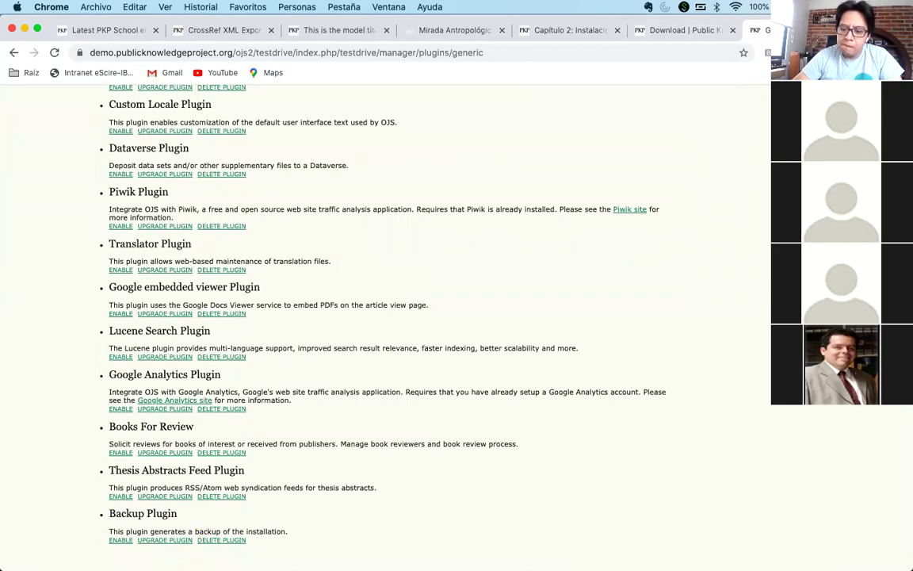
key(super+t)
- Search 'ojs demo' in the new tab, then enable the Backup Plugin on Generic Plugins at 150% zoom
text(ojs demo)
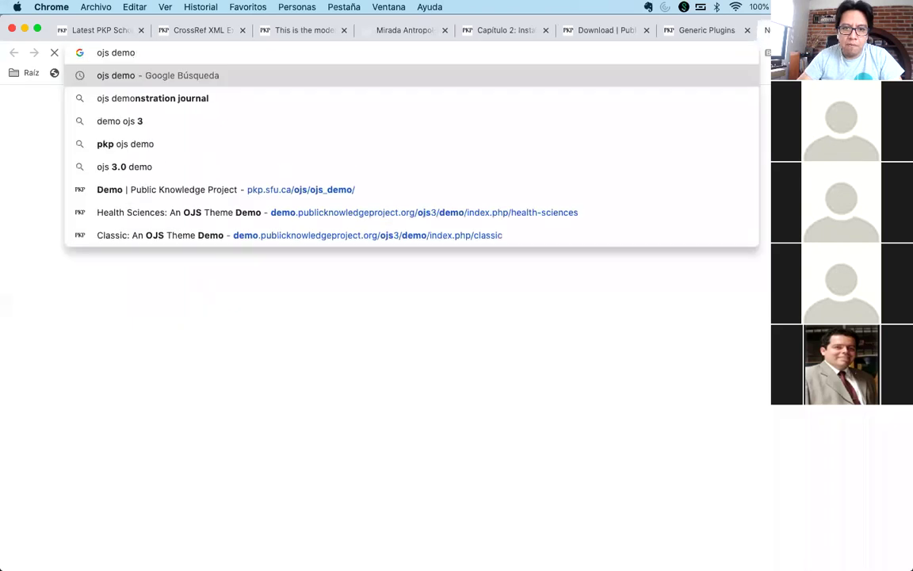
key(Return)
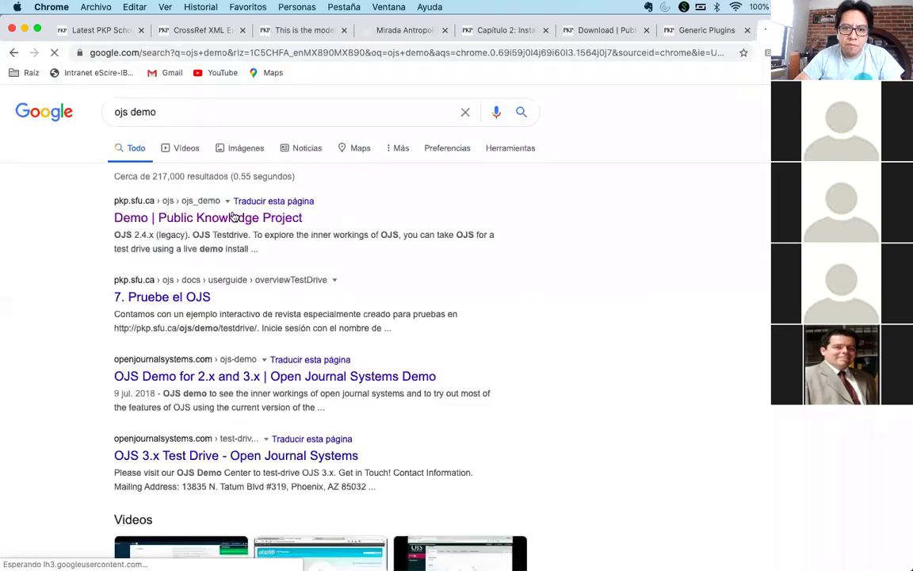
click(694, 30)
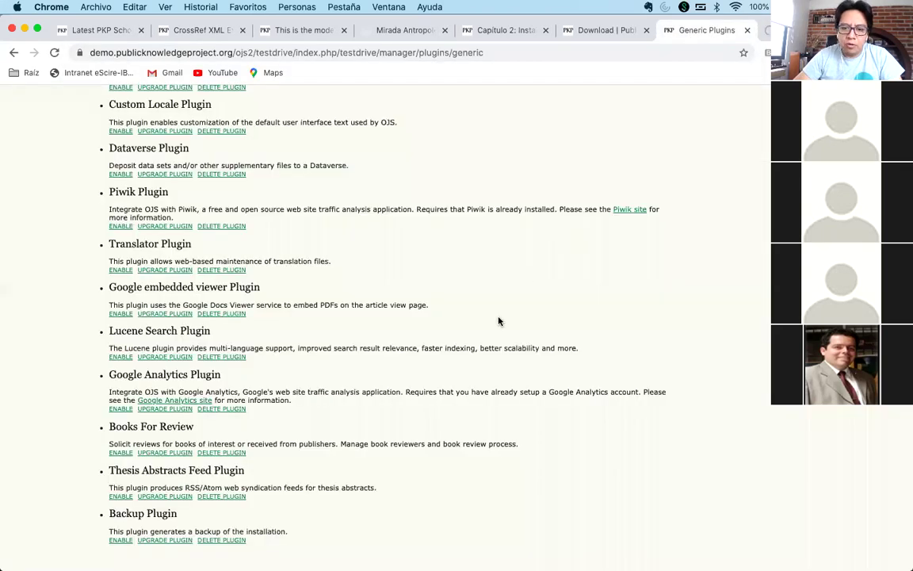
key(super+plus)
key(super+plus)
key(super+plus)
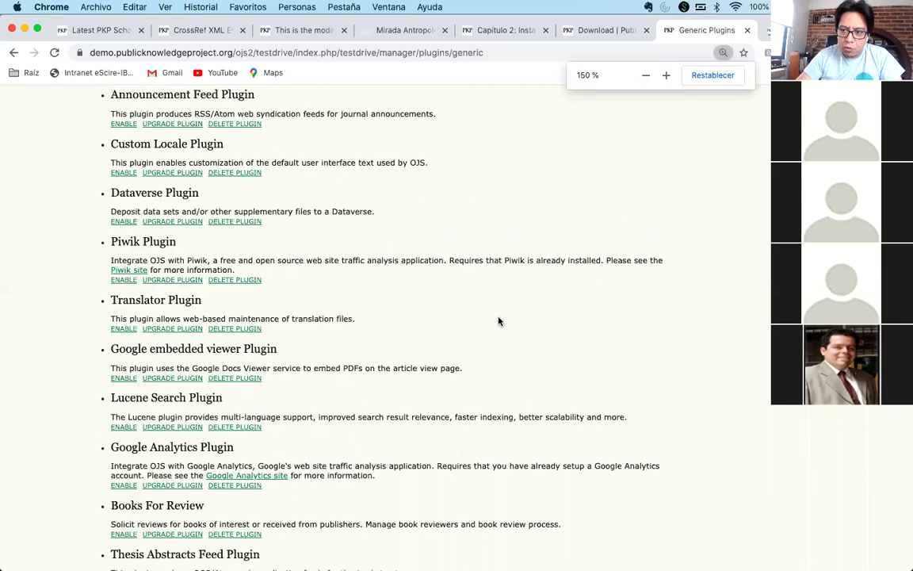
scroll(409, 333, down, 5)
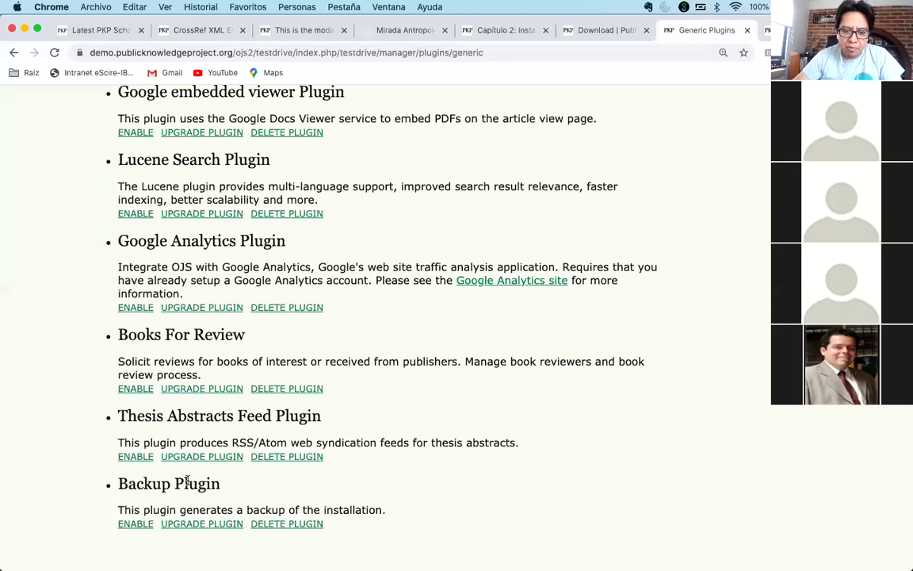
click(135, 524)
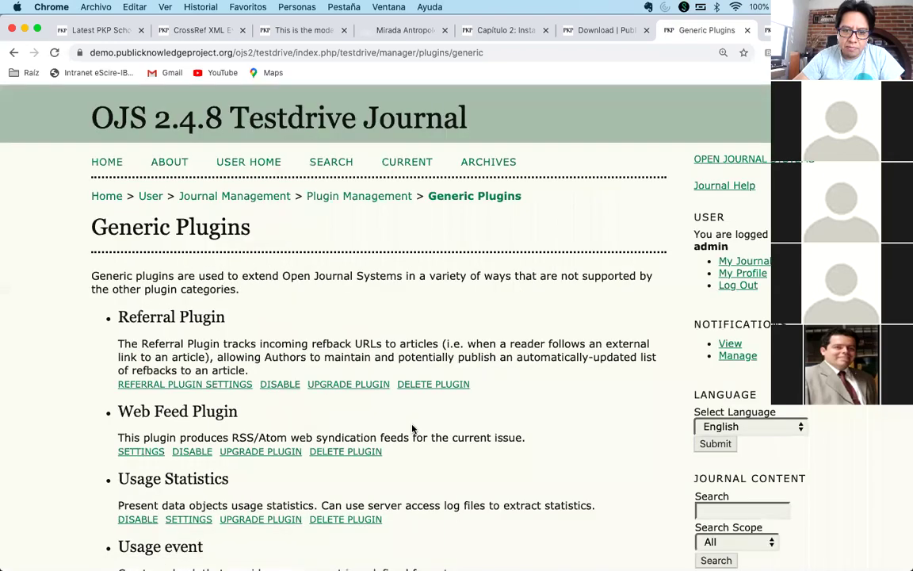
- Go back via User Home to Site Administration, which now lists Download Backup
scroll(413, 428, down, 20)
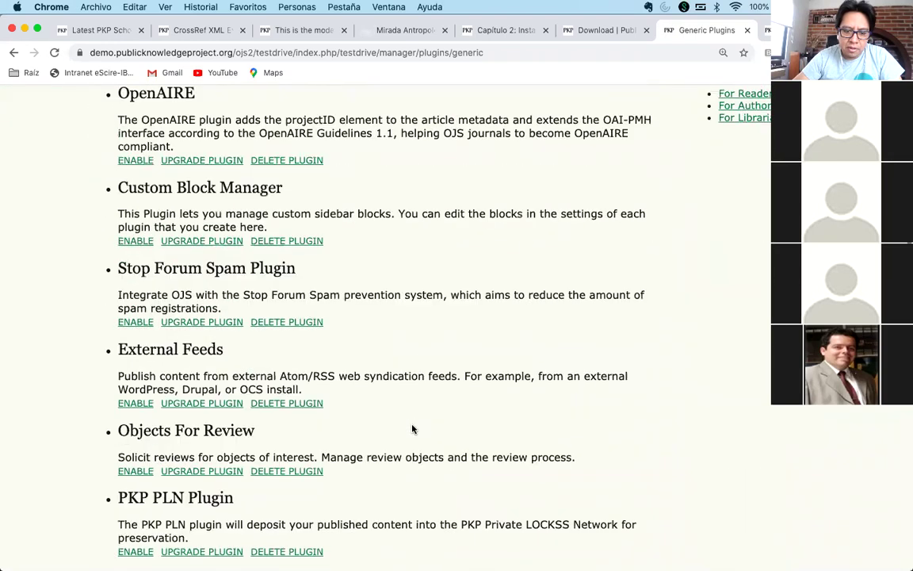
scroll(412, 429, down, 20)
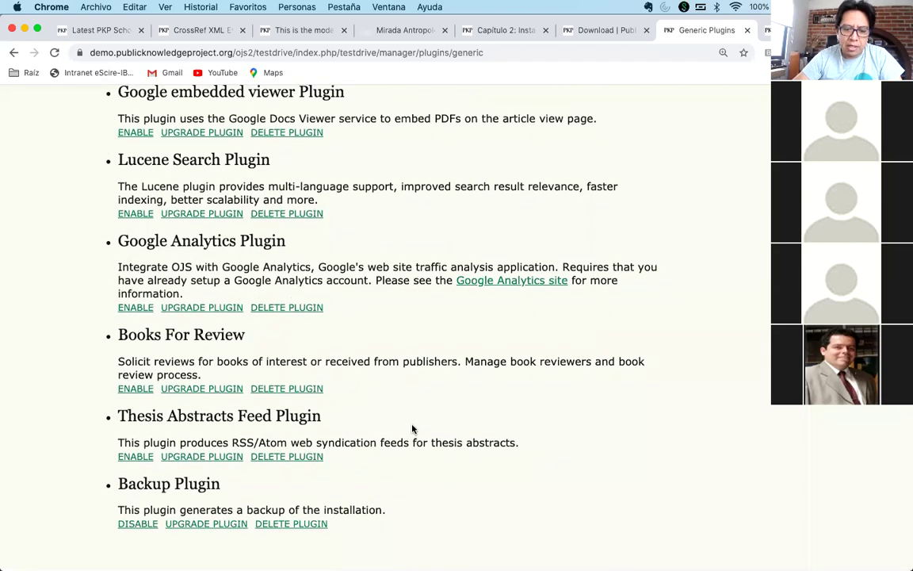
scroll(346, 428, up, 20)
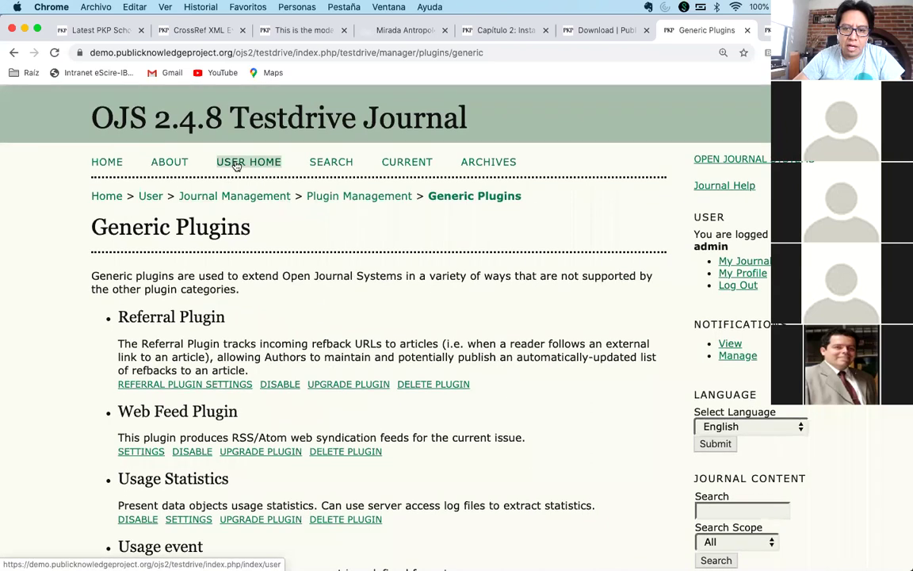
click(236, 164)
click(151, 267)
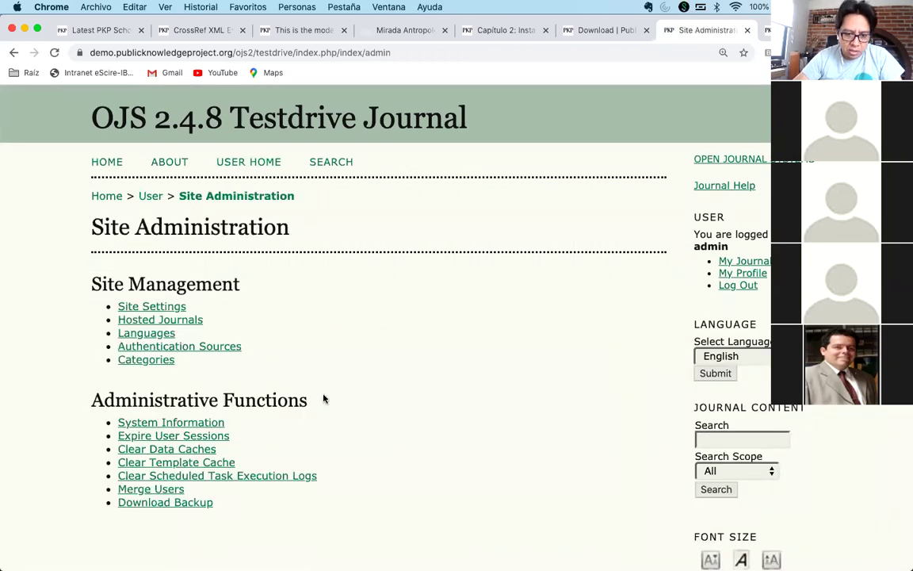
- Open Download Backup and try downloading the code and files backups
click(168, 504)
scroll(351, 471, down, 1)
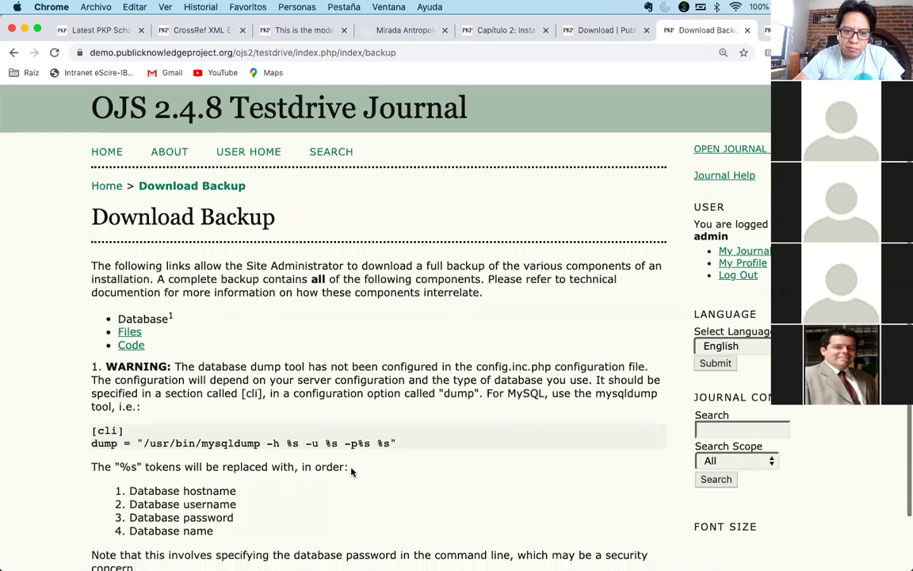
scroll(351, 471, down, 2)
click(127, 286)
click(127, 273)
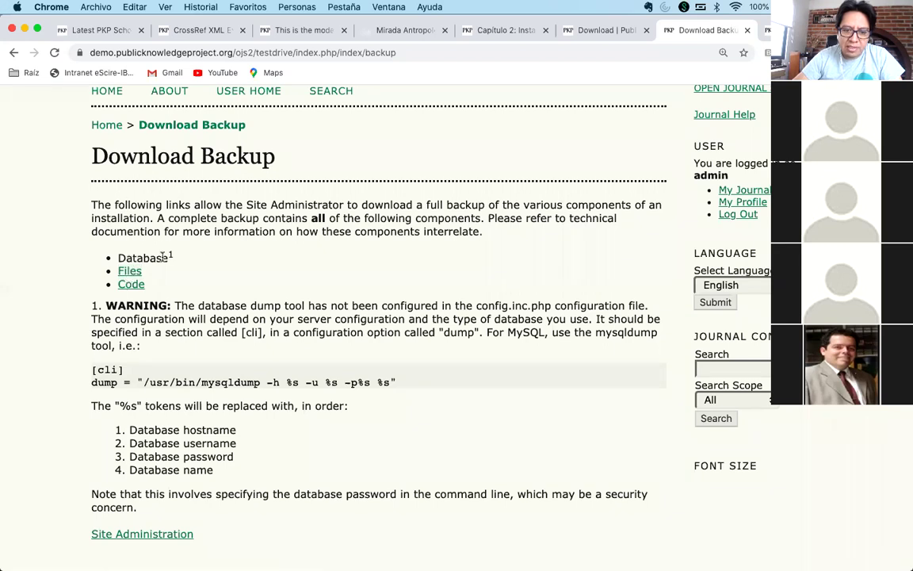
- Examine the unconfigured database dump warning and mysqldump example, then switch to the PKP Demo tab
double_click(147, 257)
click(169, 256)
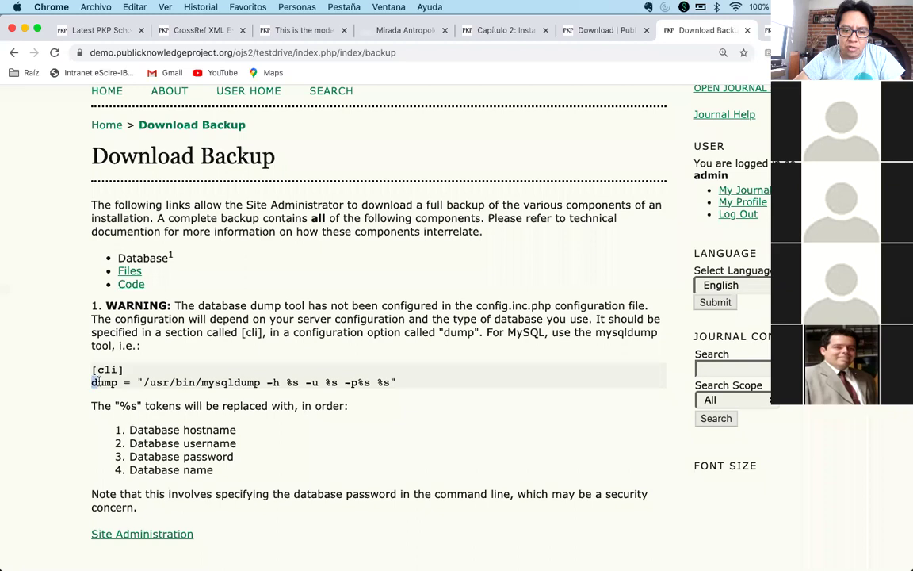
drag(146, 382, 388, 384)
click(294, 393)
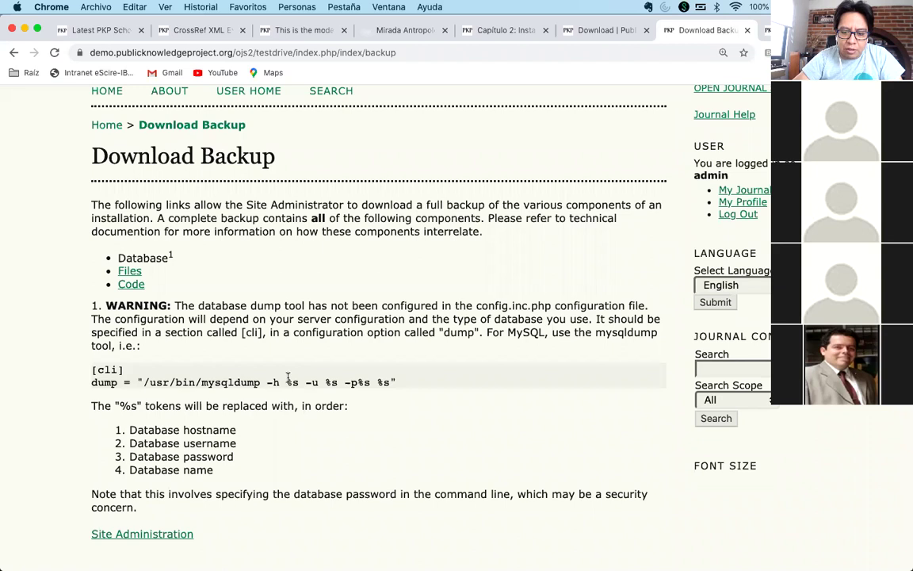
drag(325, 382, 334, 382)
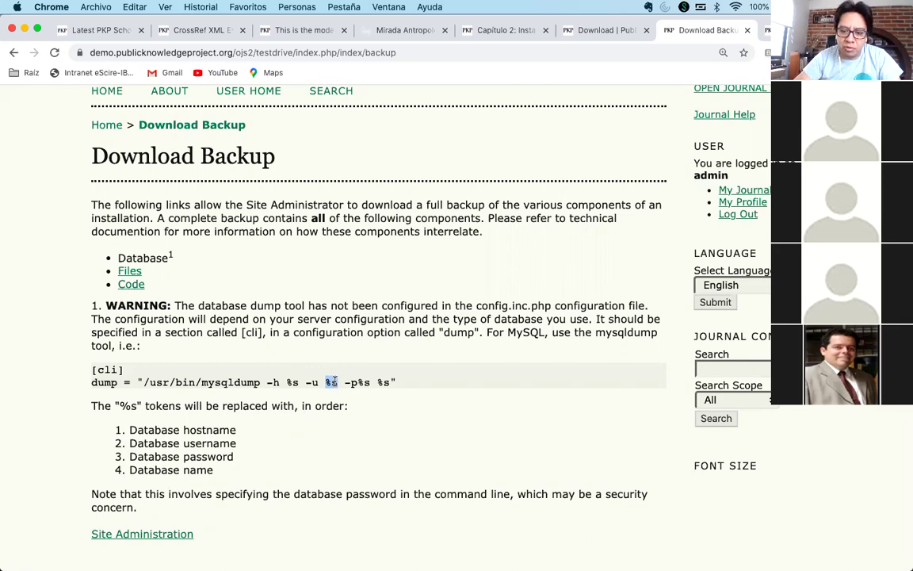
click(361, 383)
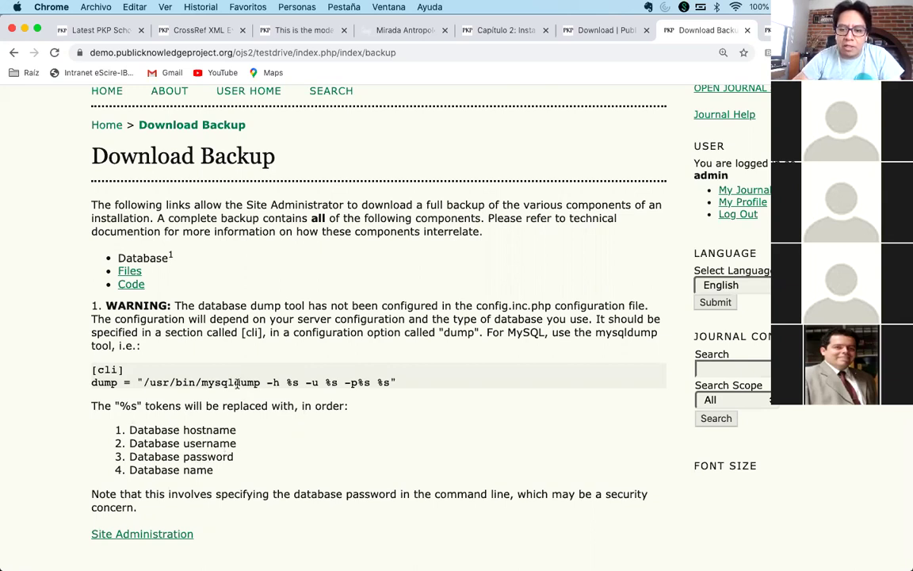
drag(476, 305, 547, 306)
click(182, 375)
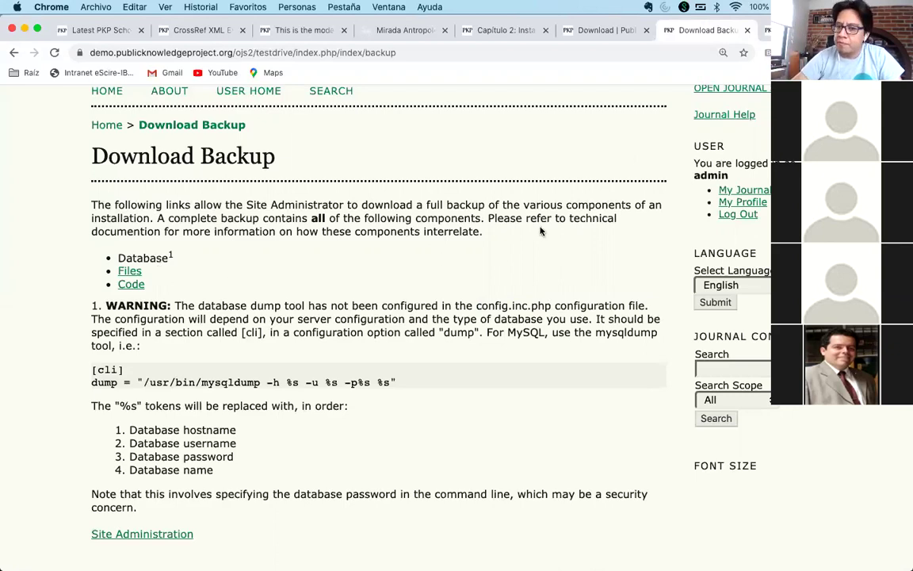
click(780, 30)
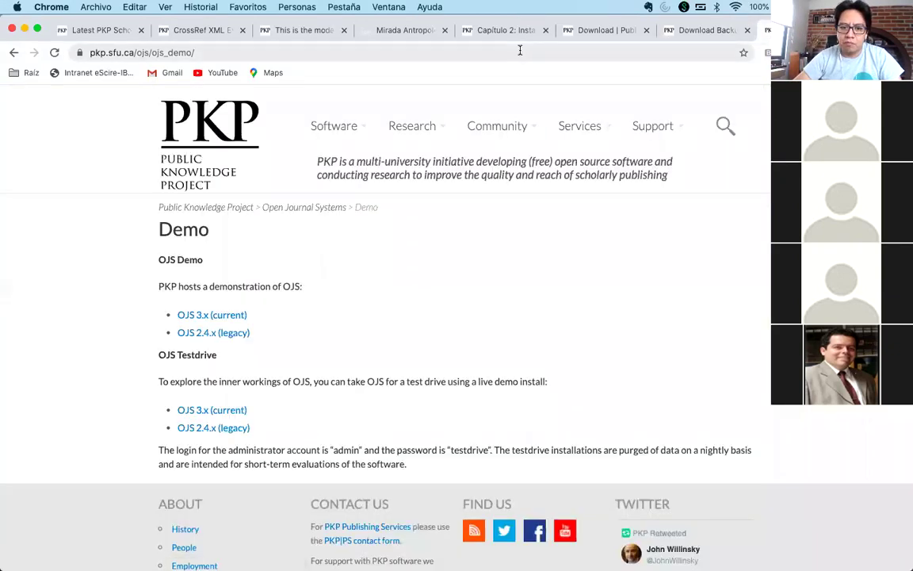
- Check the demo's administrator username and password in the login note, then return to the Download Backup tab
click(520, 50)
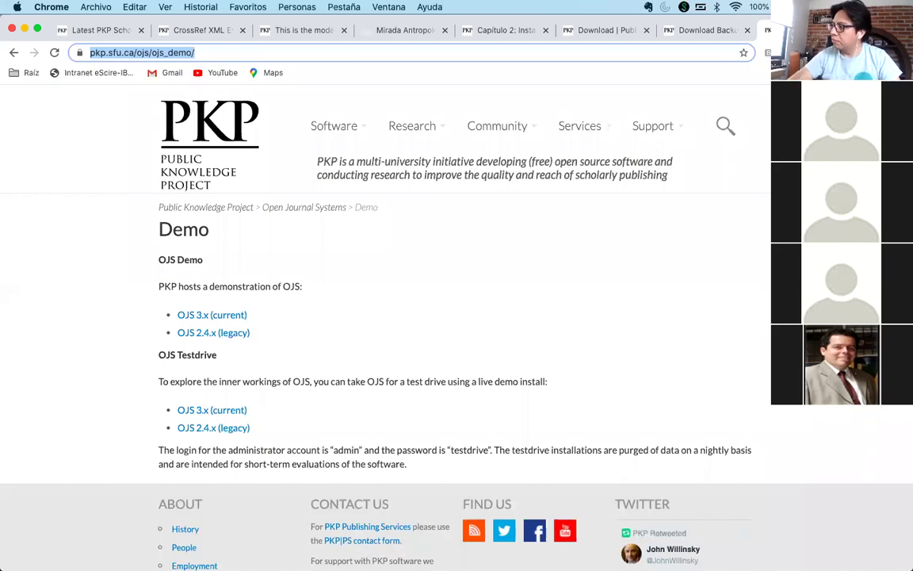
click(542, 336)
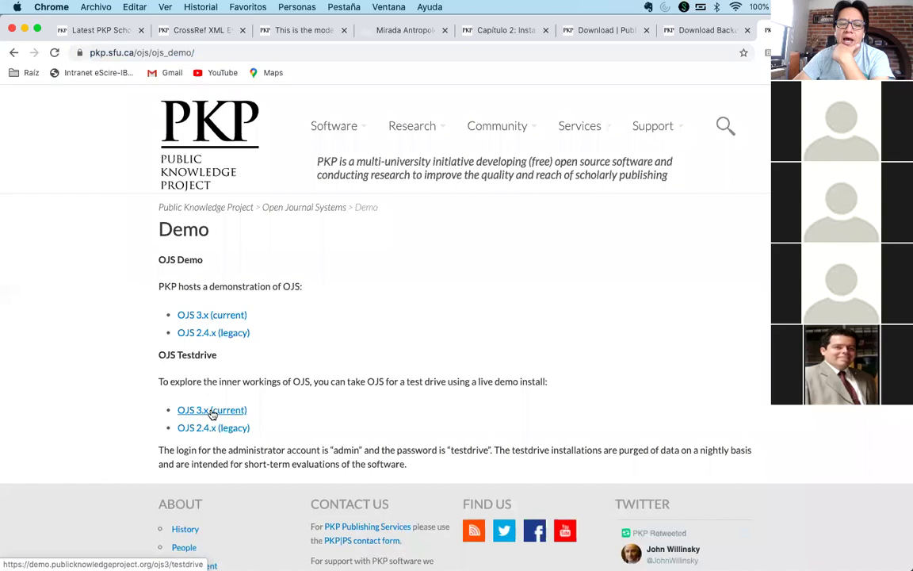
double_click(343, 451)
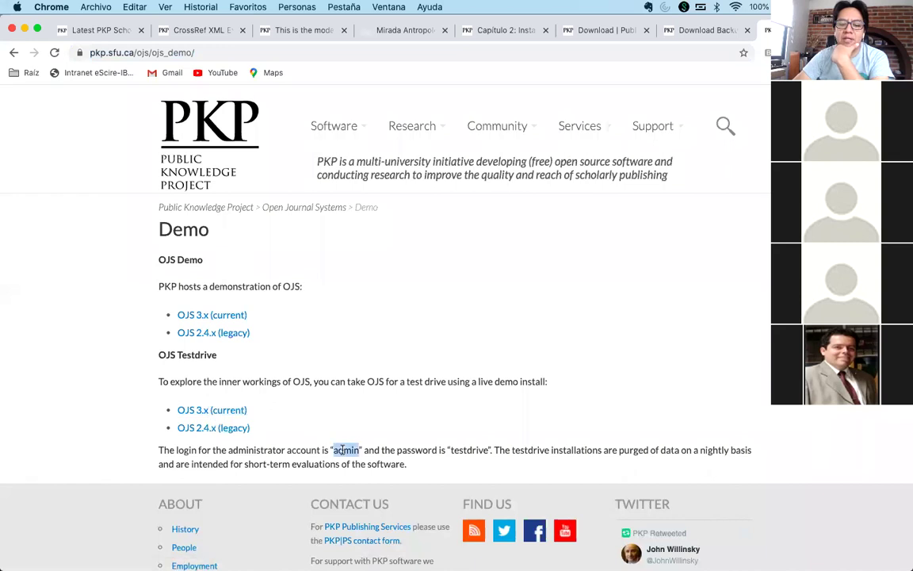
double_click(468, 449)
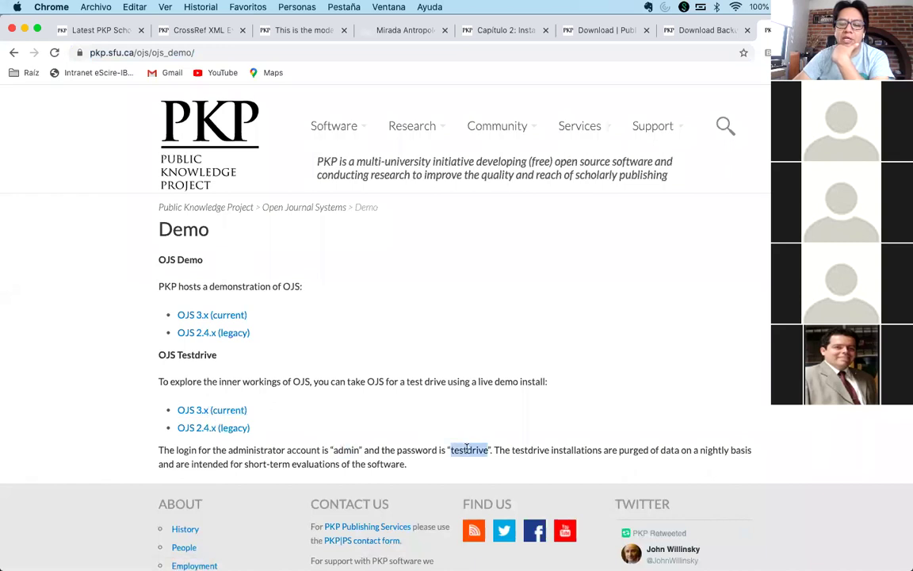
click(480, 407)
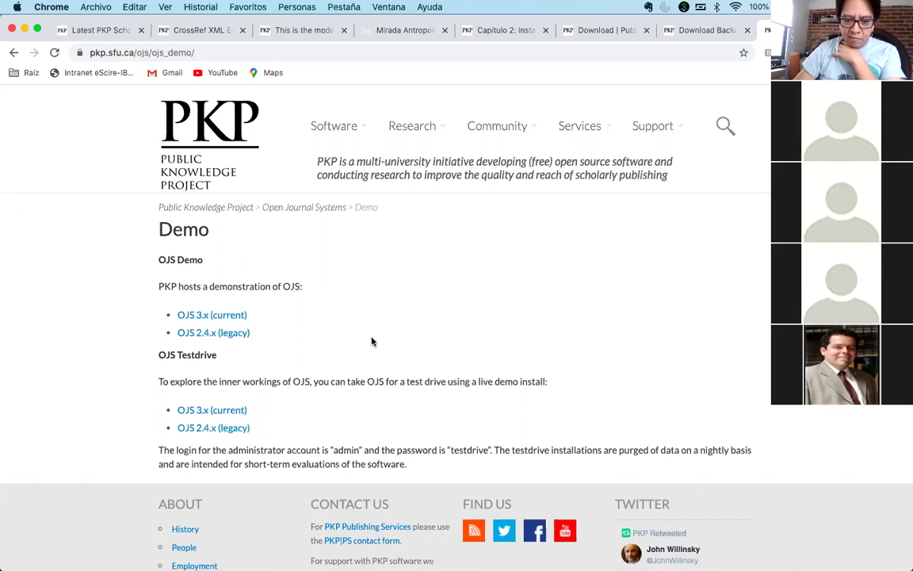
click(707, 30)
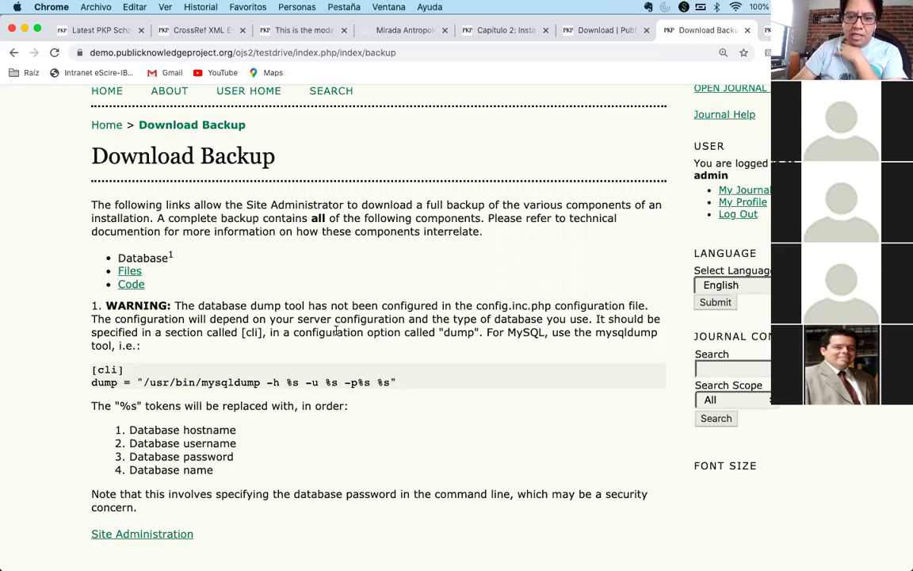
triple_click(269, 382)
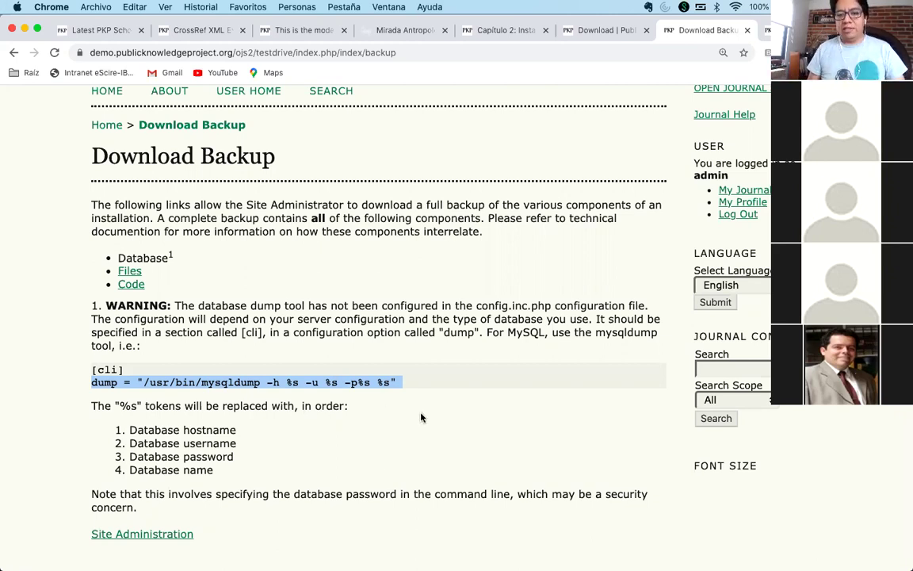
click(348, 283)
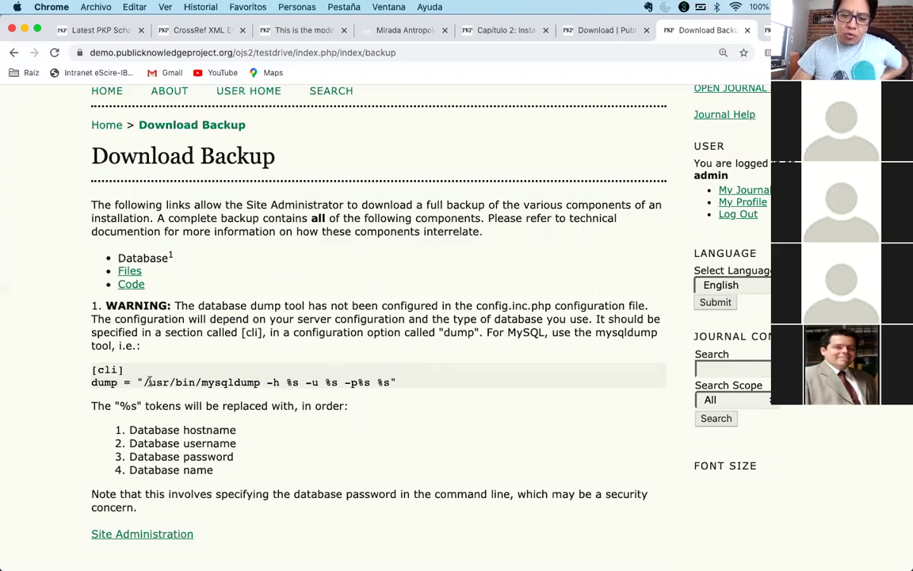
triple_click(93, 383)
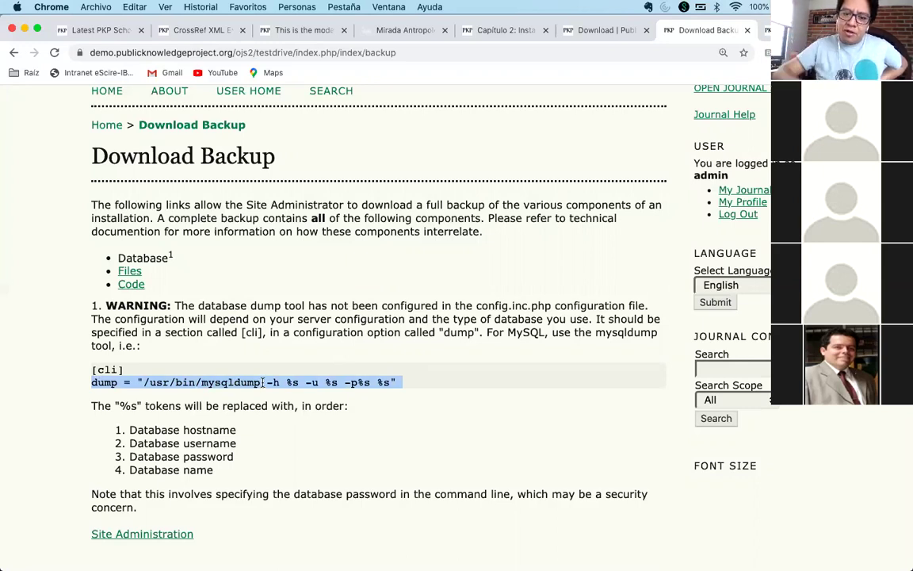
key(ctrl+Tab)
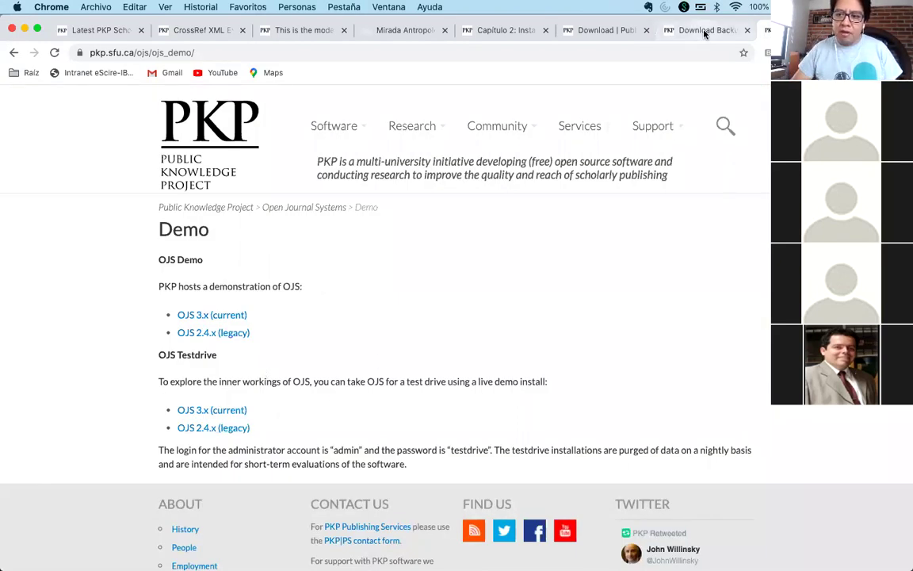
click(677, 30)
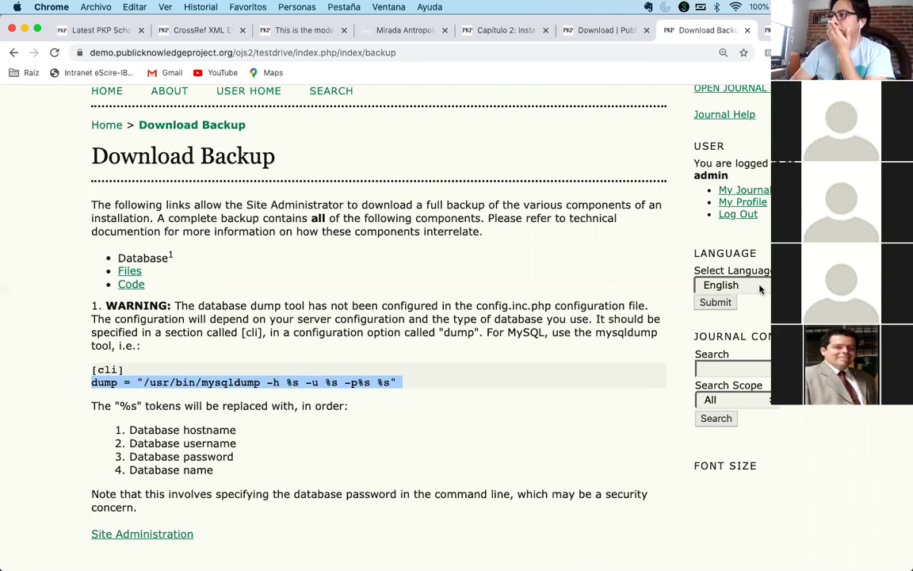
- Return to Chrome on the OJS 2.4.8 Download Backup page and deselect the dump line
key(super+Tab)
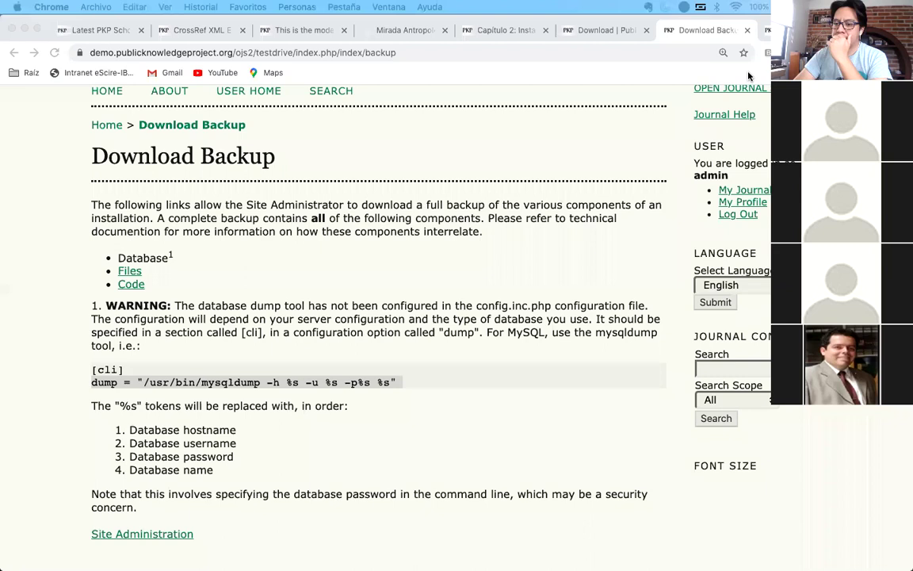
click(518, 106)
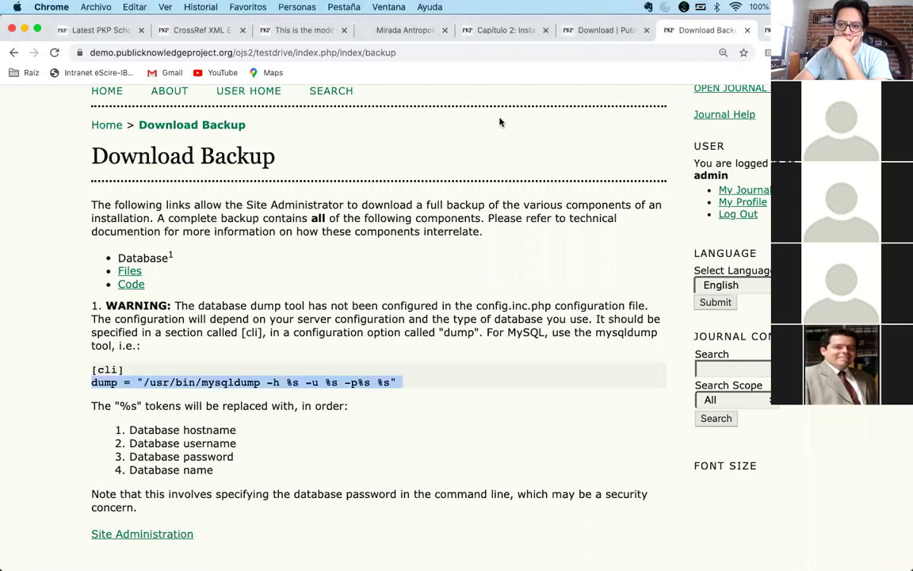
click(480, 139)
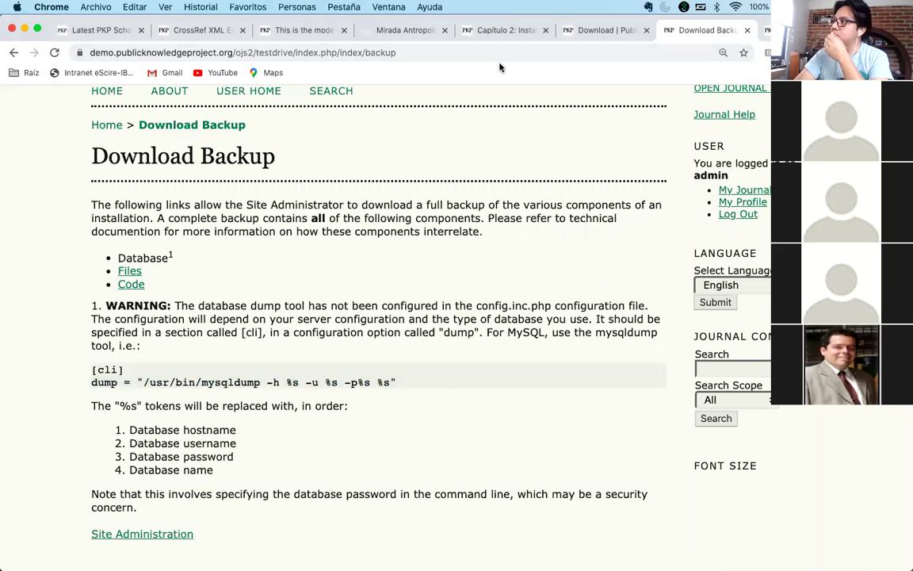
- Go to the CrossRef XML Export Plugin tab and switch the interface language to Español
click(177, 32)
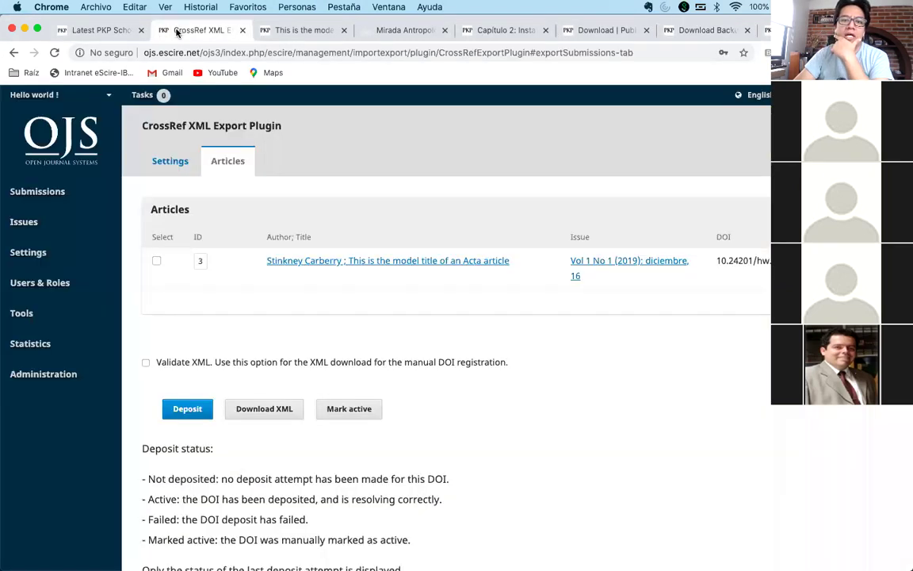
click(103, 30)
click(179, 30)
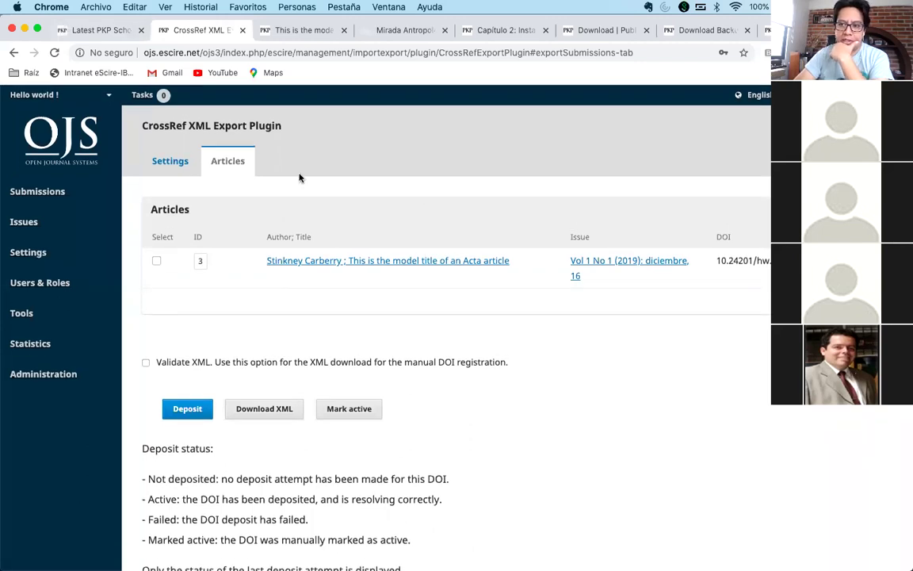
click(752, 115)
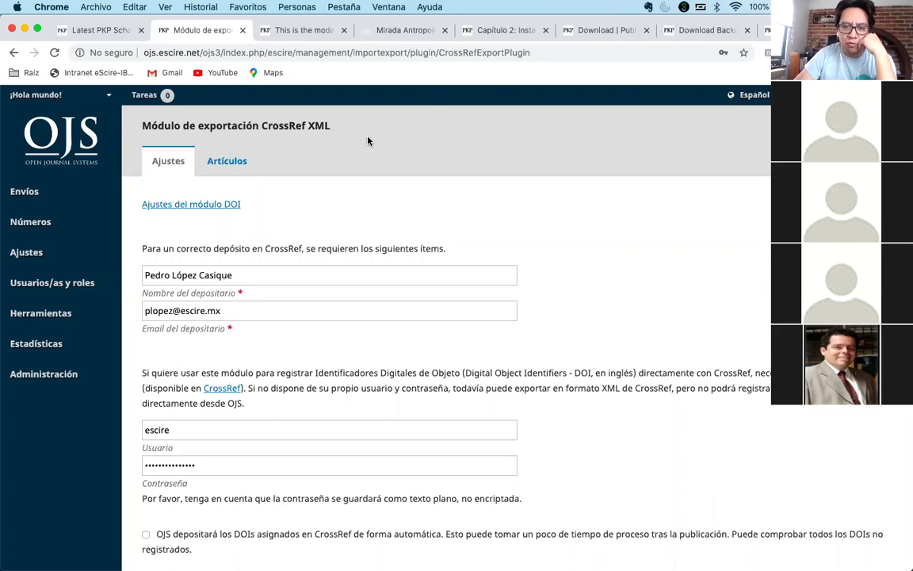
- Under Ajustes > Revista > Contacto, fill in the principal contact's Nombre and Correo electrónico
mouse_move(32, 252)
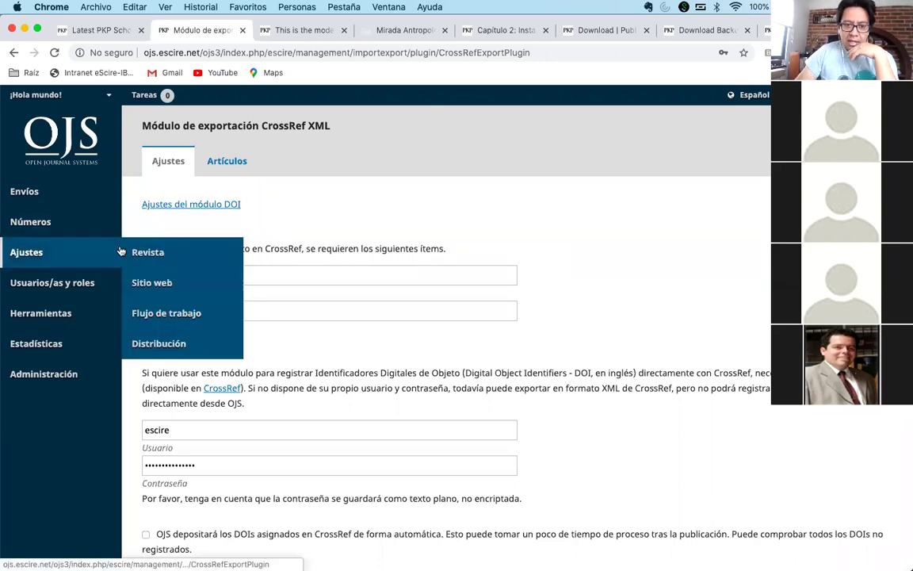
click(163, 283)
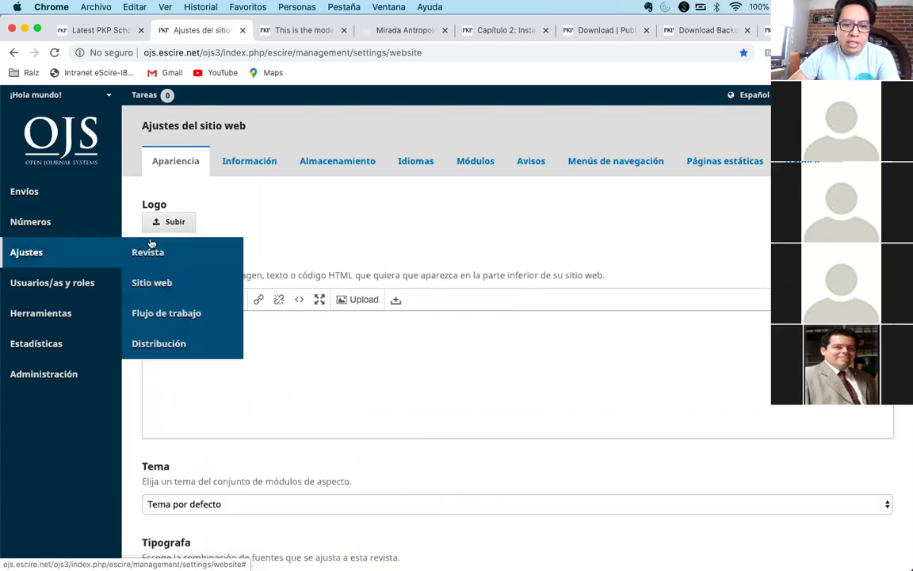
click(152, 248)
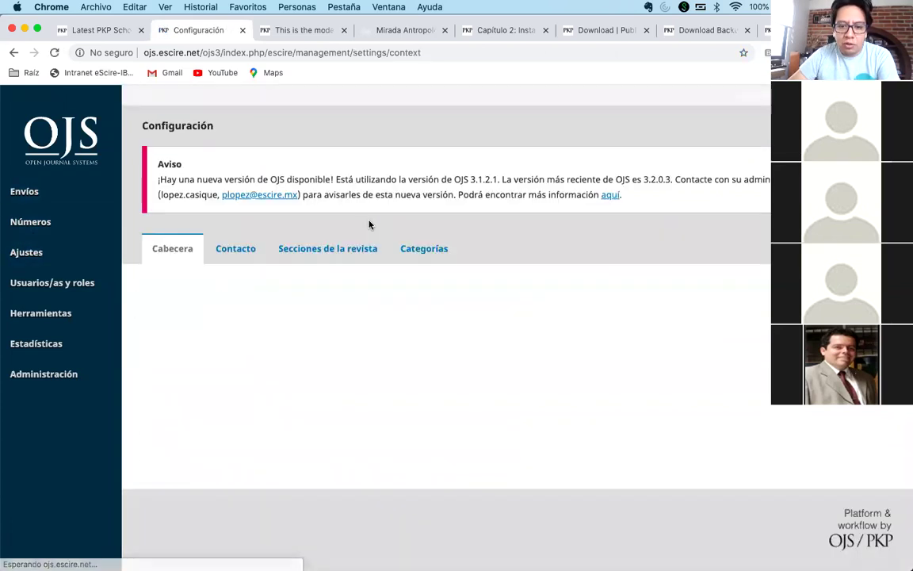
click(235, 250)
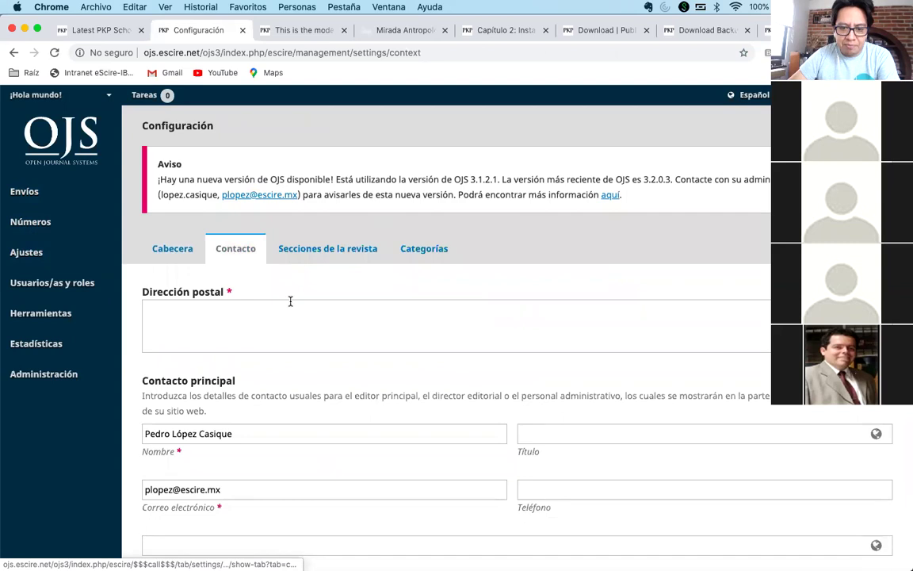
scroll(291, 302, down, 5)
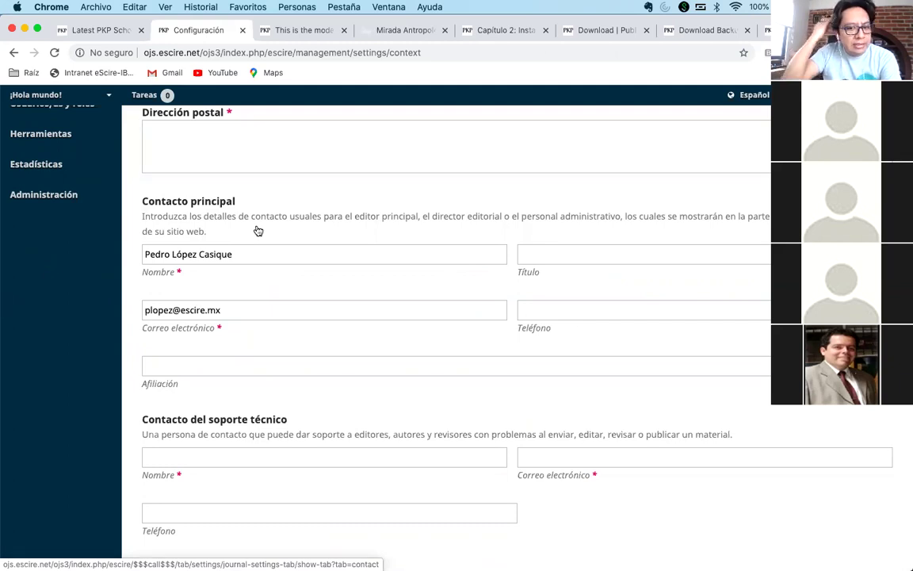
double_click(269, 309)
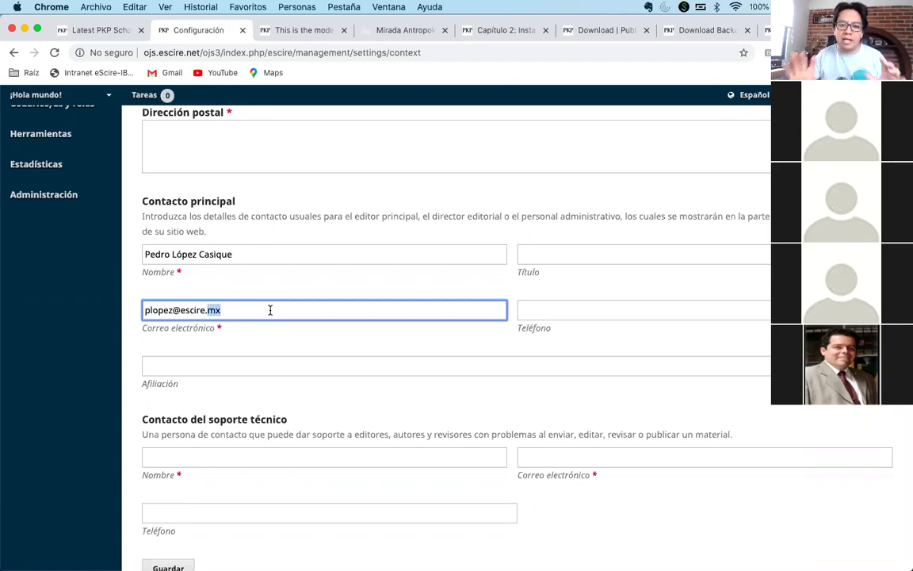
scroll(270, 310, up, 1)
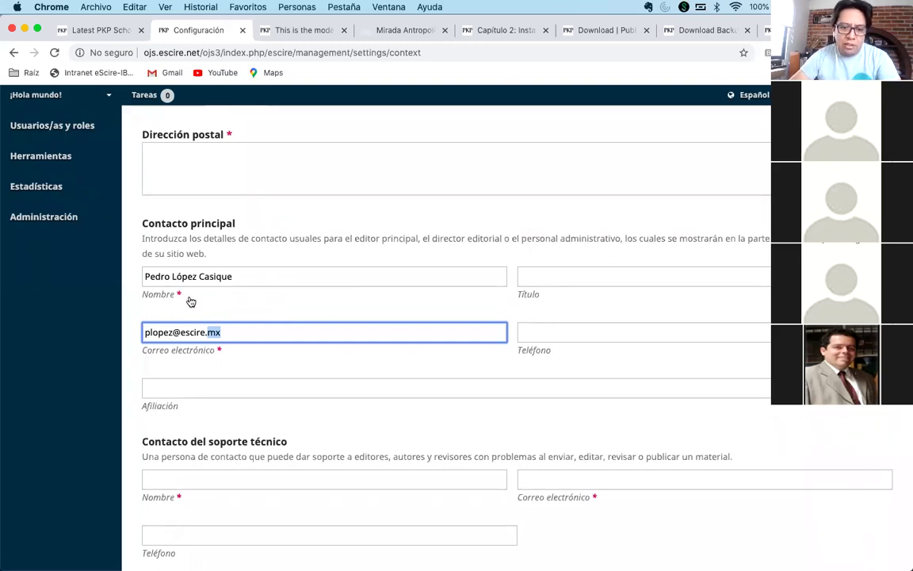
scroll(178, 286, up, 5)
scroll(190, 301, up, 1)
- Open the Envío tab of the Flujo de trabajo settings
mouse_move(44, 254)
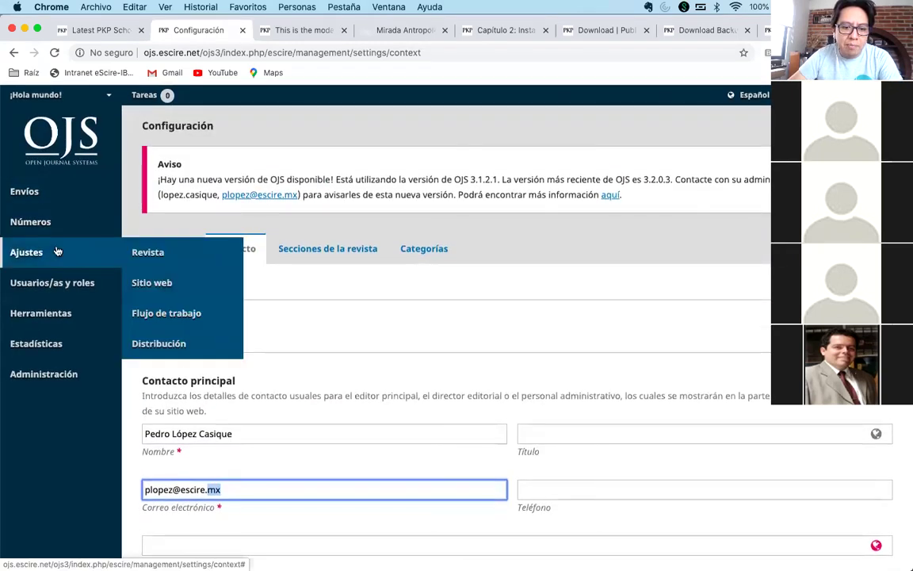
click(190, 313)
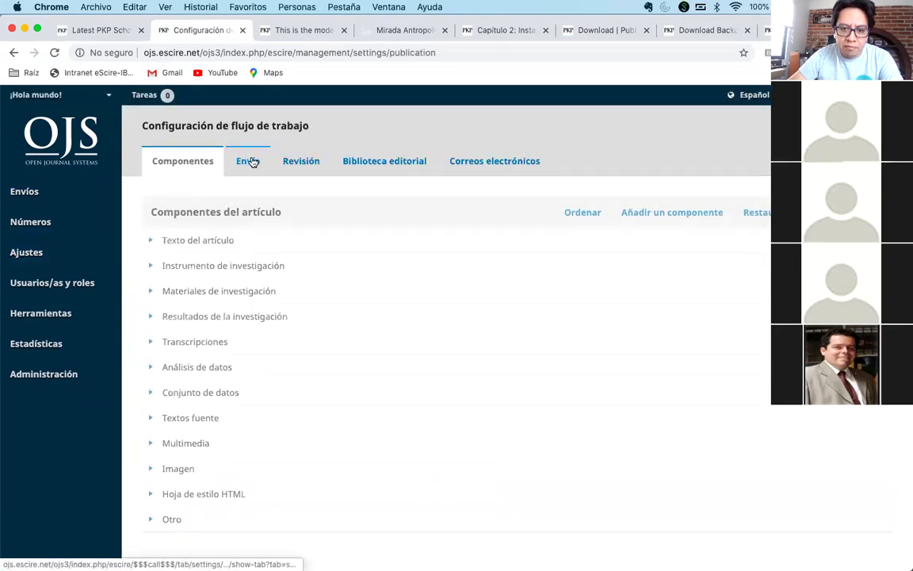
click(249, 159)
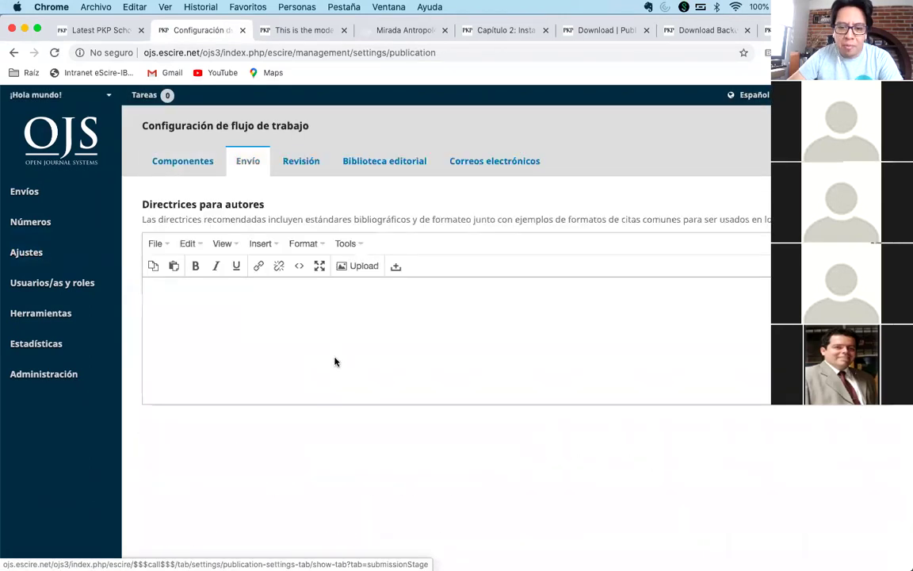
scroll(335, 362, down, 1)
scroll(334, 361, down, 8)
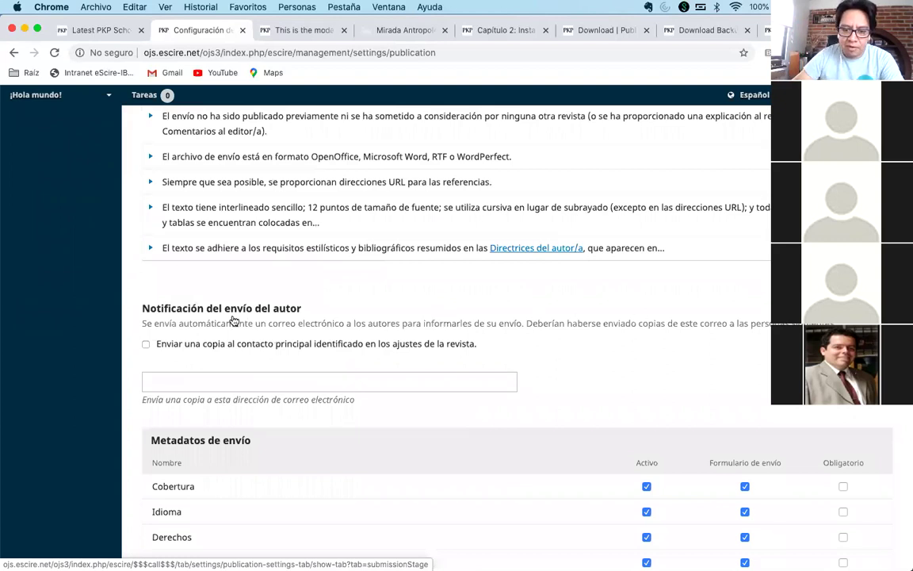
scroll(232, 320, down, 2)
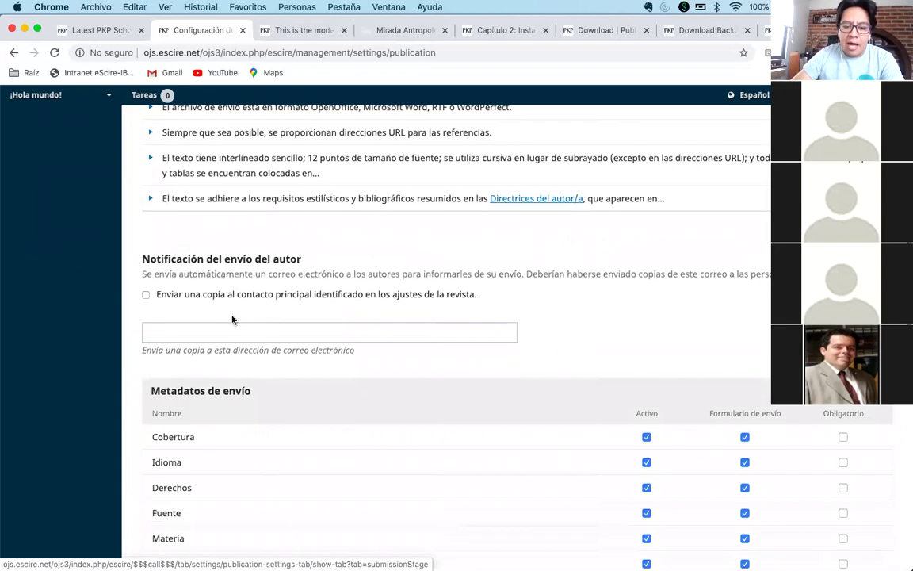
- Check 'Enviar una copia al contacto principal' for author submission notifications
click(147, 298)
click(189, 331)
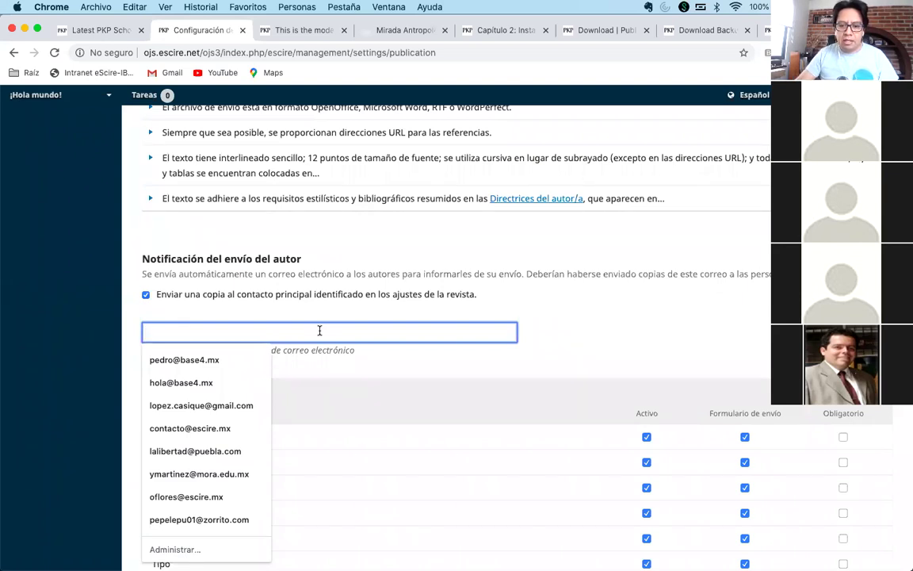
scroll(319, 330, up, 3)
scroll(319, 329, up, 4)
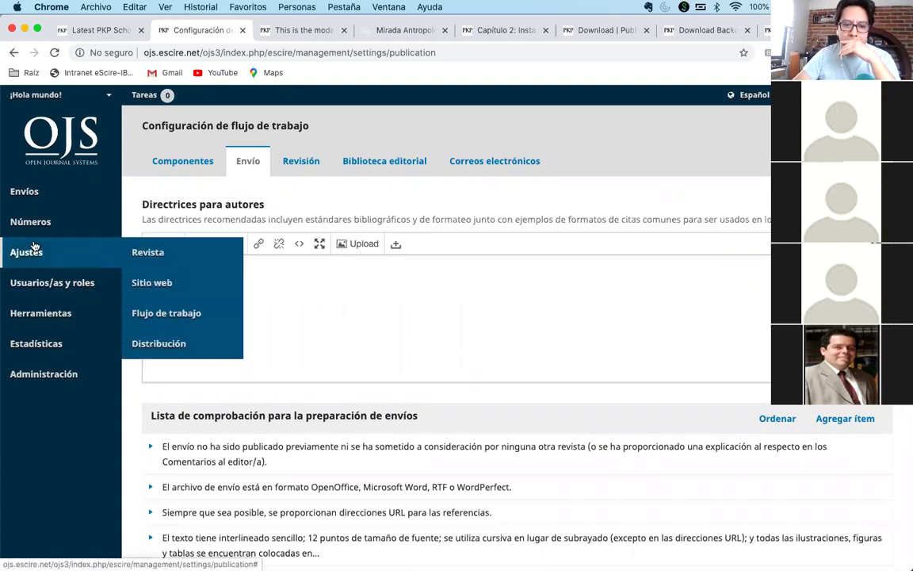
scroll(385, 306, down, 10)
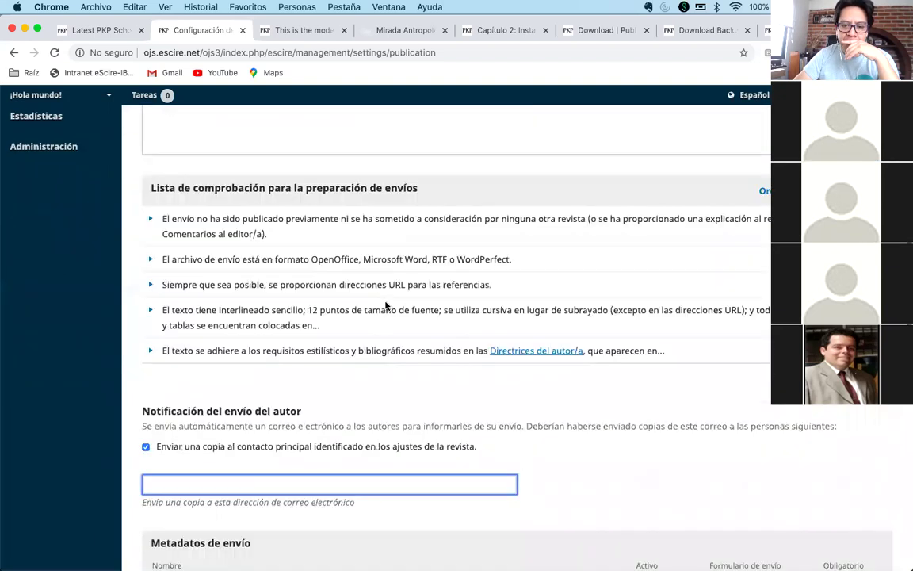
scroll(385, 306, up, 2)
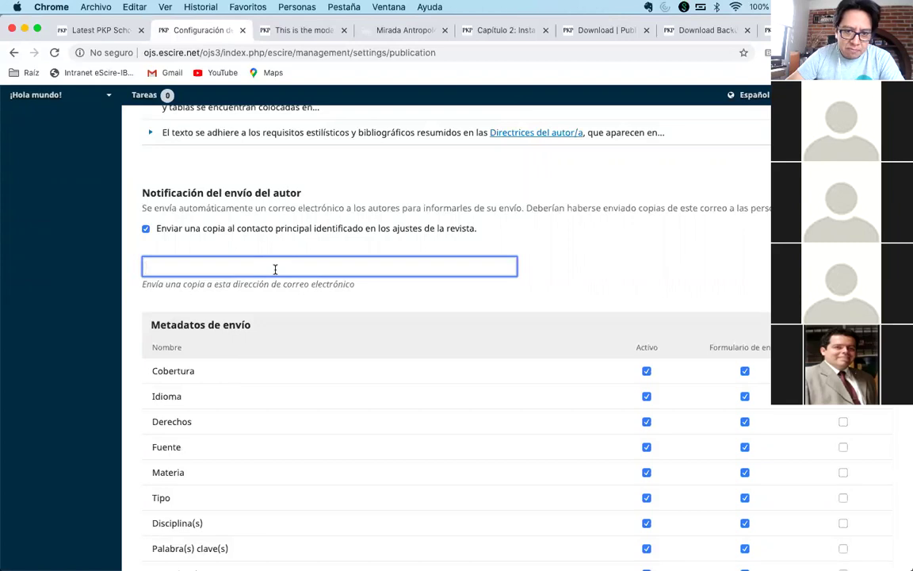
scroll(275, 270, up, 5)
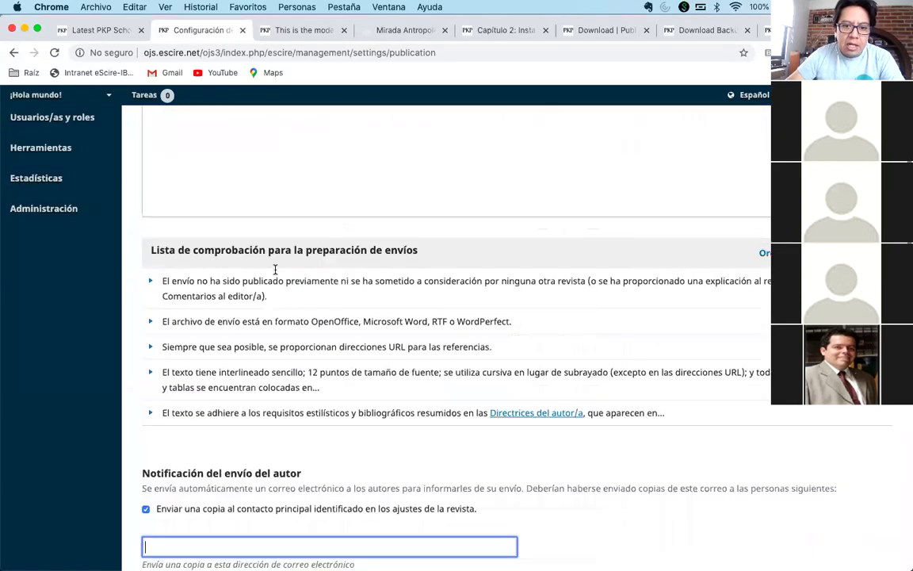
mouse_move(20, 252)
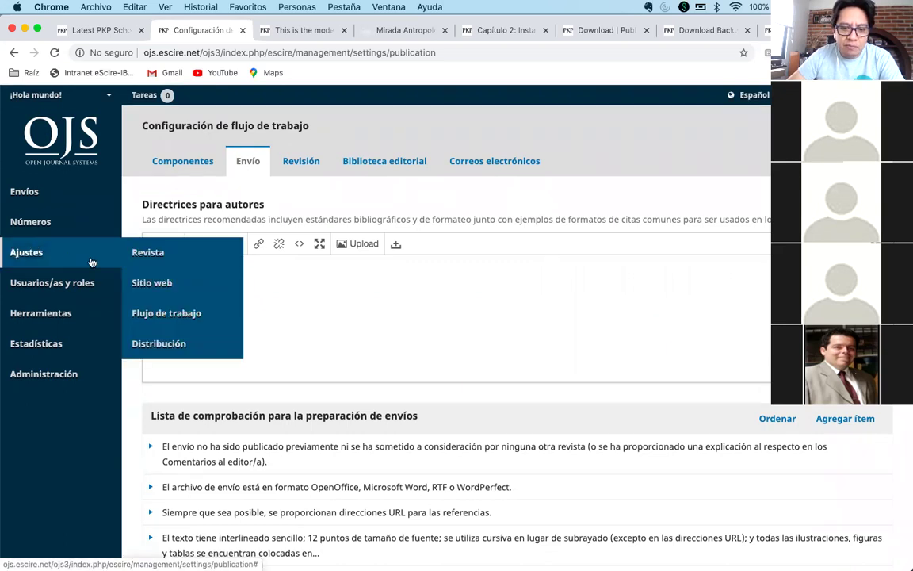
- Leave the workflow settings via Abandonar, then open the Artículos section from Secciones de la revista for editing
click(157, 253)
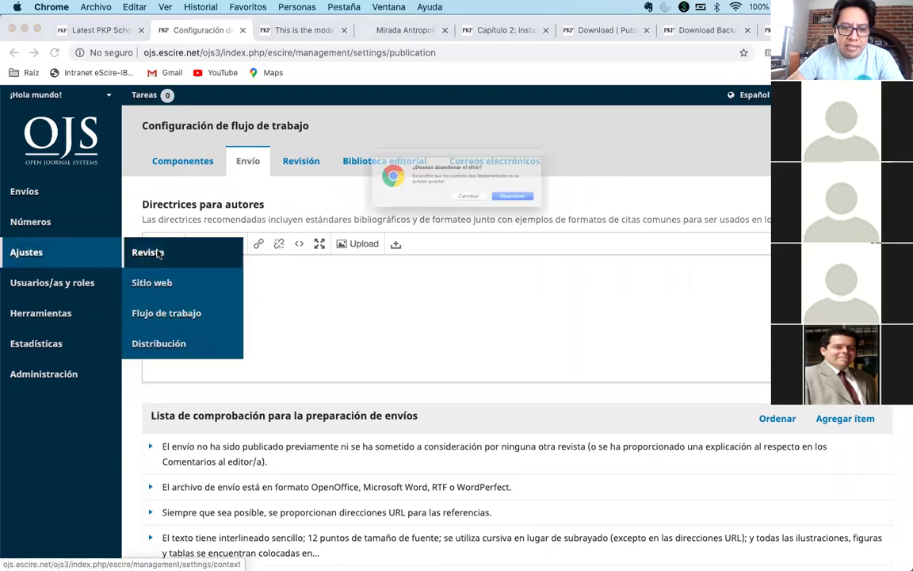
click(548, 208)
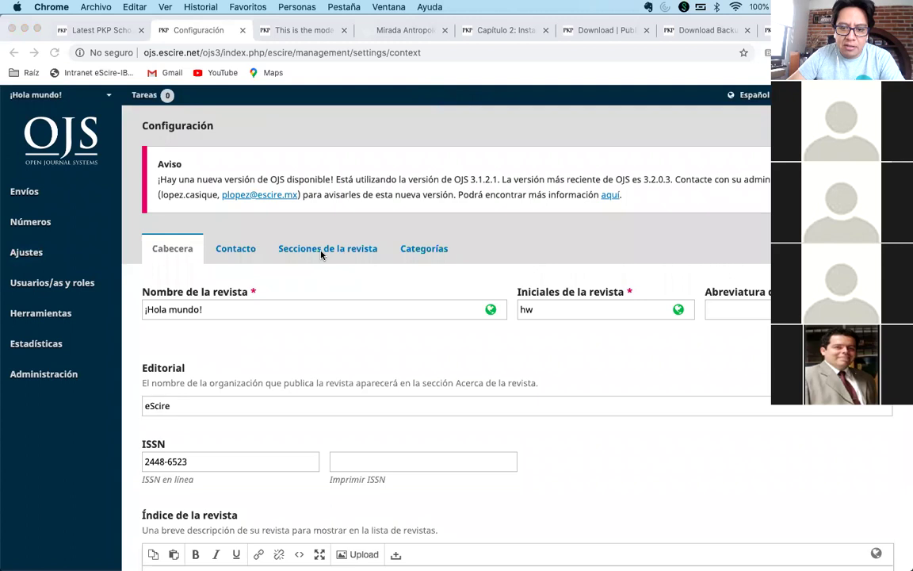
click(328, 251)
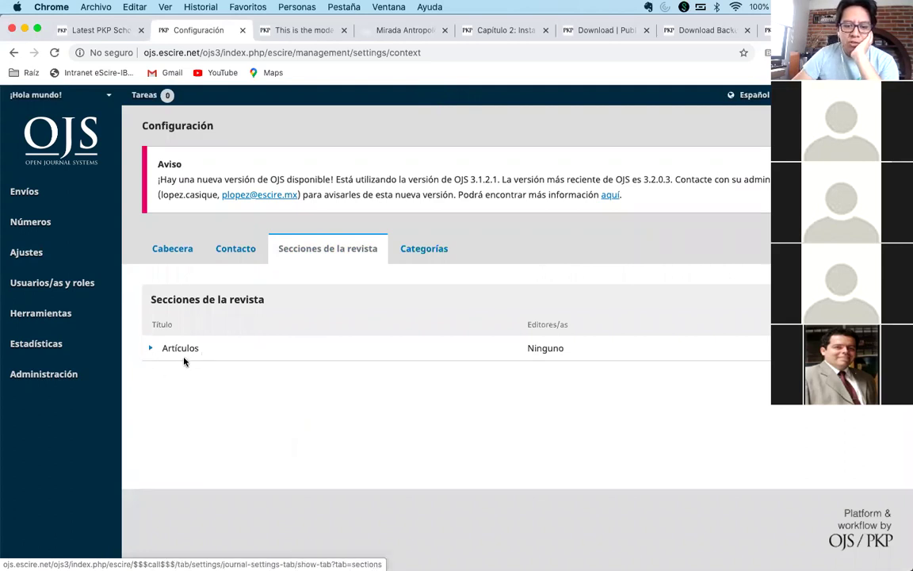
click(151, 351)
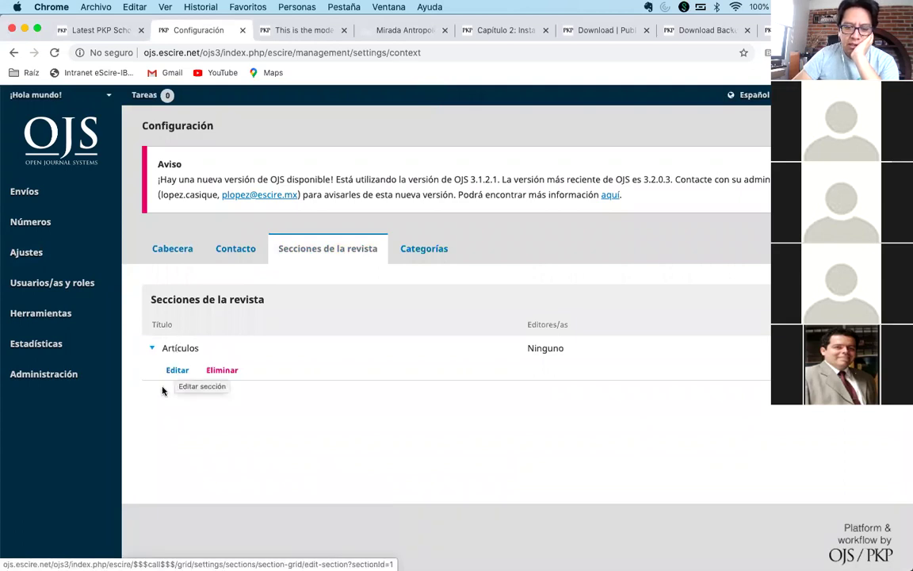
click(177, 372)
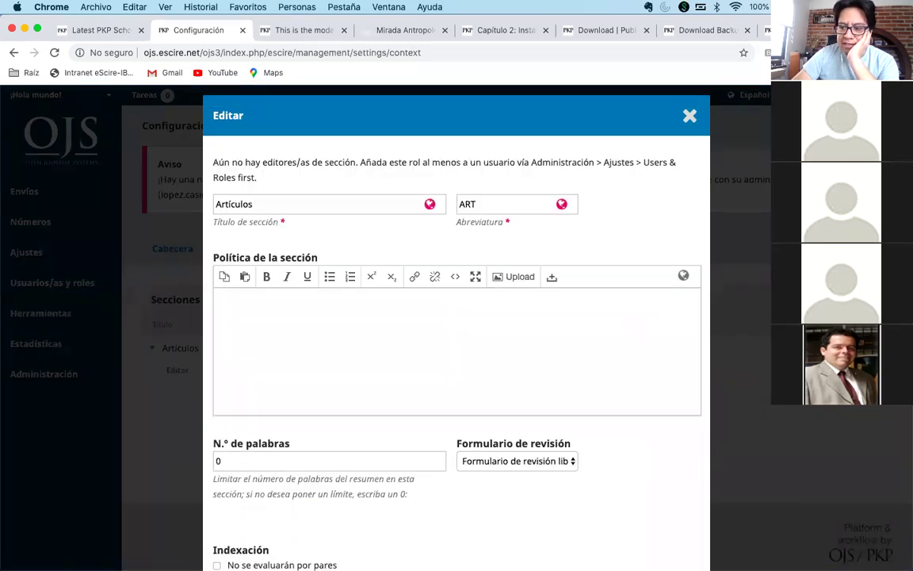
scroll(481, 386, down, 5)
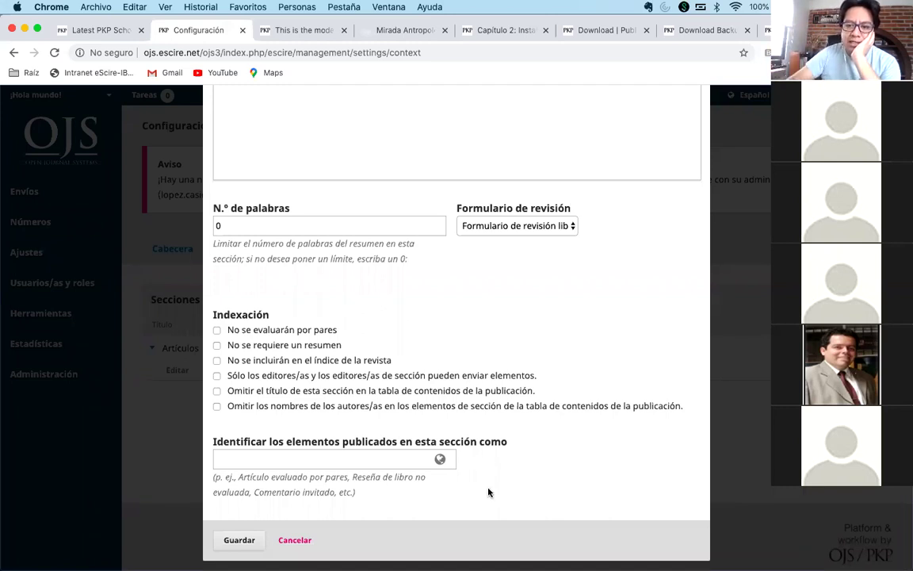
scroll(488, 492, up, 5)
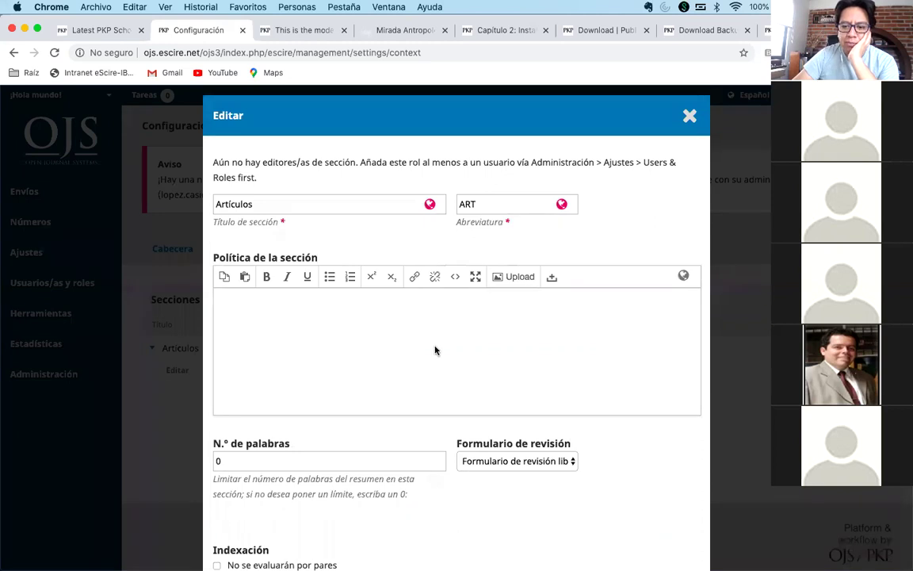
scroll(434, 351, down, 4)
scroll(434, 350, down, 2)
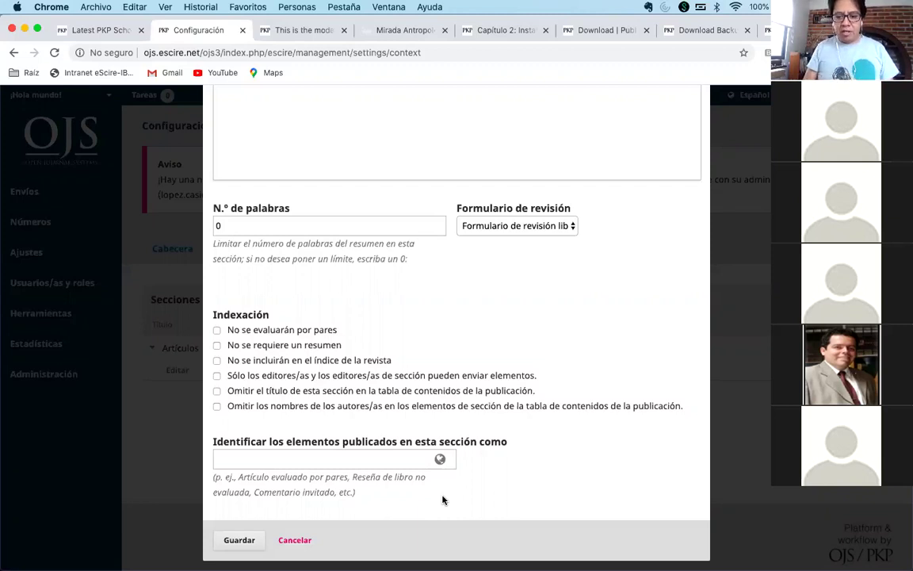
scroll(442, 499, up, 5)
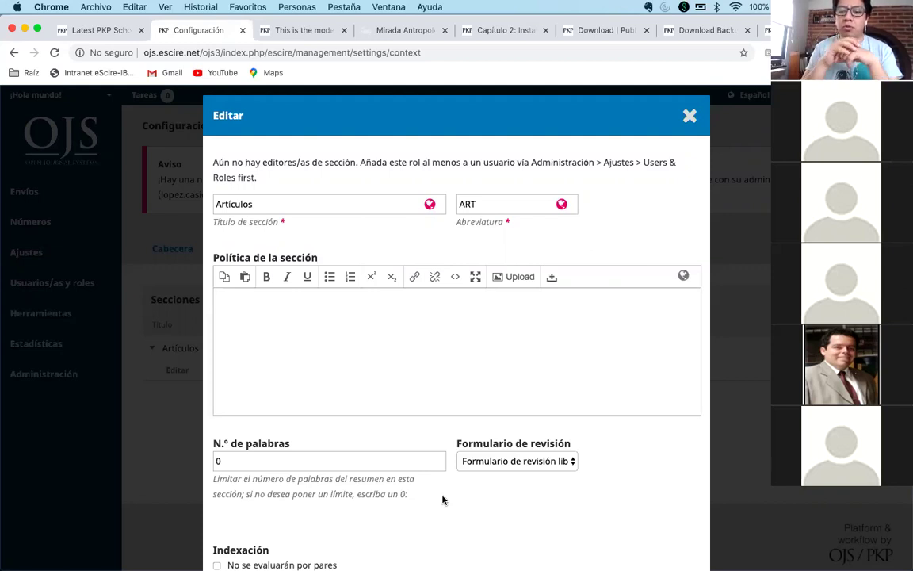
- Open a new Chrome tab with Cmd+T on the Google start page
key(super+t)
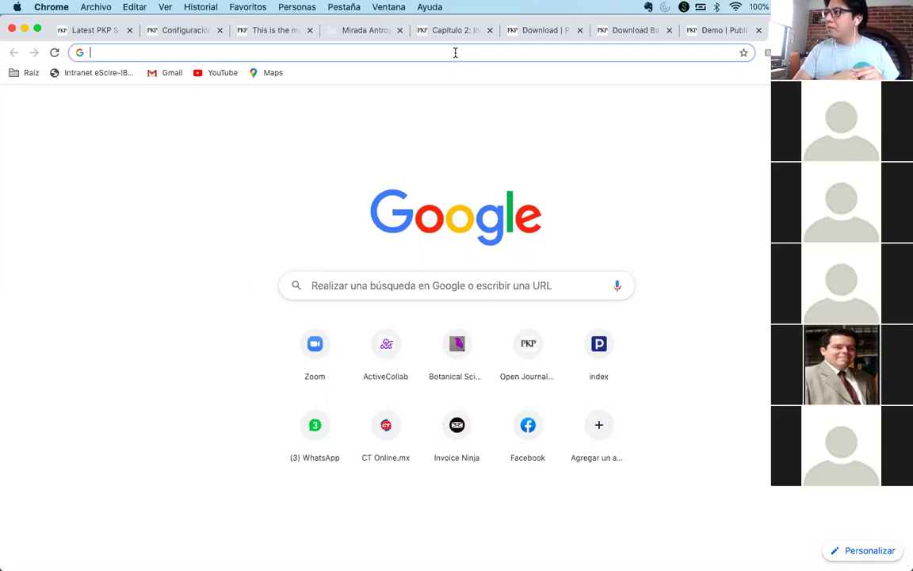
- Enter 'editor' as the unsubmitted search query in the new tab's address bar
text(editor)
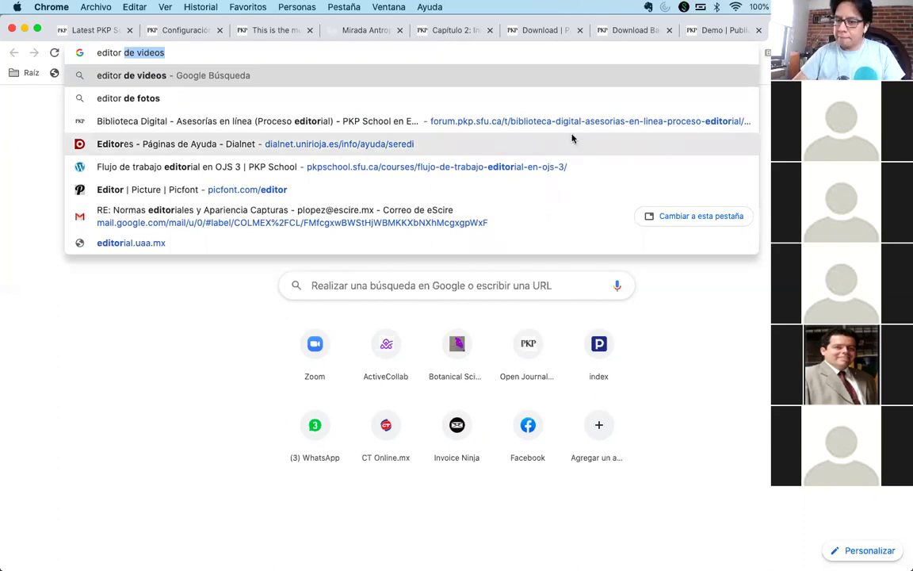
click(278, 54)
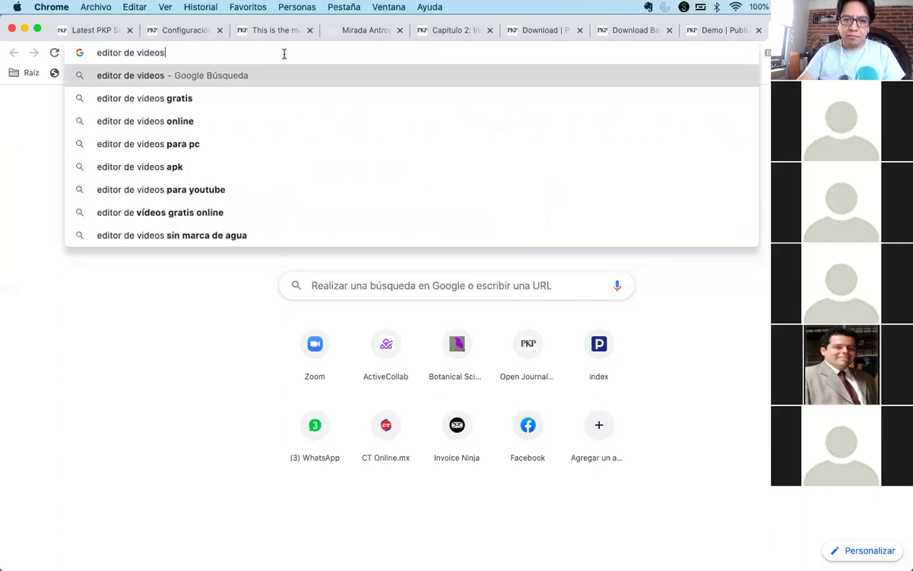
key(BackSpace)
key(BackSpace)
key(BackSpace)
key(BackSpace)
key(BackSpace)
key(BackSpace)
key(BackSpace)
key(BackSpace)
key(BackSpace)
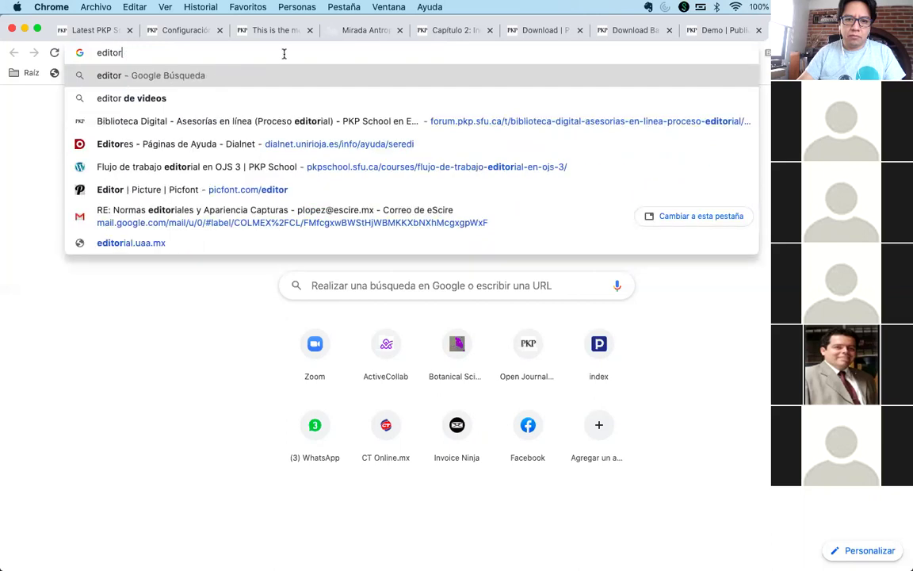
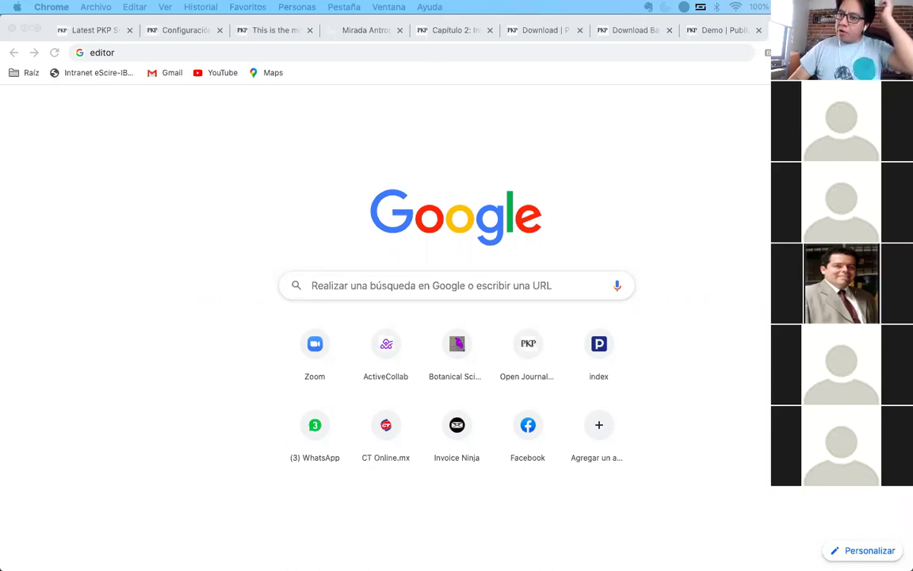
- In a new tab, search Google for 'editorial express'
click(744, 229)
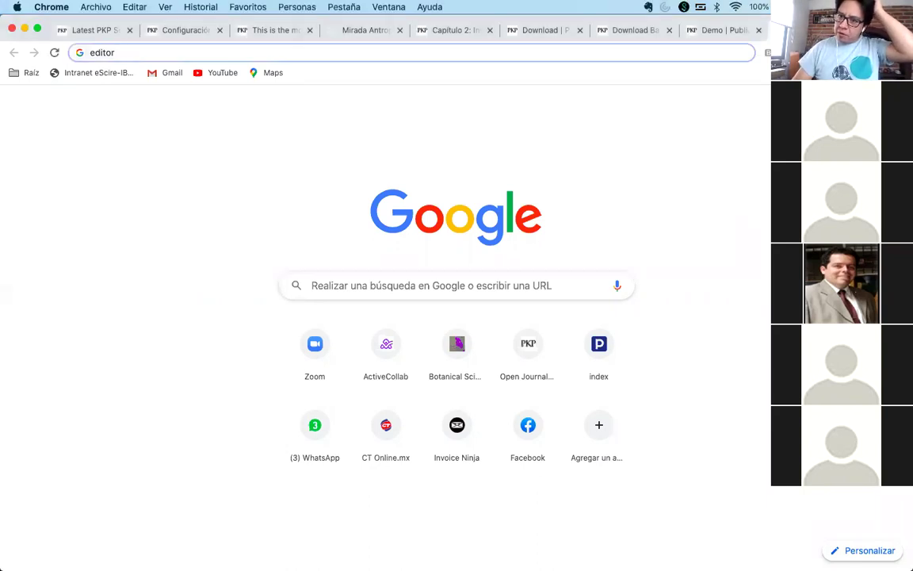
key(super+t)
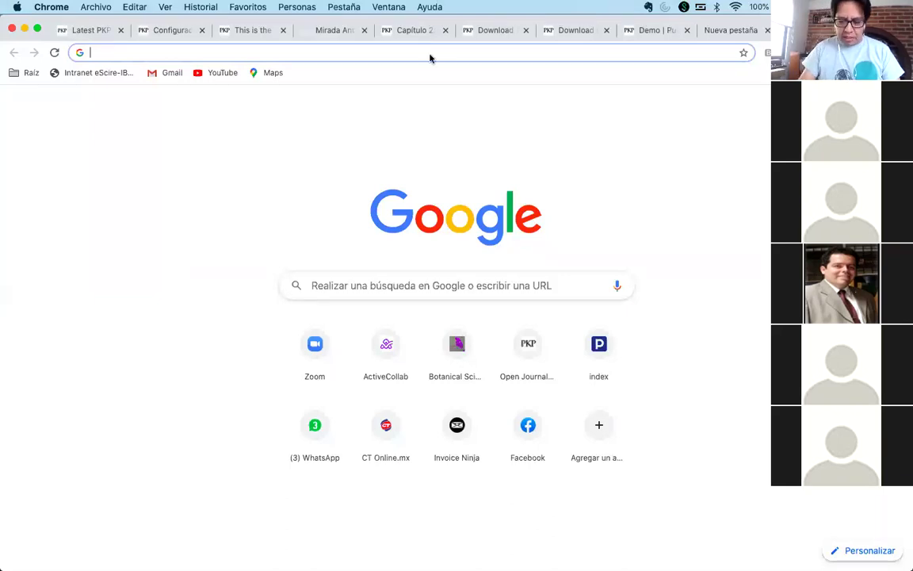
text(editorial expt)
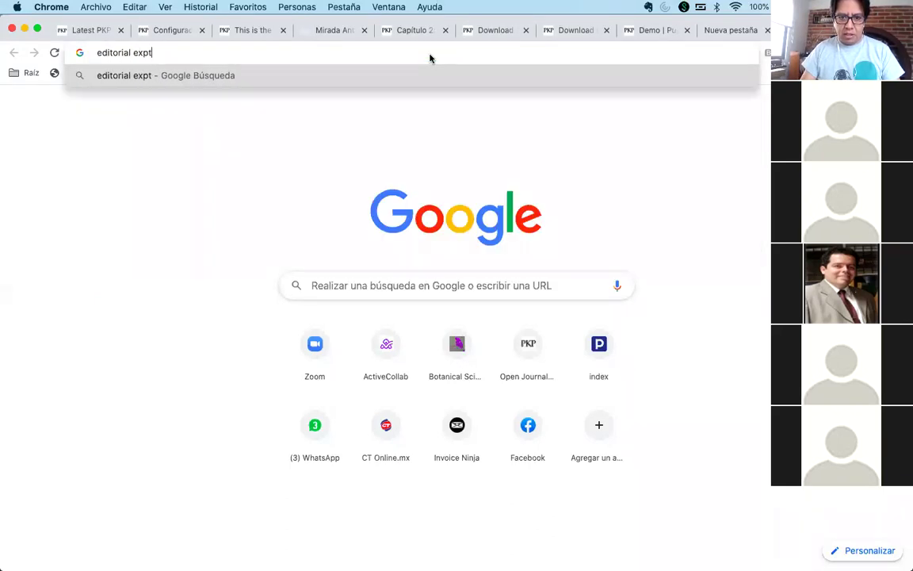
key(BackSpace)
text(ress)
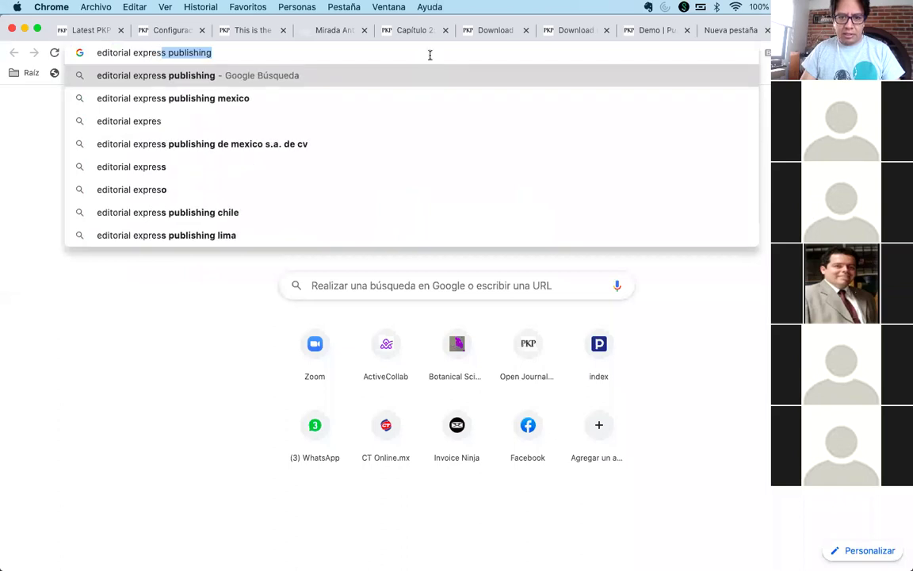
key(Return)
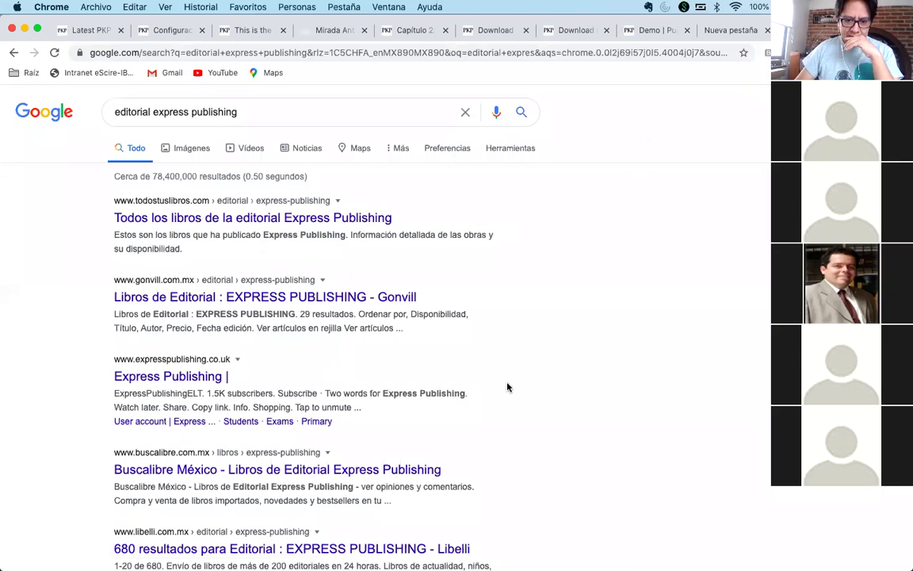
- Drop 'publishing' from the query so the search is just 'editorial express'
scroll(508, 387, down, 1)
click(243, 113)
double_click(205, 111)
key(BackSpace)
key(Return)
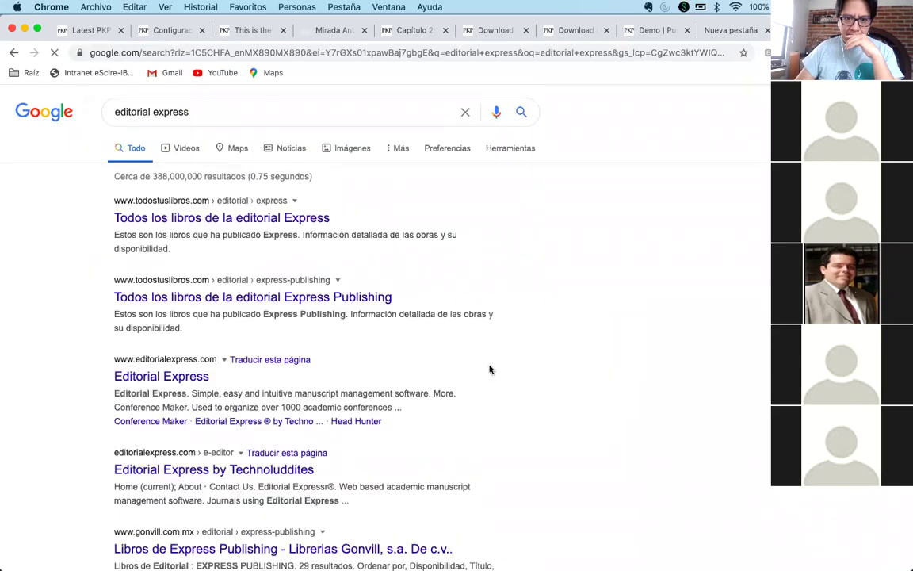
- Open the Editorial Express result in a new tab and switch to it
scroll(489, 370, down, 2)
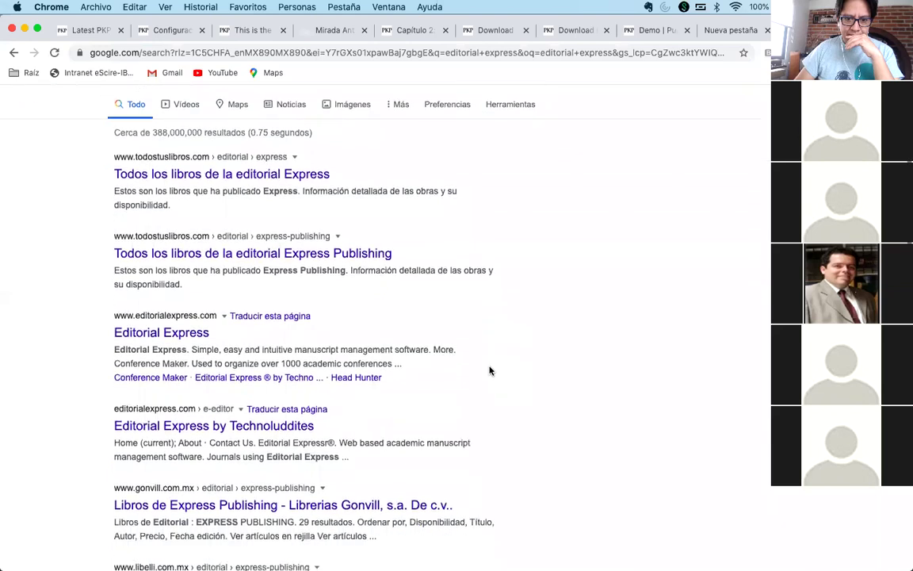
right_click(175, 314)
click(190, 319)
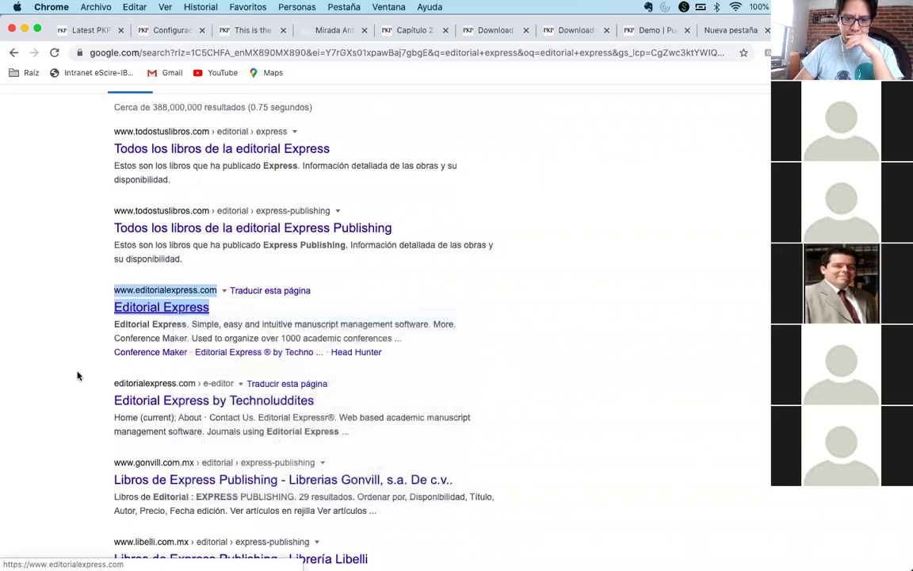
scroll(78, 376, down, 4)
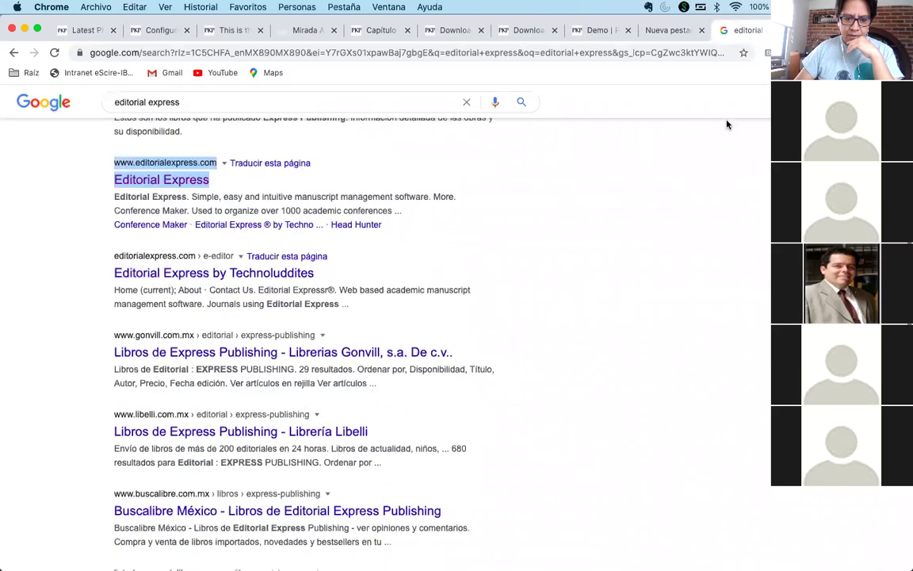
key(ctrl+Tab)
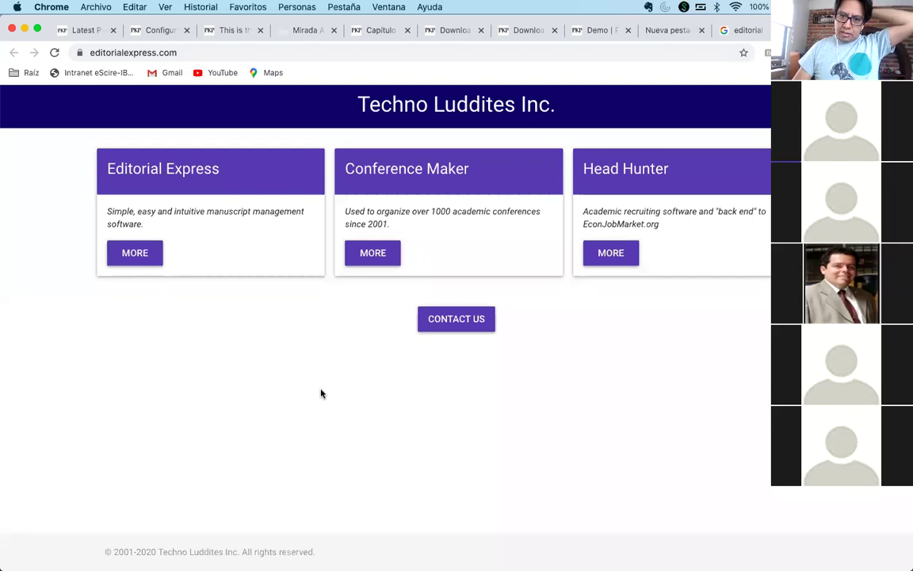
- Open the Editorial Express MORE page listing journals like Agricultural Economics and Algorithmic Finance
click(136, 253)
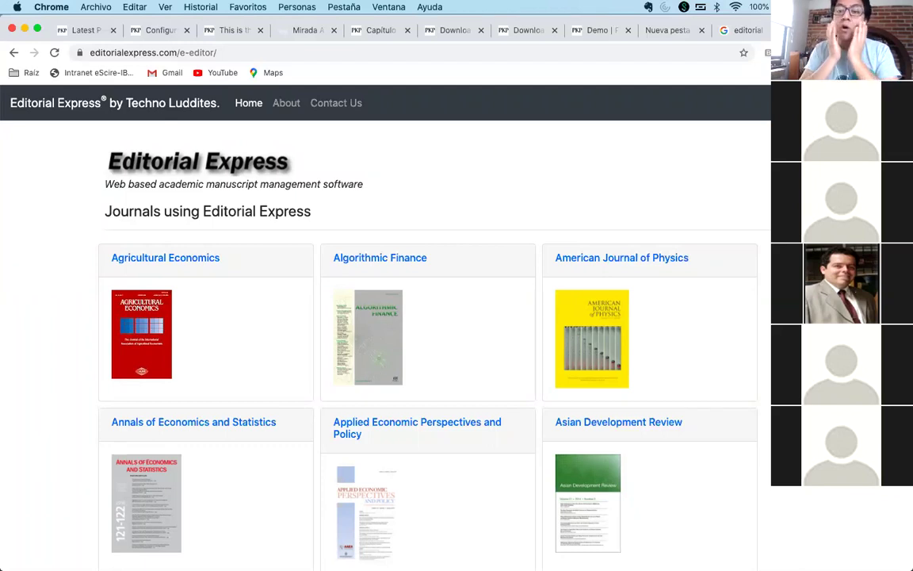
click(745, 31)
- Clear the selection, scroll back to the top of the 'editorial express' results, then close that tab
click(706, 177)
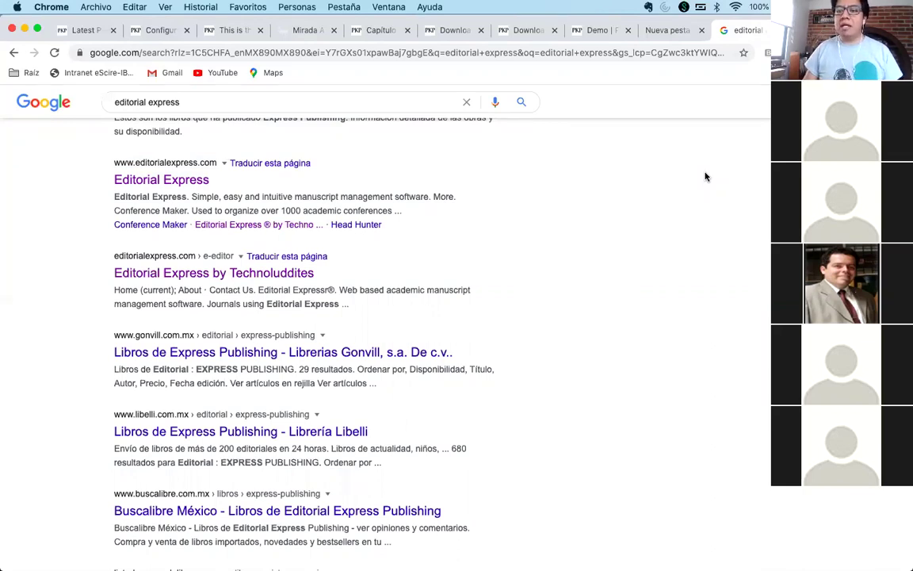
scroll(705, 177, up, 5)
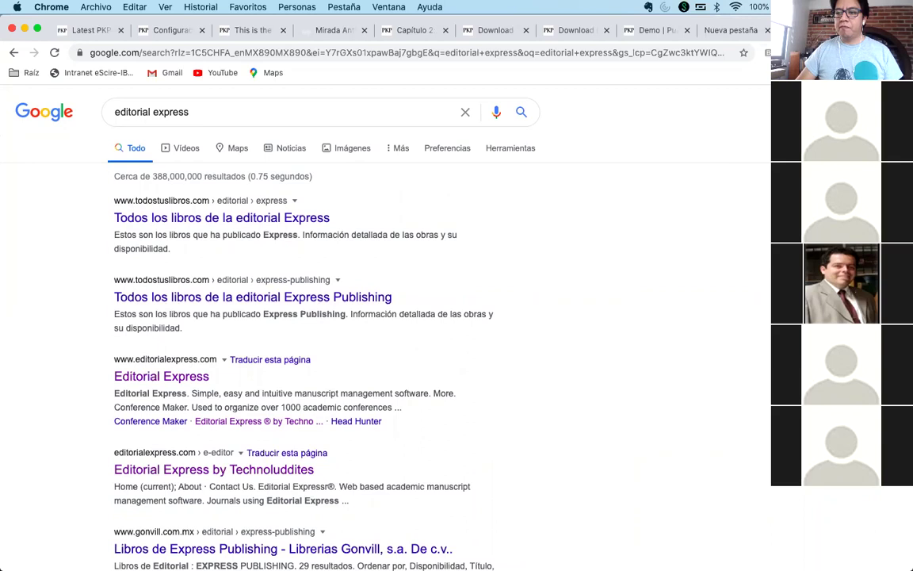
key(super+w)
key(super+w)
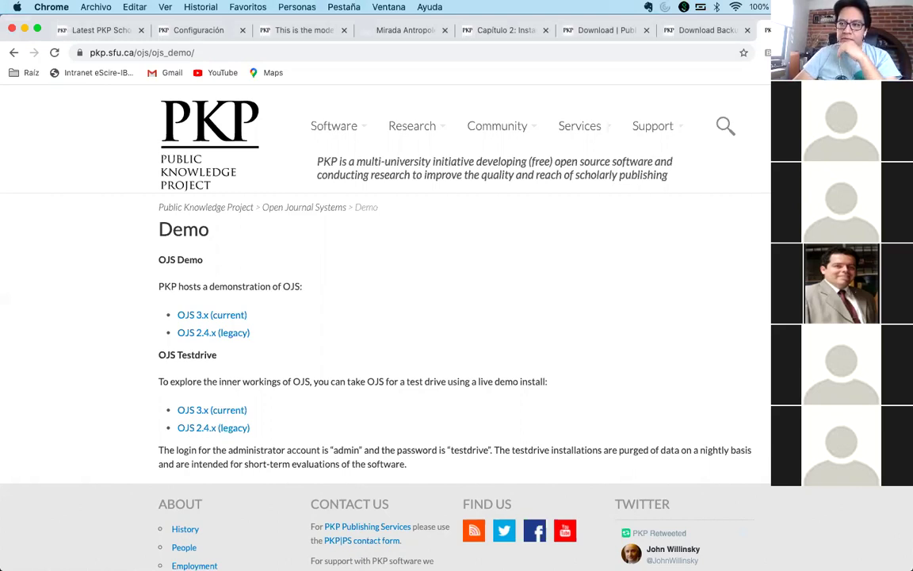
- Search Google for 'ojs themes' in a new tab
key(super+t)
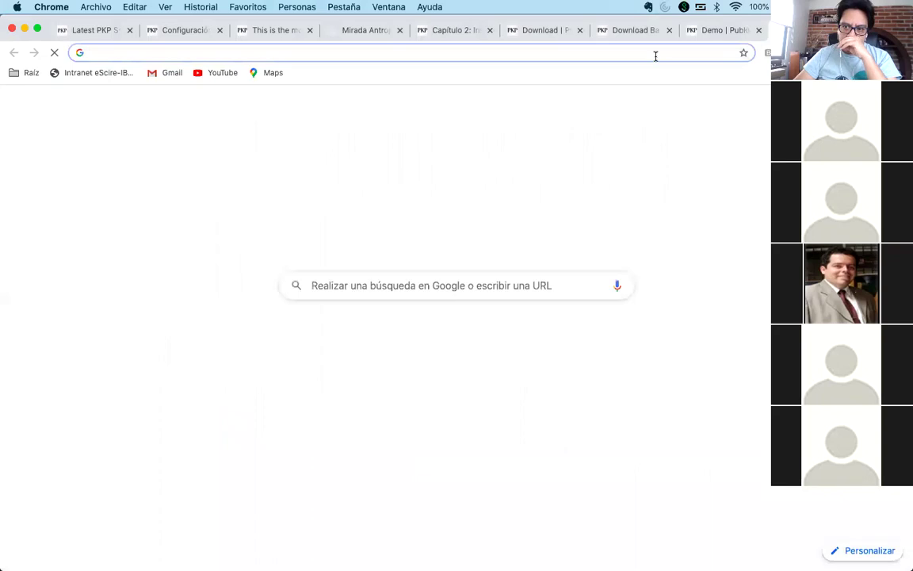
text(ojs themes)
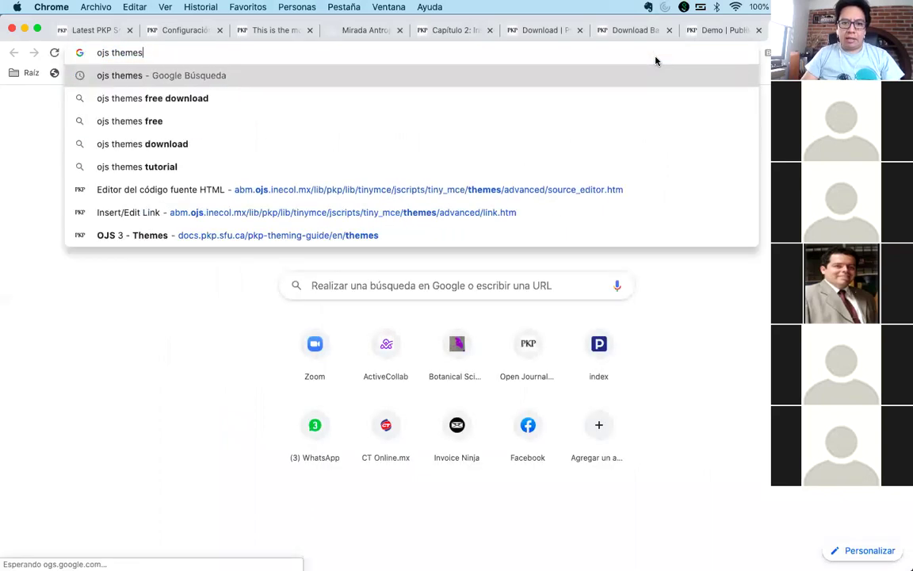
key(Return)
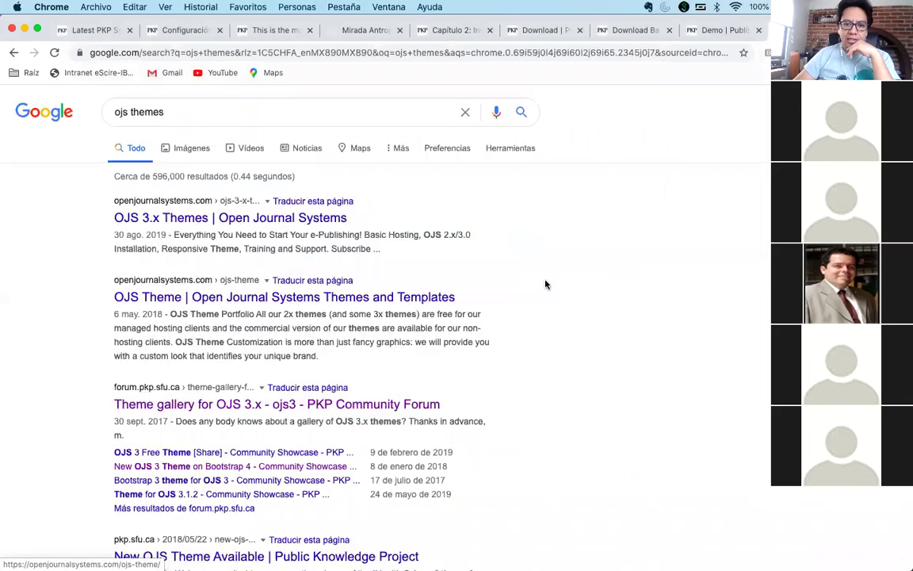
scroll(542, 320, down, 1)
scroll(542, 320, down, 3)
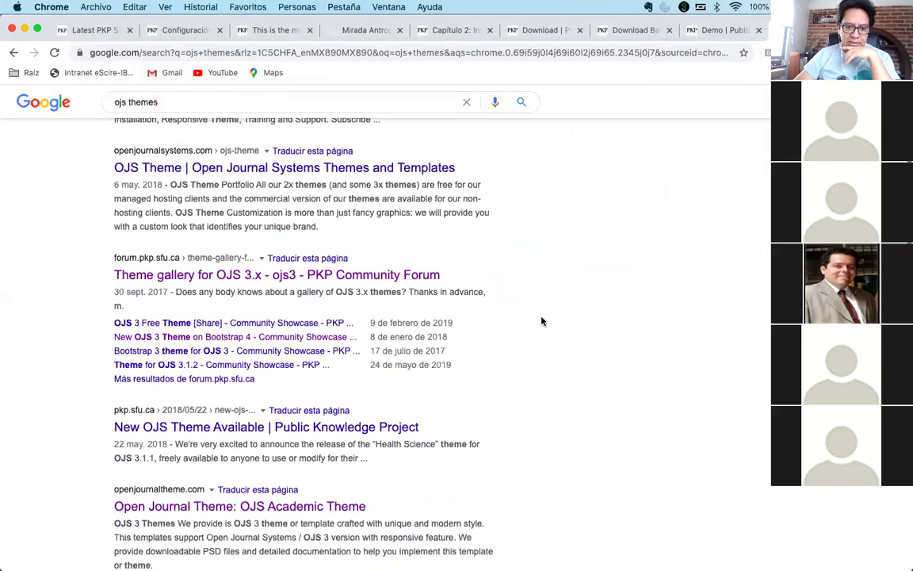
scroll(542, 320, up, 3)
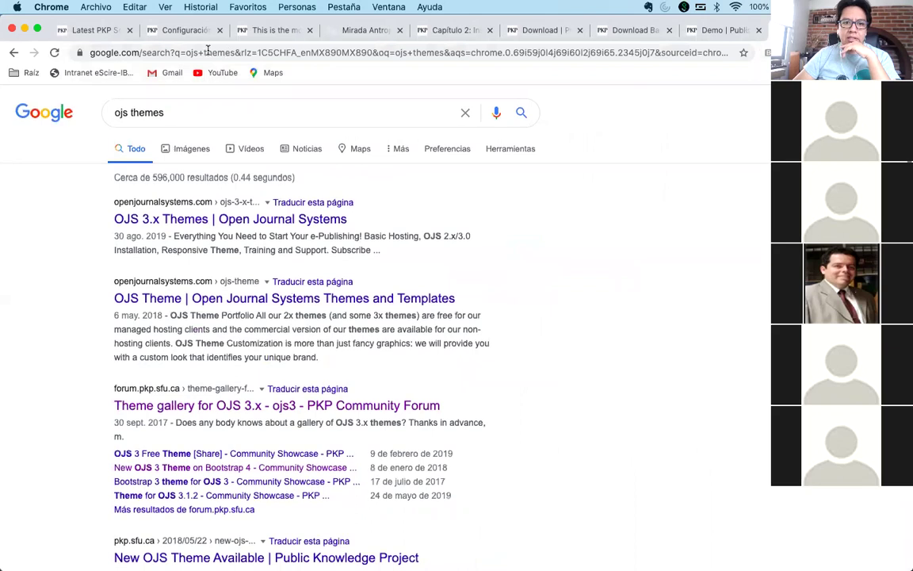
- Open the PKP Docs 'OJS 3 - Themes' page from the Raíz > PKP bookmarks
click(26, 73)
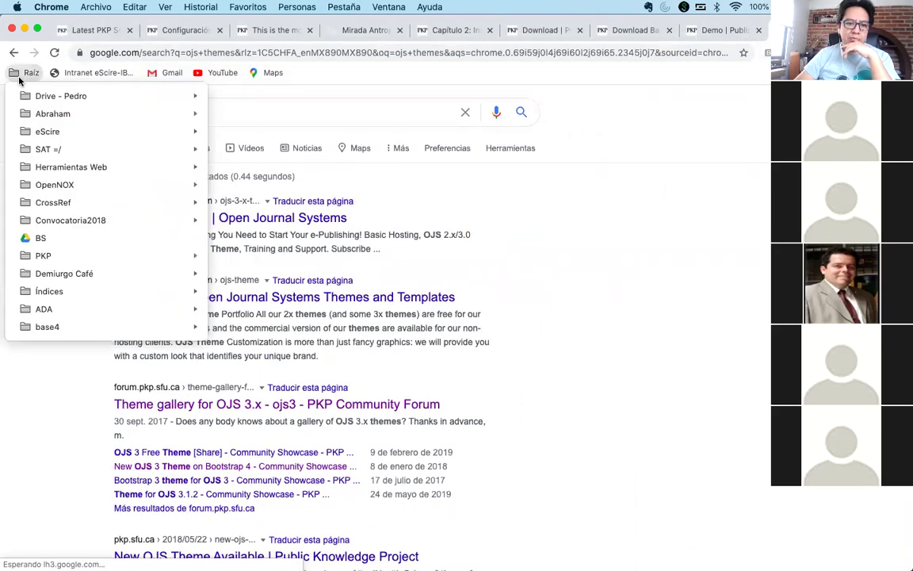
mouse_move(109, 255)
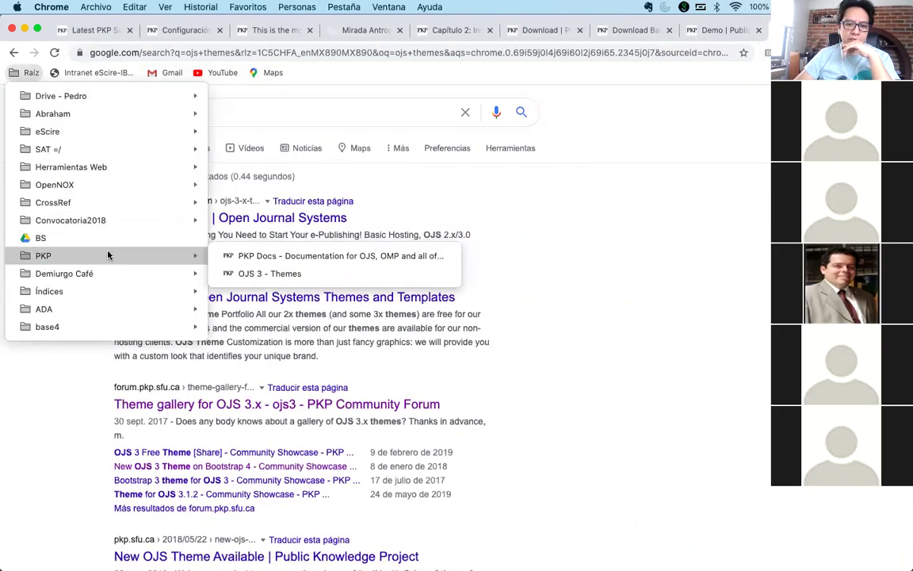
click(252, 273)
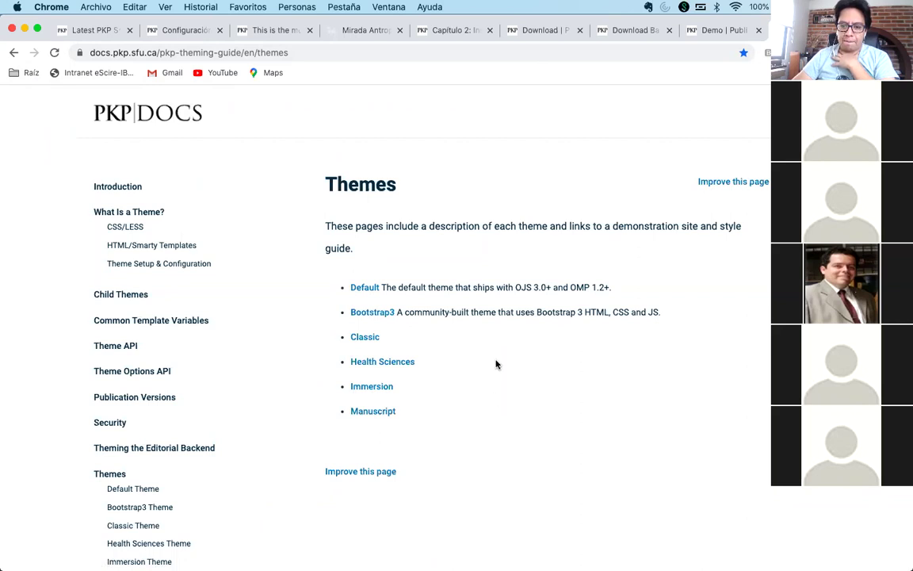
- Open the Default theme's description page in a new tab and switch to it
click(385, 54)
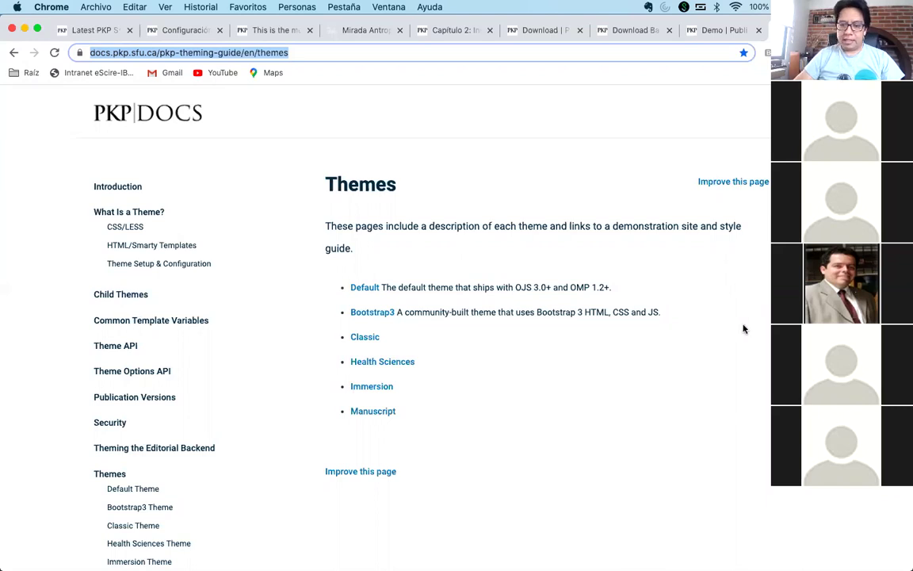
click(671, 296)
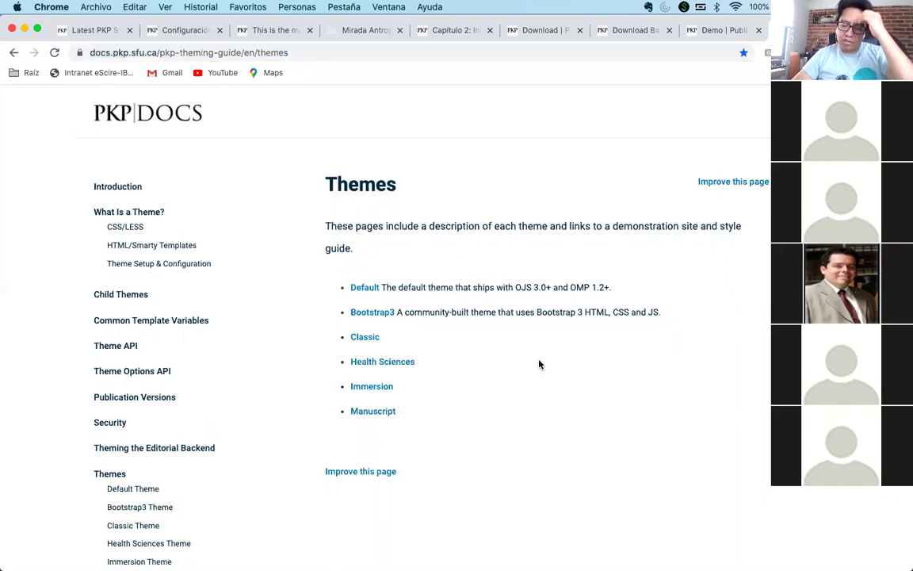
right_click(363, 291)
click(412, 292)
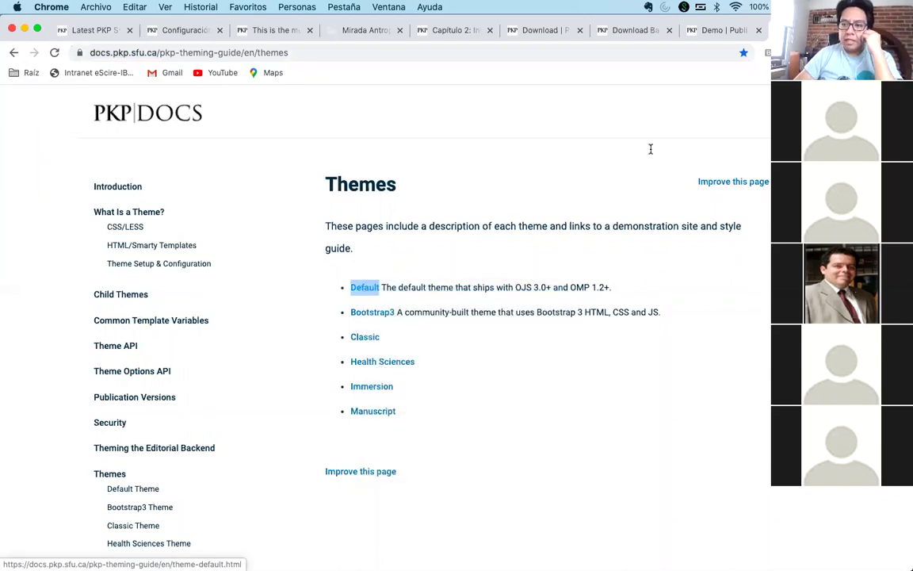
click(808, 30)
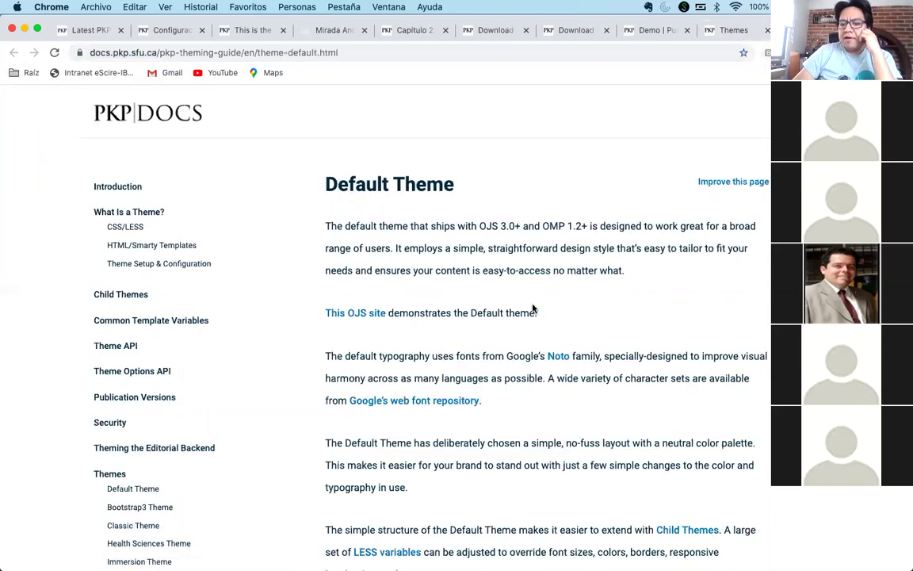
- Visit the Default theme demo at 100% zoom and open the Scholarly Associations article
click(355, 314)
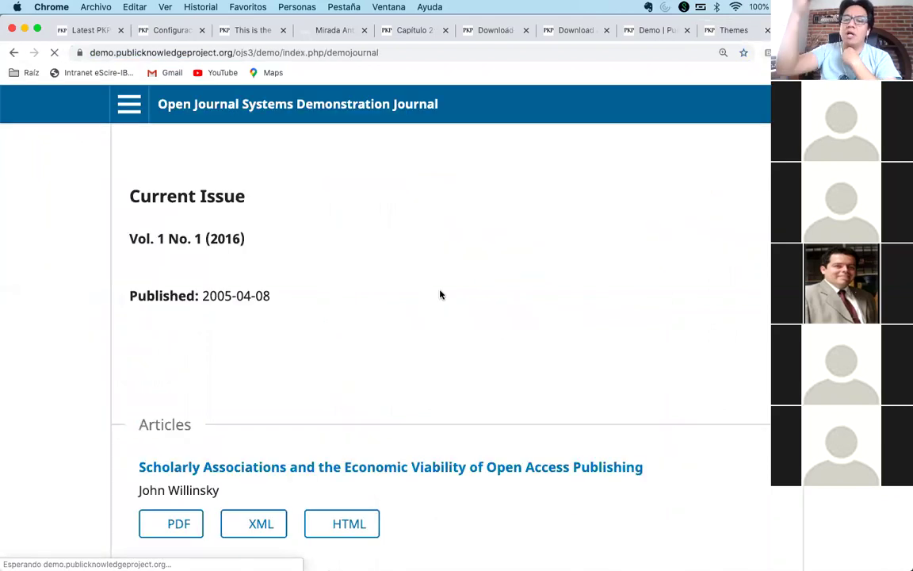
click(723, 53)
click(712, 77)
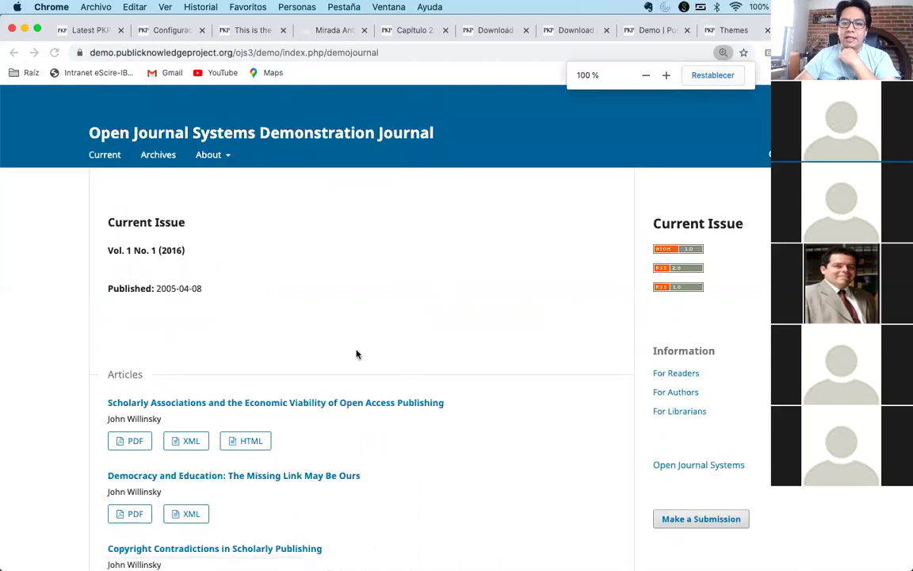
scroll(454, 366, down, 4)
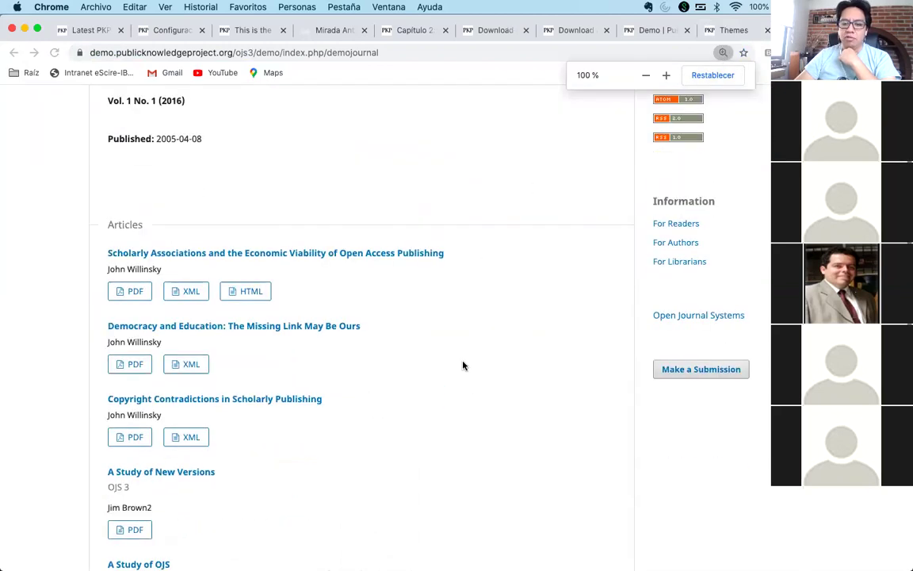
click(302, 255)
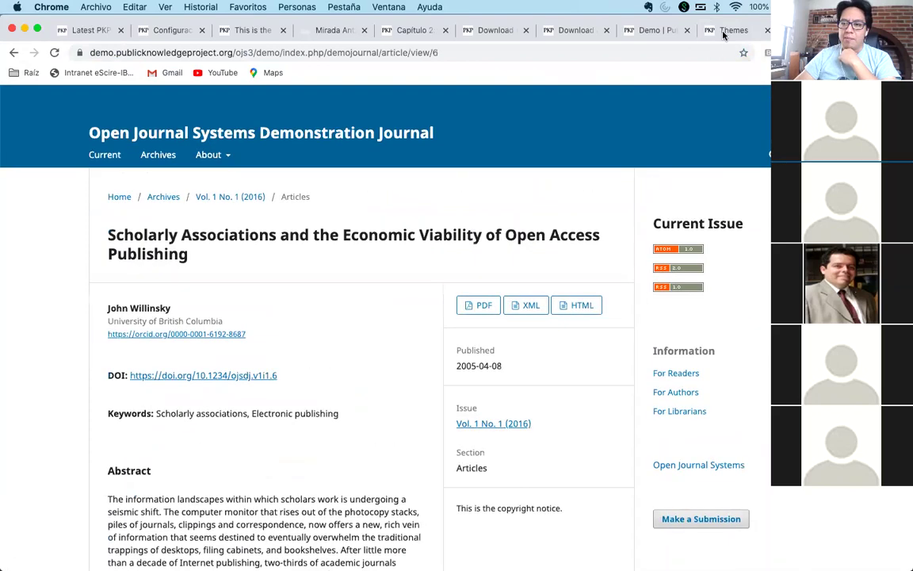
- Open the Health Sciences and Manuscript theme pages and their demo journals
click(729, 30)
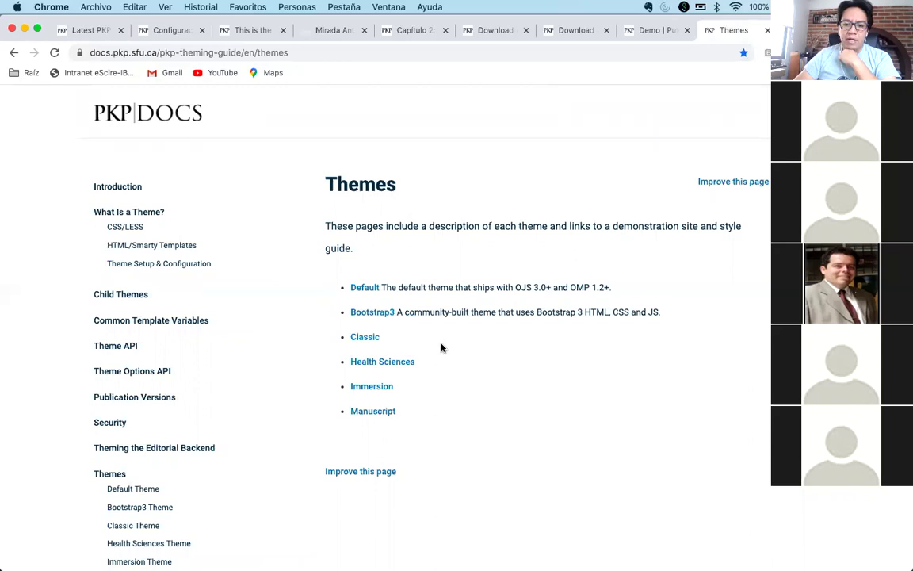
right_click(407, 364)
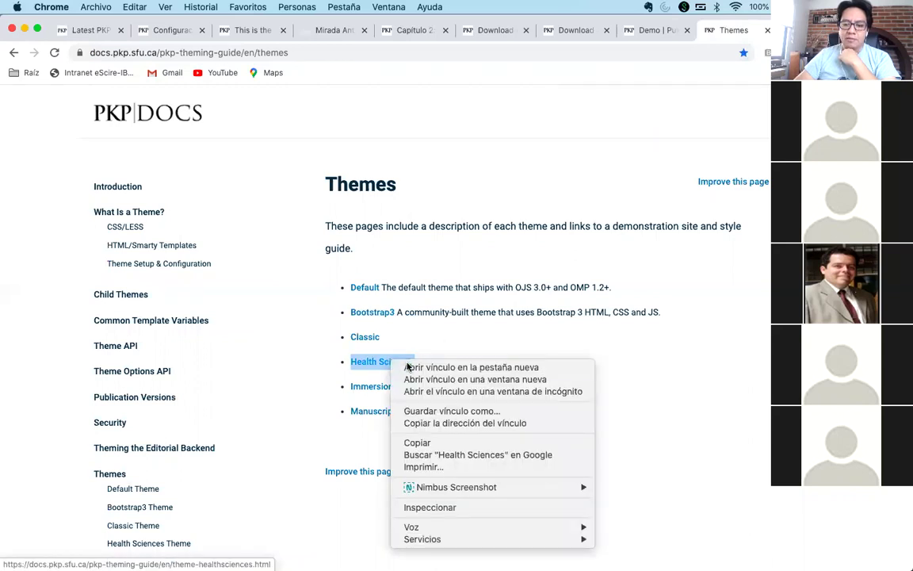
click(409, 367)
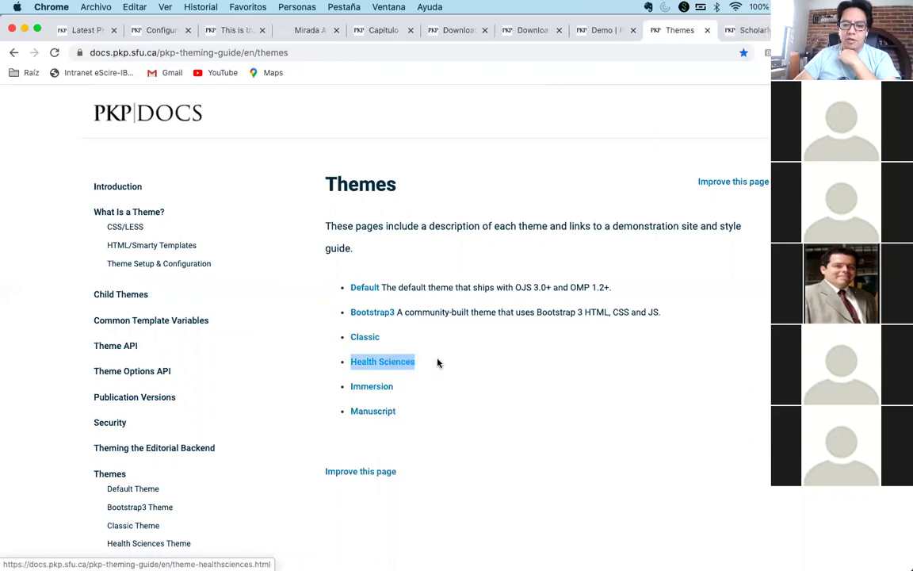
click(374, 412)
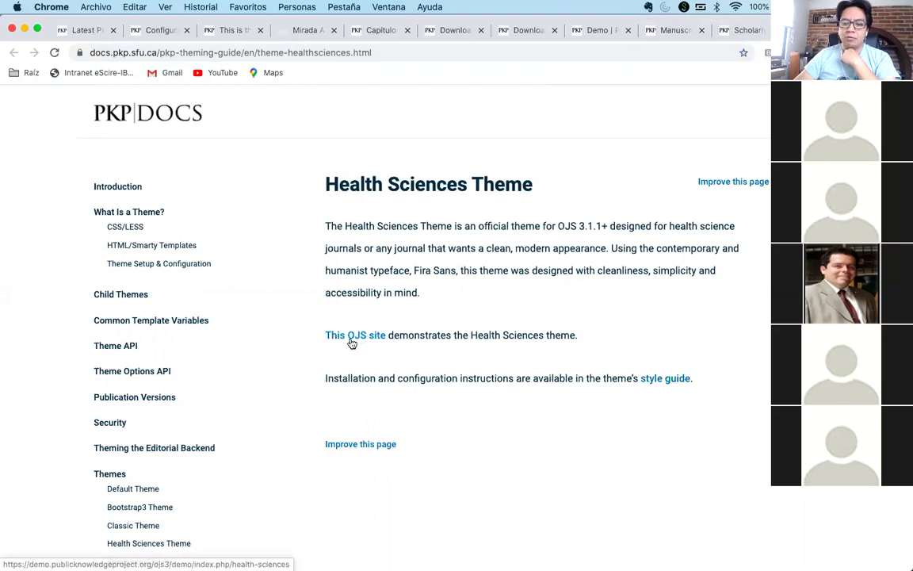
click(352, 342)
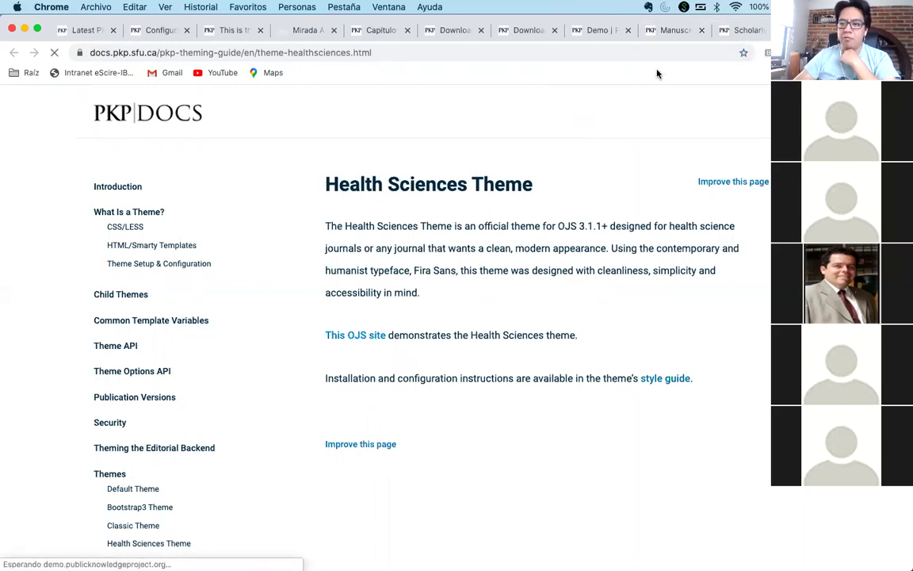
click(674, 31)
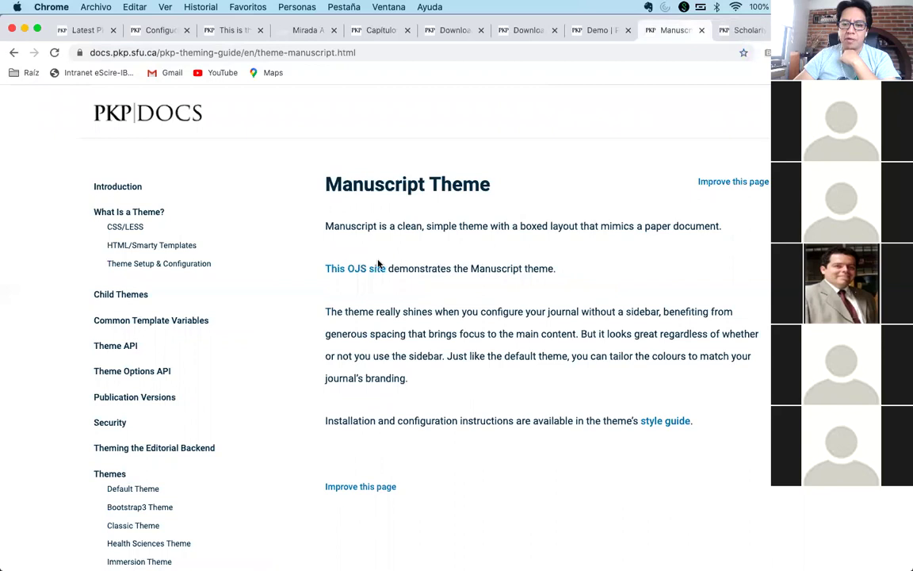
click(354, 271)
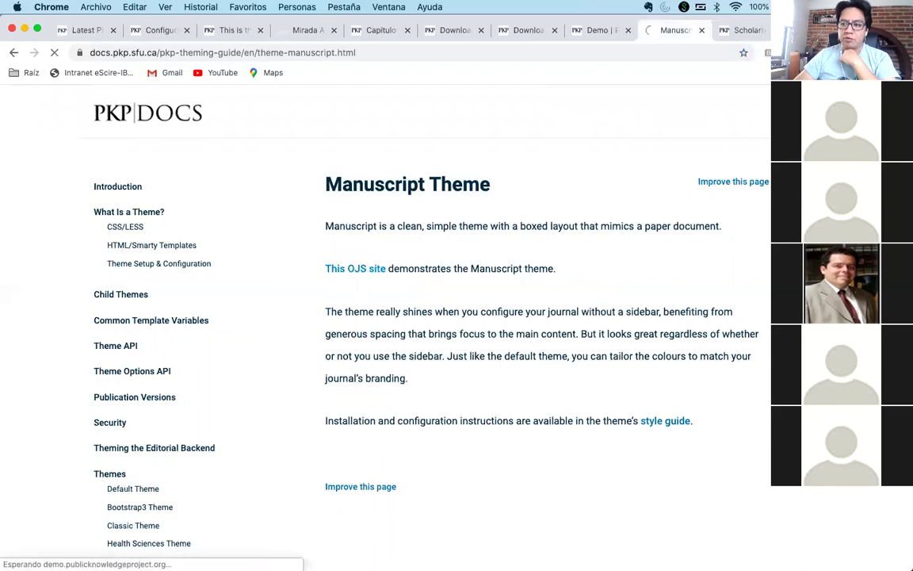
- Compare the Manuscript demo and article, ending on the Journal of Health Sciences Policy home page
scroll(534, 357, down, 3)
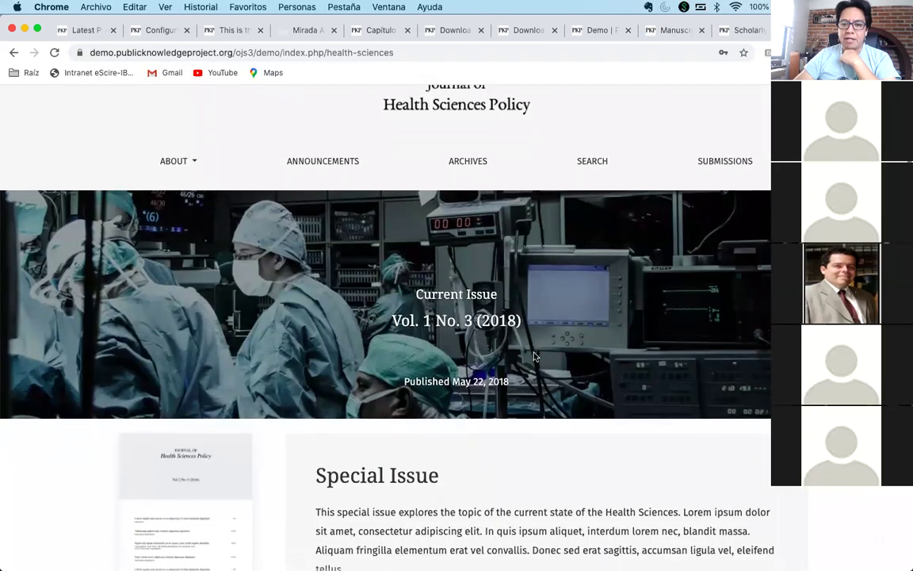
scroll(534, 356, down, 5)
scroll(533, 356, up, 3)
scroll(534, 356, down, 10)
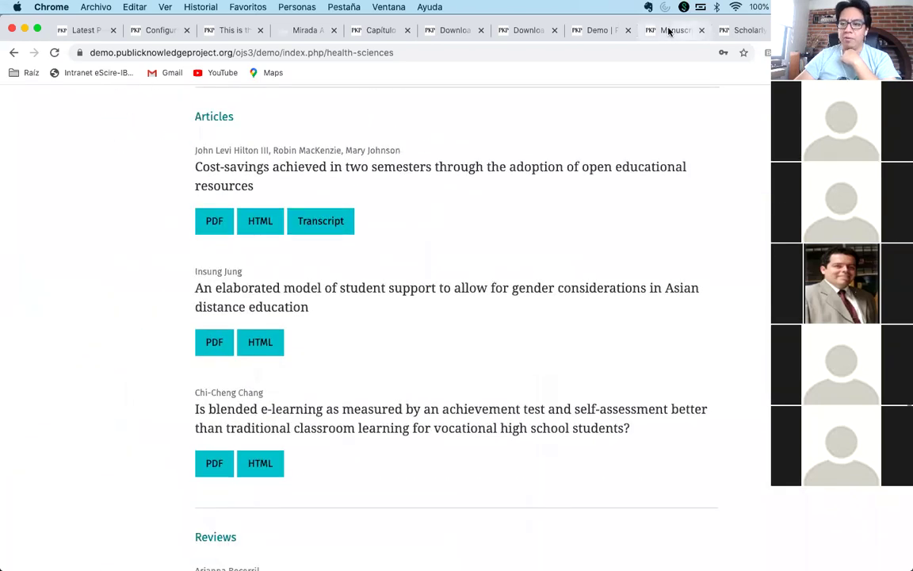
click(666, 32)
scroll(485, 316, down, 8)
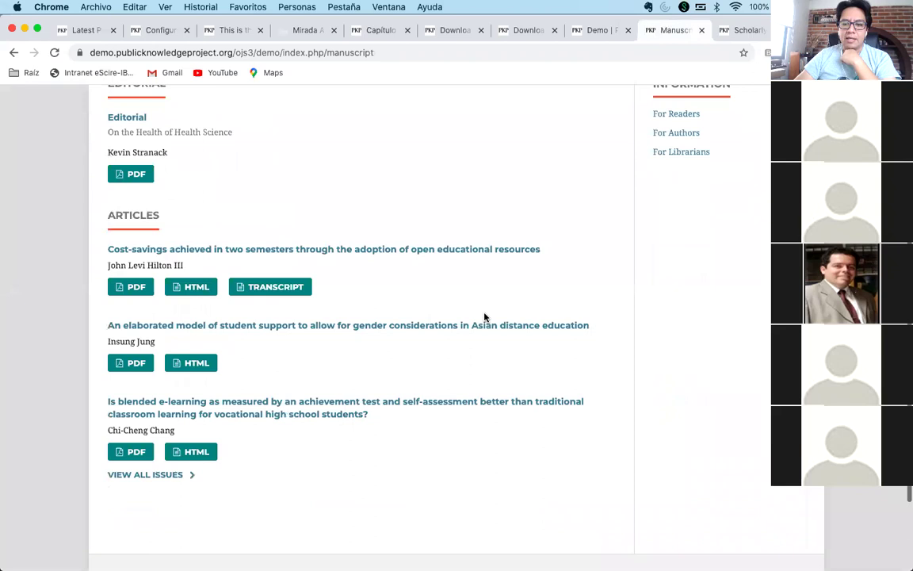
scroll(485, 316, up, 9)
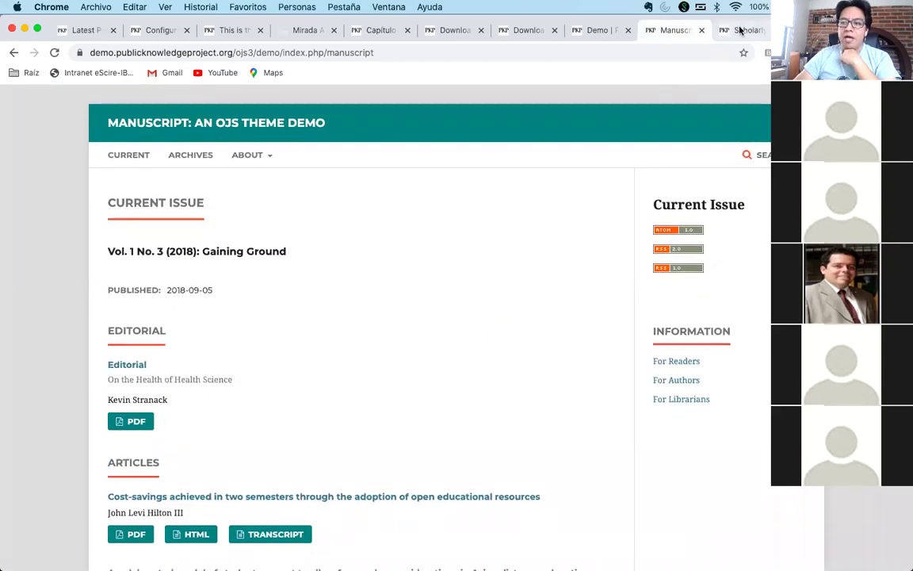
click(759, 30)
click(596, 30)
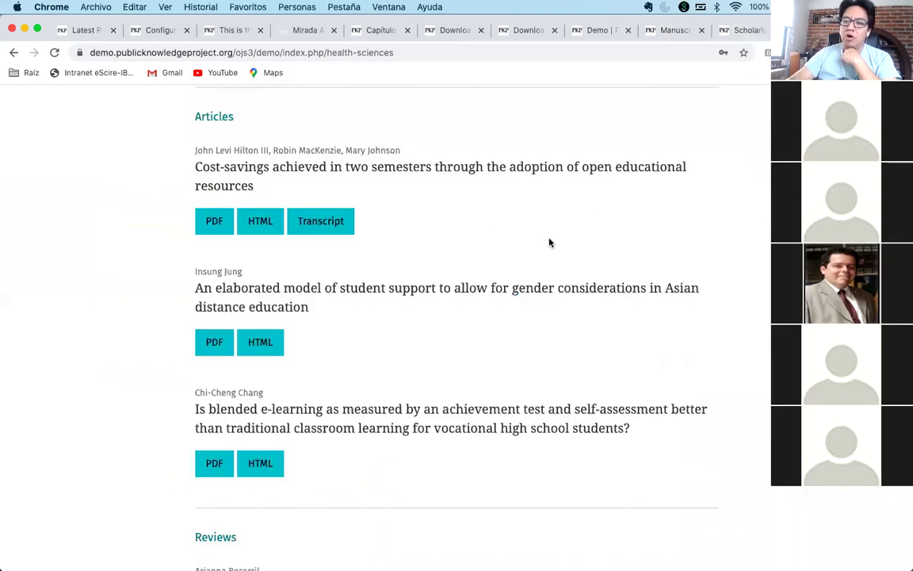
scroll(571, 222, up, 10)
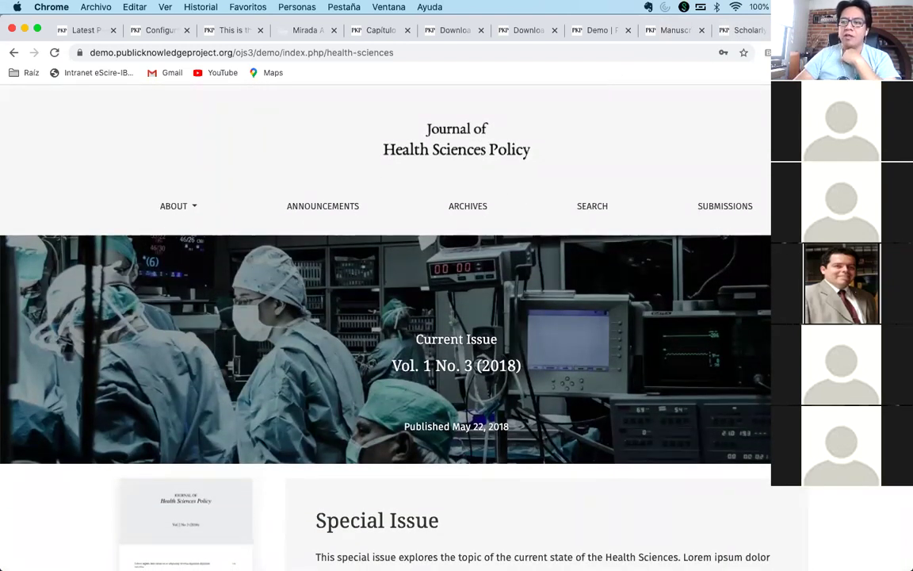
- Search Google in a new tab for 'github health sciences ojs'
key(super+t)
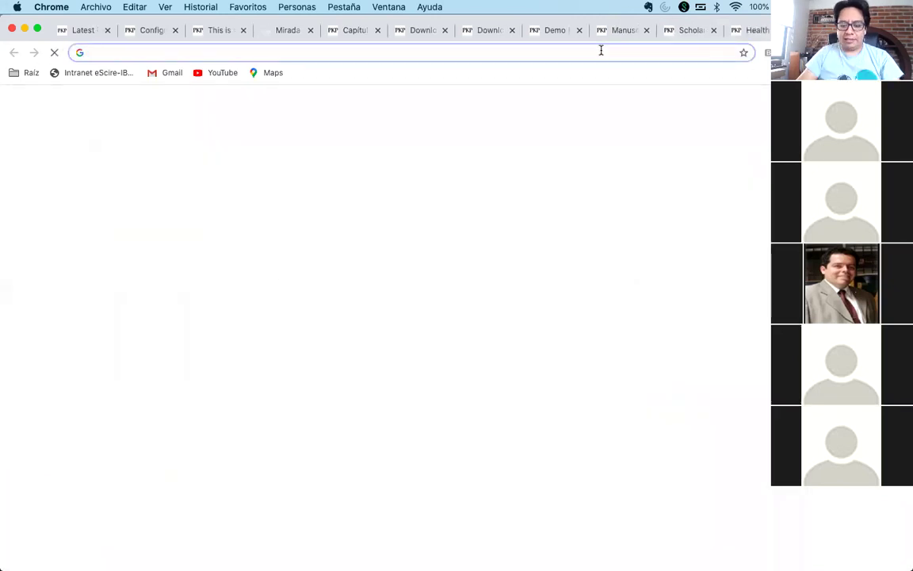
text(github)
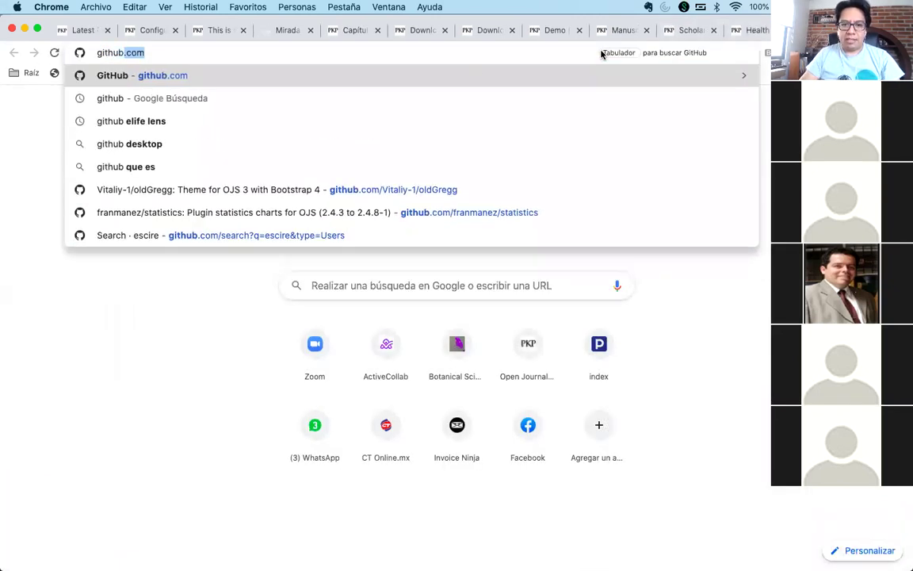
text( healh)
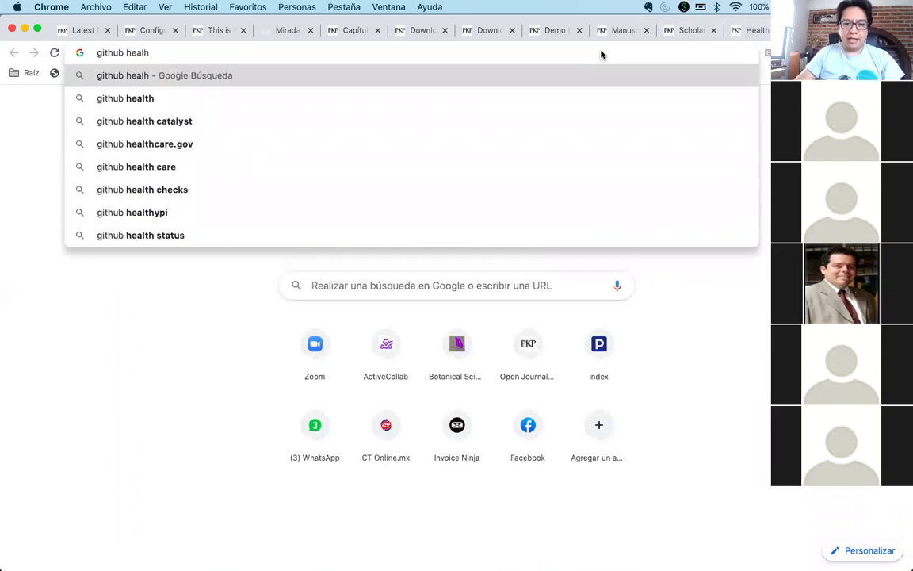
key(BackSpace)
text(th)
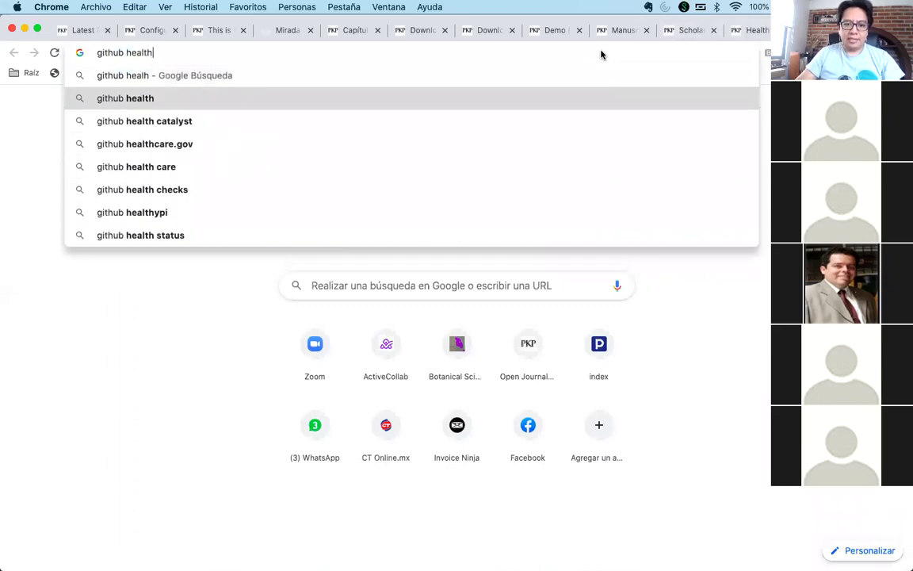
text( sciences ojs)
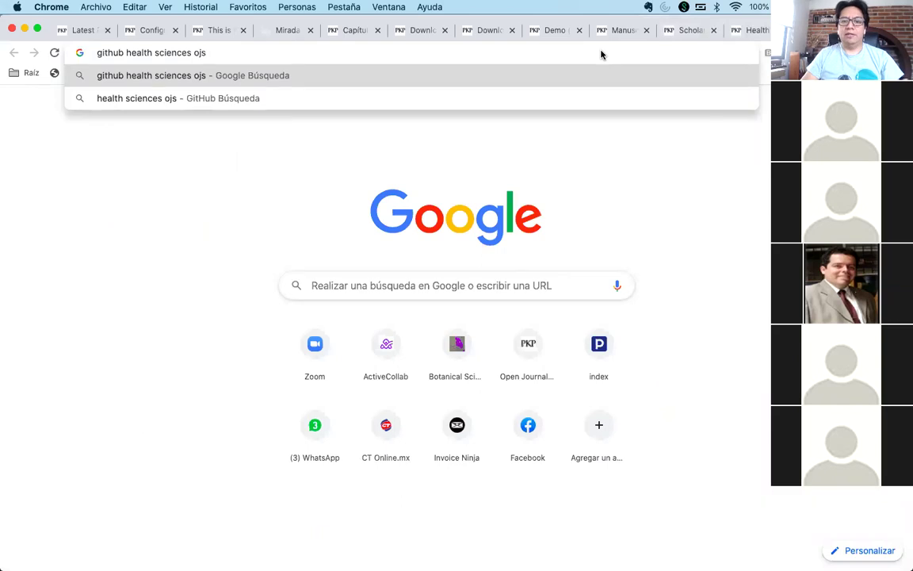
key(Return)
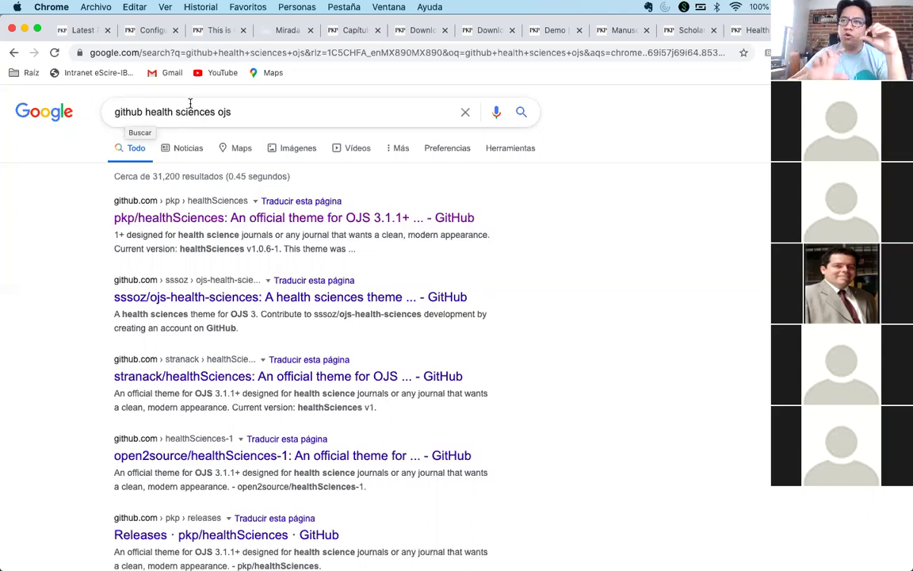
double_click(123, 112)
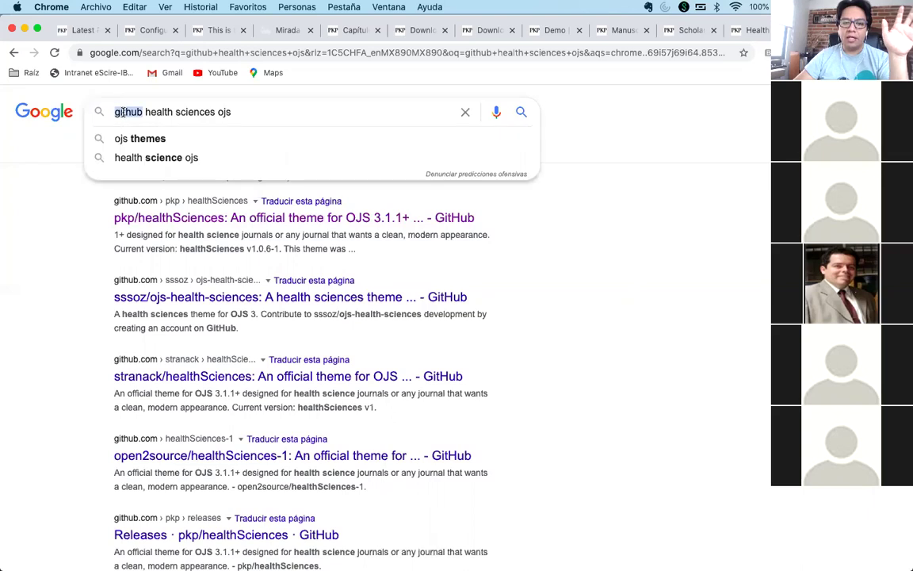
mouse_move(144, 111)
mouse_down()
mouse_move(205, 112)
mouse_move(191, 112)
mouse_up()
click(205, 111)
click(605, 239)
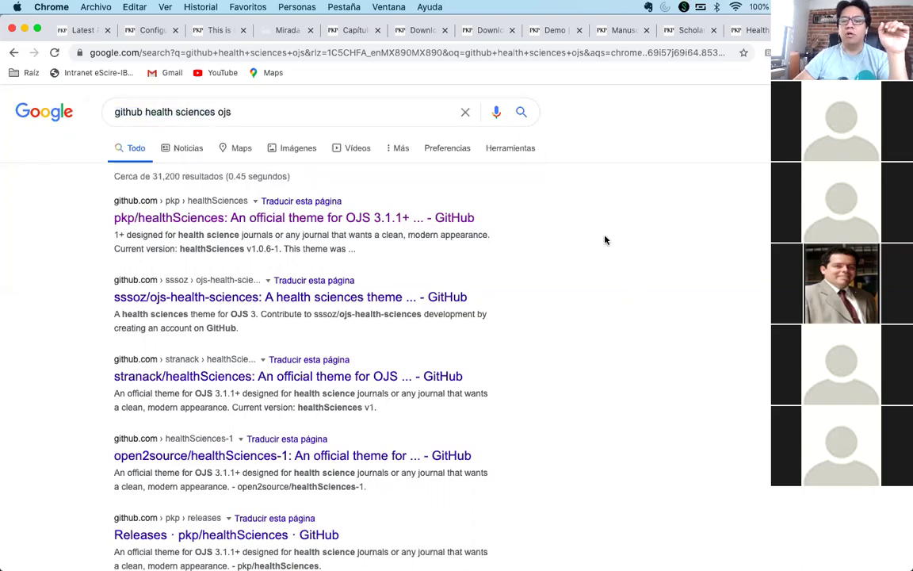
- Open the pkp/healthSciences repository and download it as a ZIP
click(258, 222)
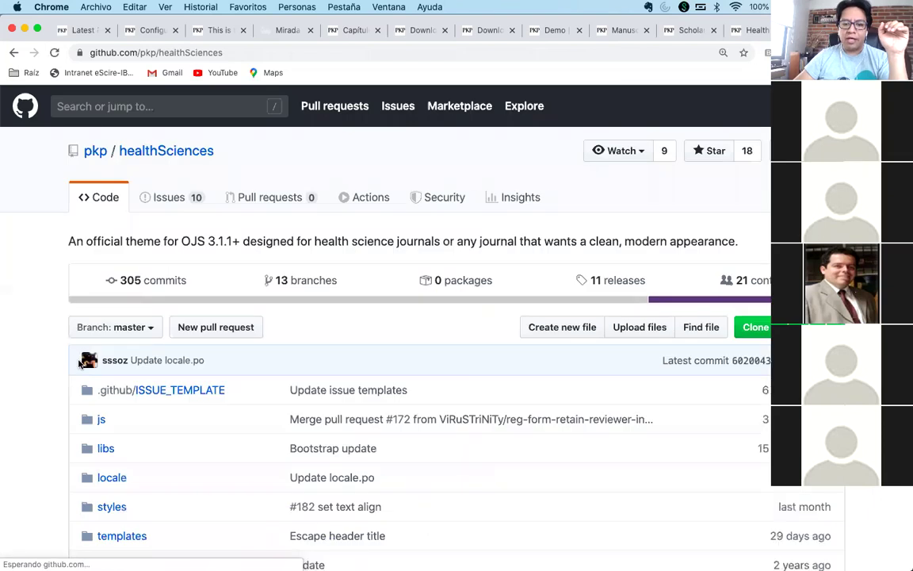
scroll(79, 364, down, 5)
scroll(78, 364, down, 1)
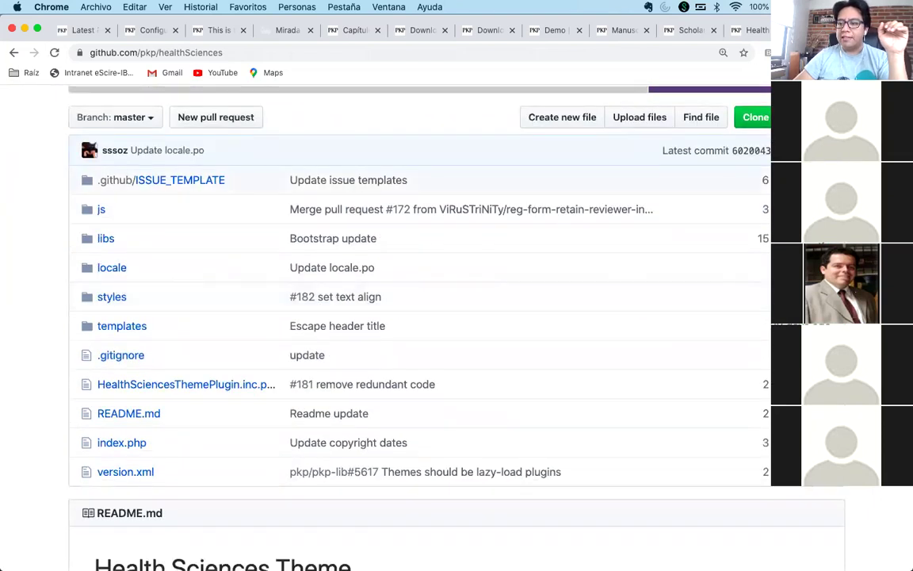
click(755, 117)
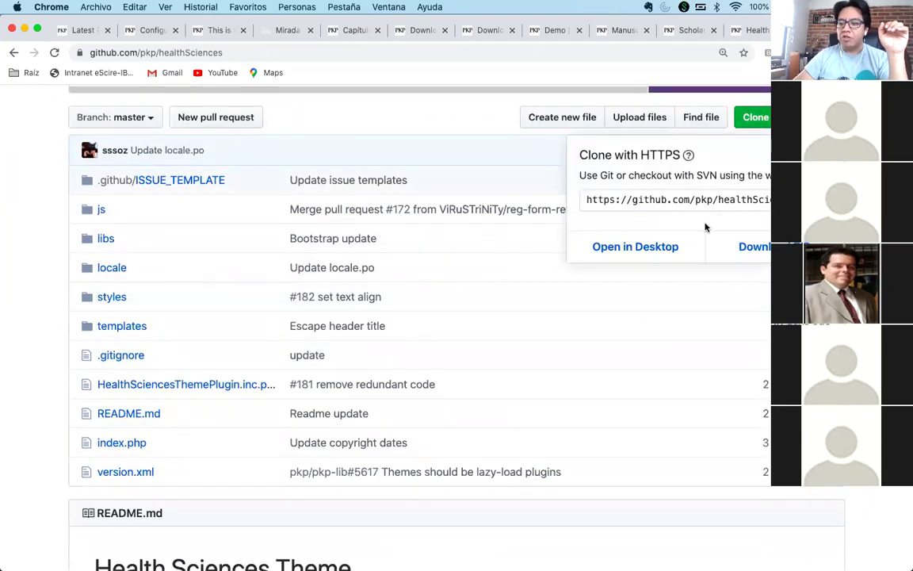
click(762, 247)
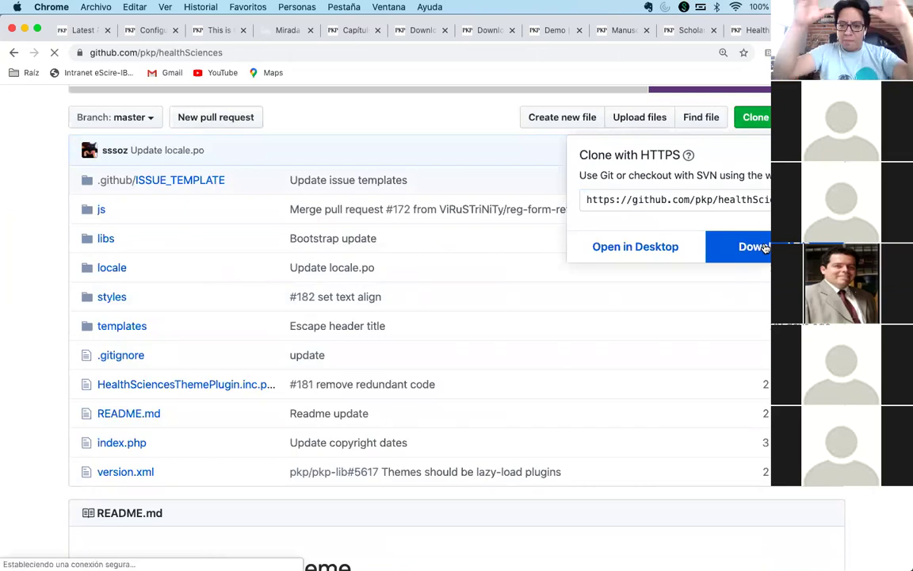
- Read the README's Installation instructions for the healthSciences theme
scroll(512, 354, down, 8)
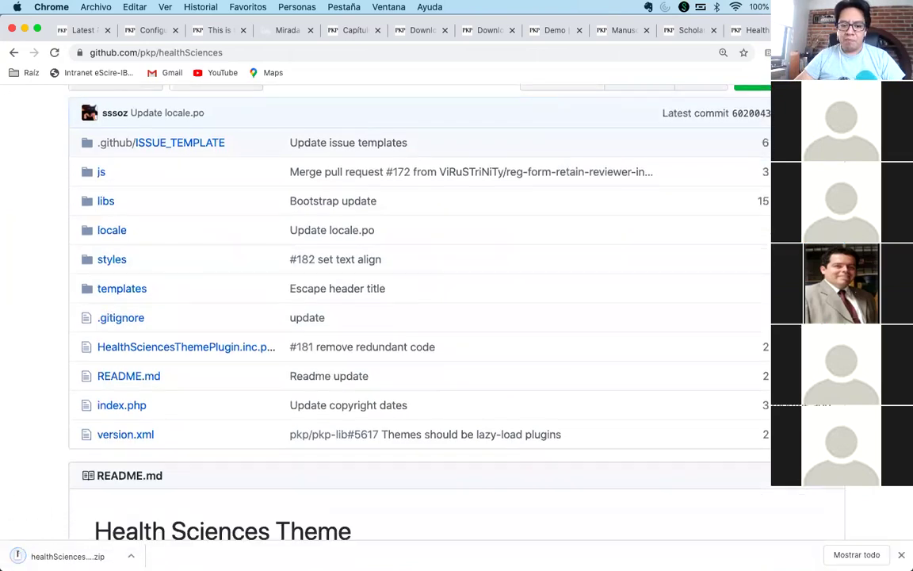
scroll(512, 354, down, 5)
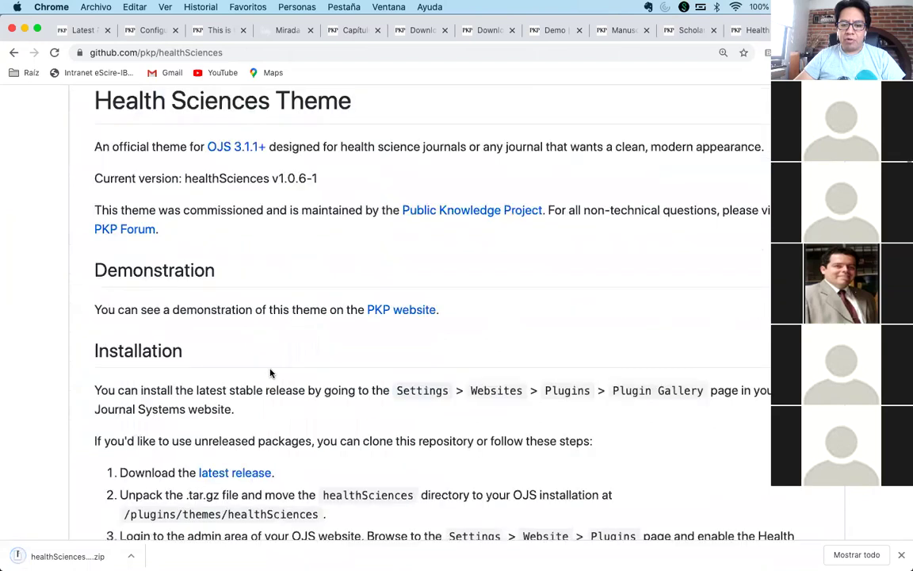
drag(94, 267, 140, 346)
click(156, 391)
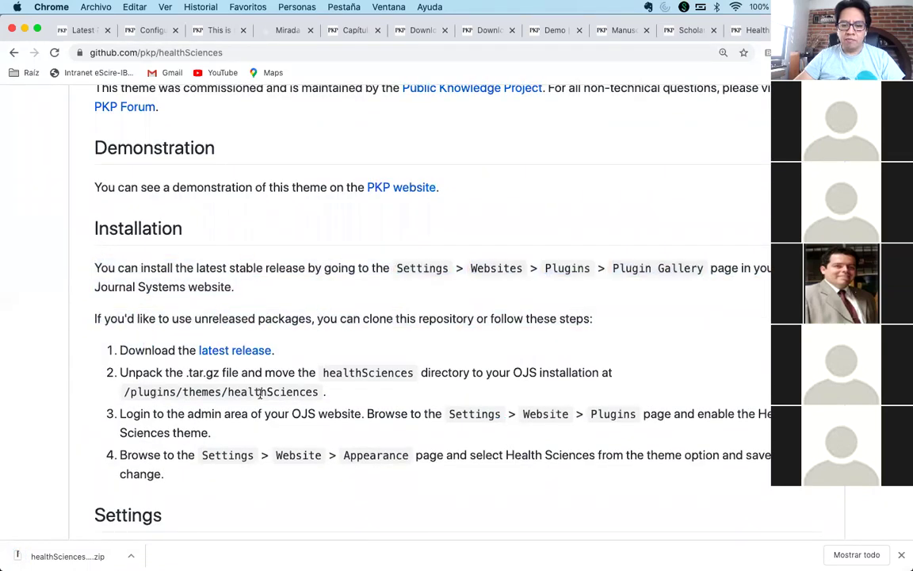
scroll(156, 391, down, 1)
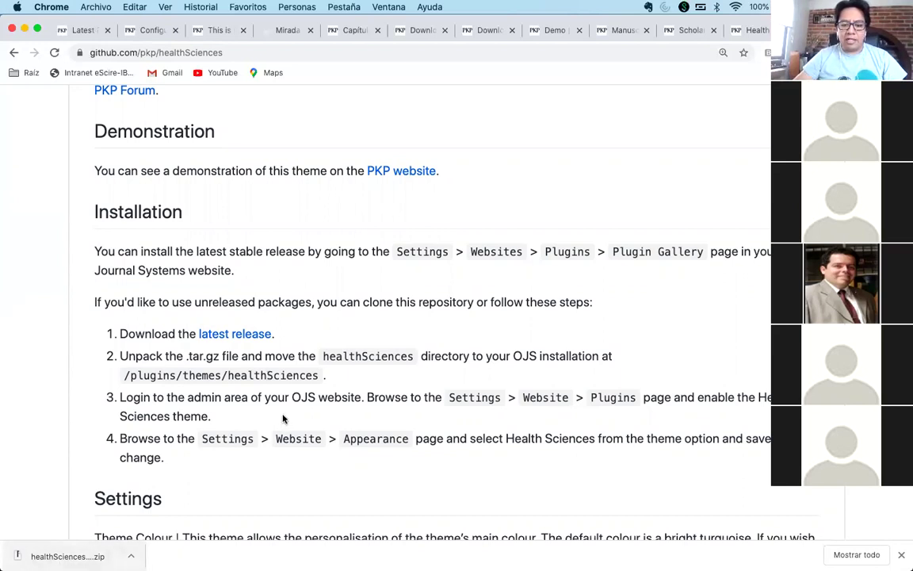
scroll(286, 415, down, 1)
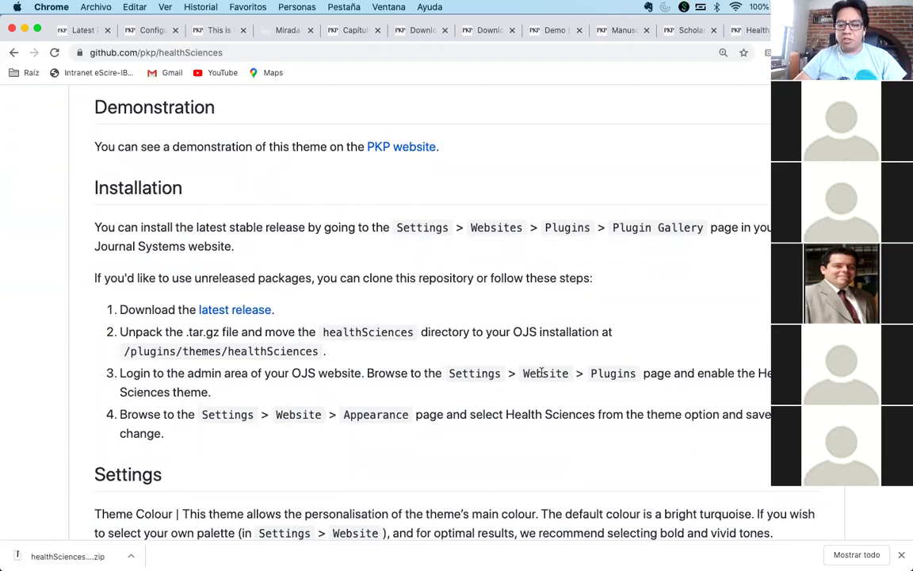
click(79, 30)
- Open the Ajustes > Sitio web settings and review the installed Módulos list
click(151, 30)
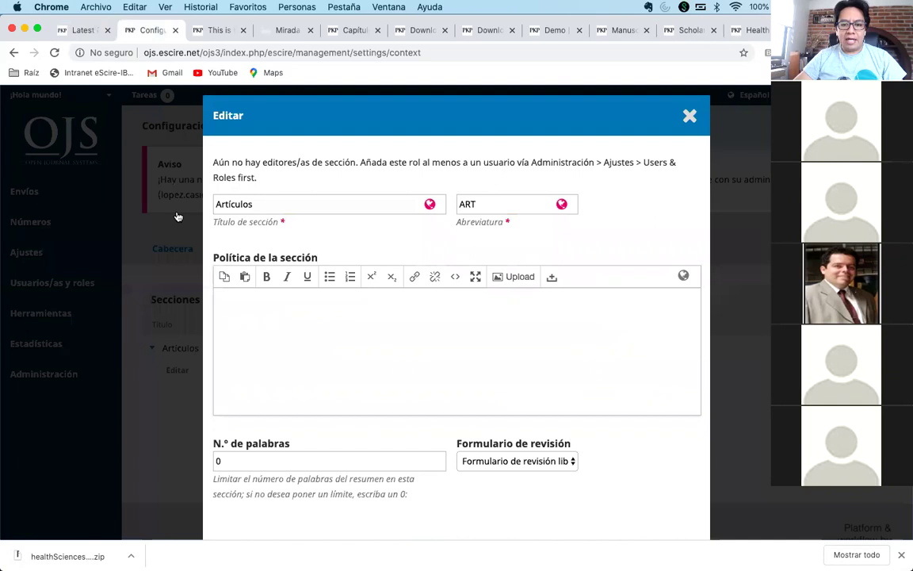
click(688, 115)
mouse_move(61, 247)
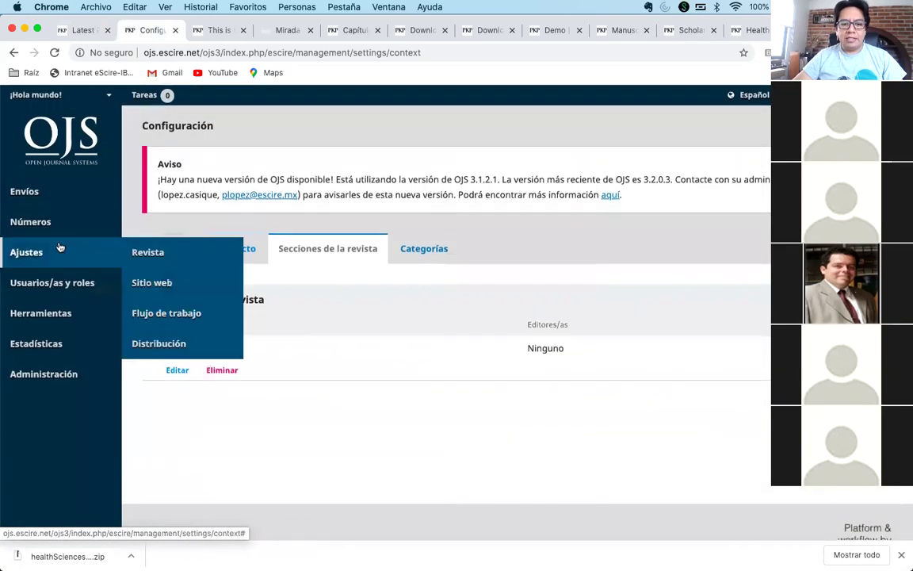
click(165, 283)
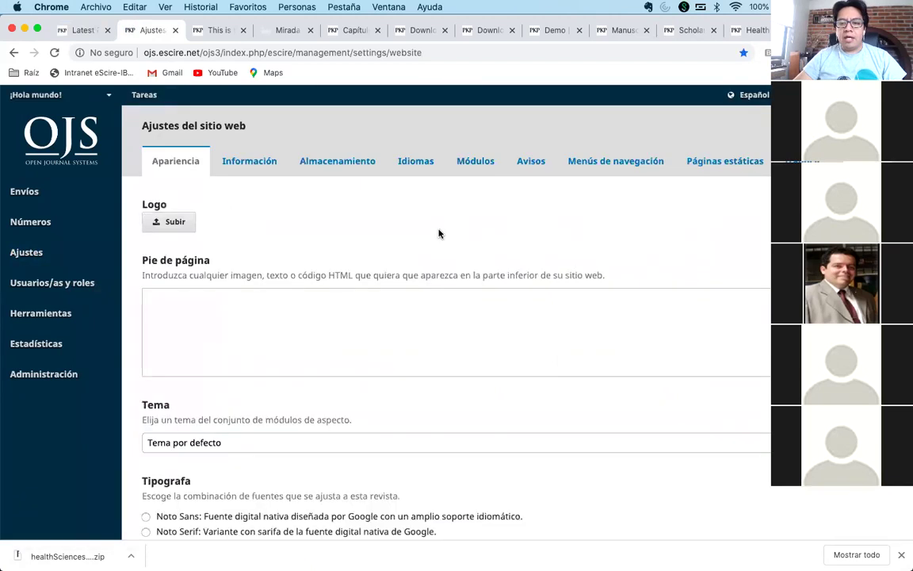
click(479, 160)
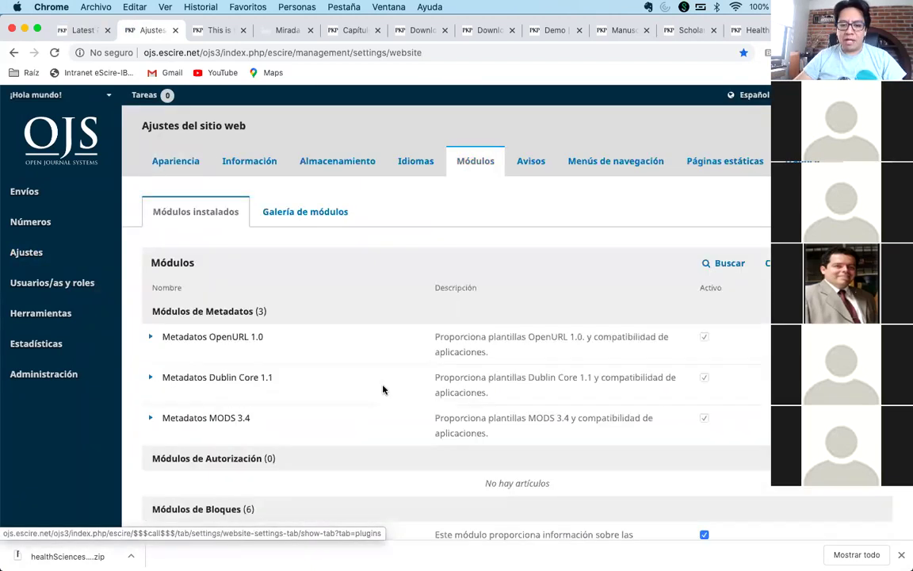
scroll(383, 389, down, 20)
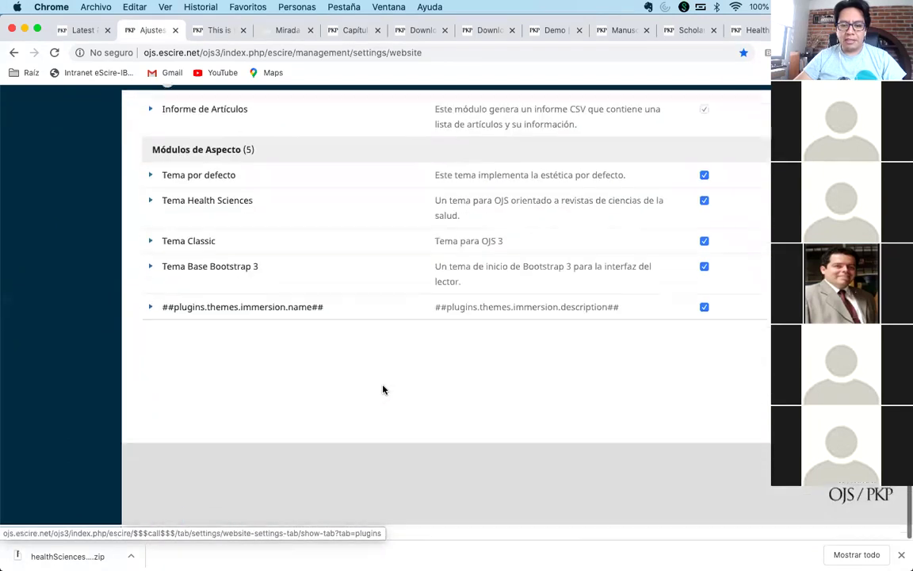
scroll(383, 389, up, 2)
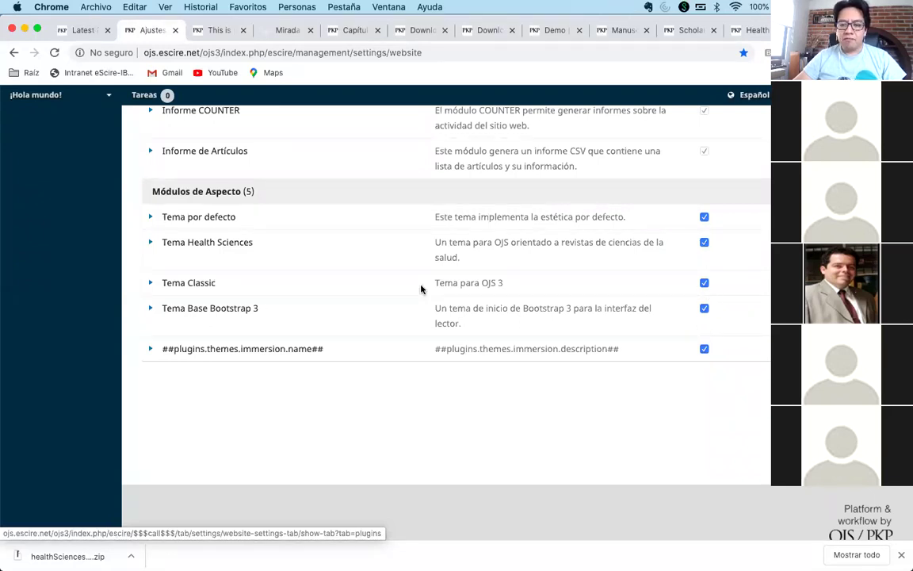
scroll(421, 288, up, 20)
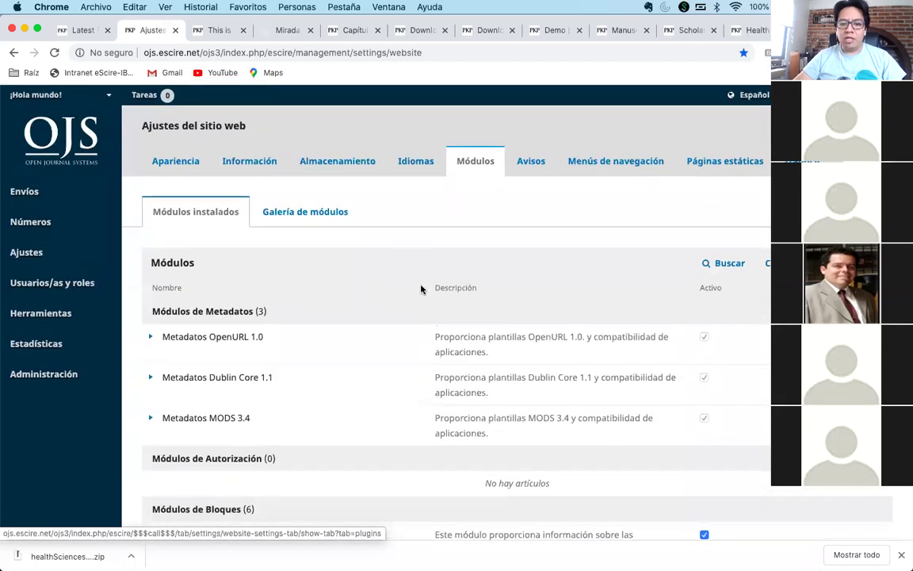
- In Apariencia, choose Tema Health Sciences as the theme and save
click(175, 161)
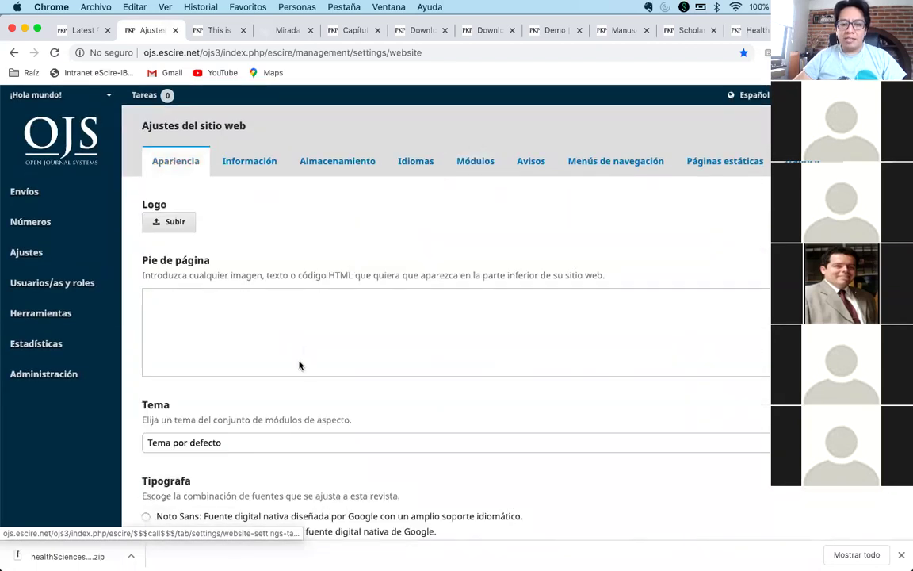
scroll(210, 372, down, 5)
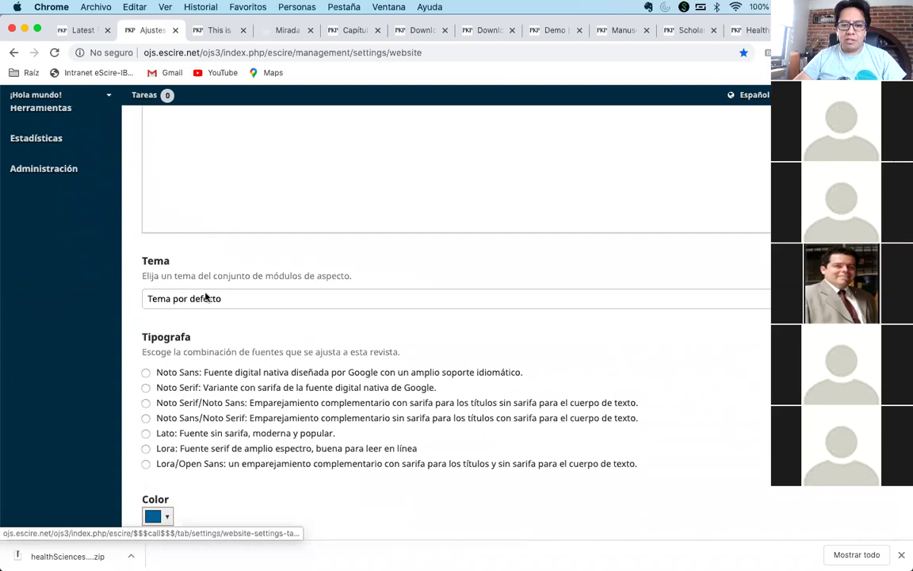
click(205, 296)
click(210, 310)
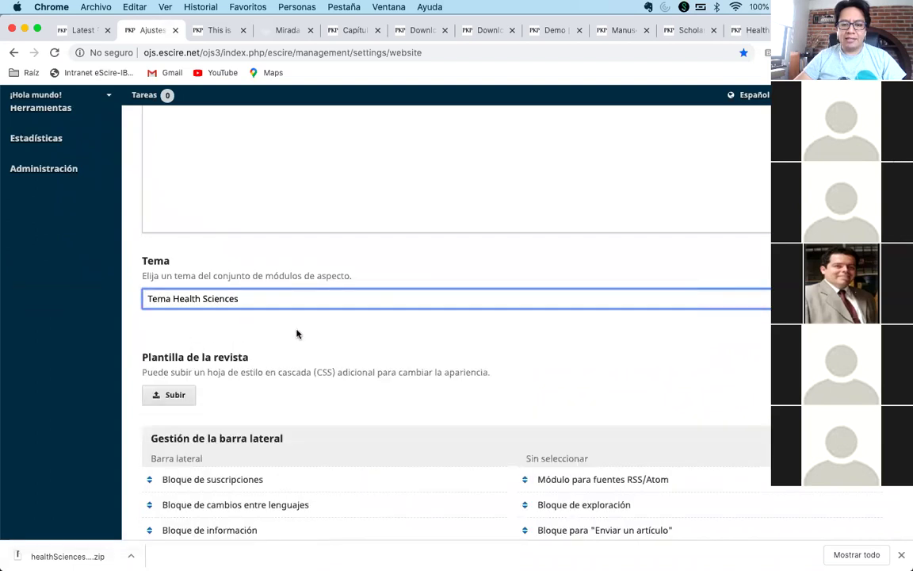
scroll(301, 336, down, 10)
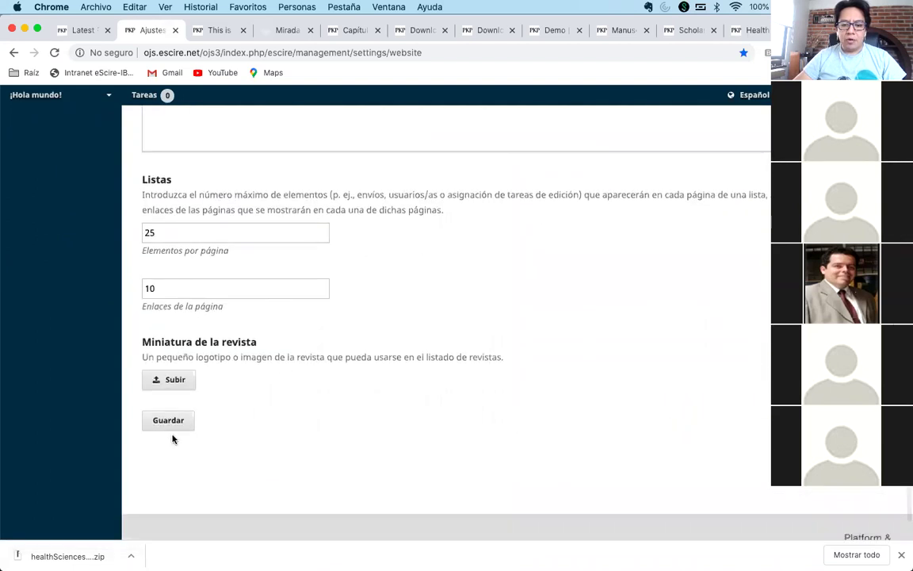
click(166, 424)
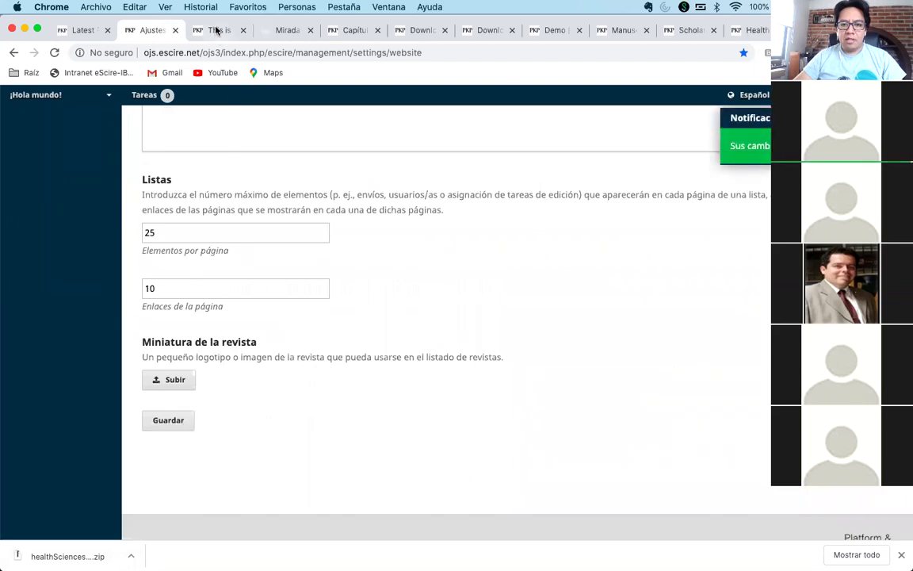
- View the ¡Hola mundo! home page, Vol. 1 Núm. 1 (2019), in the Health Sciences theme
click(215, 31)
scroll(206, 138, up, 3)
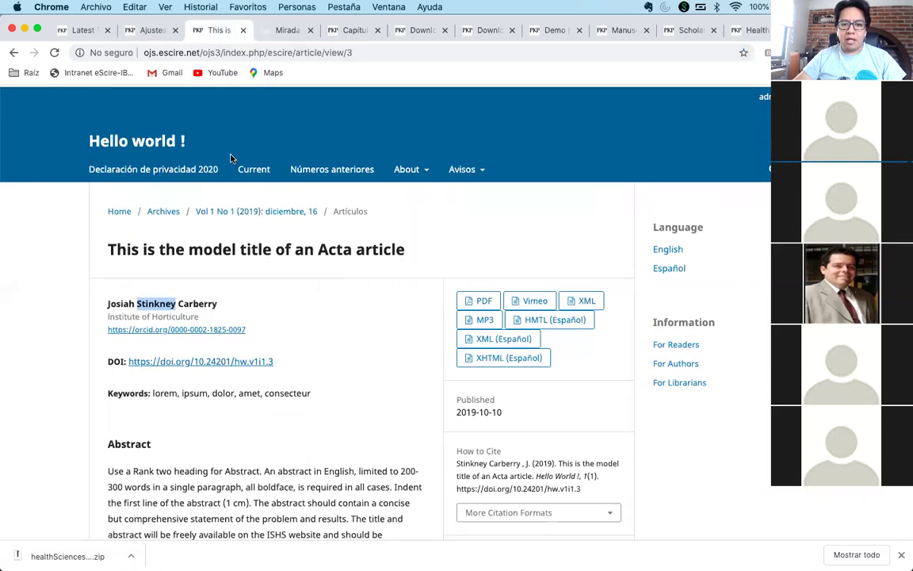
click(153, 148)
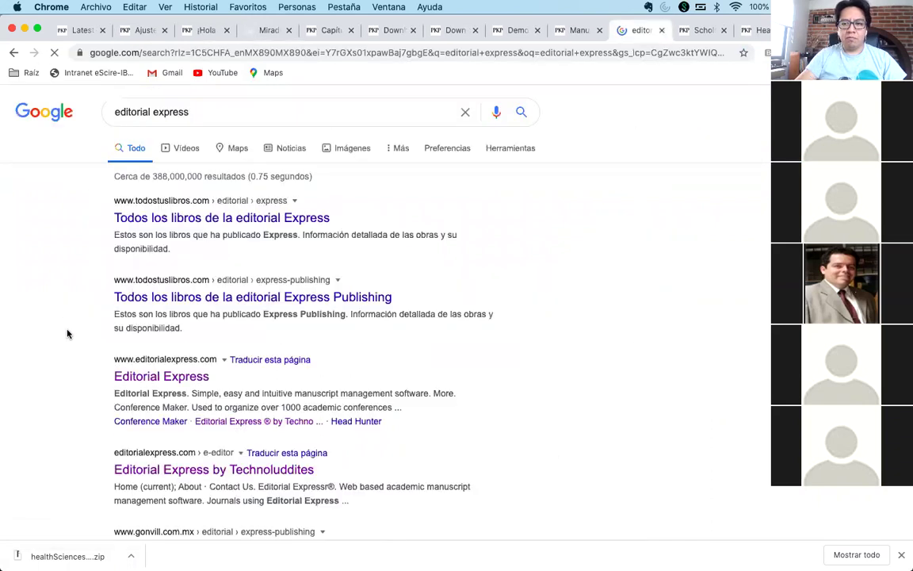
click(200, 32)
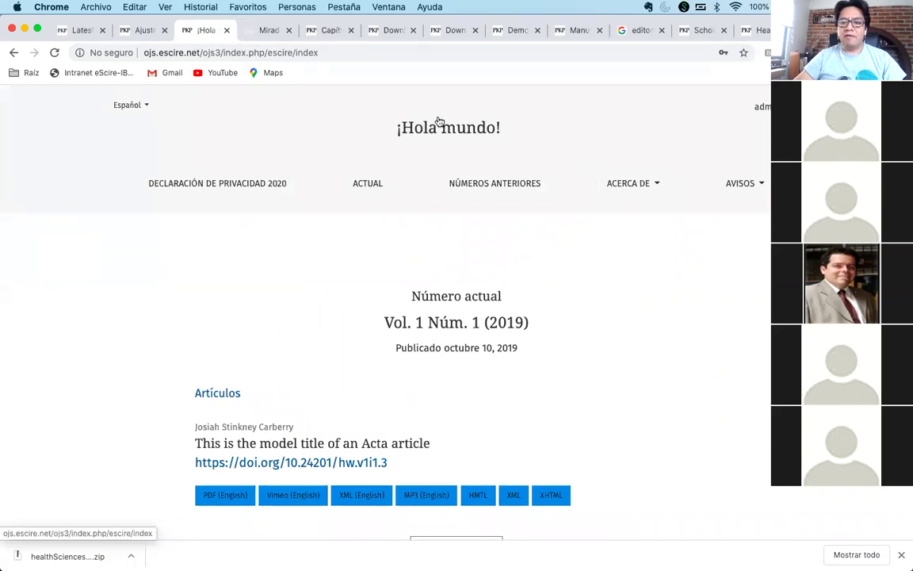
scroll(559, 274, down, 2)
scroll(553, 283, up, 2)
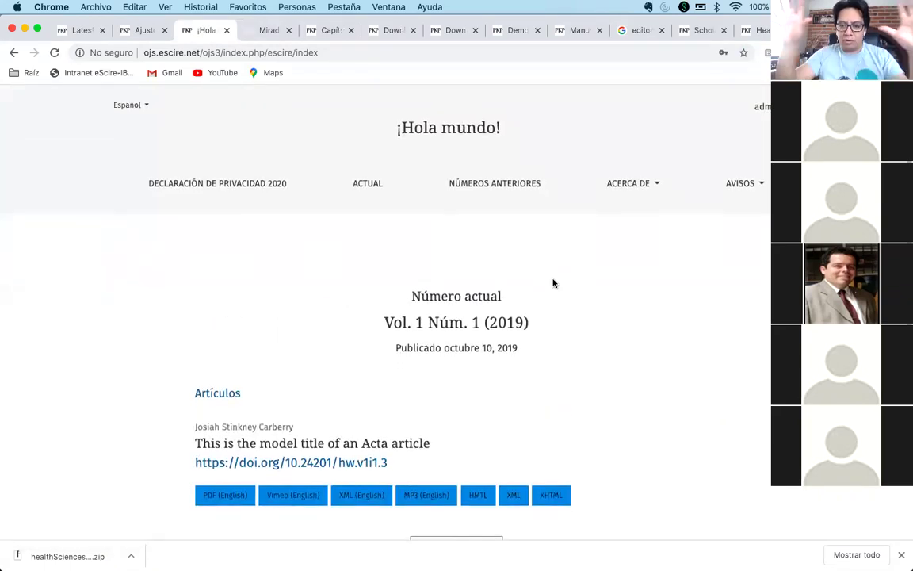
- Switch the journal theme to Classic, save, and reload the ¡Hola mundo! home page to view it
click(141, 30)
scroll(278, 265, up, 10)
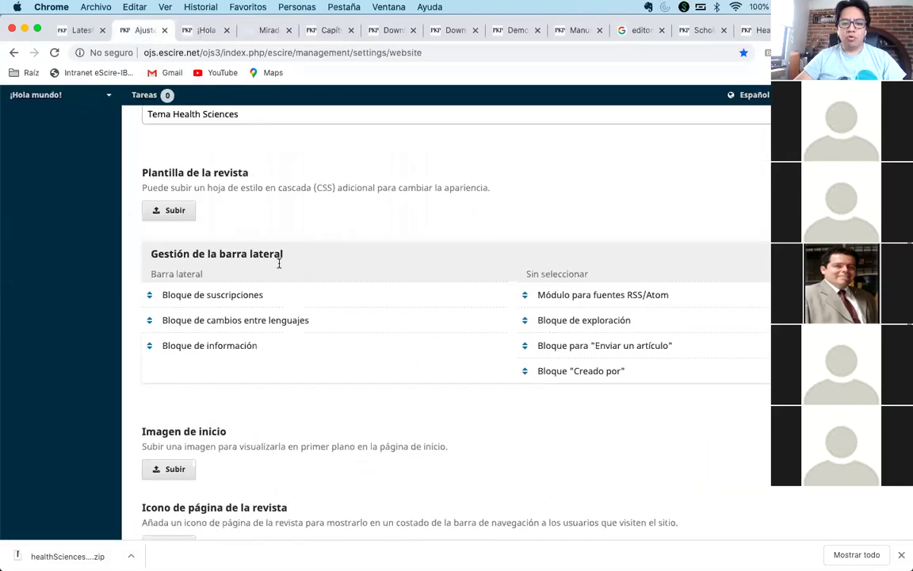
click(256, 223)
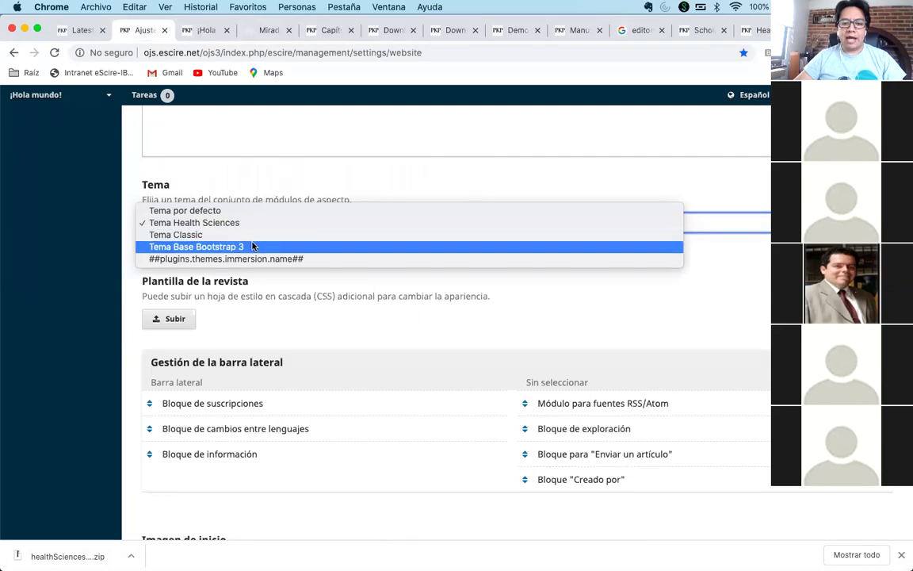
click(265, 234)
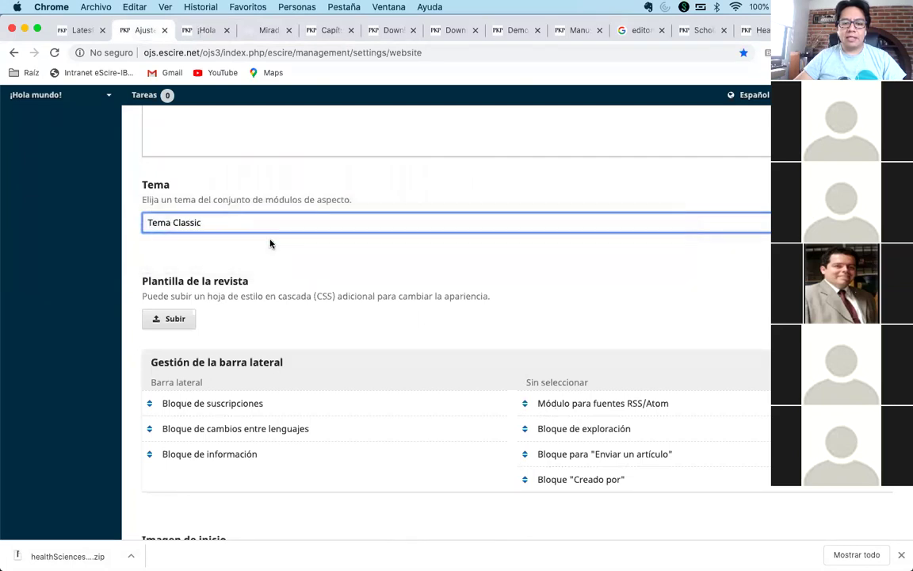
scroll(269, 252, down, 10)
click(158, 511)
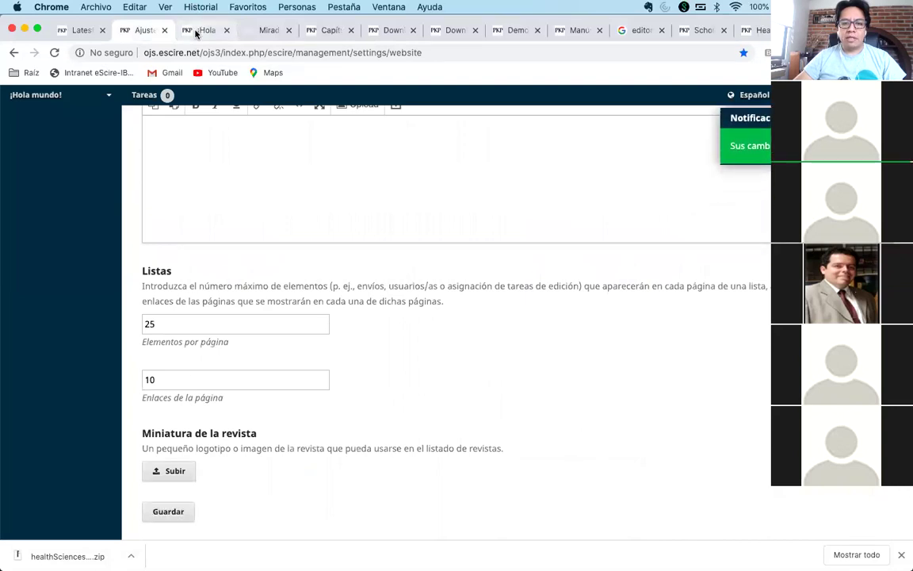
click(198, 31)
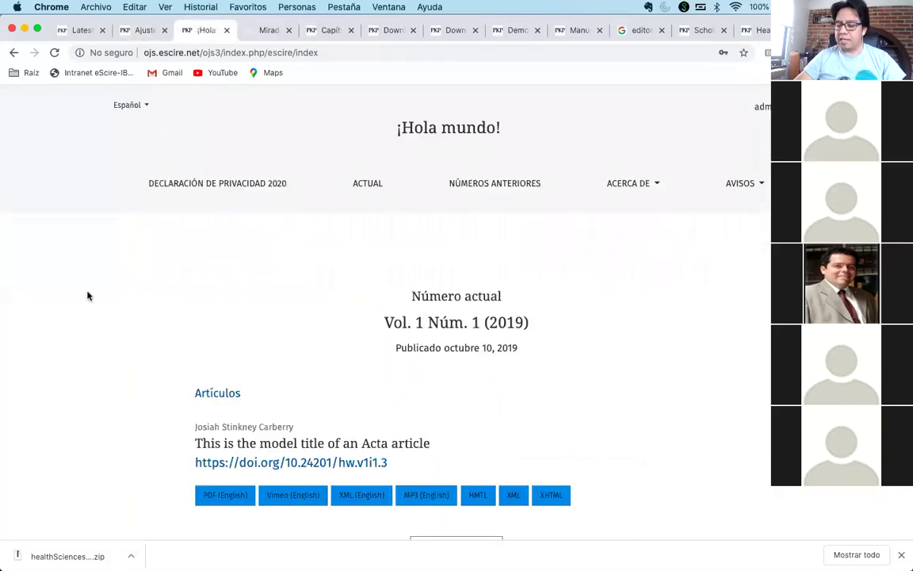
key(super+r)
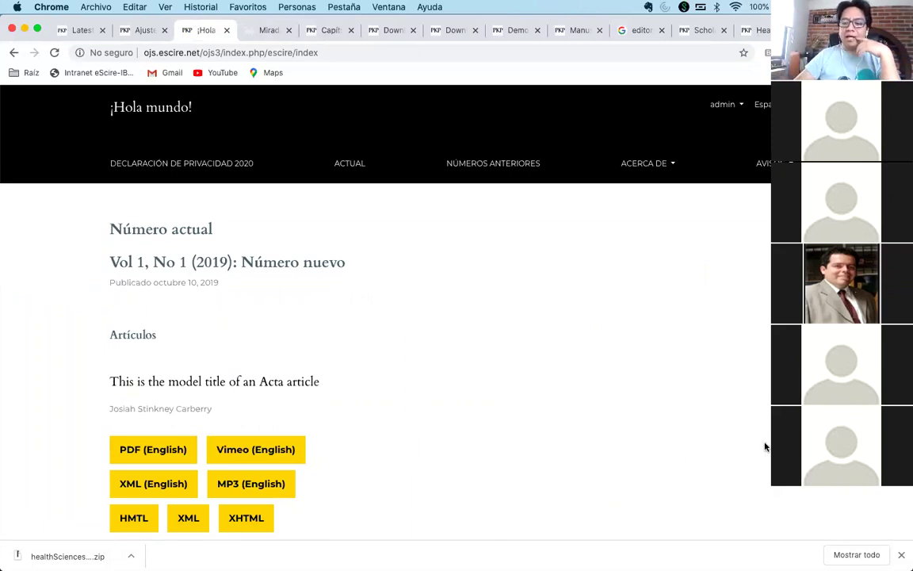
- Close the downloads bar and look over the Classic-themed ¡Hola mundo! home page
click(901, 555)
scroll(574, 422, down, 5)
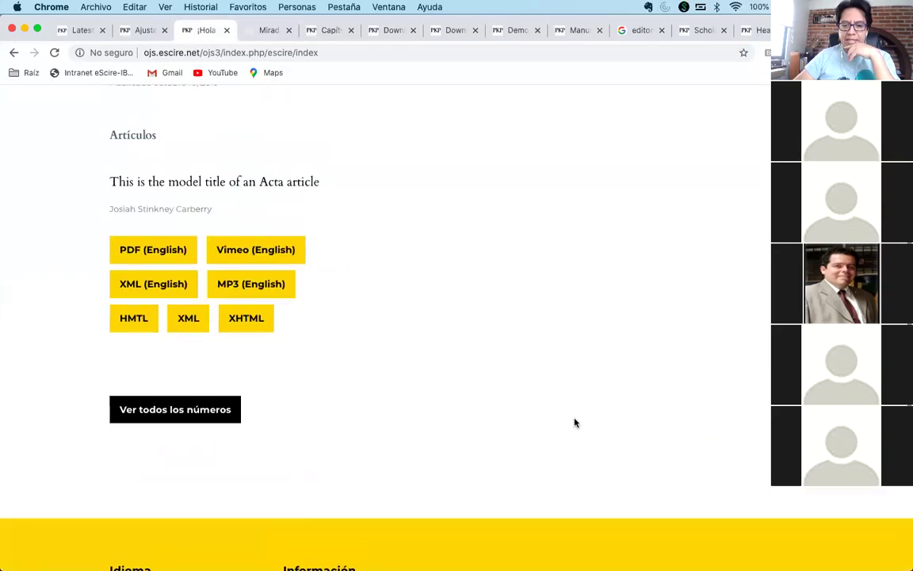
scroll(434, 378, up, 5)
scroll(433, 377, down, 10)
scroll(434, 377, up, 5)
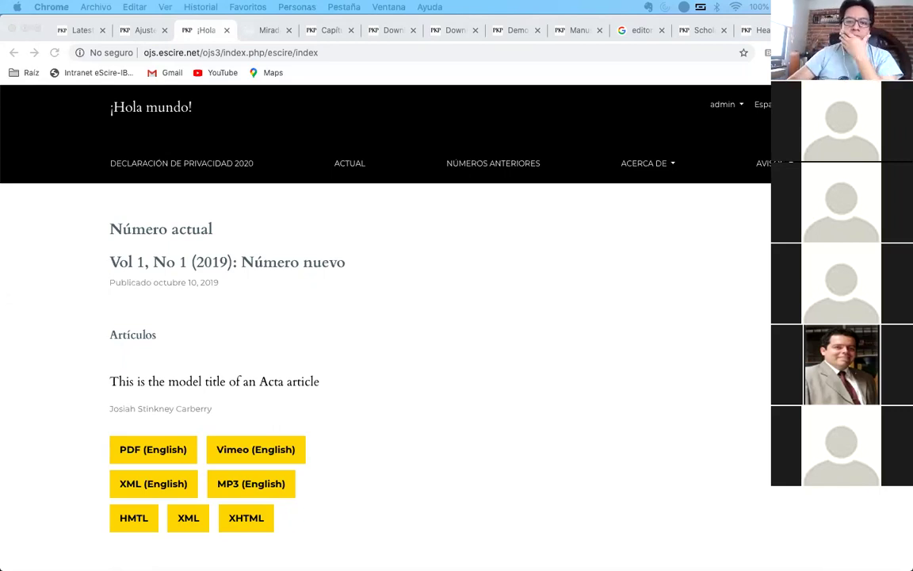
click(447, 256)
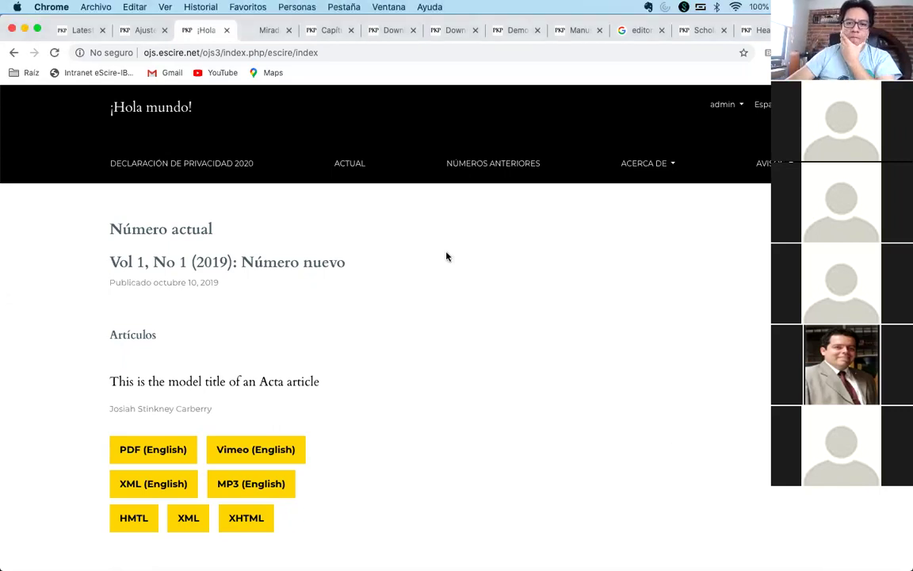
- Close the Mirada Antropológica, GitHub, ¡Hola mundo! and other leftover tabs
click(265, 32)
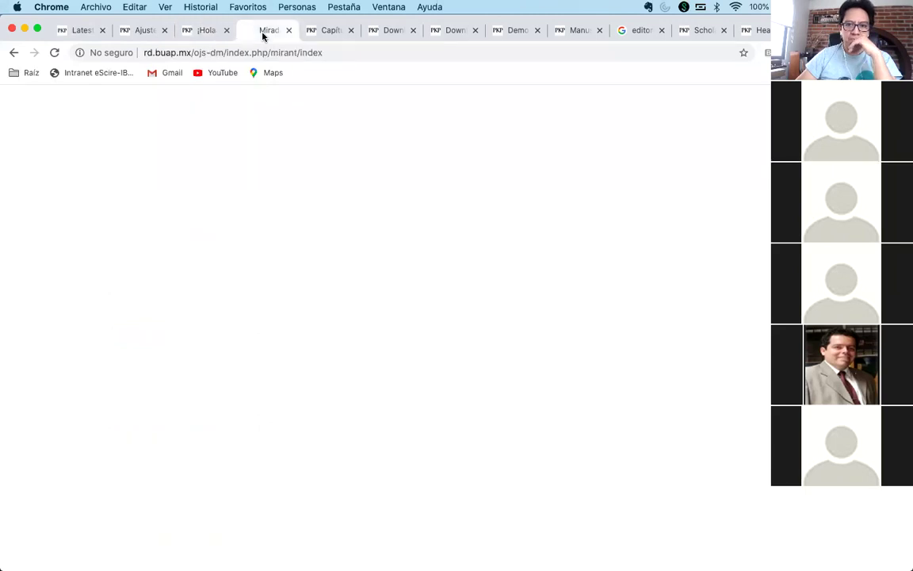
click(288, 31)
click(288, 31)
click(288, 30)
click(288, 31)
click(288, 31)
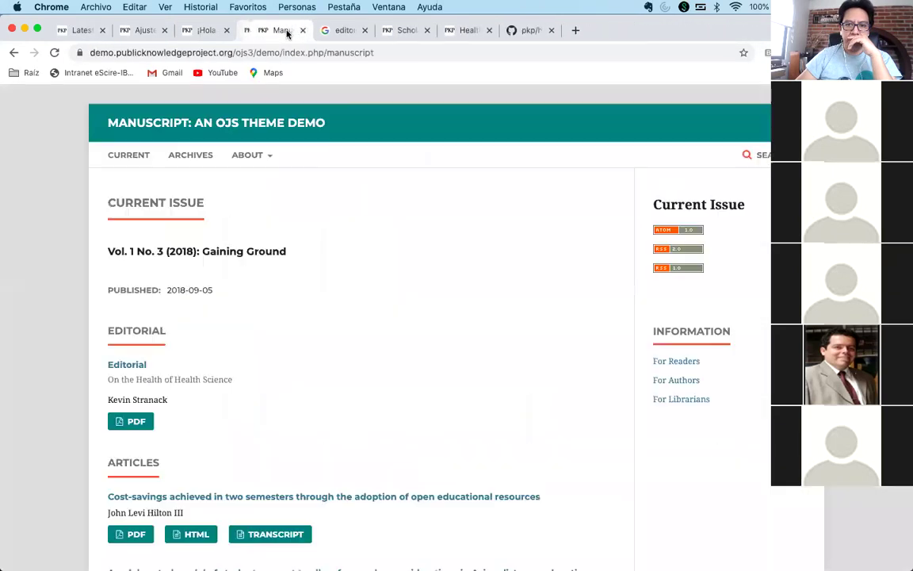
click(288, 31)
click(288, 31)
click(288, 31)
click(288, 31)
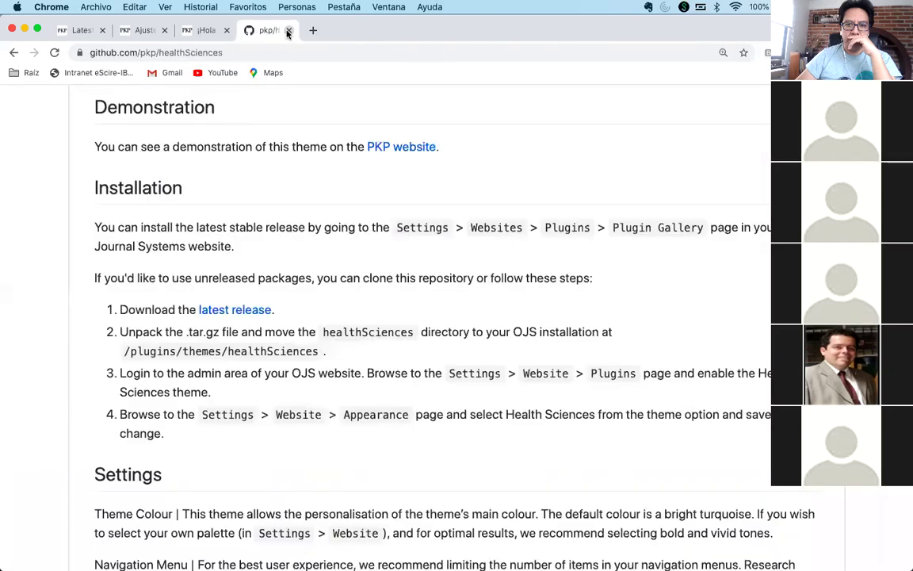
click(288, 31)
click(287, 31)
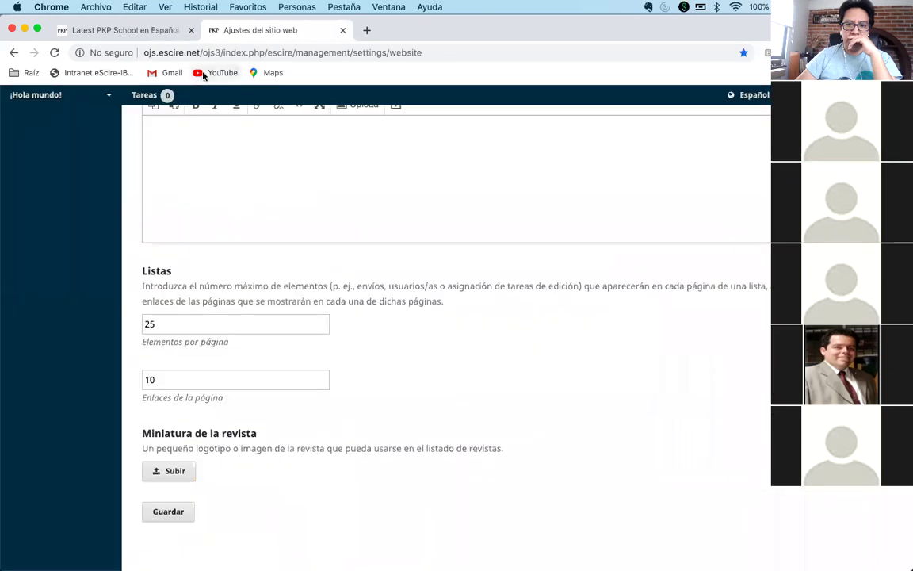
- Return to the OJS website settings page showing the Classic theme
click(123, 30)
click(254, 31)
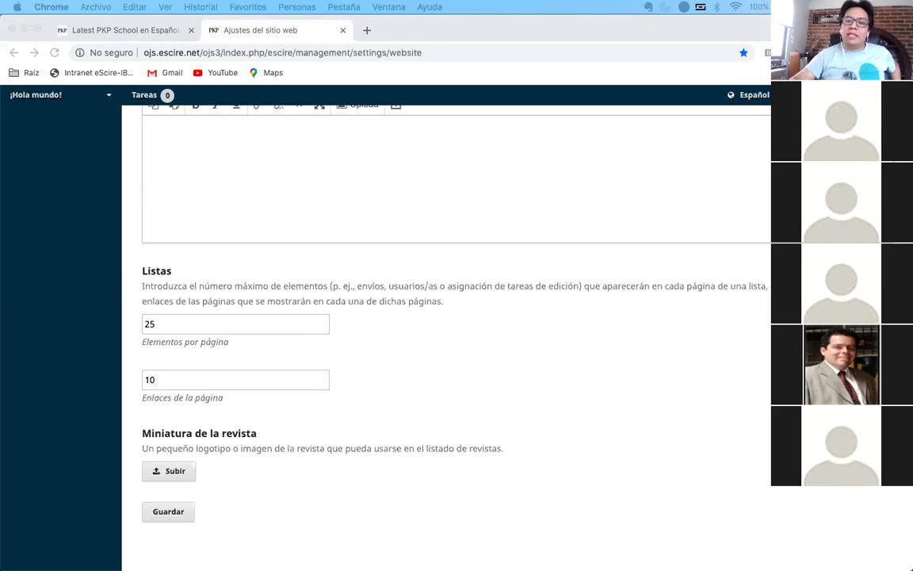
click(552, 316)
scroll(553, 316, up, 10)
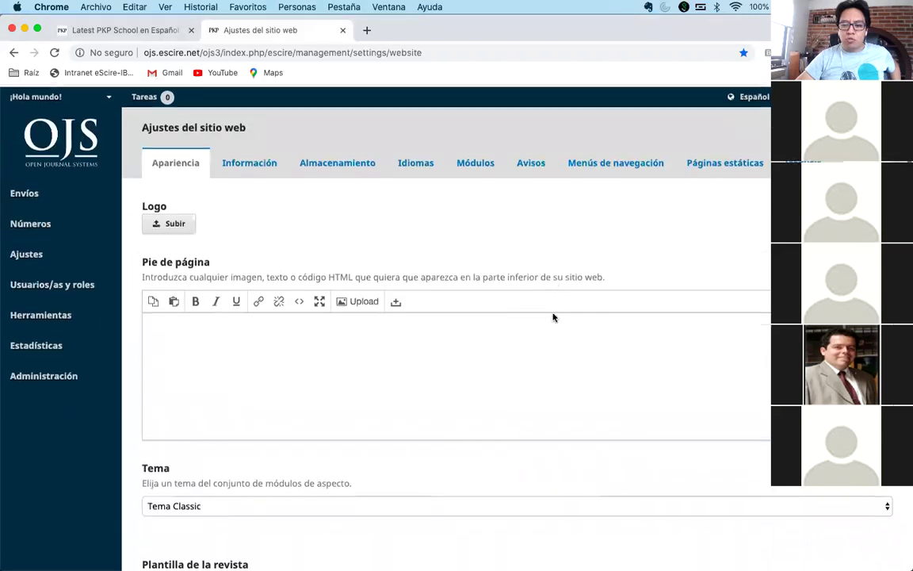
- Search 'ojs download' in a new tab and scroll the PKP list of OJS releases
click(366, 31)
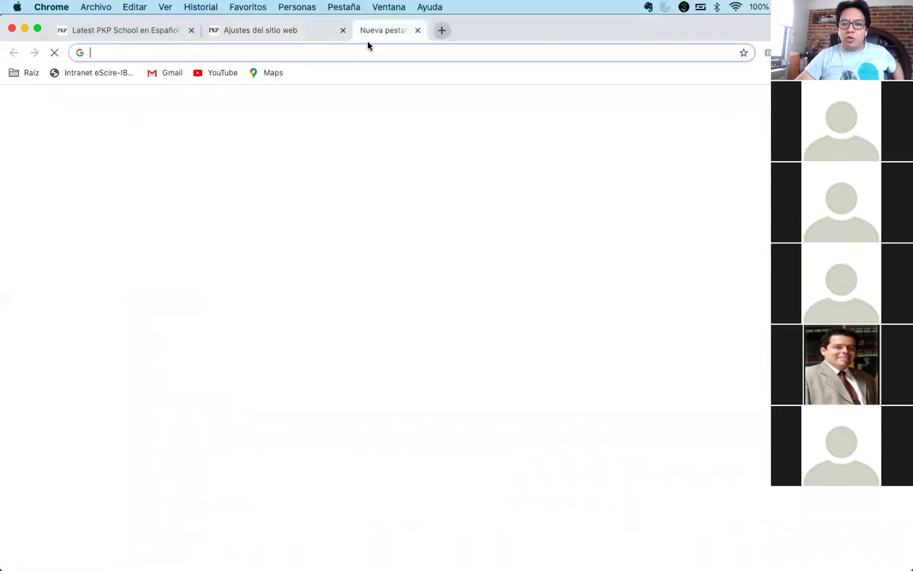
text(ojs d)
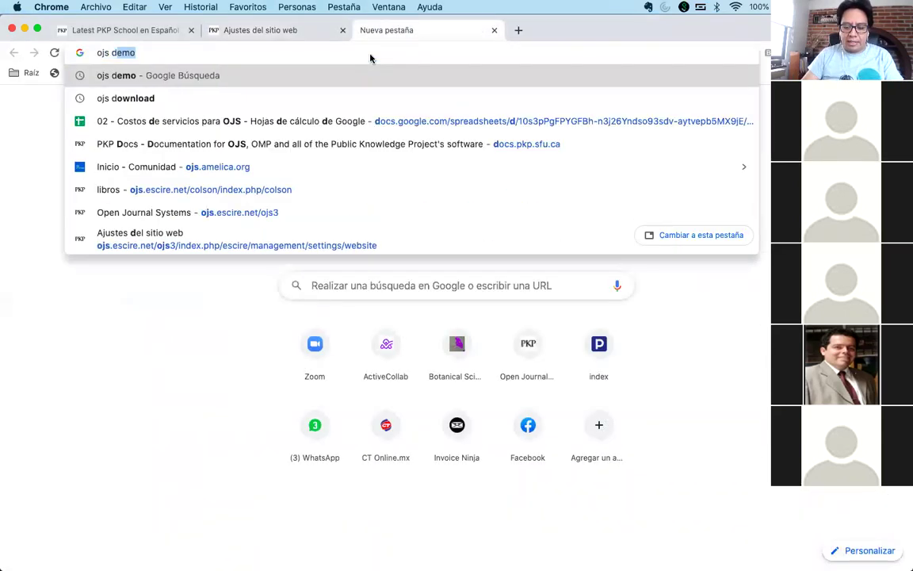
text(ownload)
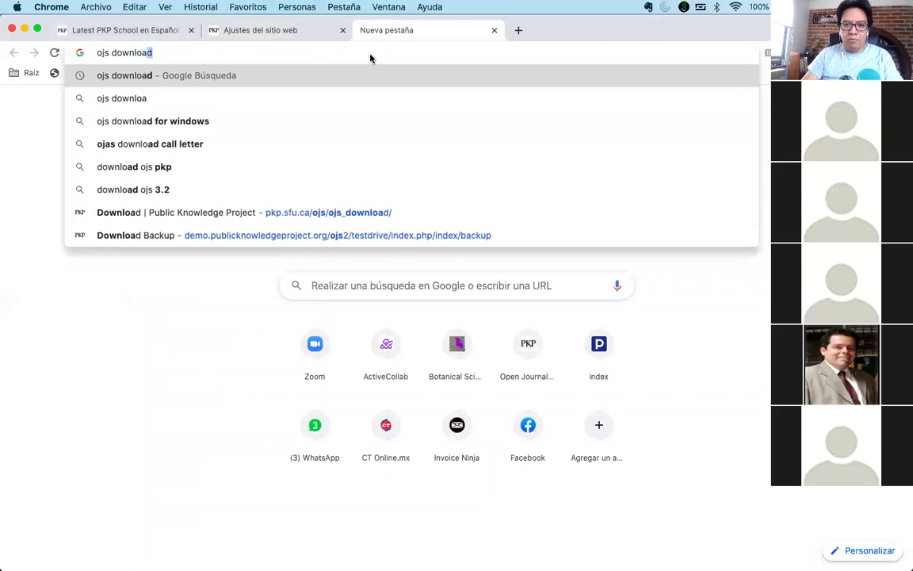
key(Return)
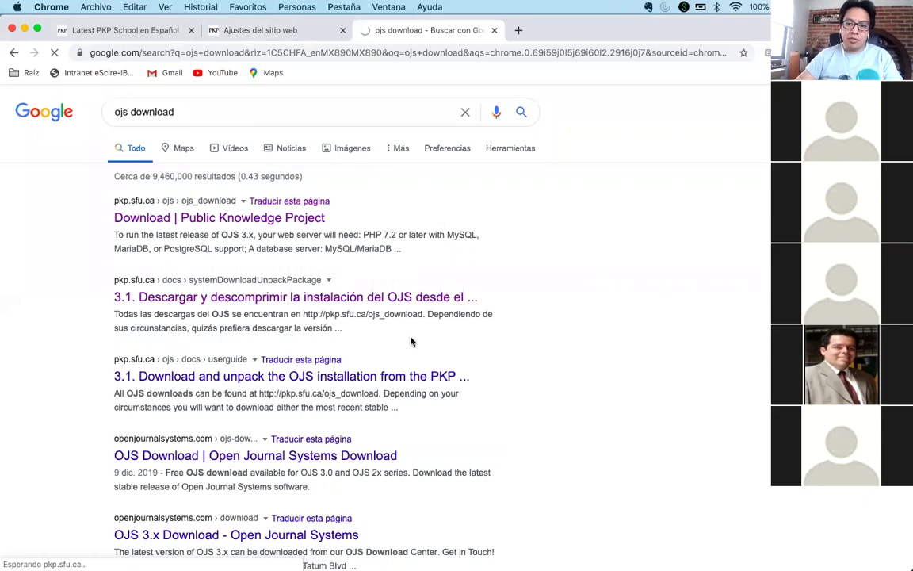
scroll(411, 341, down, 3)
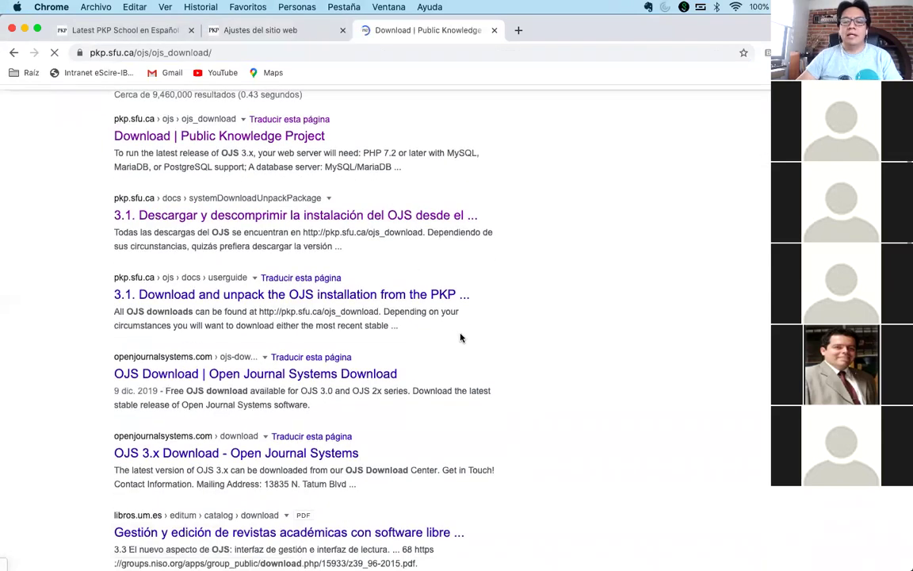
scroll(492, 347, down, 10)
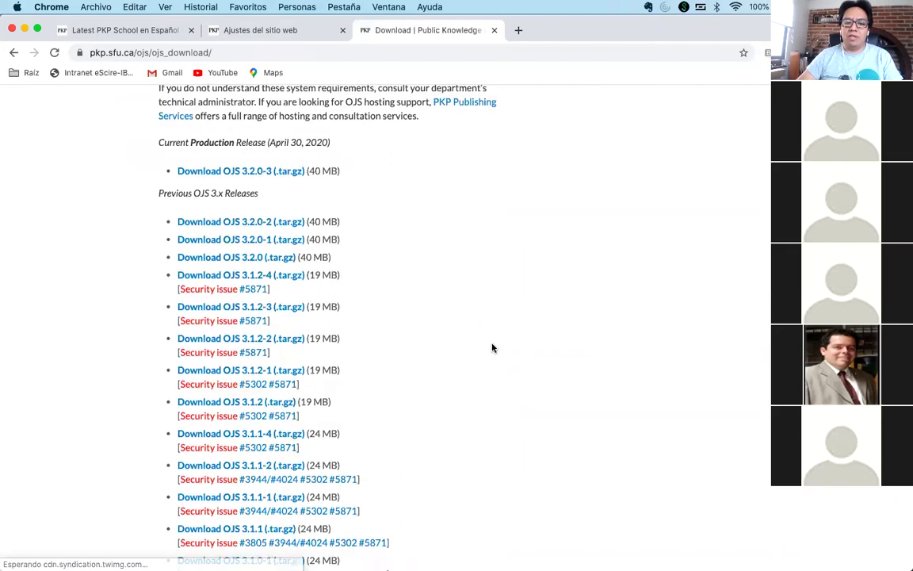
scroll(491, 346, down, 8)
scroll(491, 346, down, 15)
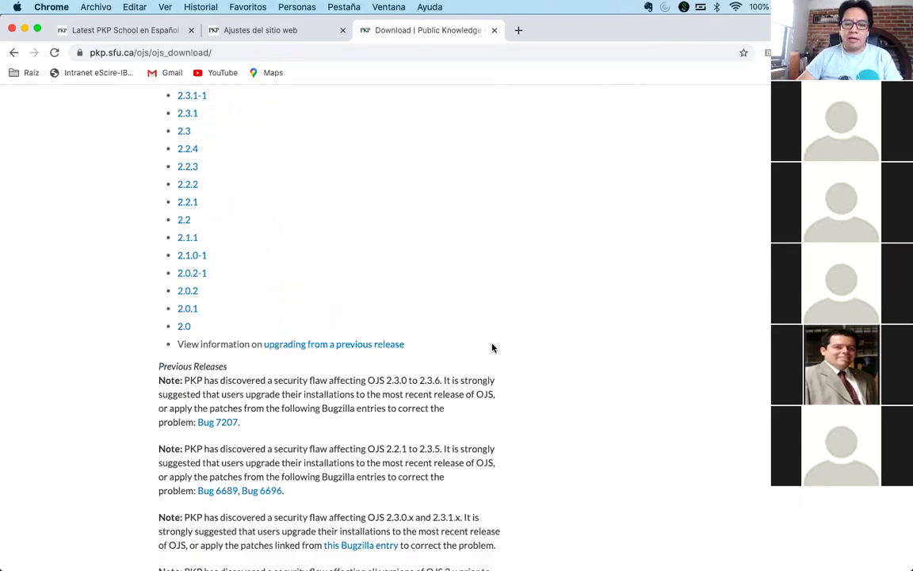
scroll(491, 347, down, 4)
scroll(491, 346, up, 15)
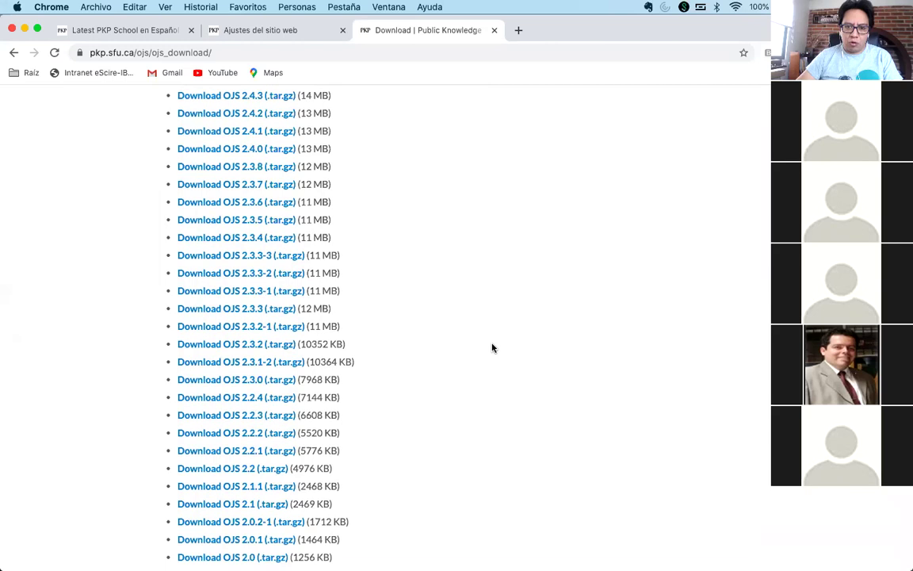
scroll(491, 346, up, 6)
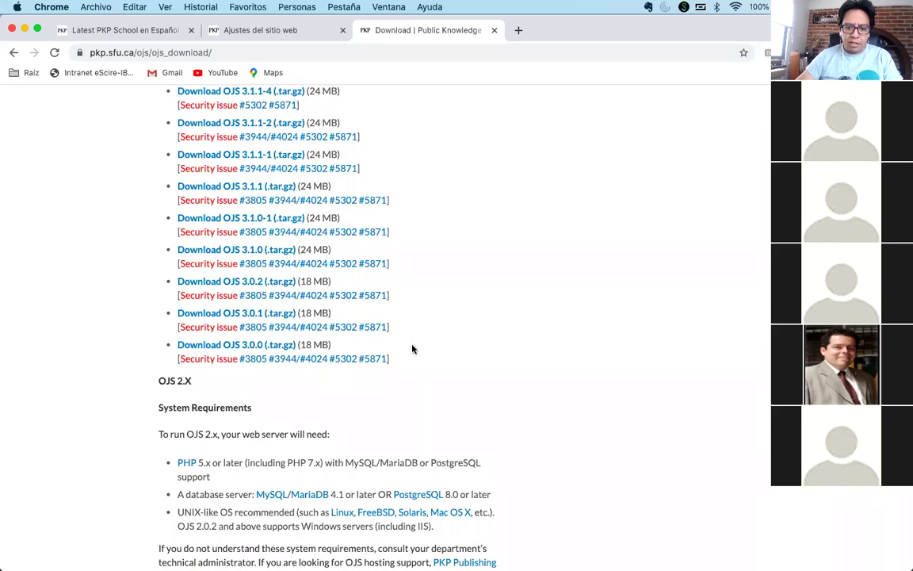
scroll(412, 348, up, 1)
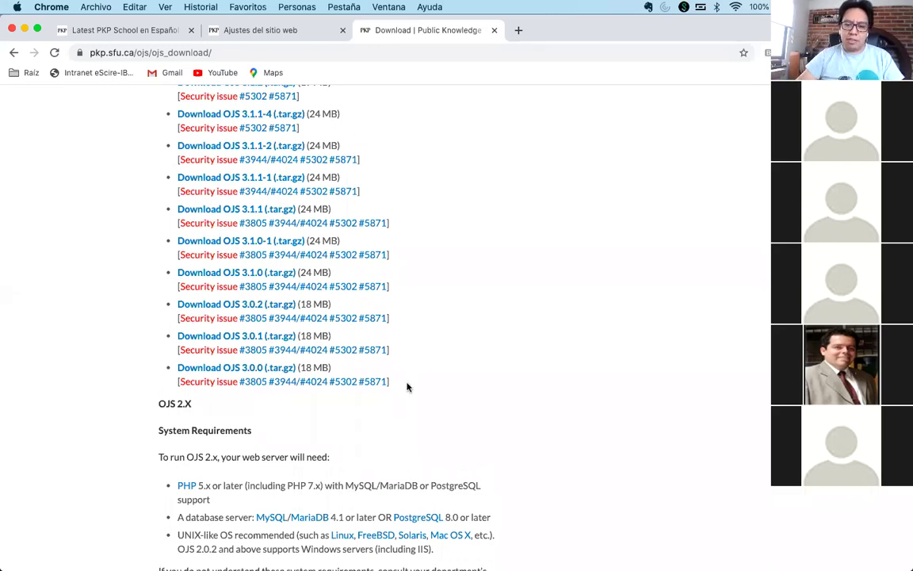
- Highlight the OJS 3.0.2, 3.0.1 and 3.0.0 entries, then scroll through releases and license terms
drag(408, 387, 156, 306)
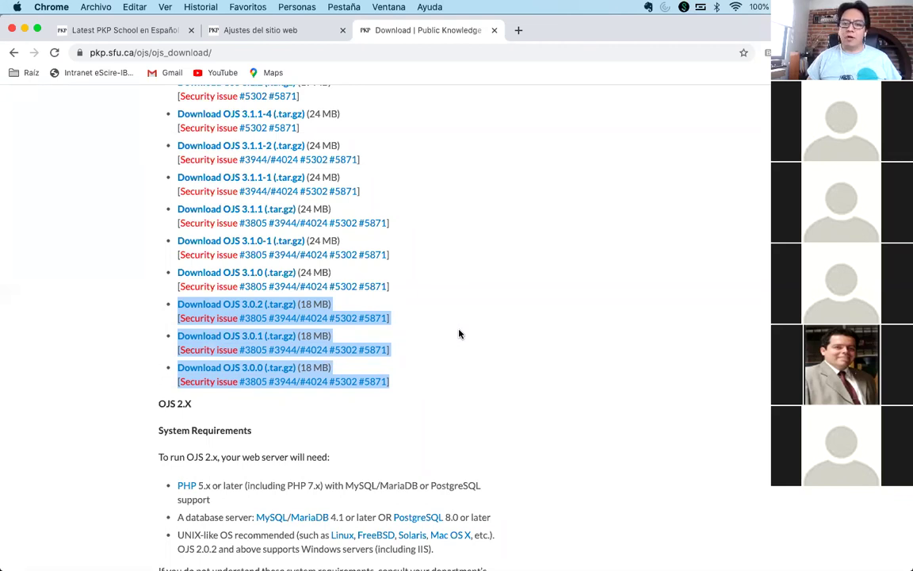
click(458, 334)
scroll(458, 334, up, 5)
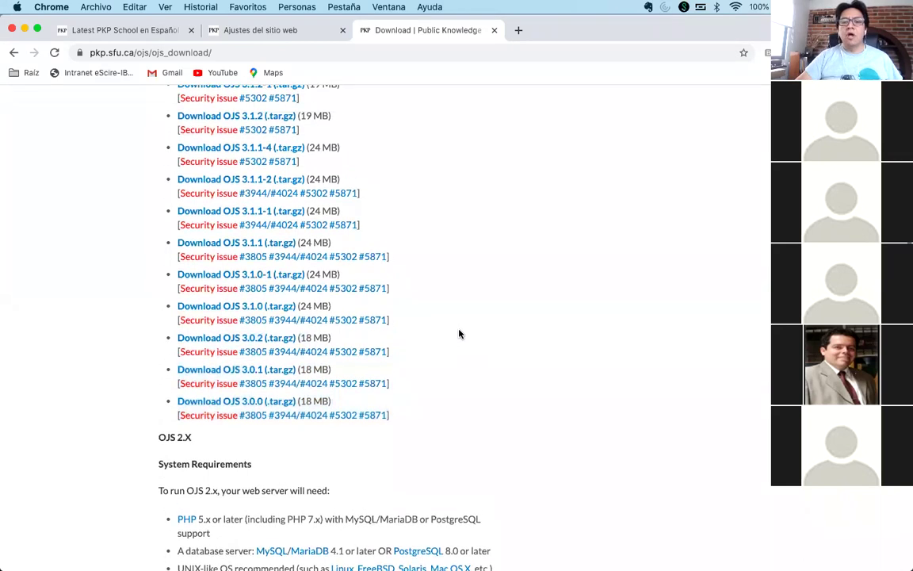
scroll(433, 309, down, 6)
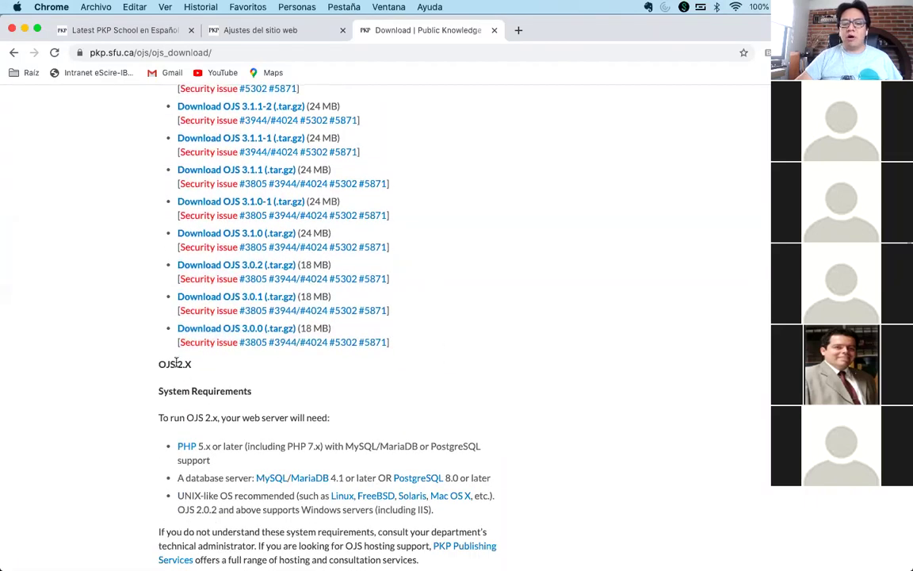
scroll(428, 354, up, 9)
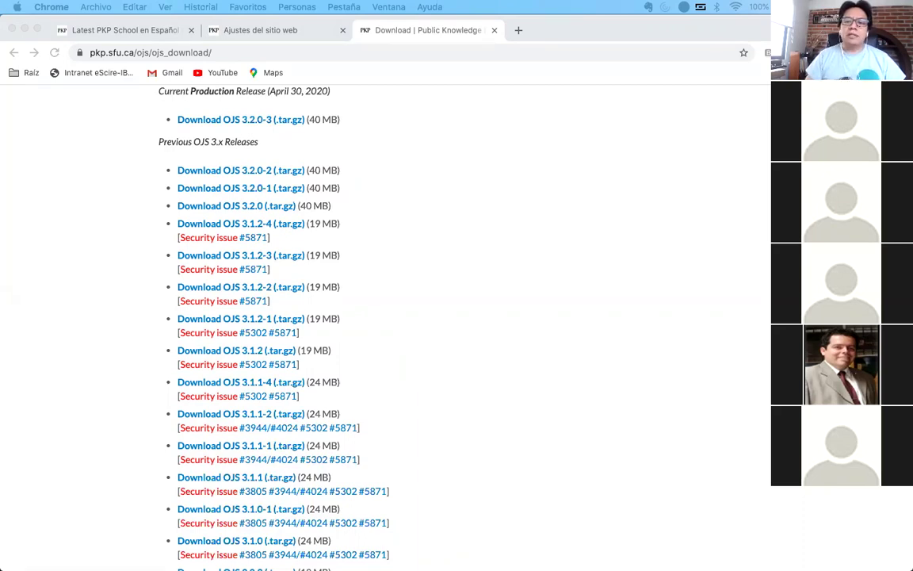
click(635, 318)
scroll(636, 318, up, 5)
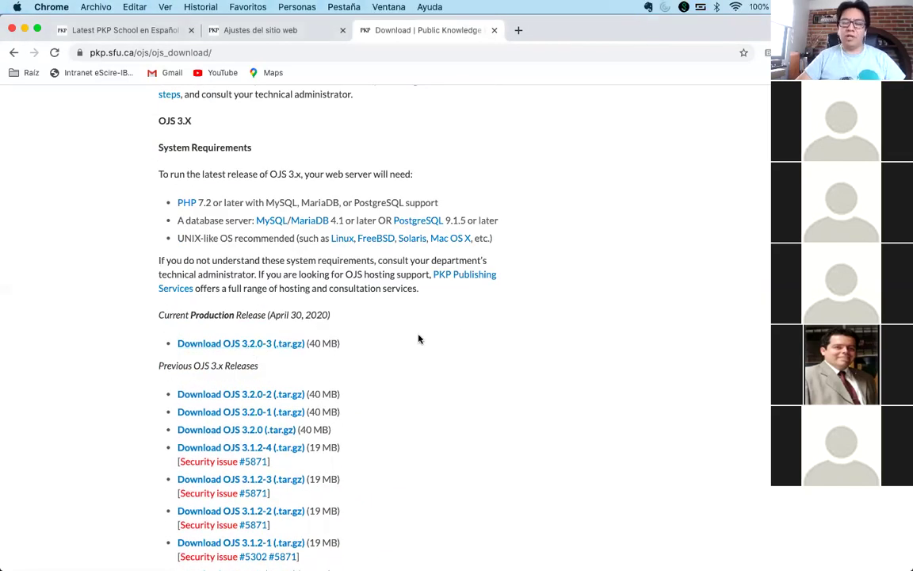
scroll(559, 337, down, 3)
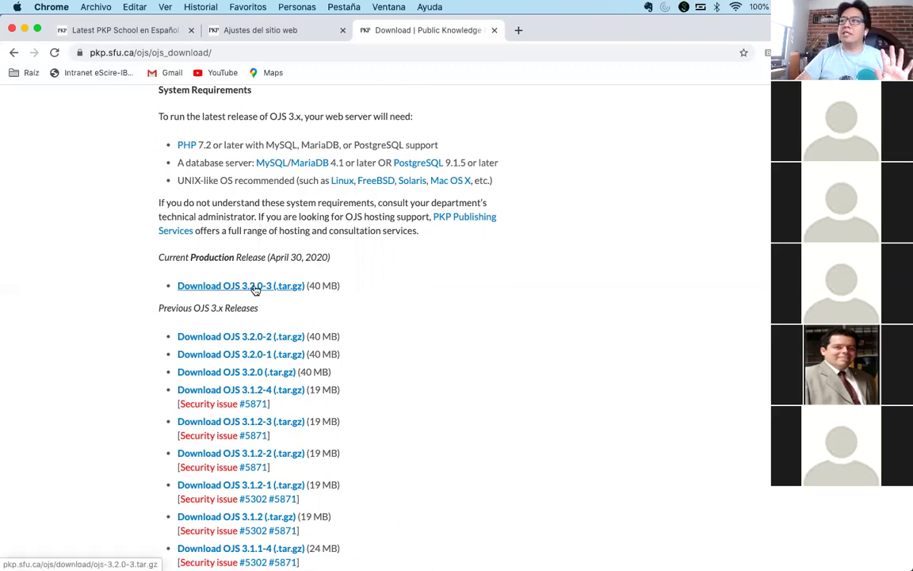
scroll(365, 330, down, 3)
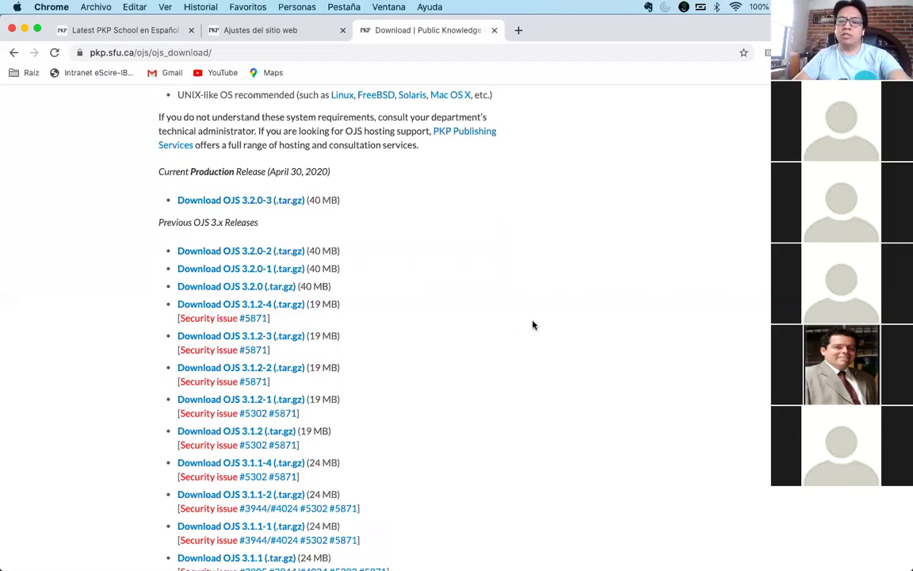
scroll(532, 323, down, 3)
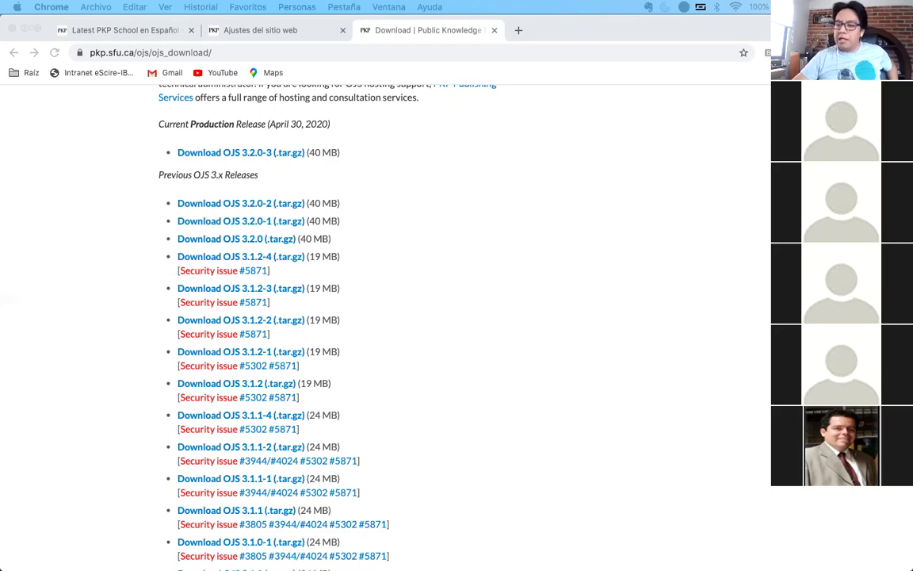
click(510, 190)
scroll(509, 190, up, 10)
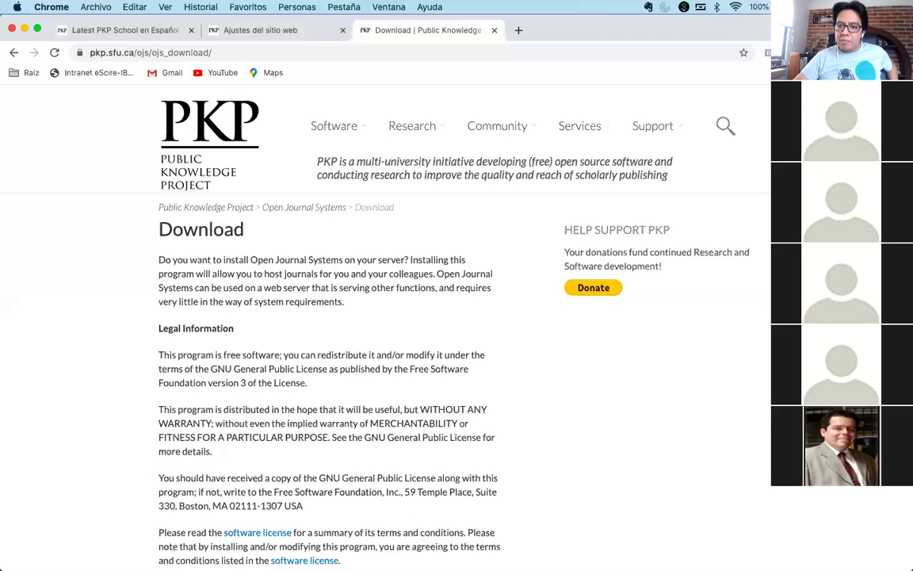
- Select the PKP Download page address, then open a new blank tab
click(416, 50)
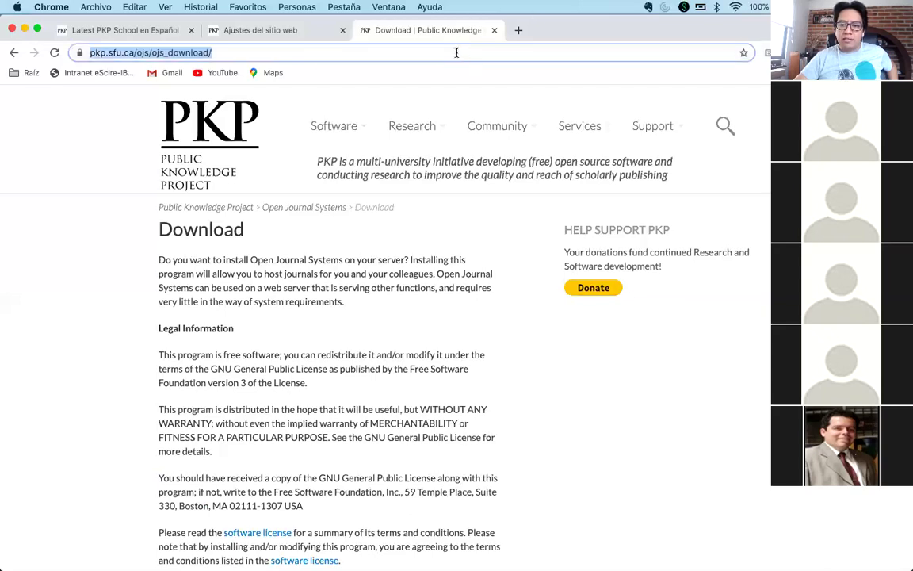
click(412, 49)
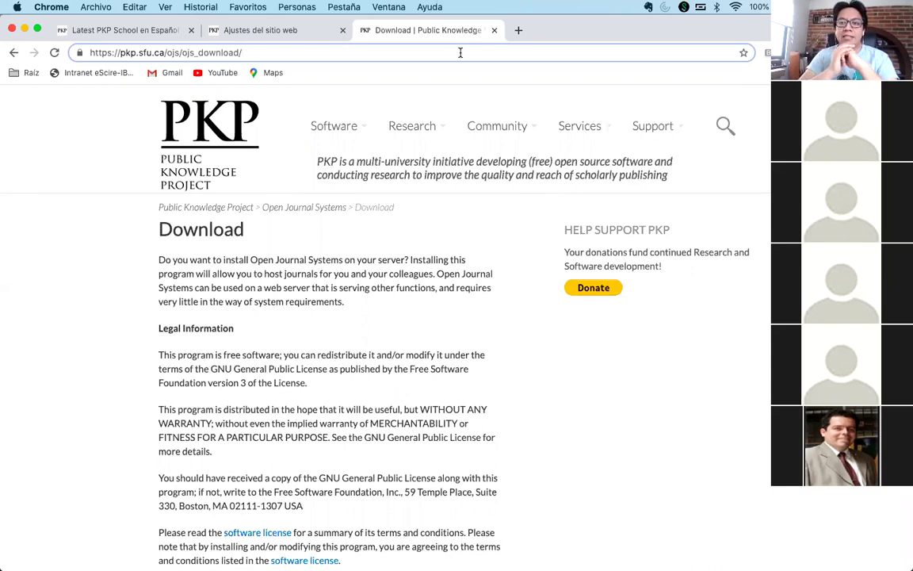
click(518, 31)
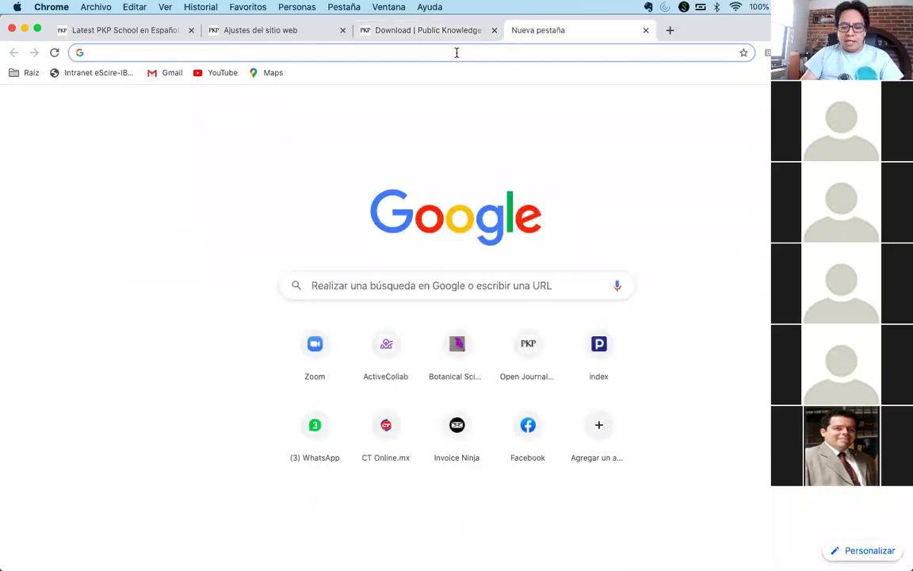
- Go to github.com, search 'escire', filter results to Users, and open the eScire organization
text(github)
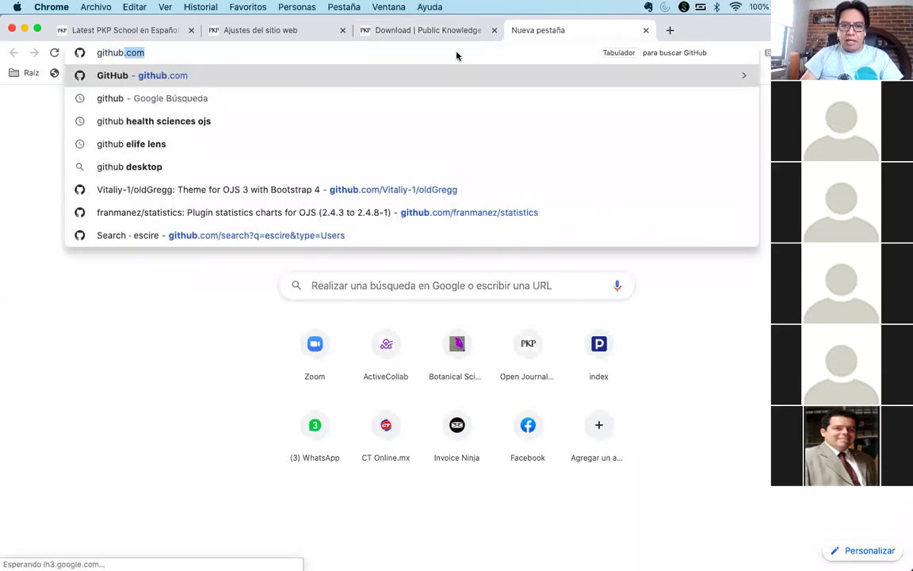
key(Return)
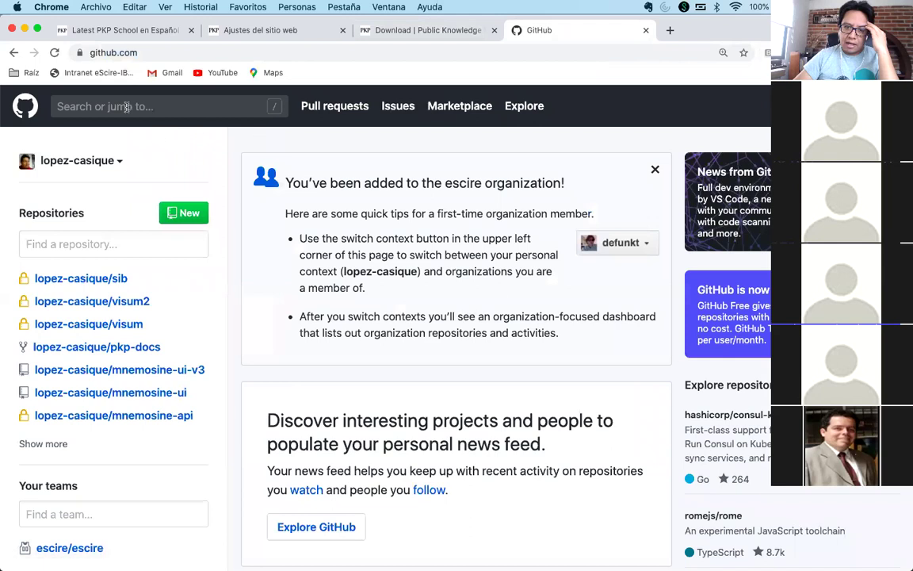
click(127, 106)
text(escire)
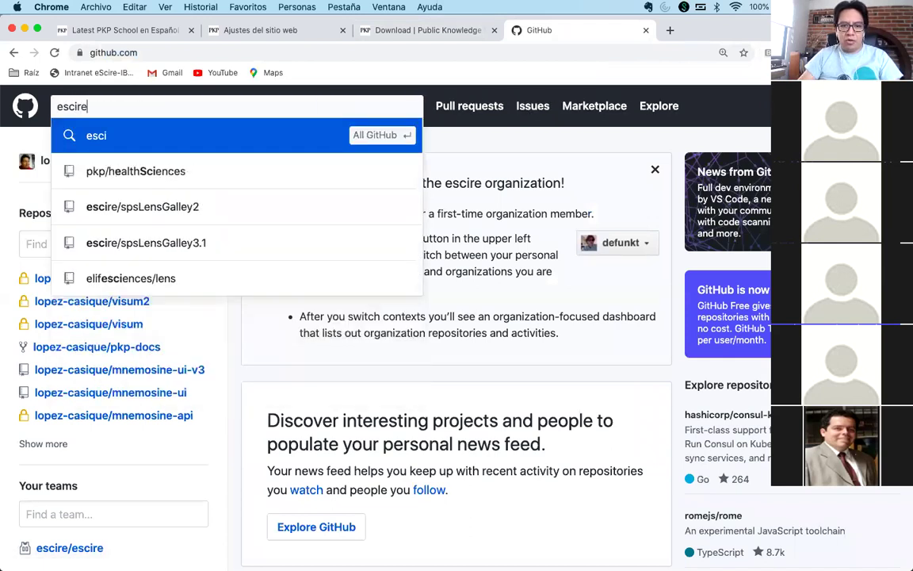
key(Return)
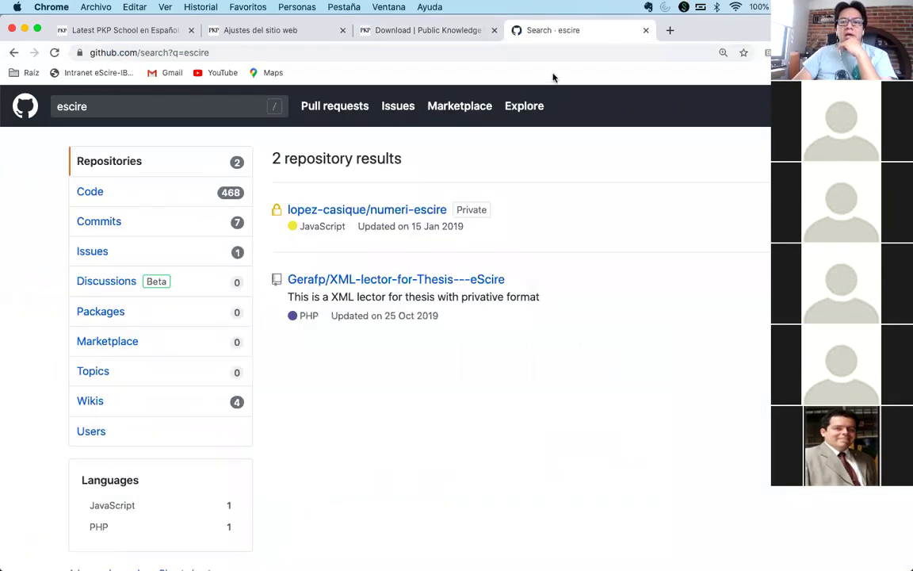
click(219, 431)
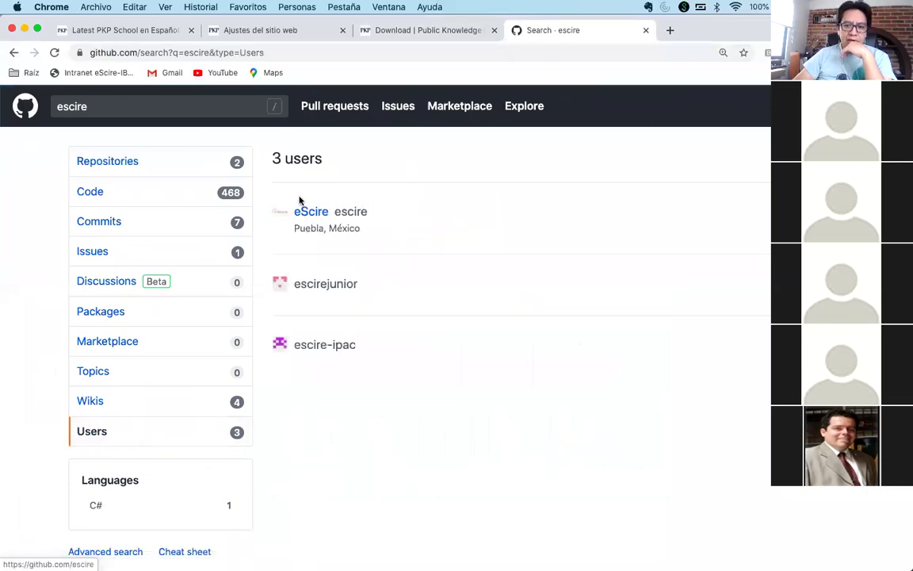
click(303, 213)
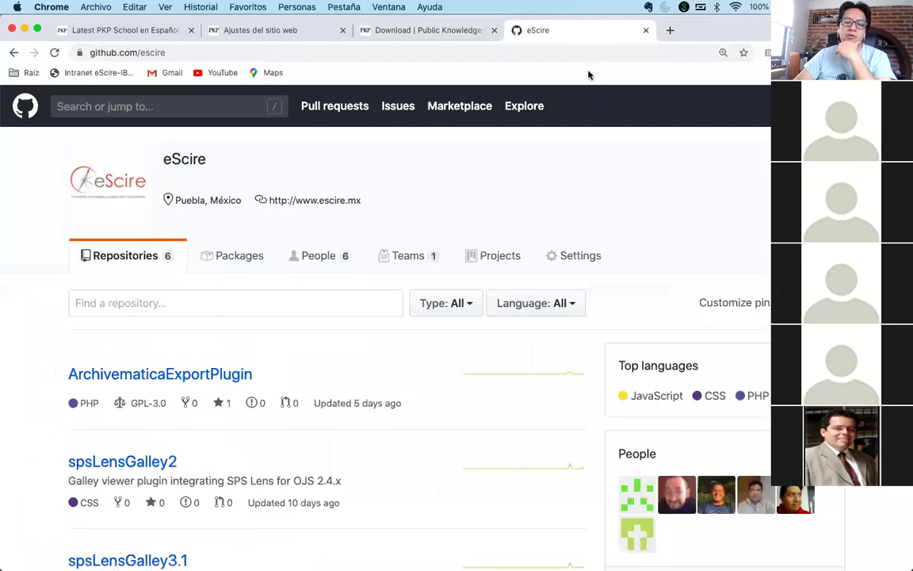
- Scroll the eScire repositories to spsLensGalley3.1, select the github.com/escire address, and open a new tab
scroll(467, 376, down, 3)
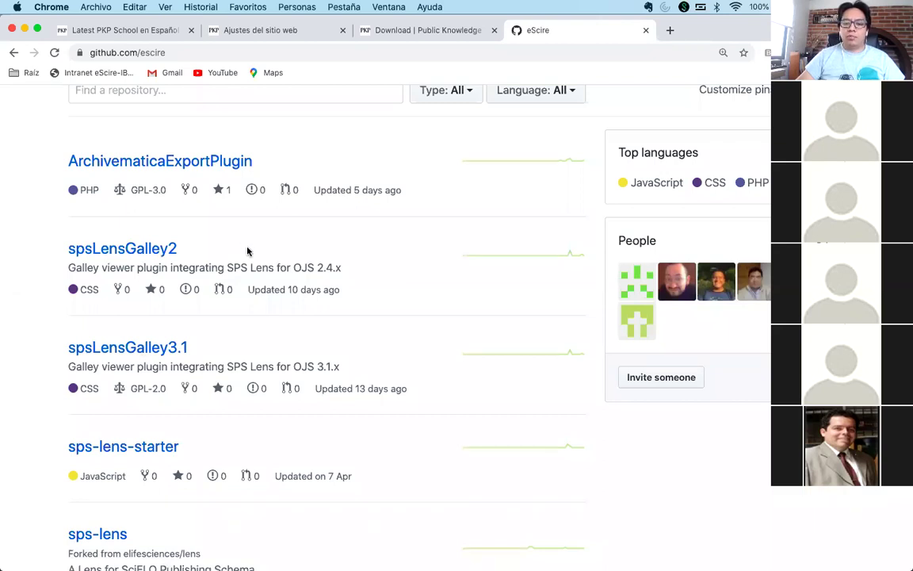
scroll(246, 250, up, 5)
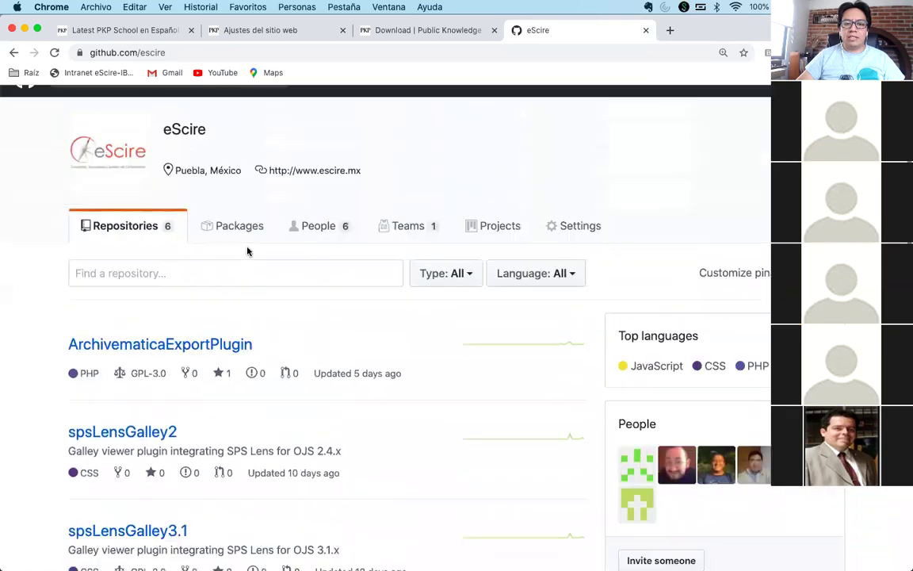
click(250, 50)
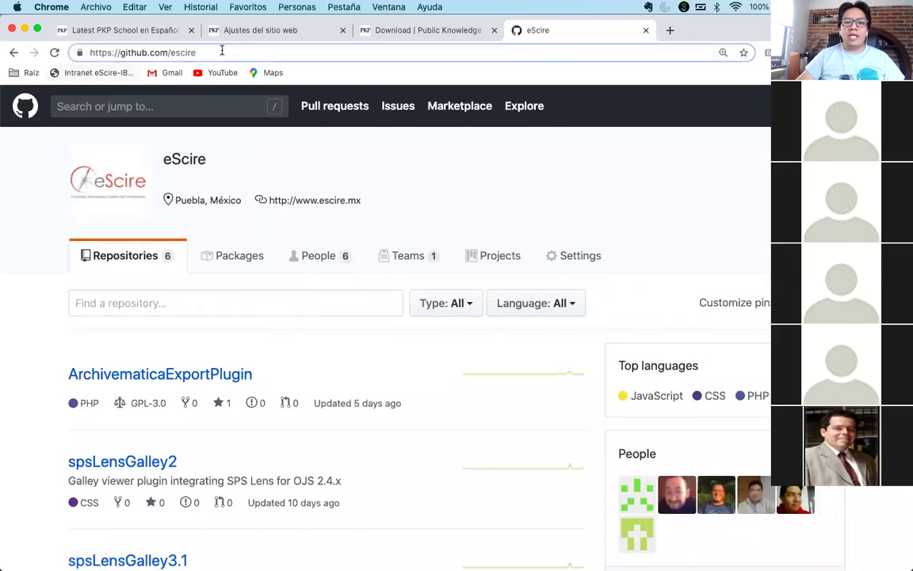
triple_click(203, 52)
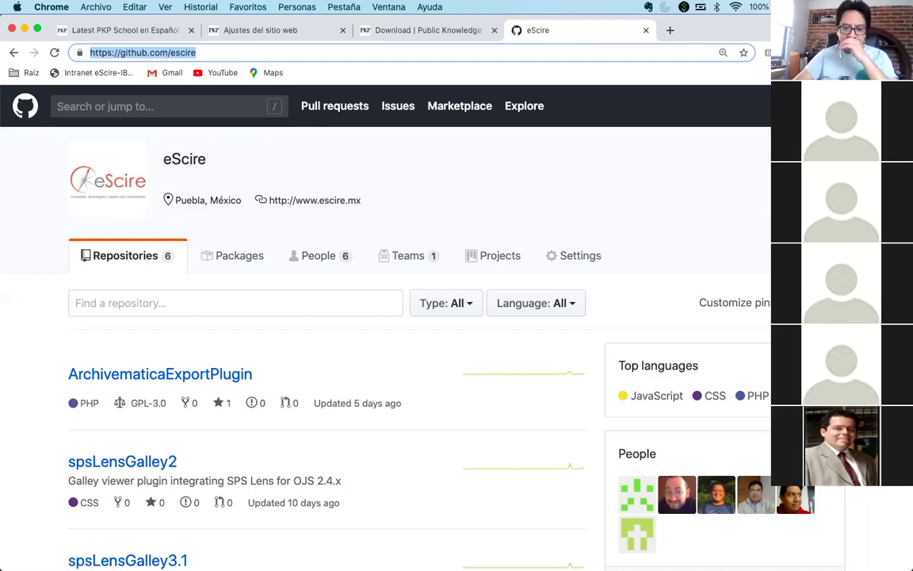
scroll(353, 408, down, 5)
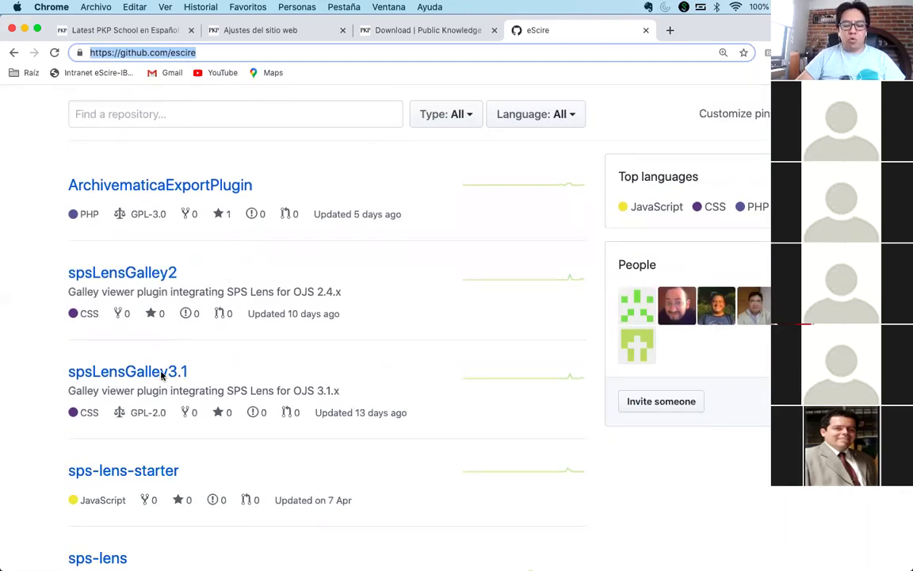
click(670, 30)
- Load the Estudios Demográficos y Urbanos site and open the Trayectorias article's HTML galley
text(estudiosdem)
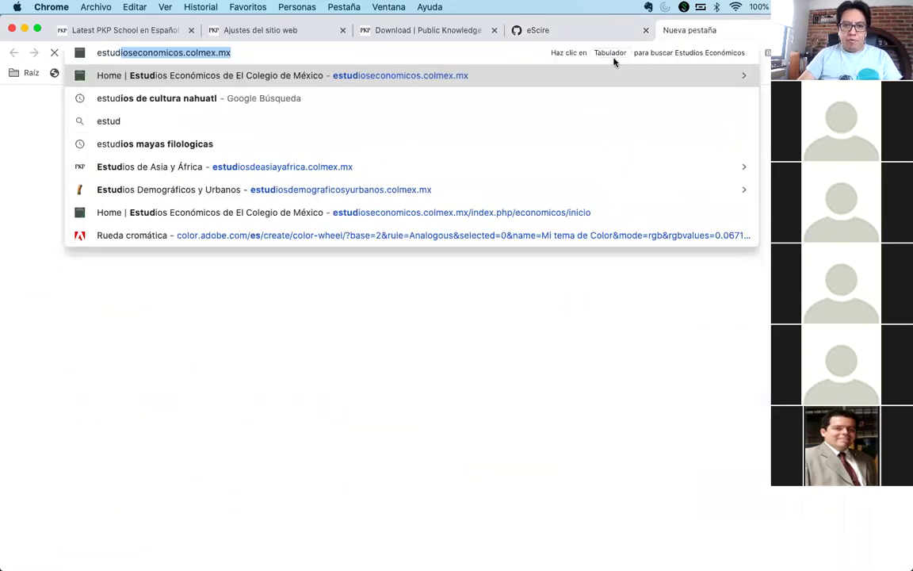
key(Return)
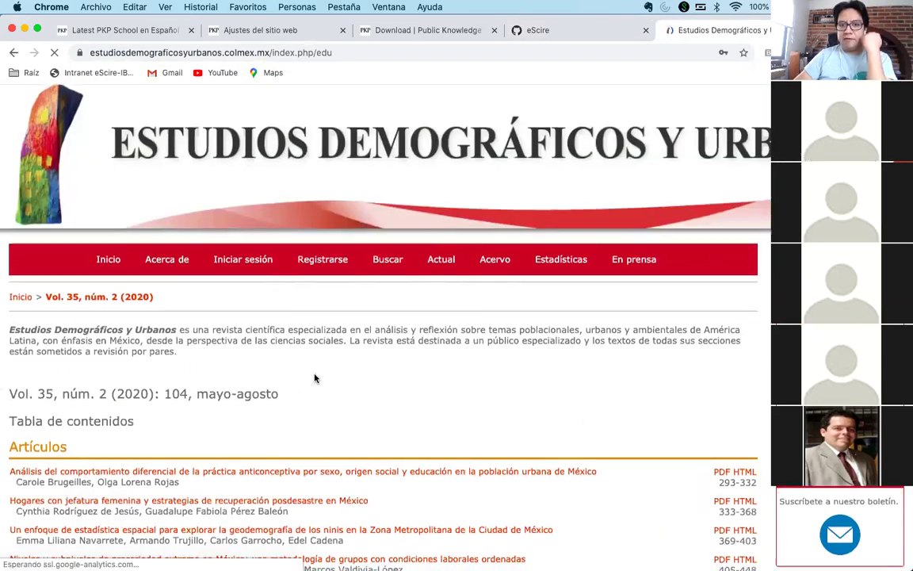
scroll(637, 255, down, 6)
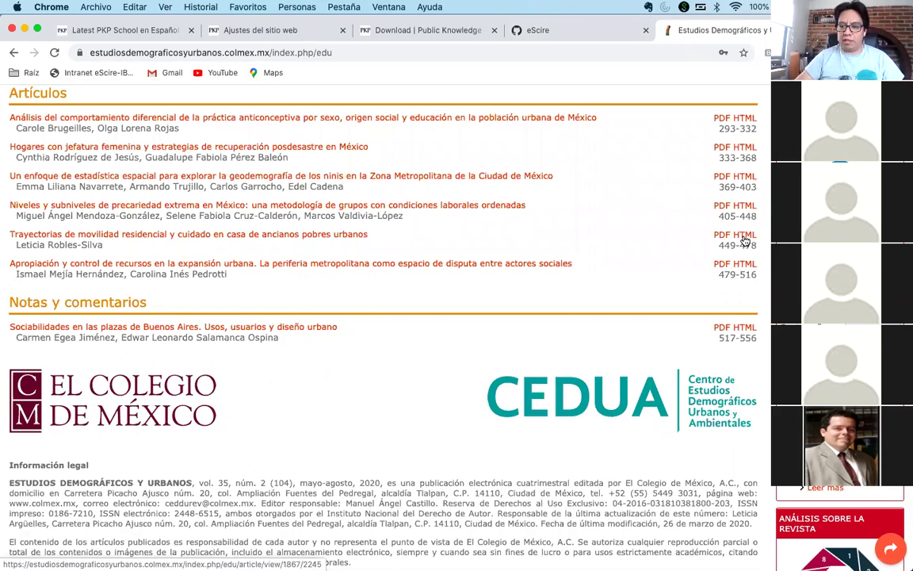
click(744, 237)
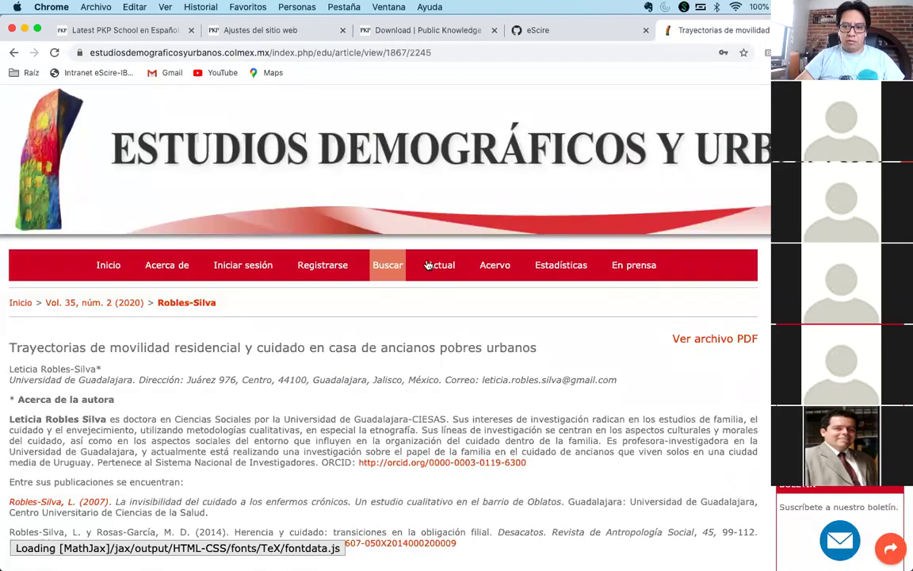
- Browse the archive to Vol. 35, núm. 1 (2020) and return to its table of contents
click(495, 264)
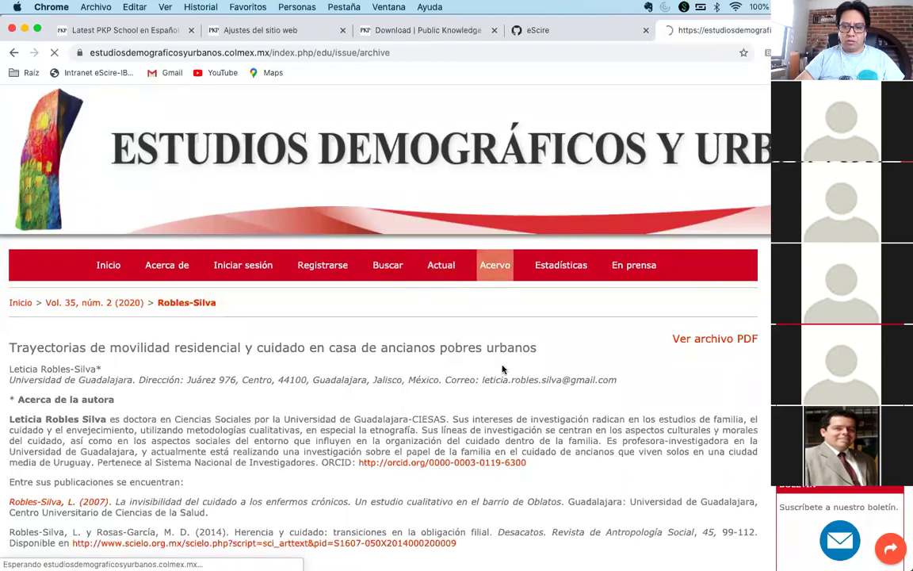
scroll(297, 305, down, 3)
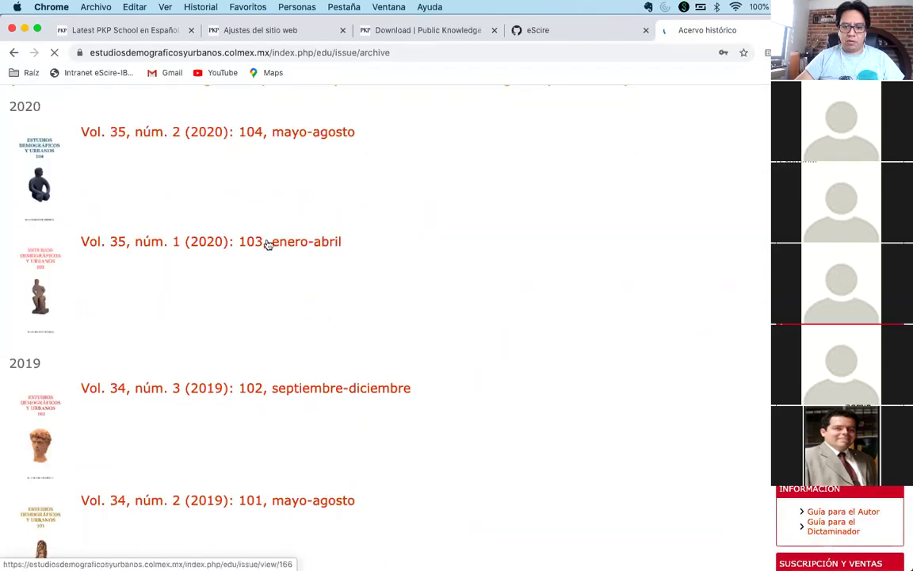
click(311, 246)
scroll(618, 317, down, 3)
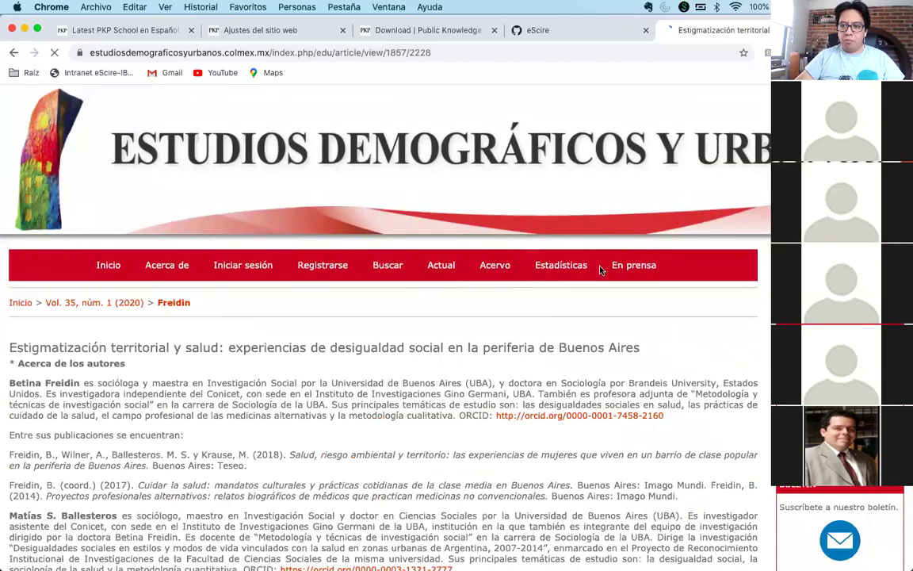
scroll(370, 352, down, 3)
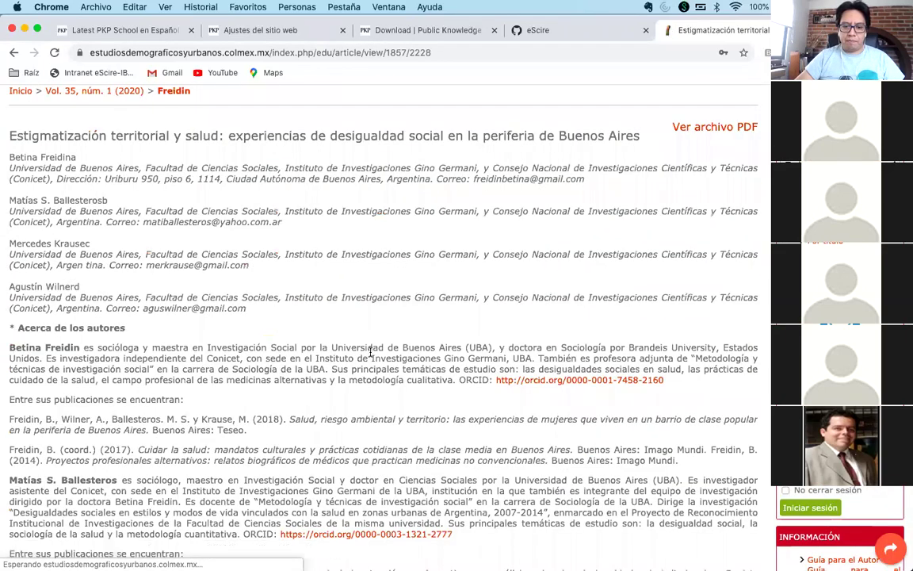
click(11, 52)
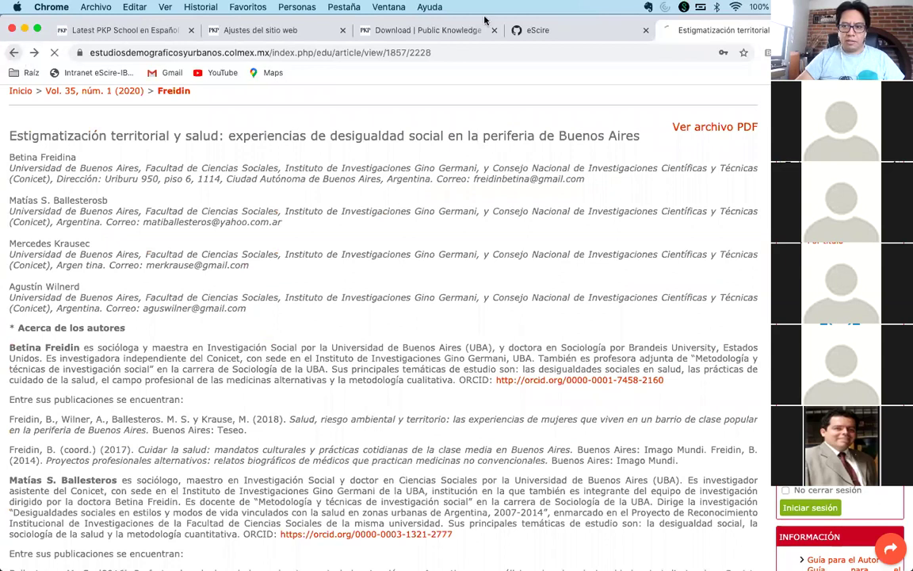
click(655, 53)
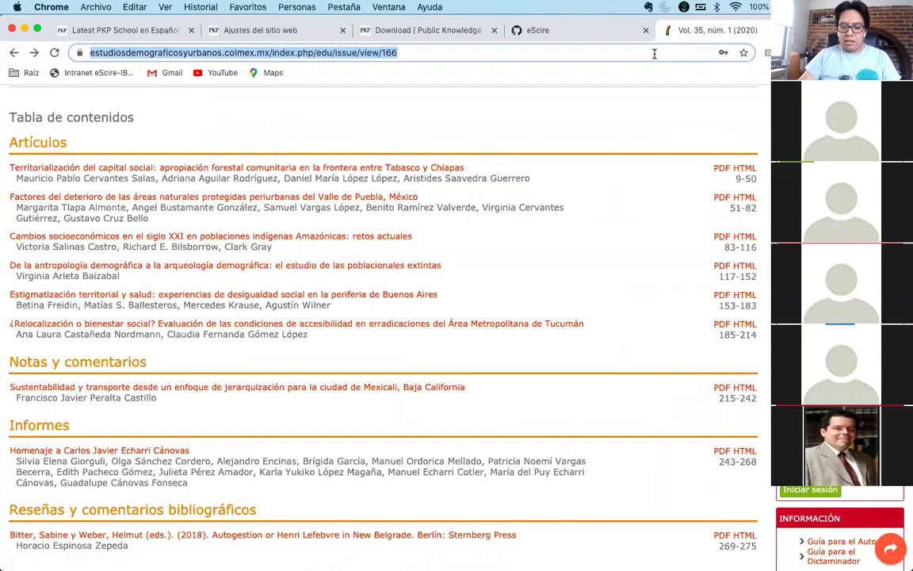
- Load the LiminaR site and open the julio-diciembre 2016 issue from its past-issues archive
text(limi)
key(Return)
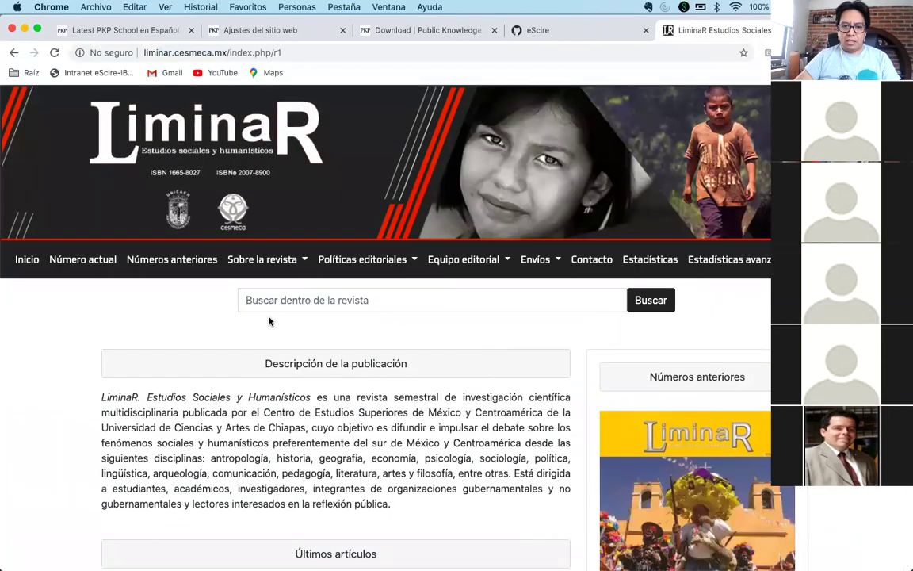
click(173, 267)
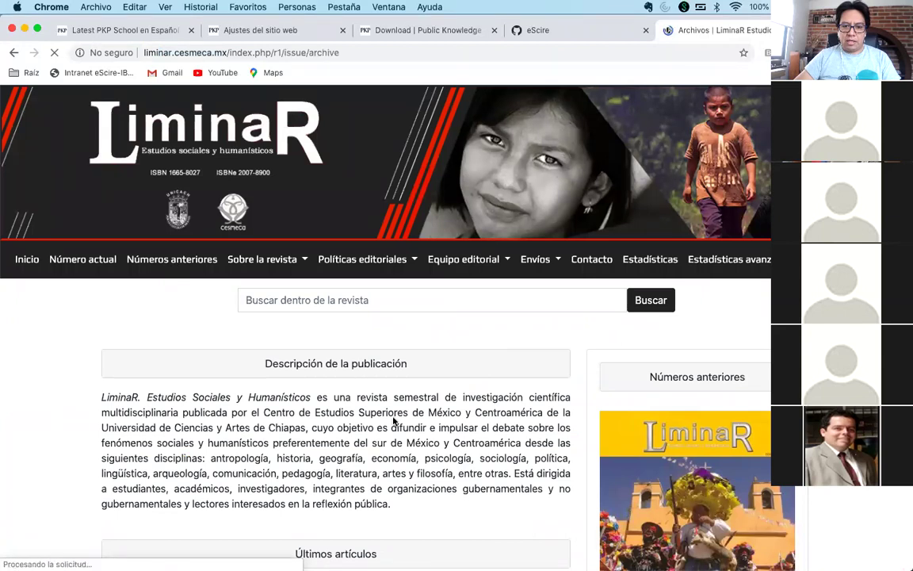
scroll(392, 422, down, 5)
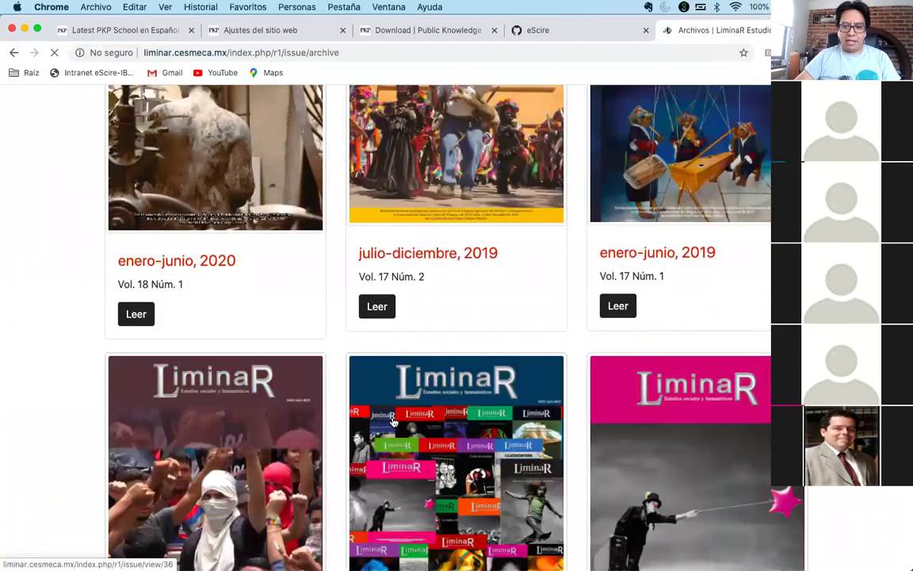
scroll(394, 428, down, 6)
click(390, 474)
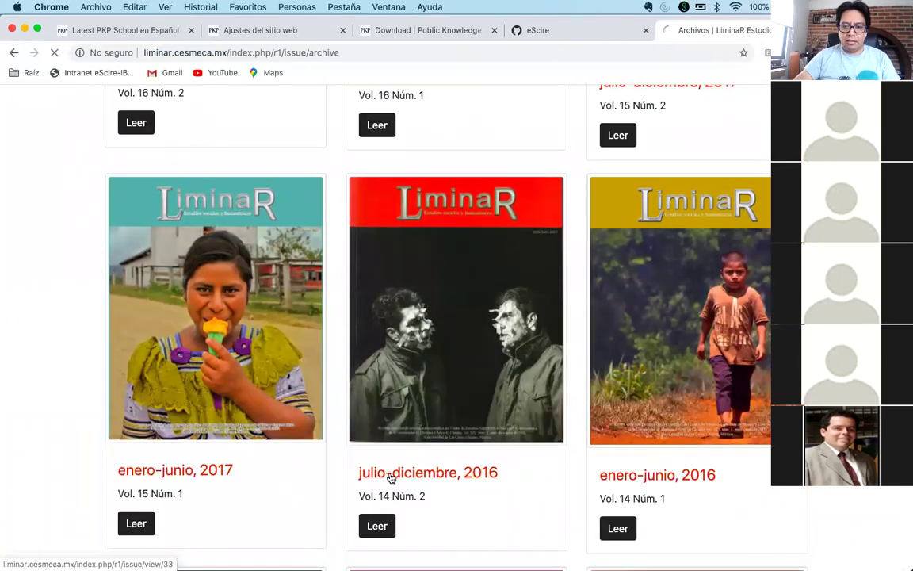
scroll(446, 434, down, 10)
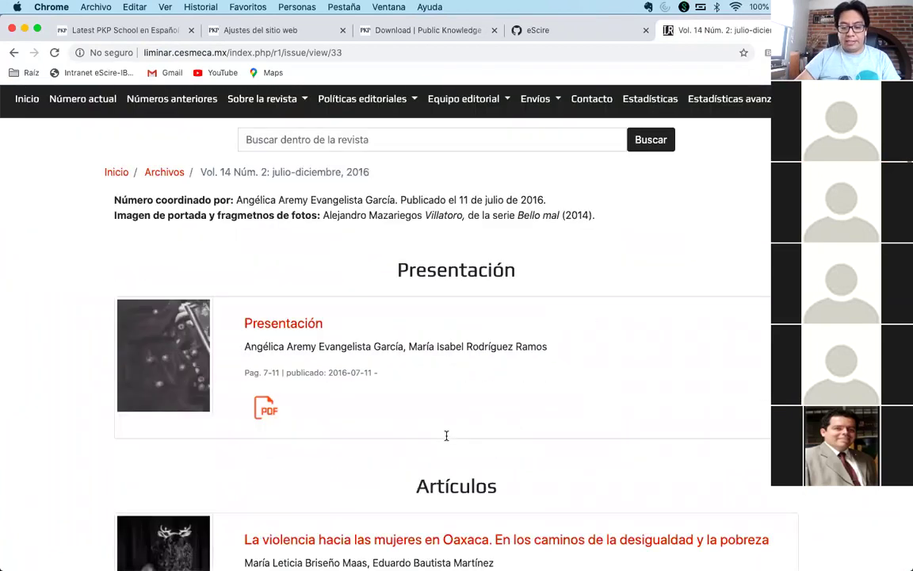
scroll(446, 435, down, 2)
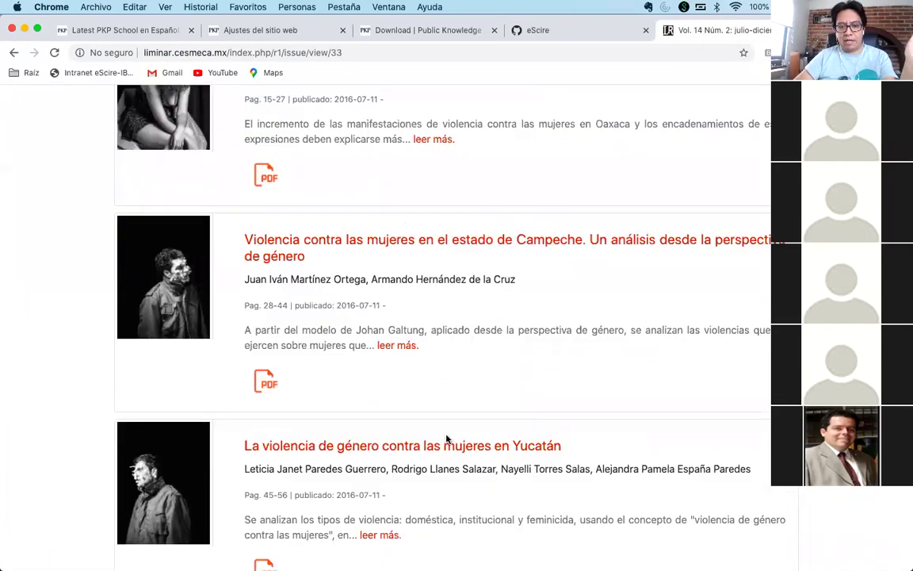
scroll(357, 356, up, 12)
- Go back to Números anteriores and open the julio-diciembre 2019 issue
click(178, 259)
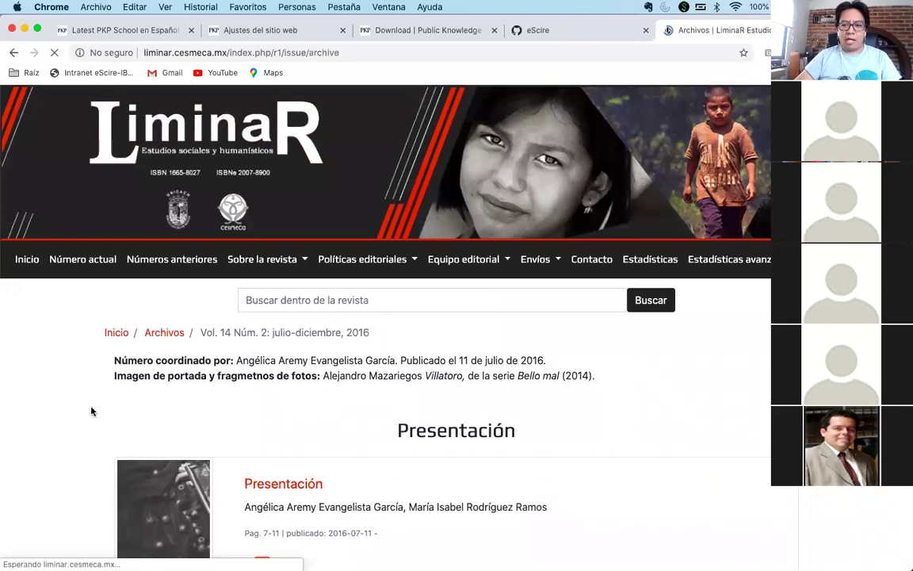
scroll(333, 383, down, 5)
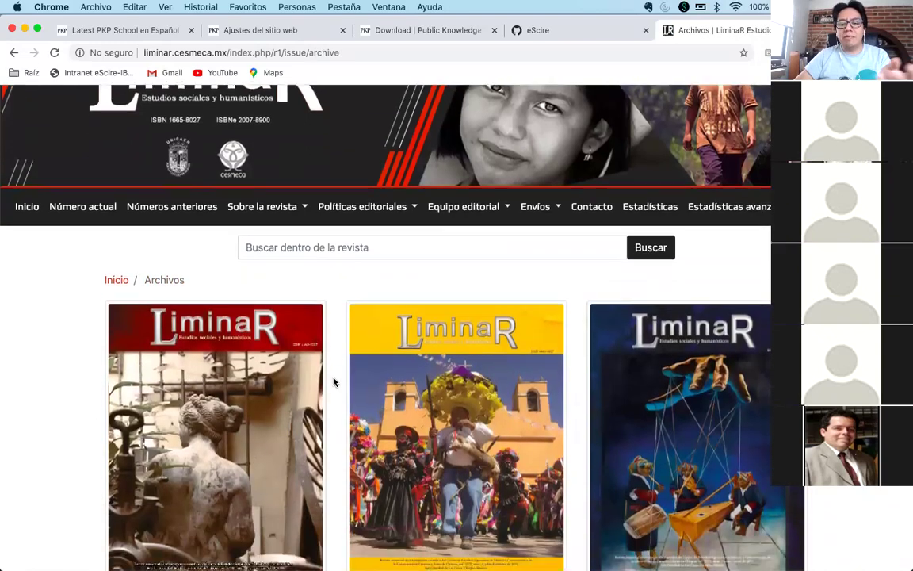
scroll(334, 383, up, 1)
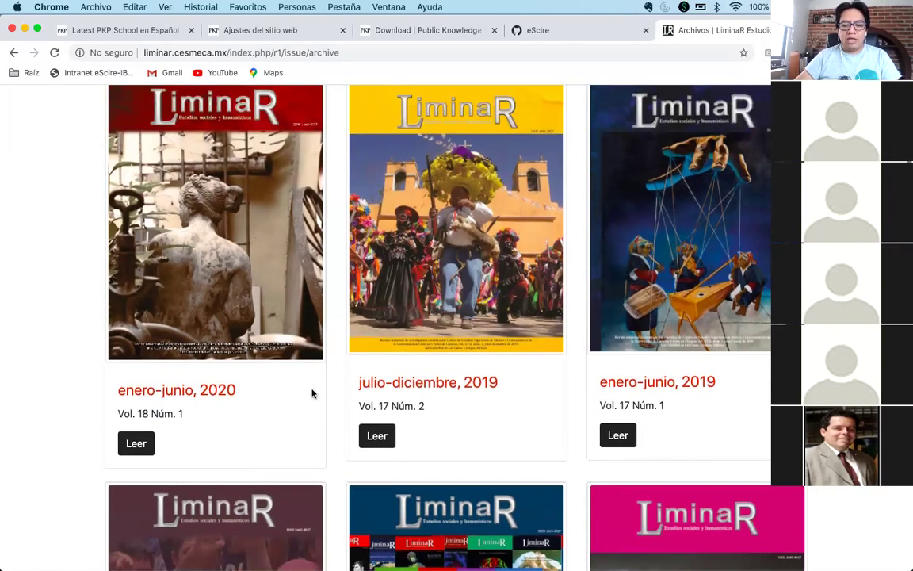
click(436, 387)
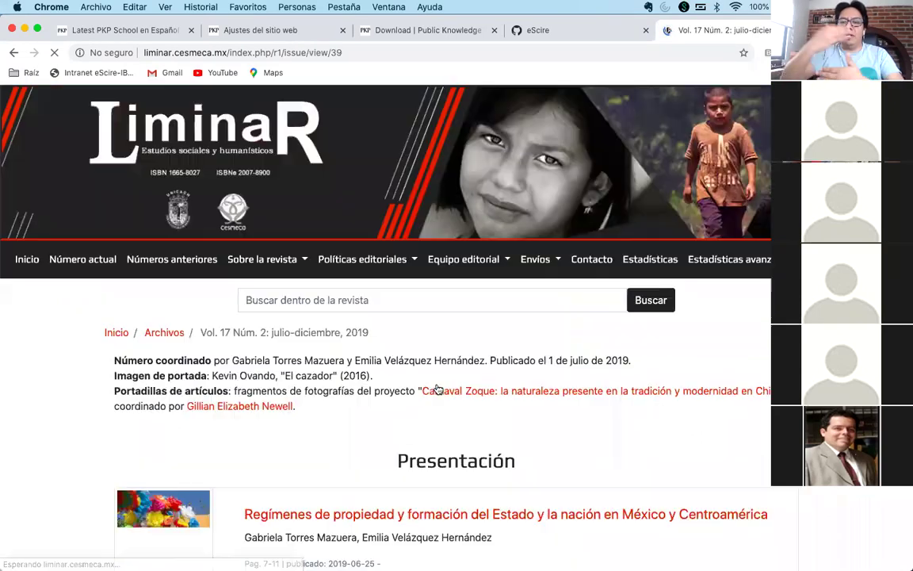
- Read the first property-regimes article in Lens with its Contents outline, then return to eScire's GitHub
scroll(421, 436, down, 3)
click(363, 373)
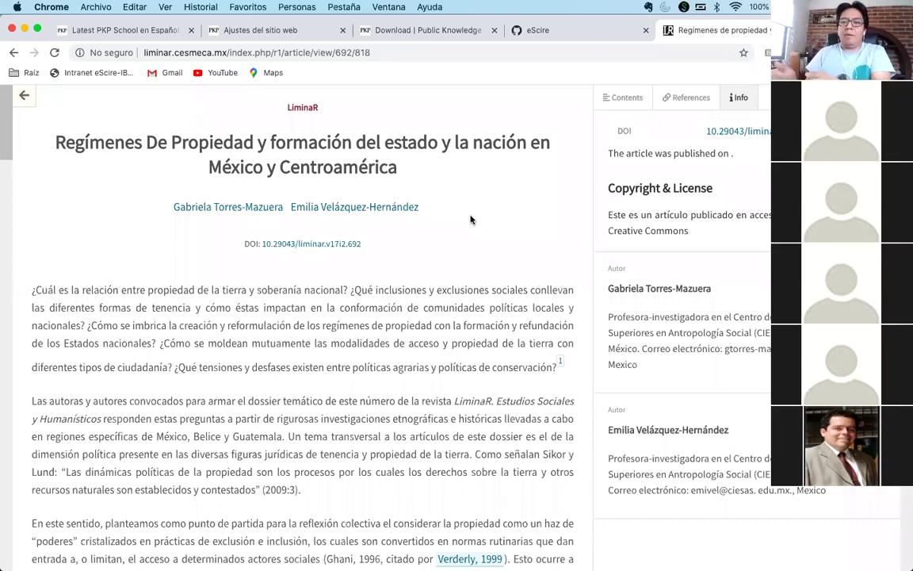
scroll(514, 229, down, 5)
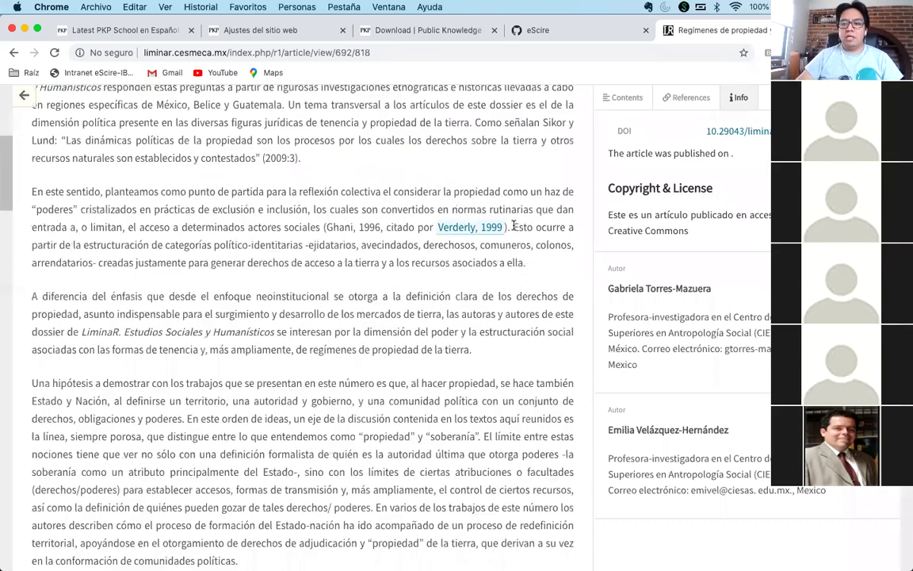
scroll(514, 226, down, 10)
scroll(619, 97, up, 7)
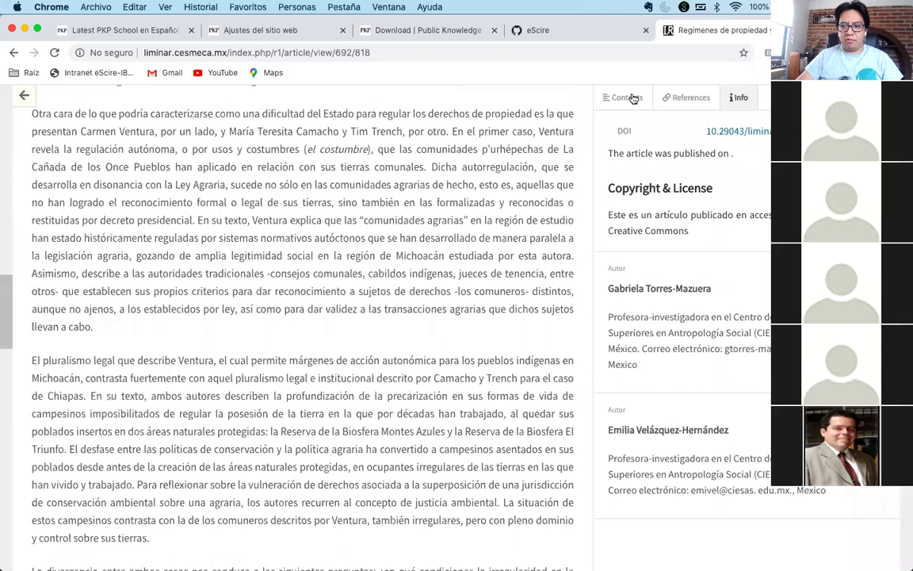
click(615, 96)
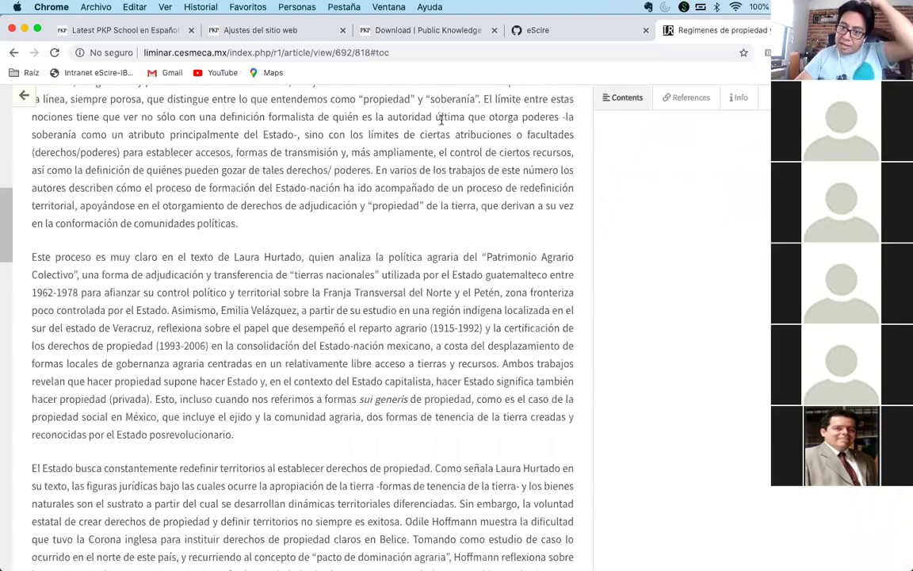
click(536, 33)
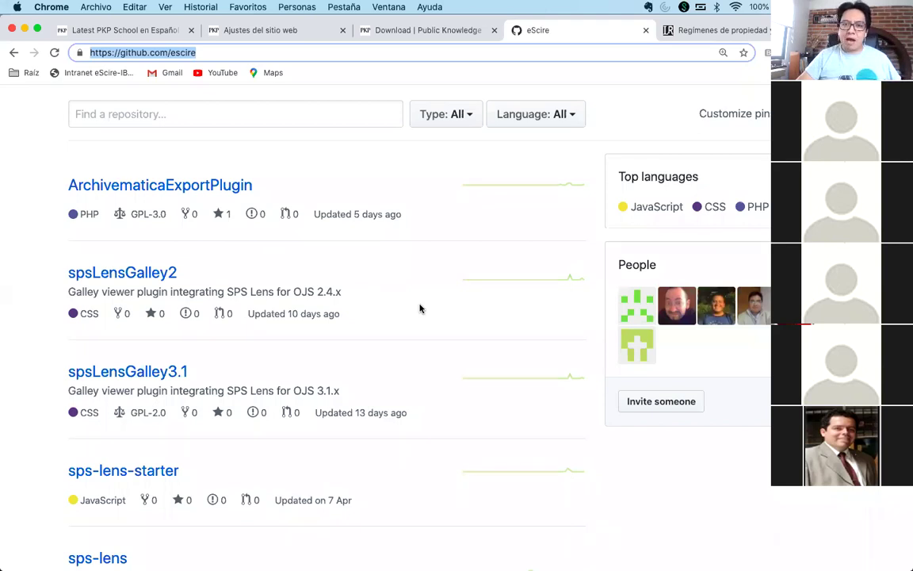
- Open eScire's spsLensGalley3.1 repository, read its README install notes, and start a new tab
click(420, 309)
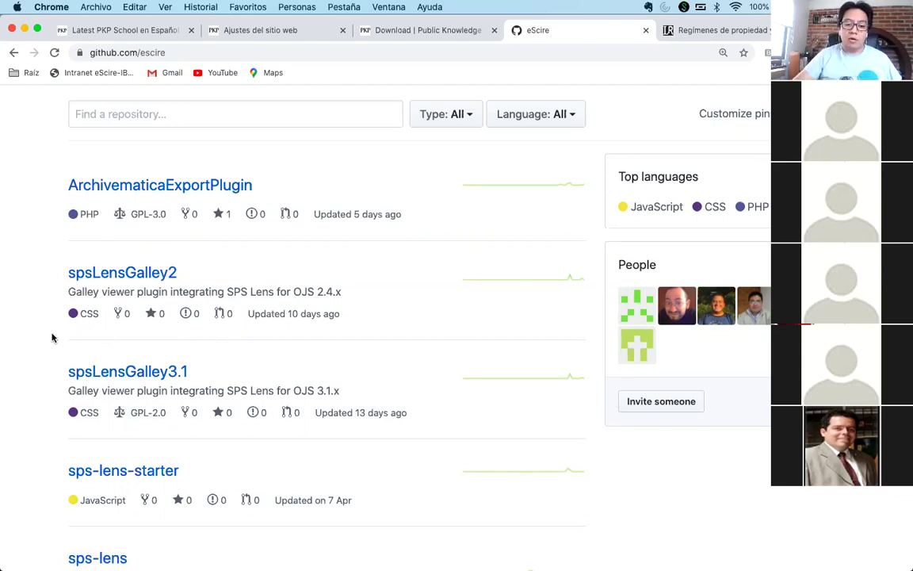
click(93, 370)
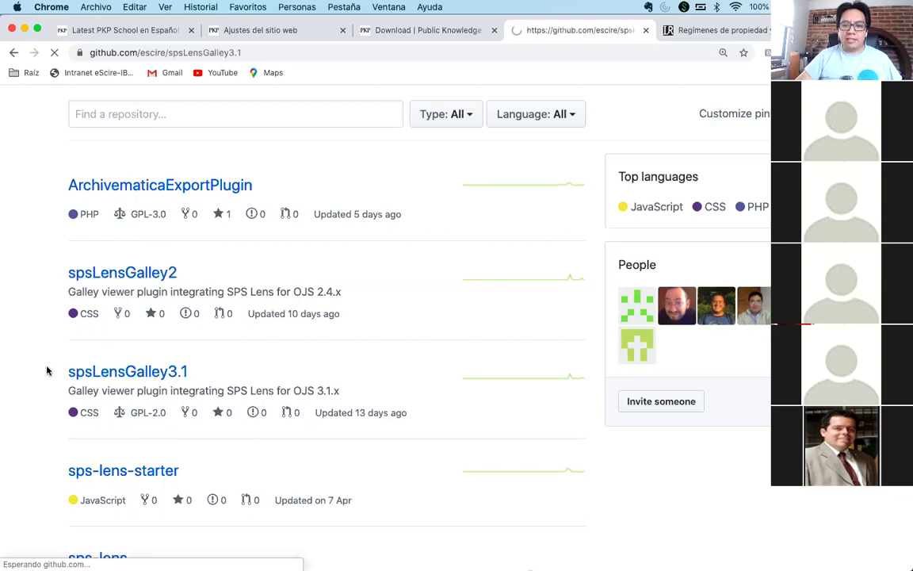
scroll(47, 370, down, 6)
scroll(47, 370, down, 3)
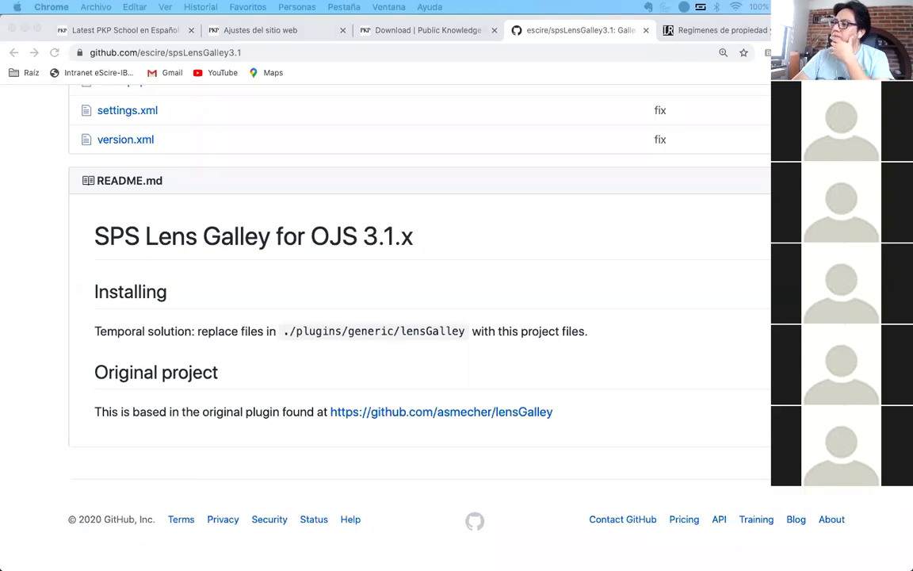
click(674, 332)
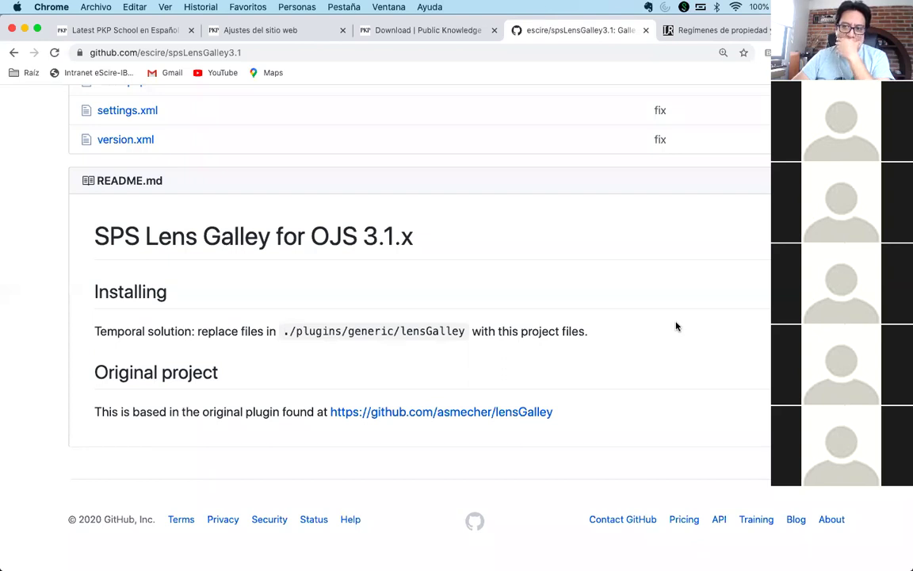
key(super+t)
- Load the Estudios Sociológicos journal site at estudiossociologicos.colmex.mx
text(estudiosdo)
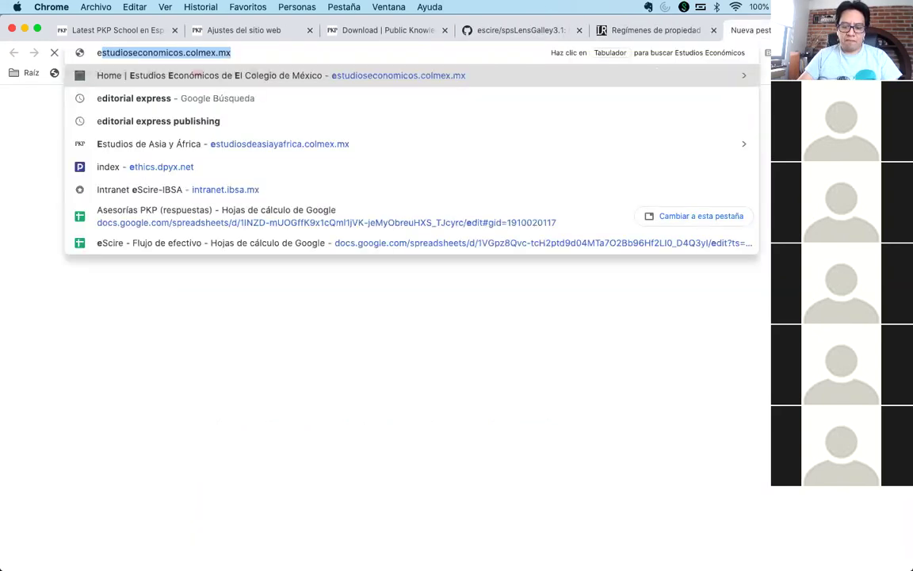
key(BackSpace)
key(BackSpace)
text(soci)
key(Return)
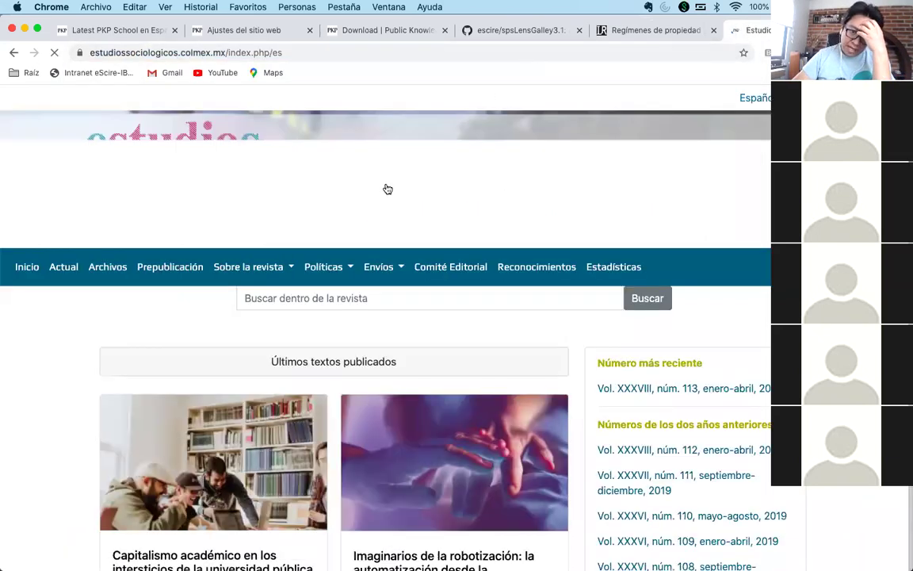
- From Archivos, open Vol. 37 Núm. 111 and its article 'Por usos y costumbres'
scroll(212, 339, down, 1)
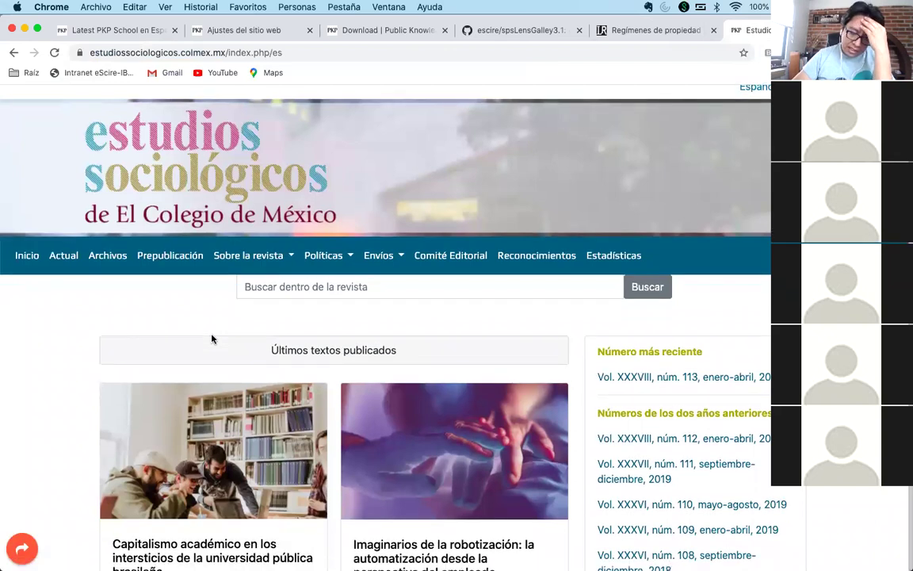
click(108, 256)
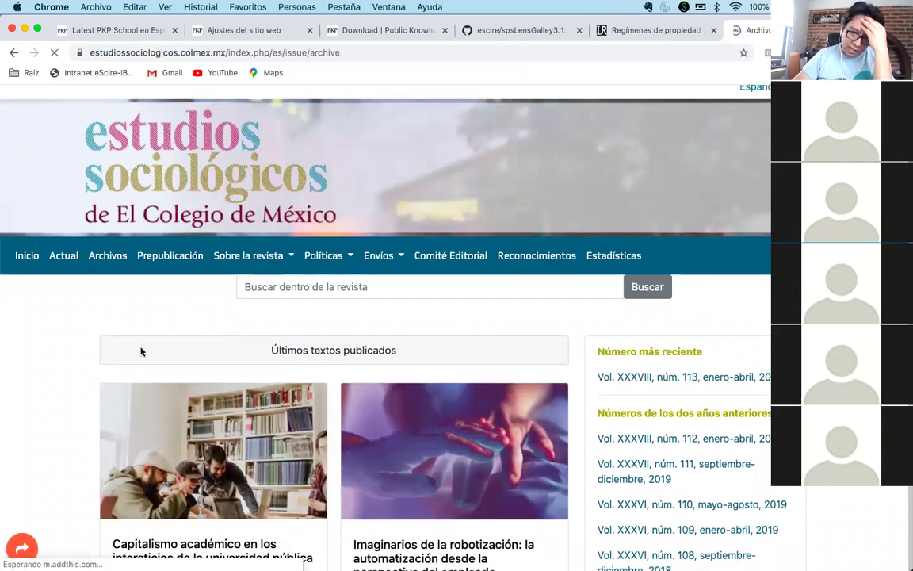
scroll(207, 331, down, 5)
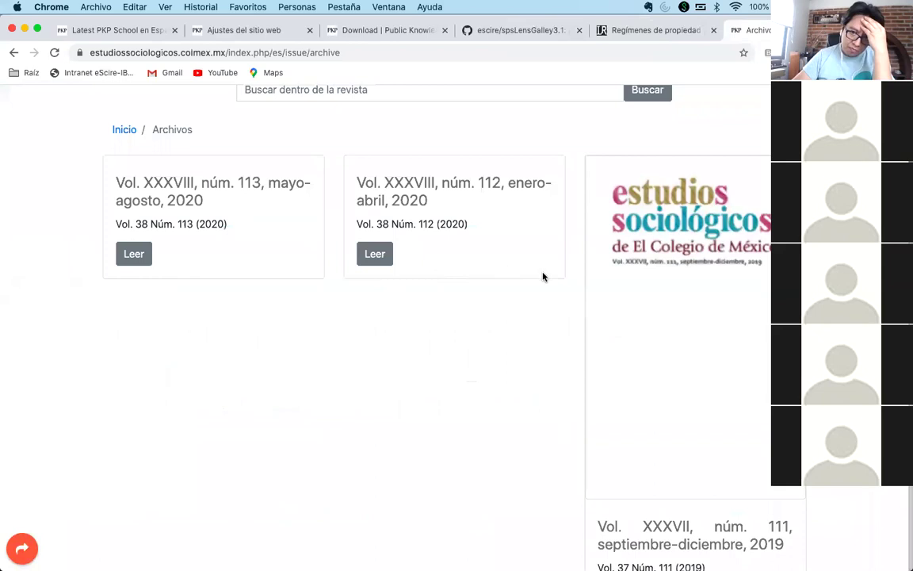
scroll(564, 320, down, 1)
scroll(566, 325, down, 5)
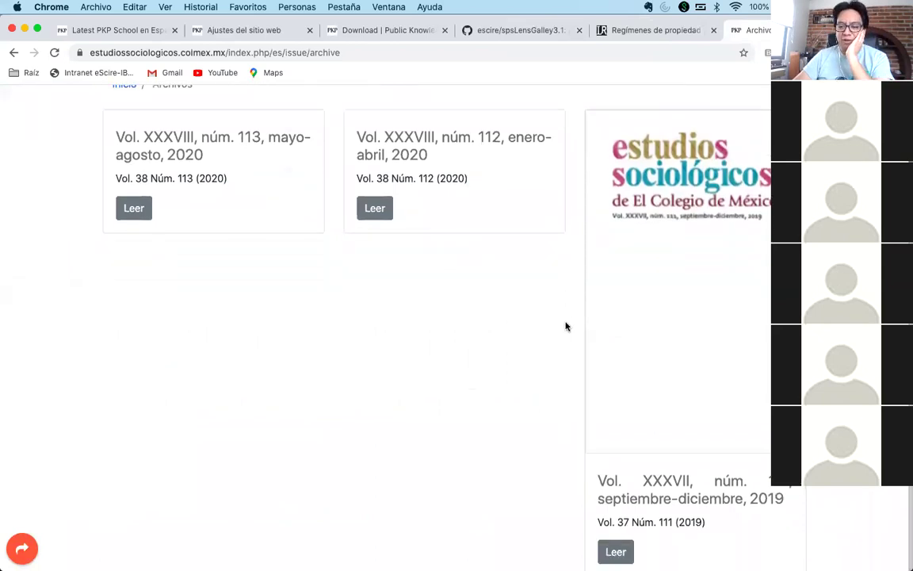
click(675, 323)
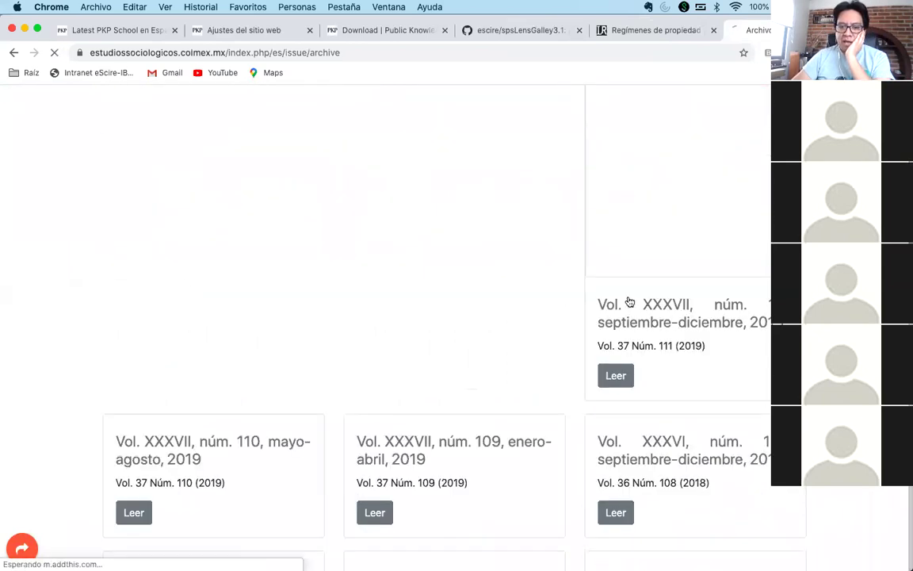
scroll(53, 376, down, 10)
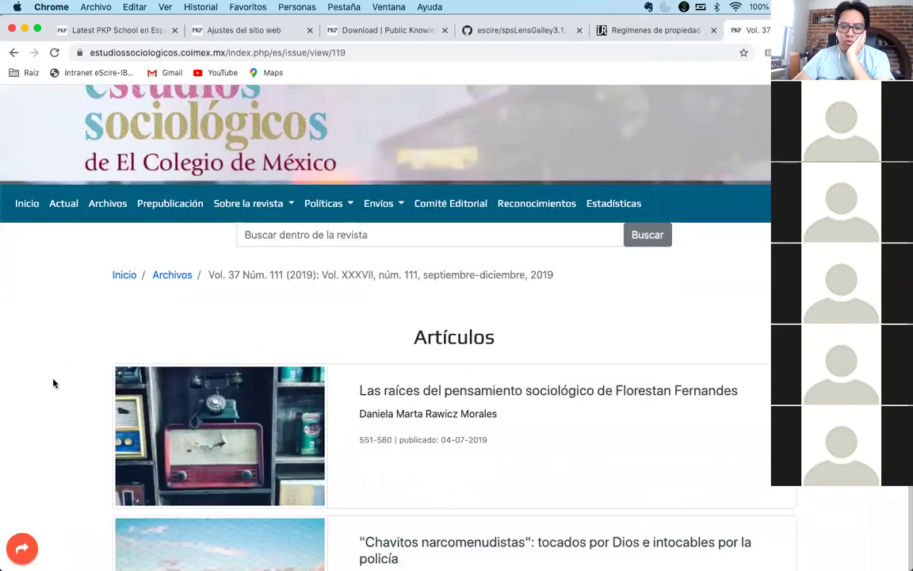
click(434, 360)
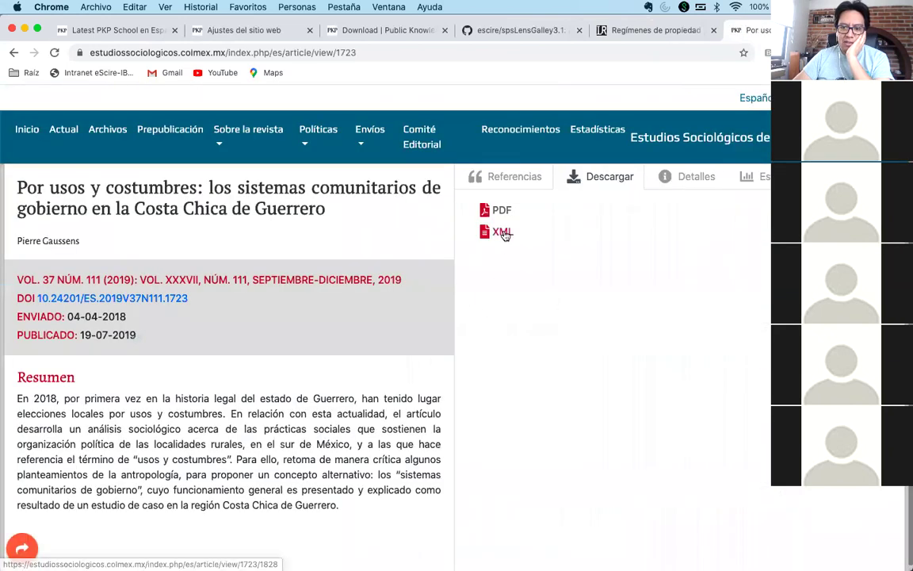
- Preview the article's XML galley, then go back to the issue's table of contents
click(502, 231)
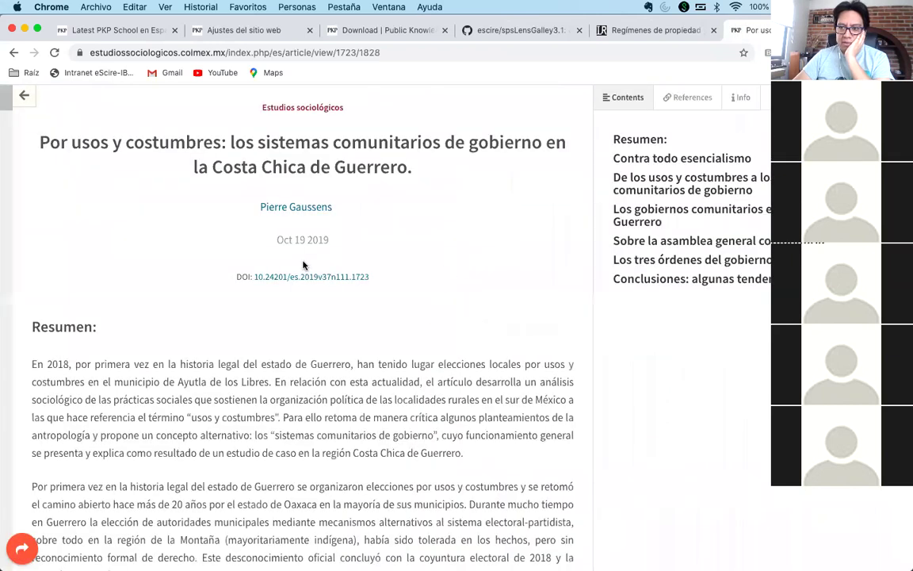
click(11, 53)
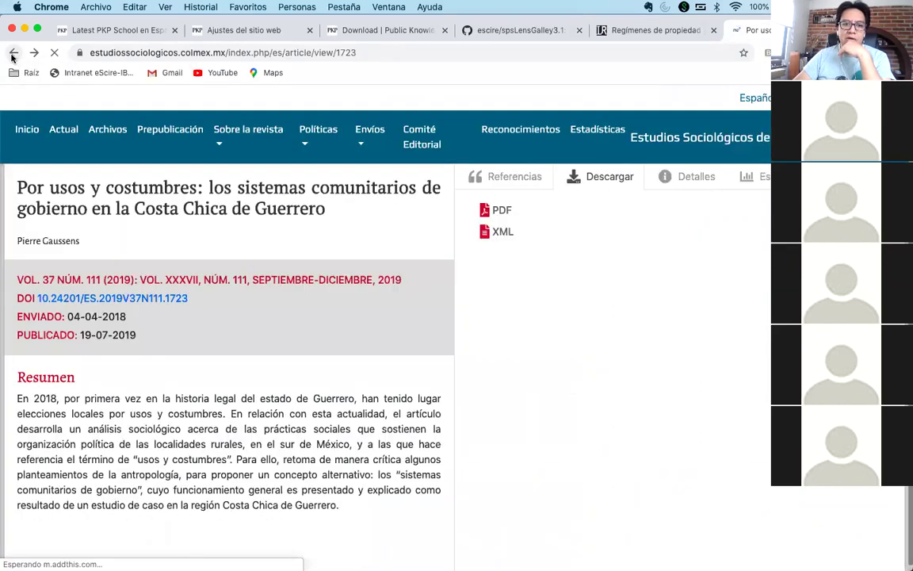
click(12, 53)
- Open 'La reconstrucción del sentido…' in Lens and list its figures, Cuadro 1 and 2
scroll(468, 371, down, 10)
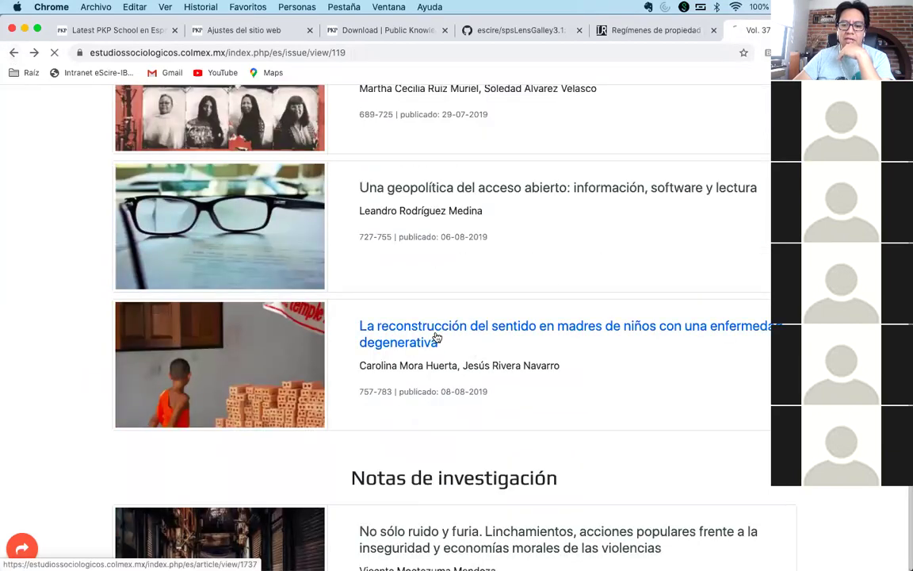
click(436, 340)
click(501, 234)
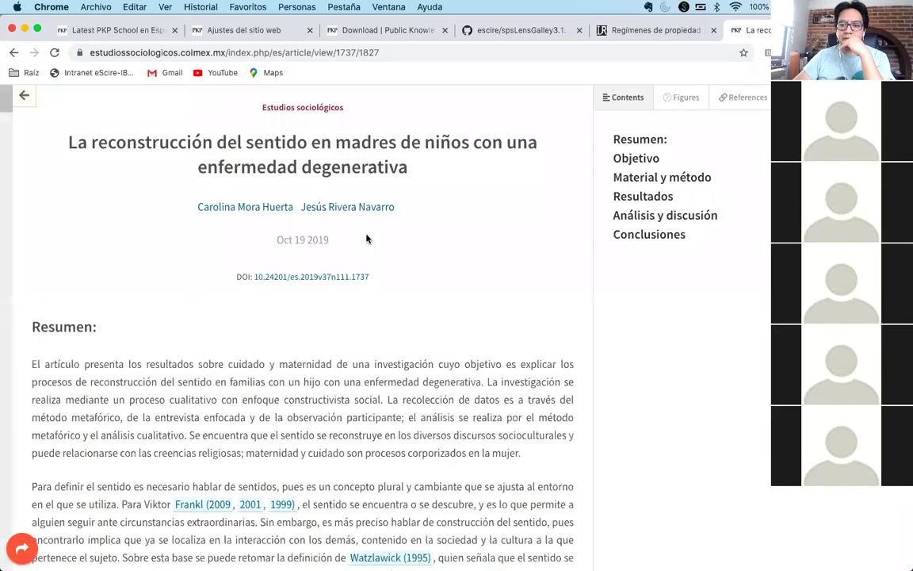
click(685, 97)
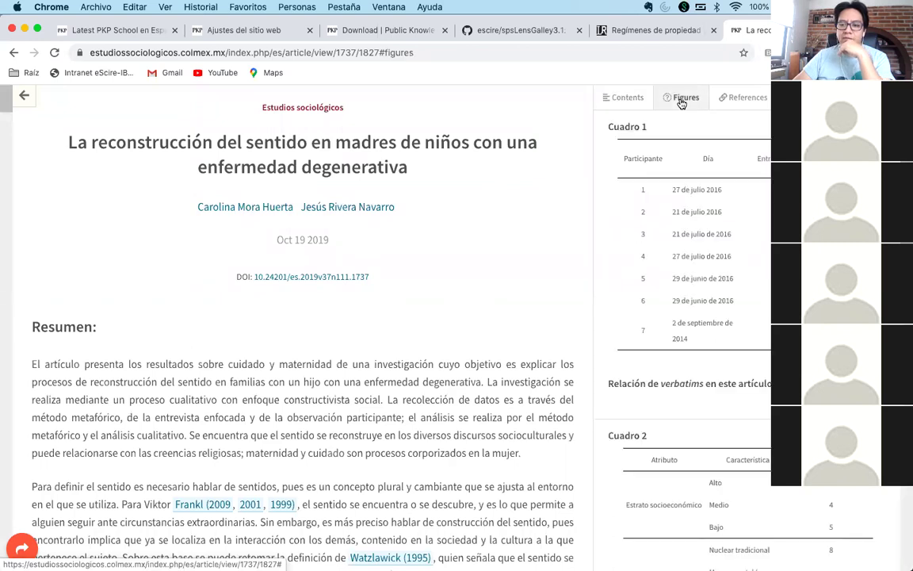
scroll(381, 372, down, 3)
scroll(467, 341, up, 3)
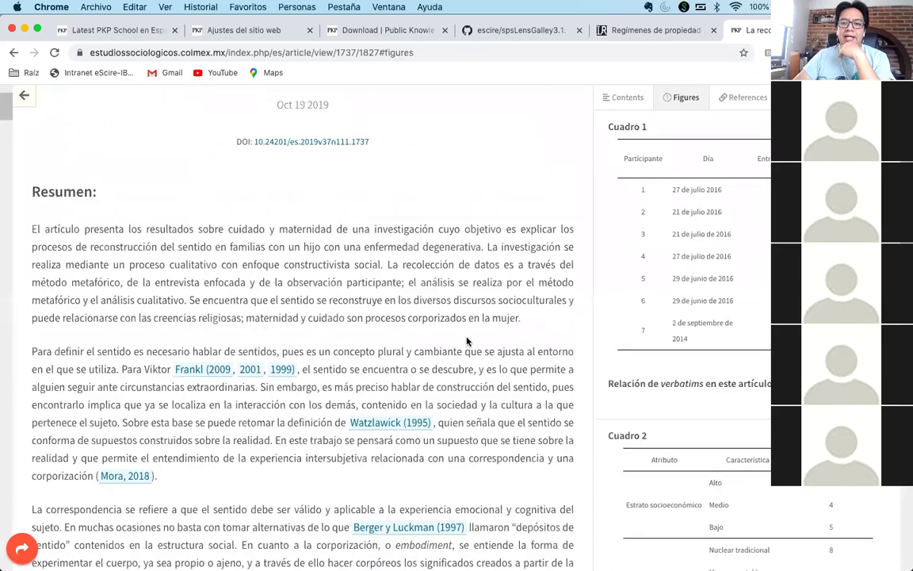
click(545, 32)
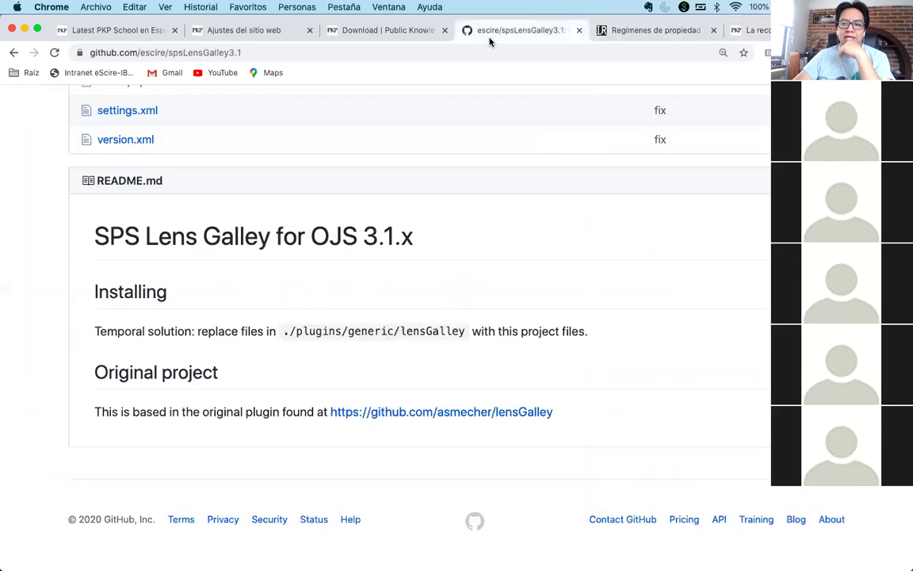
click(749, 30)
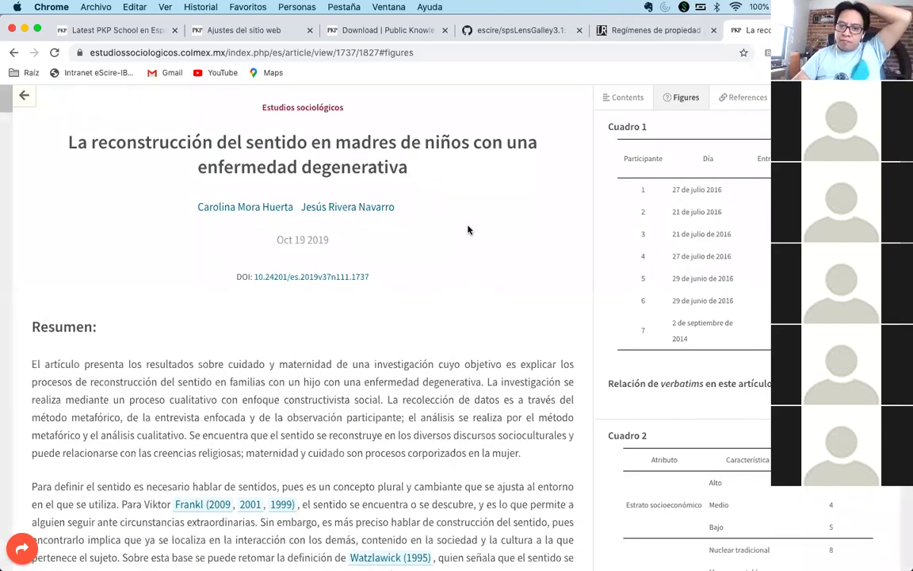
- Scroll through the Lens article and jump to Cuadro 1 from its in-text reference
scroll(467, 260, down, 5)
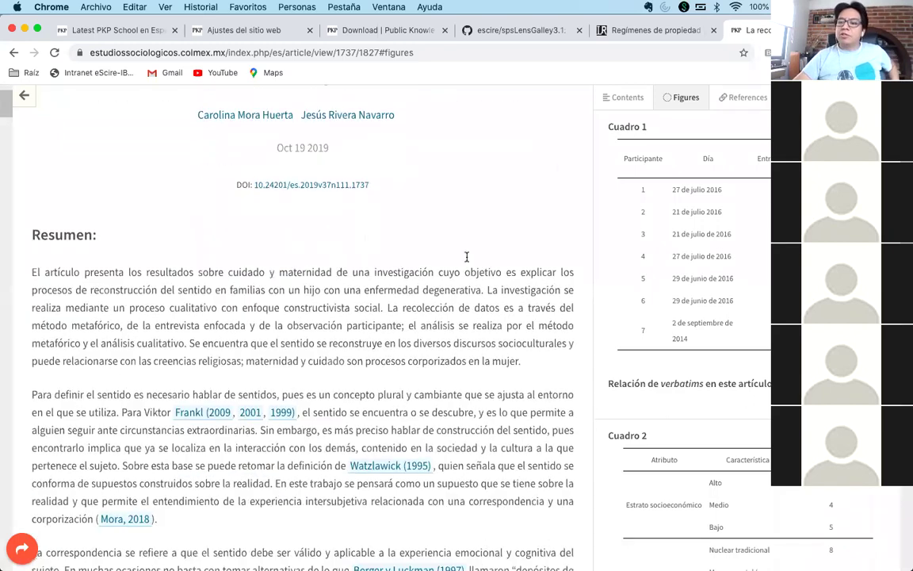
scroll(467, 256, up, 5)
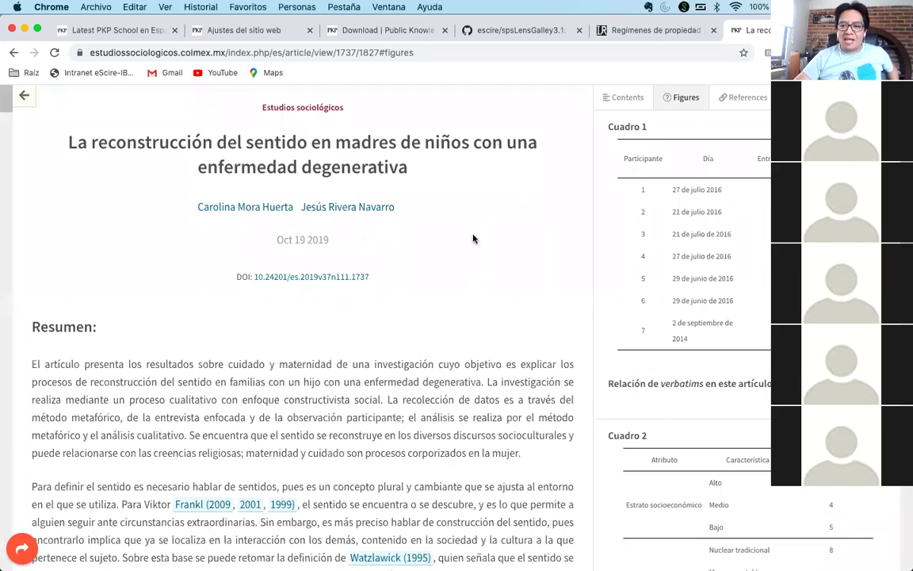
scroll(473, 238, down, 10)
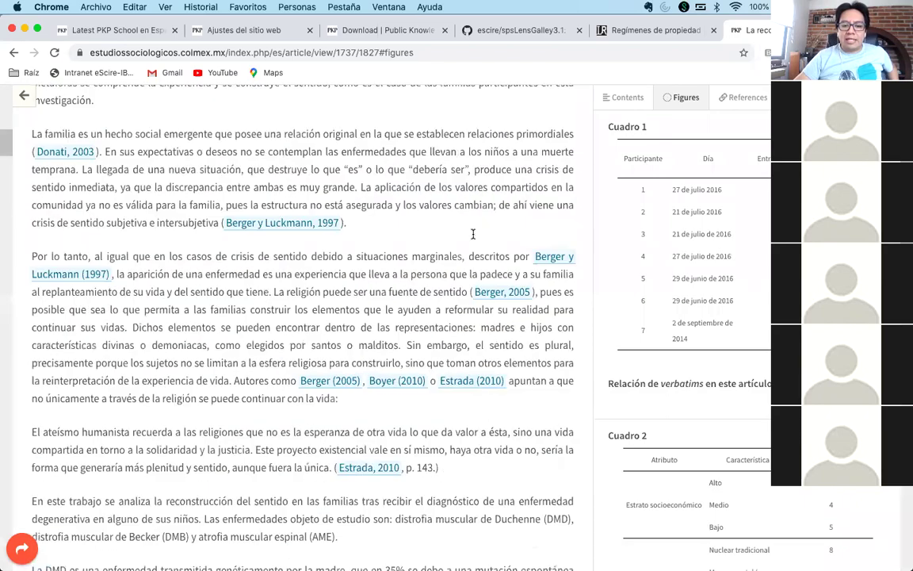
scroll(473, 236, down, 10)
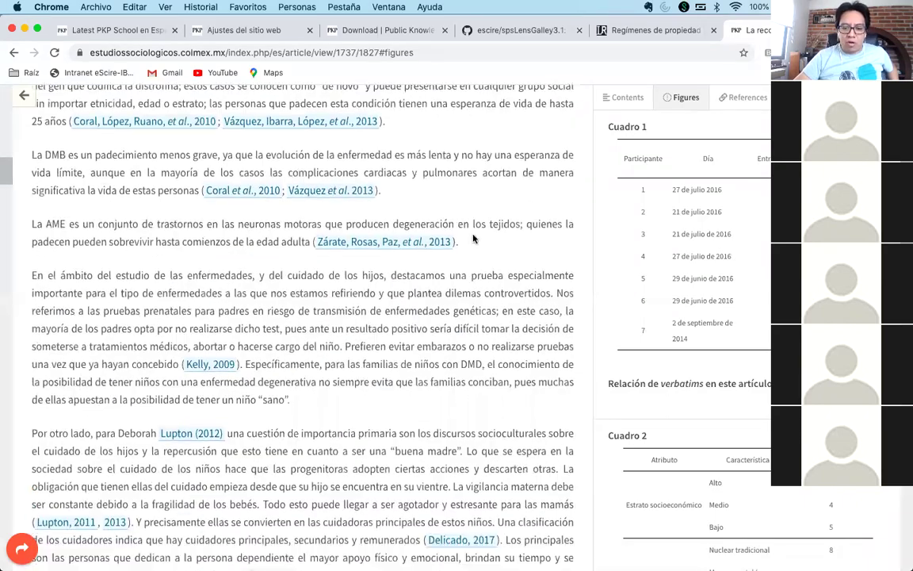
scroll(473, 239, down, 10)
scroll(373, 265, down, 10)
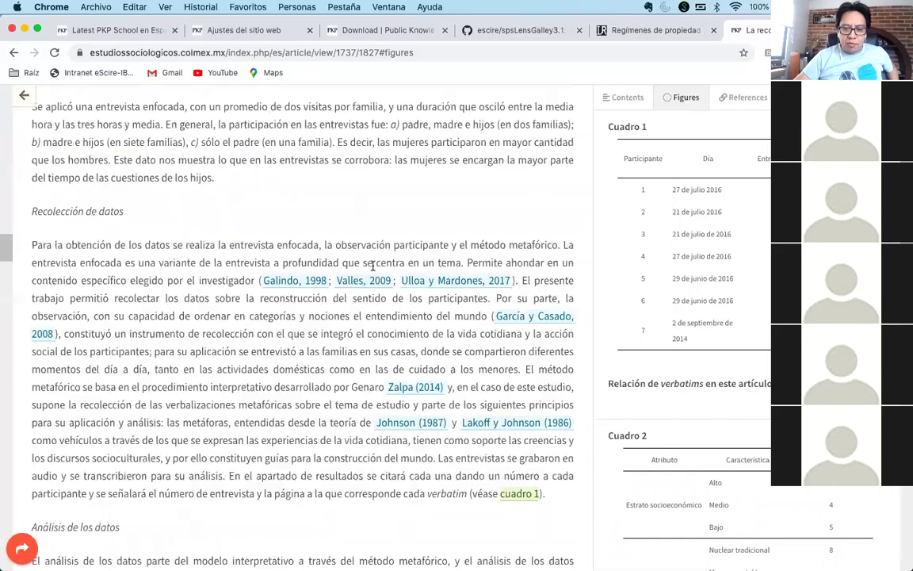
scroll(373, 266, down, 2)
click(515, 412)
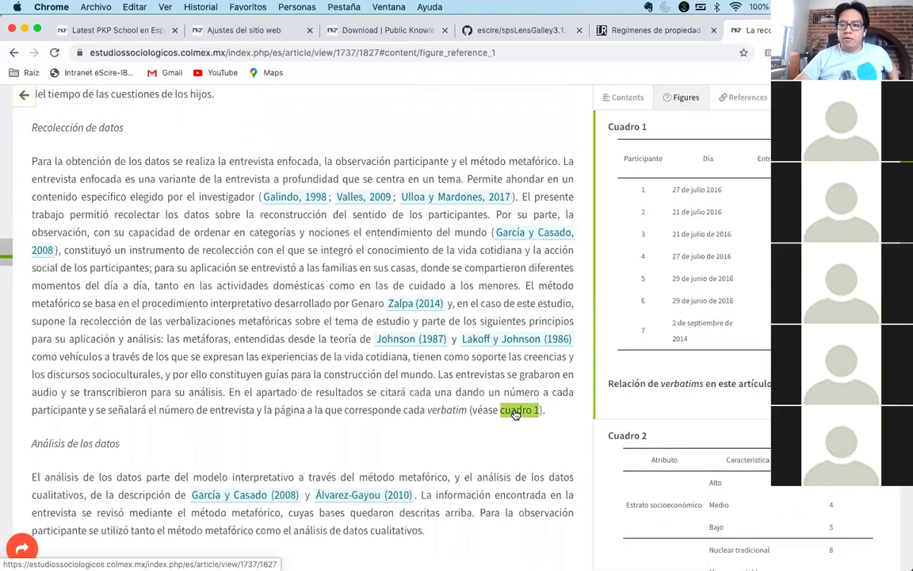
- Follow the in-text links to Cuadro 2 and Cuadro 3, then scroll back up the article
scroll(298, 467, down, 2)
scroll(298, 474, down, 12)
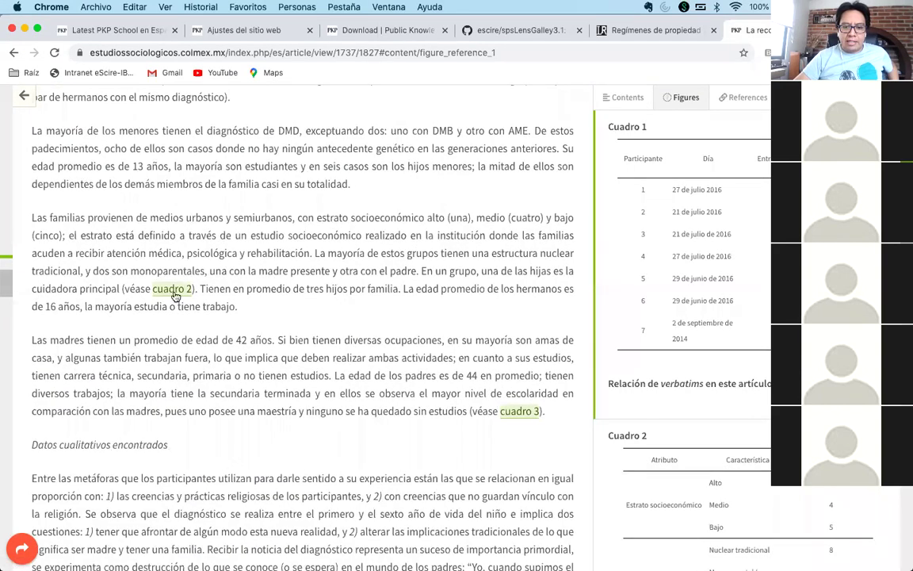
click(174, 291)
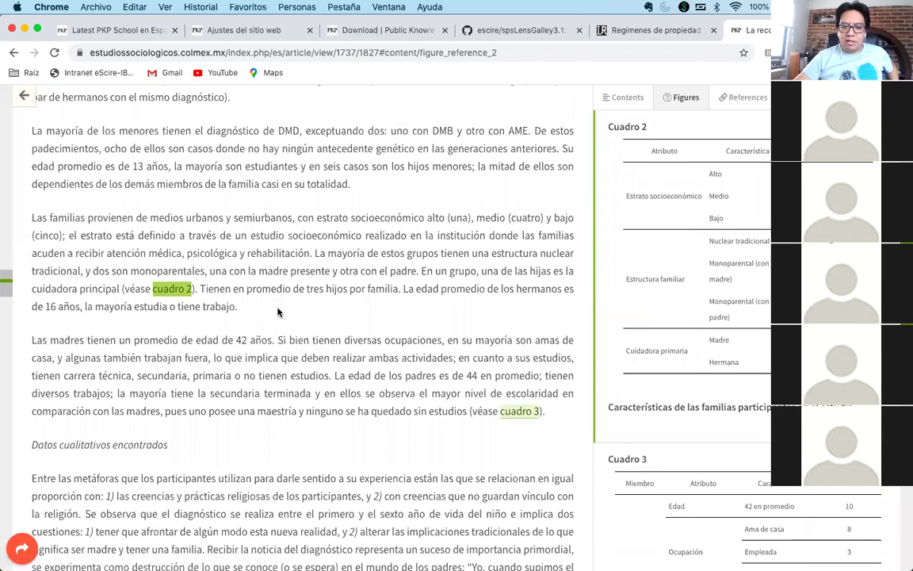
click(519, 410)
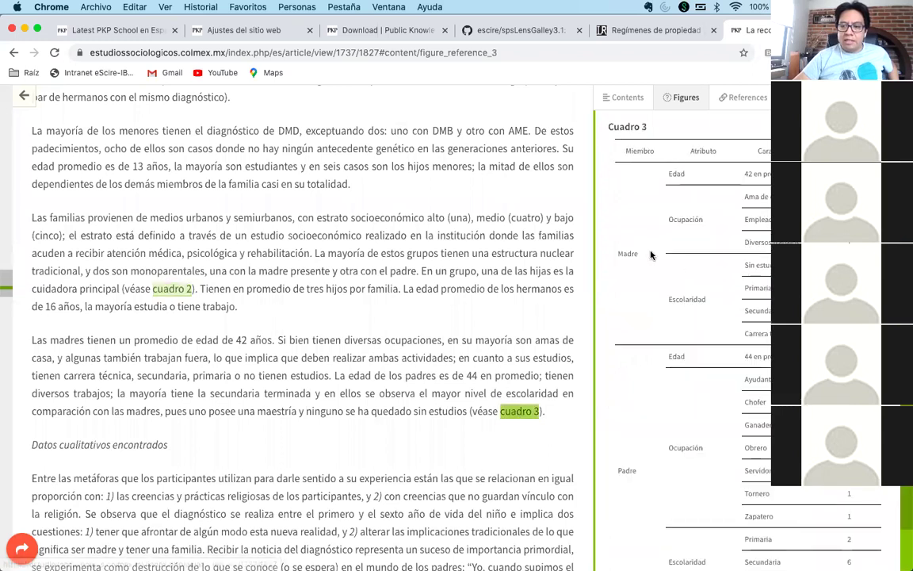
scroll(489, 246, up, 4)
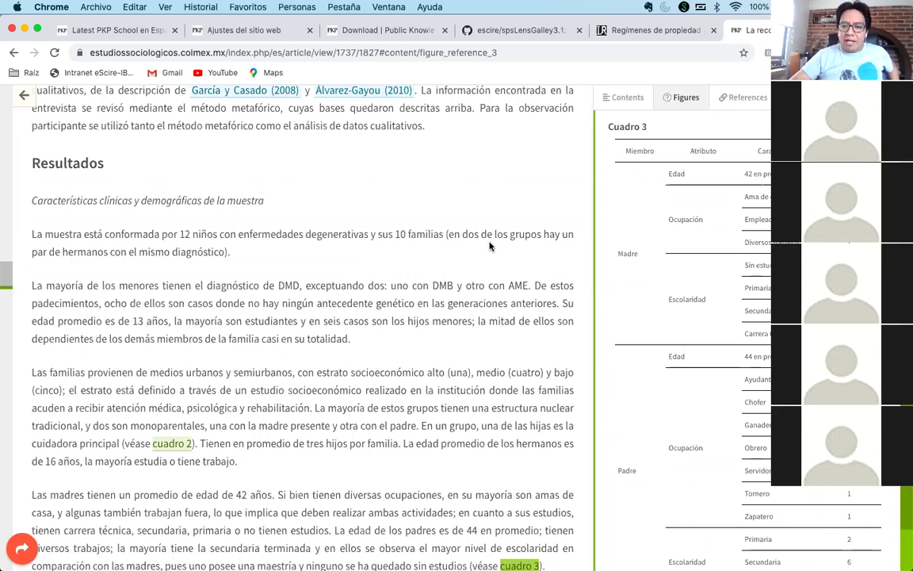
scroll(489, 247, up, 20)
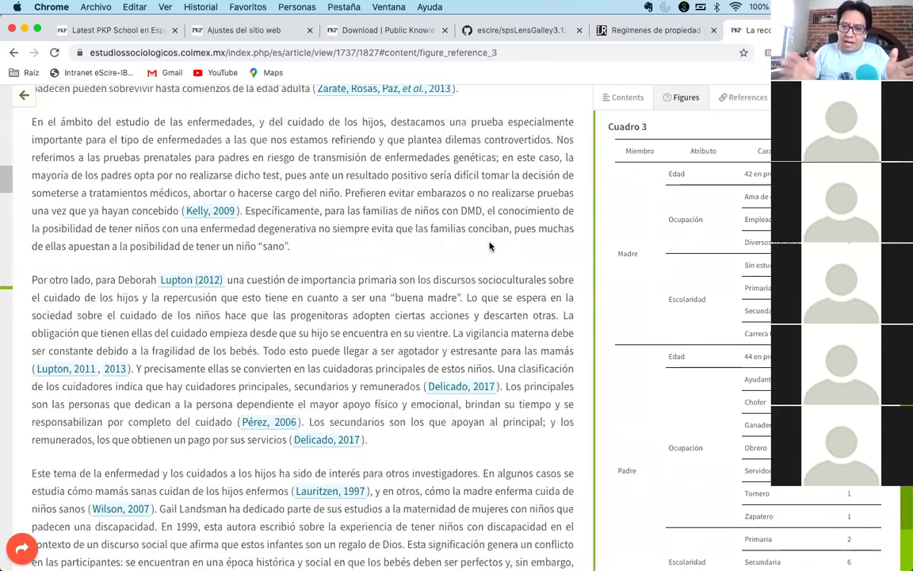
scroll(489, 247, up, 15)
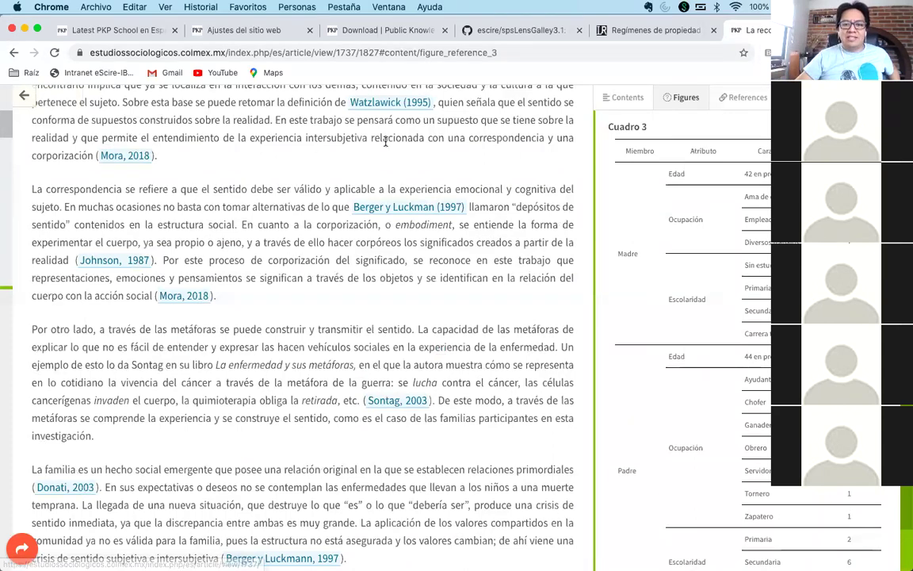
scroll(413, 174, up, 5)
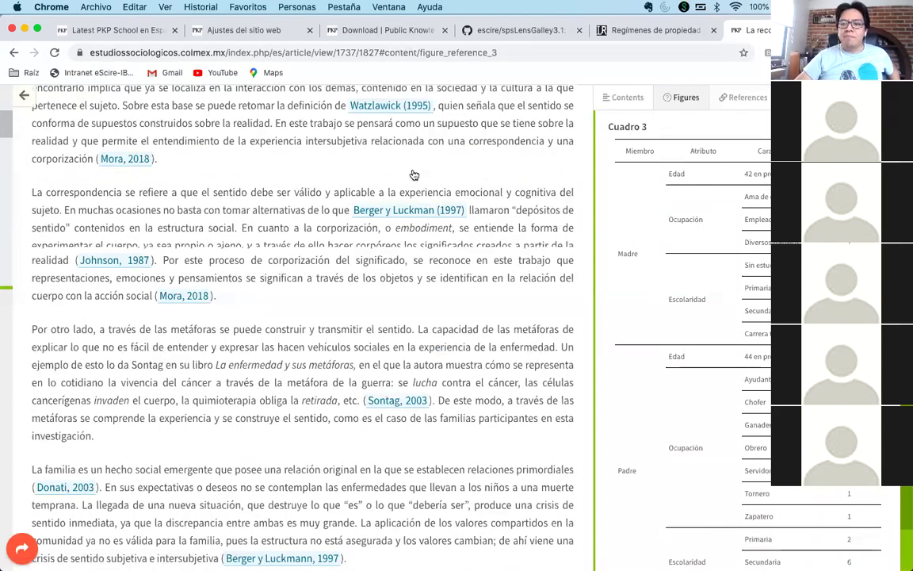
scroll(413, 174, up, 2)
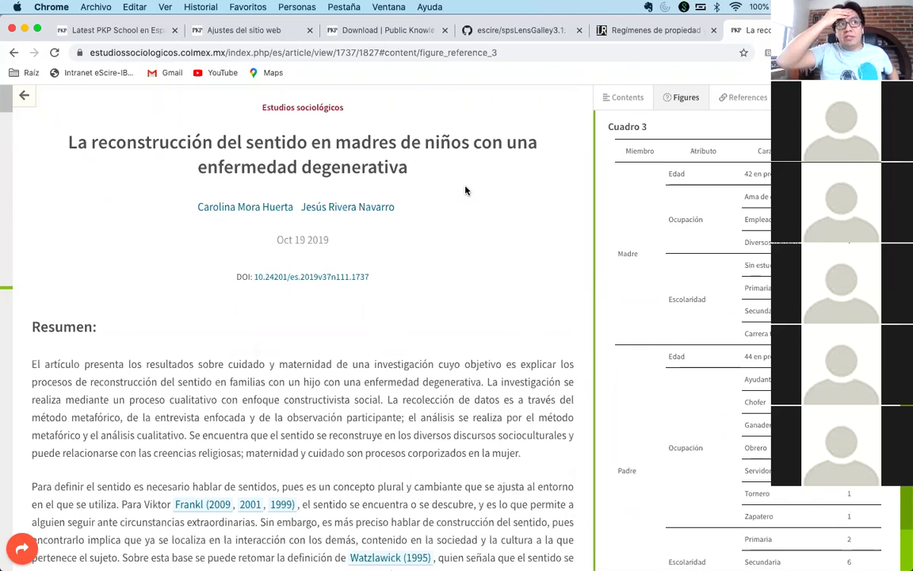
click(495, 29)
- Glance back at the Lens article, then bring up the escire/spsLensGalley3.1 file listing again
scroll(350, 311, up, 6)
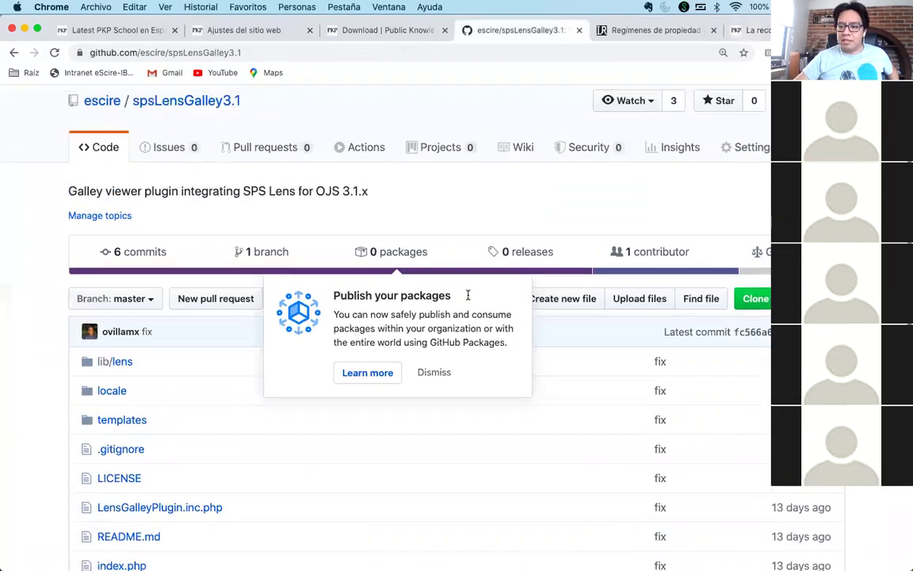
scroll(672, 323, down, 1)
scroll(674, 301, down, 1)
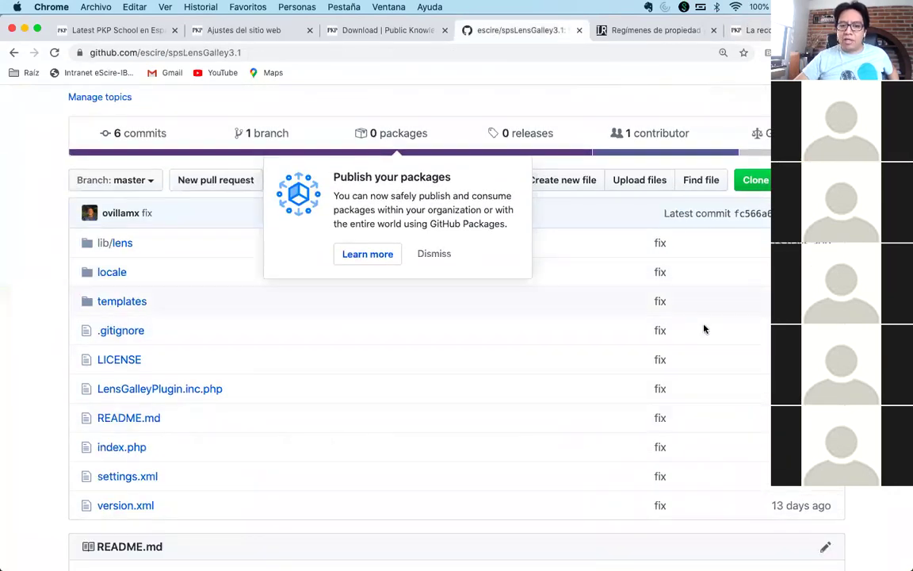
scroll(705, 341, down, 3)
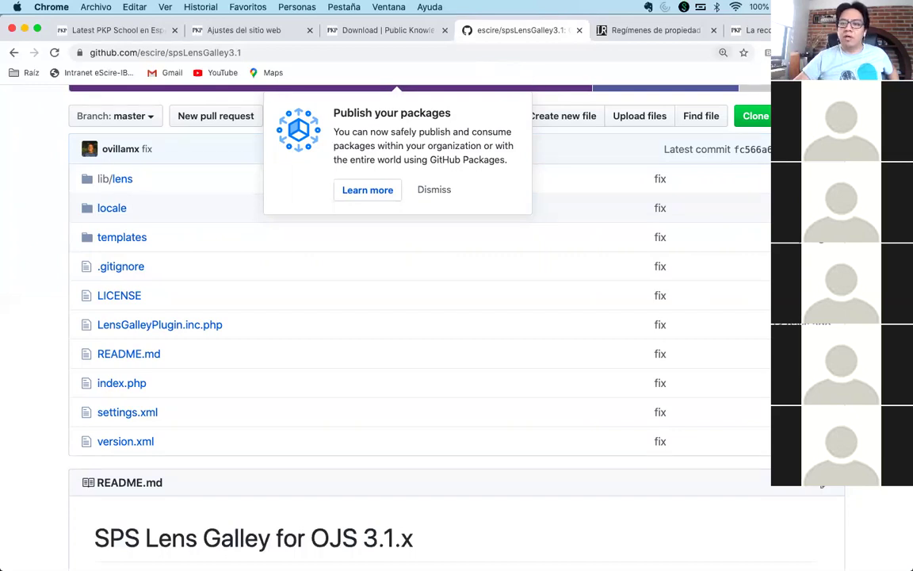
click(749, 30)
scroll(602, 297, down, 3)
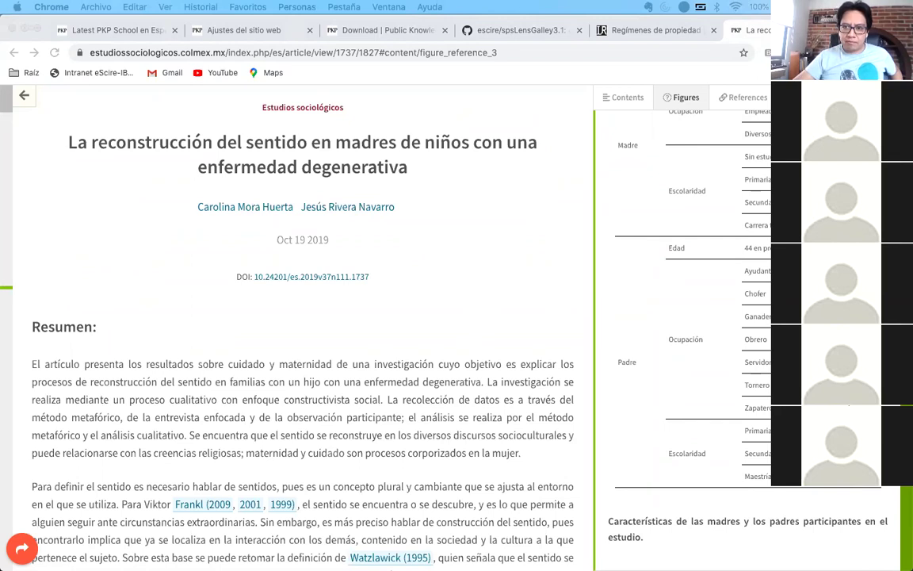
click(464, 29)
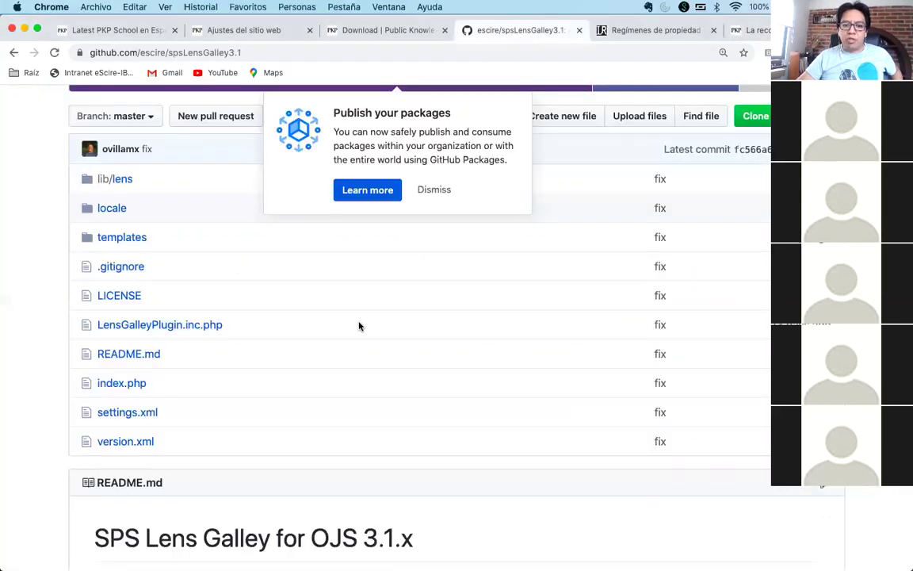
- Go back to github.com/escire and browse its repositories, including spsLensGalley2 and sps-lens
click(13, 53)
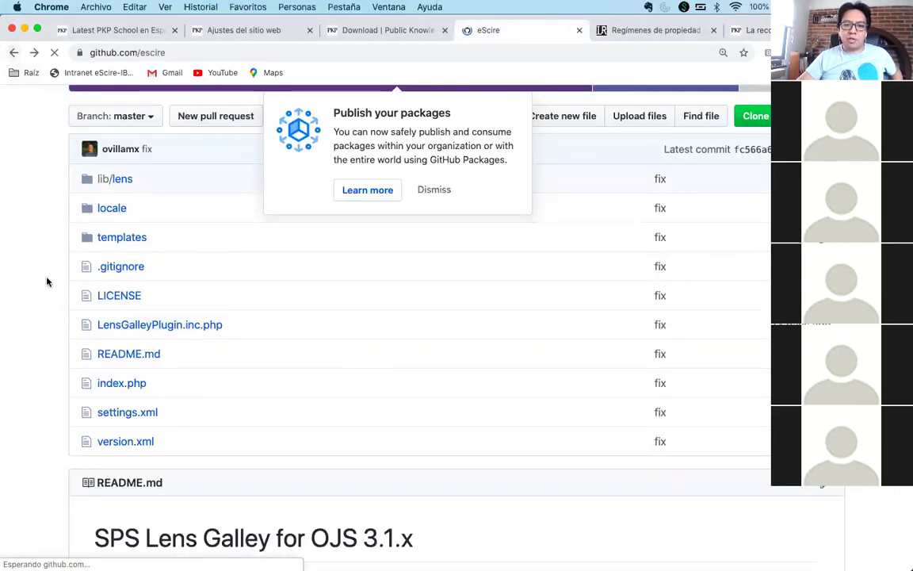
scroll(517, 333, down, 1)
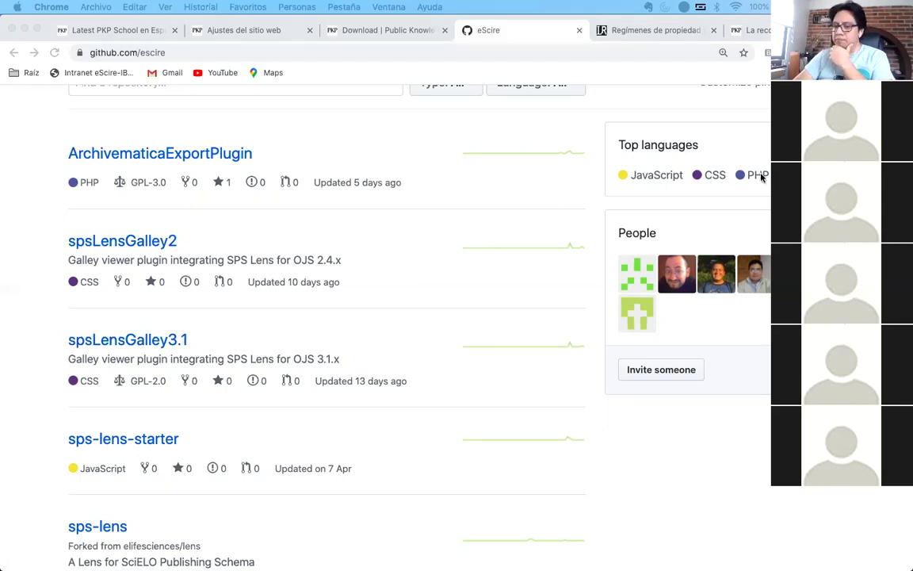
click(440, 136)
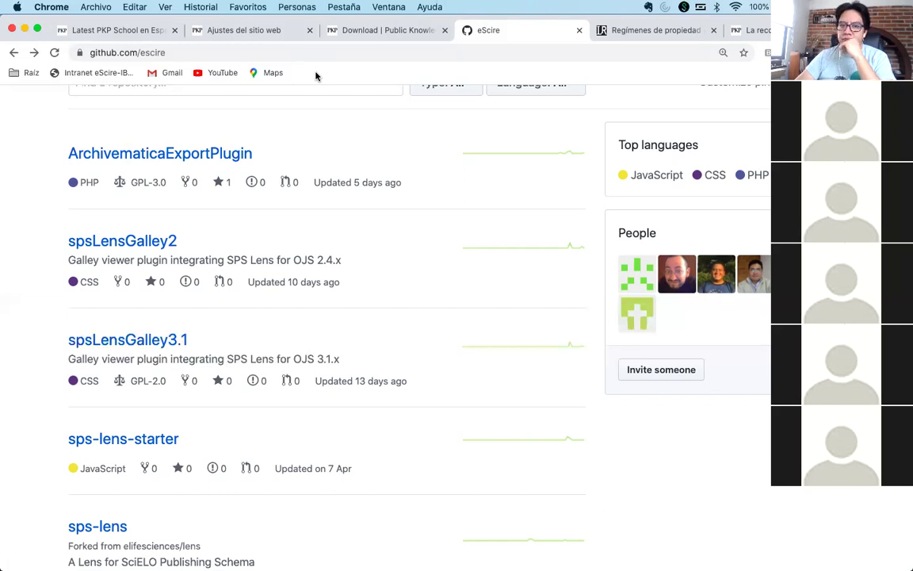
- Return to the OJS site and open its Envíos submissions list
click(136, 30)
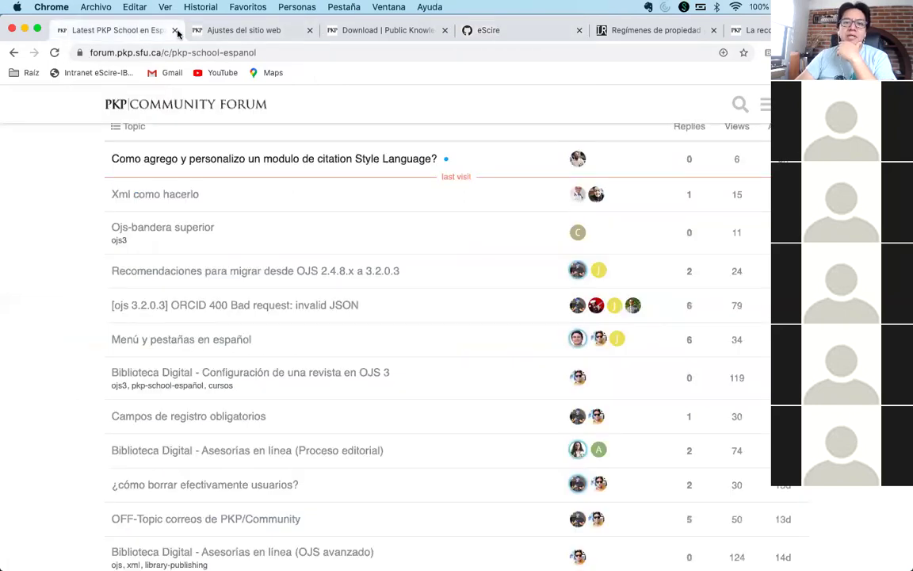
click(229, 32)
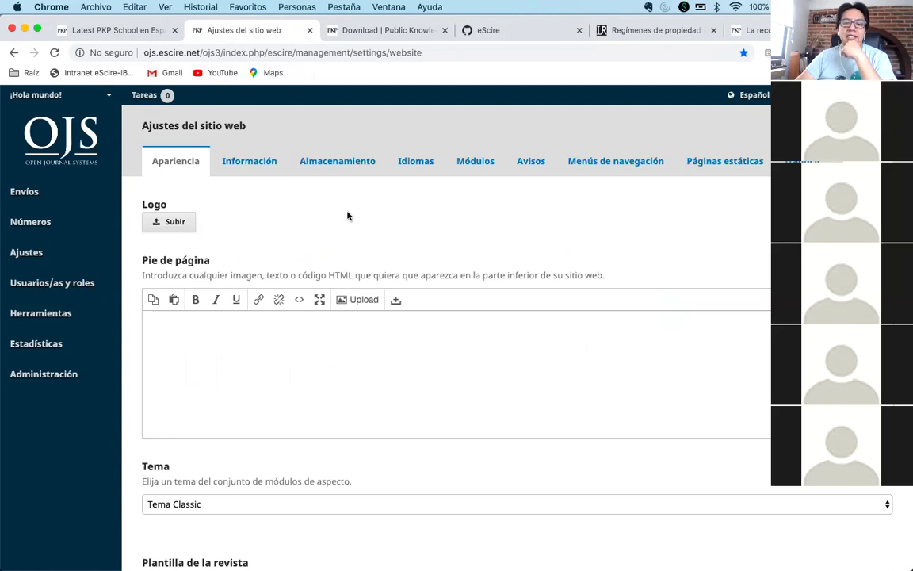
click(27, 193)
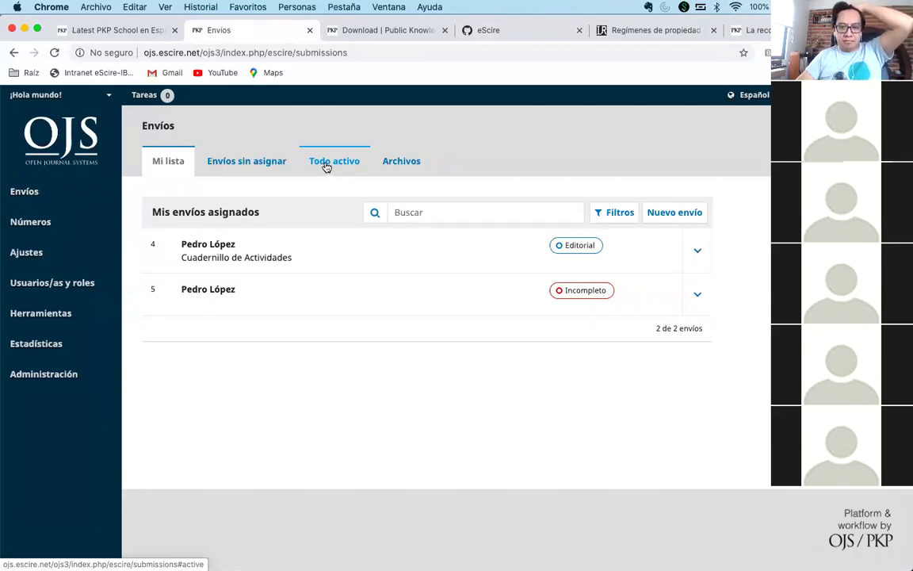
- Search Todo activo for 'Cuaderni' and open the Cuadernillo de Actividades submission
click(326, 165)
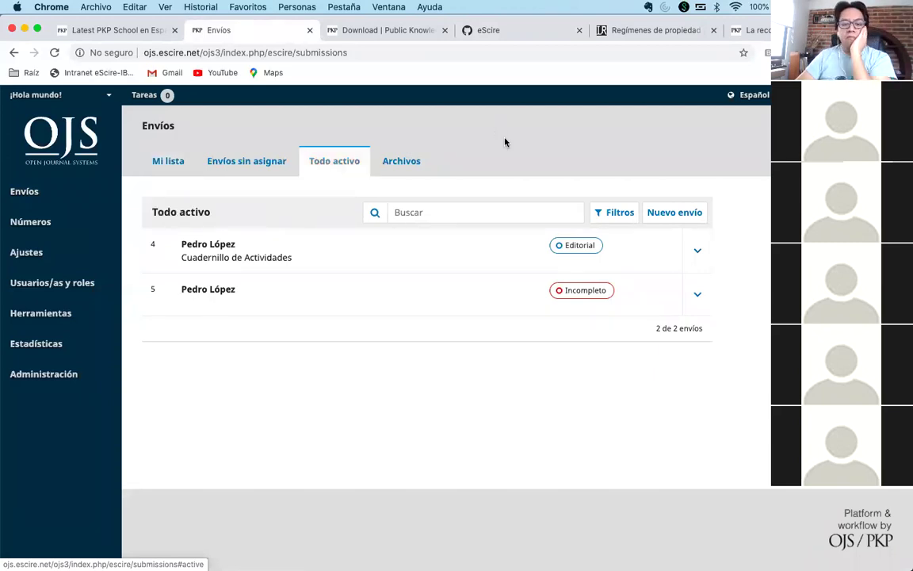
click(454, 212)
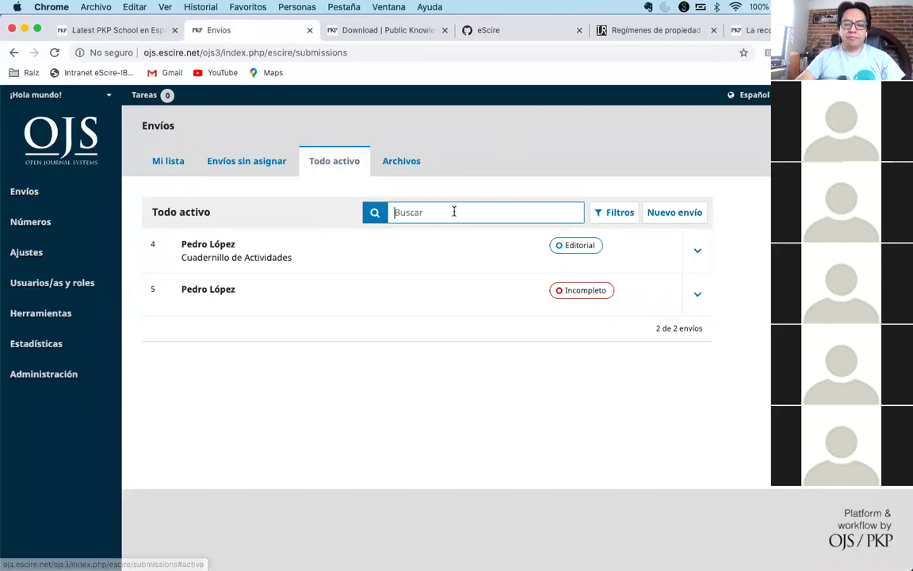
text(Cuaderni)
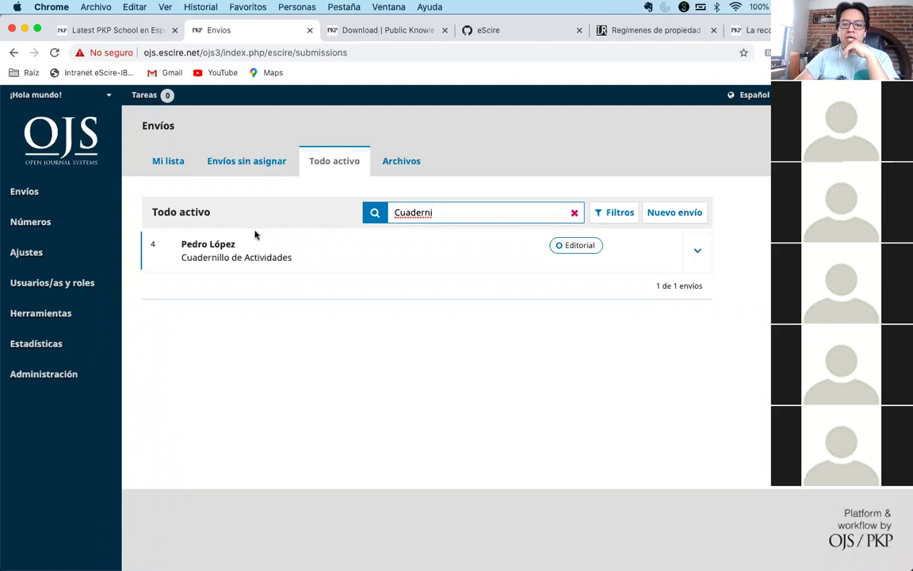
click(218, 257)
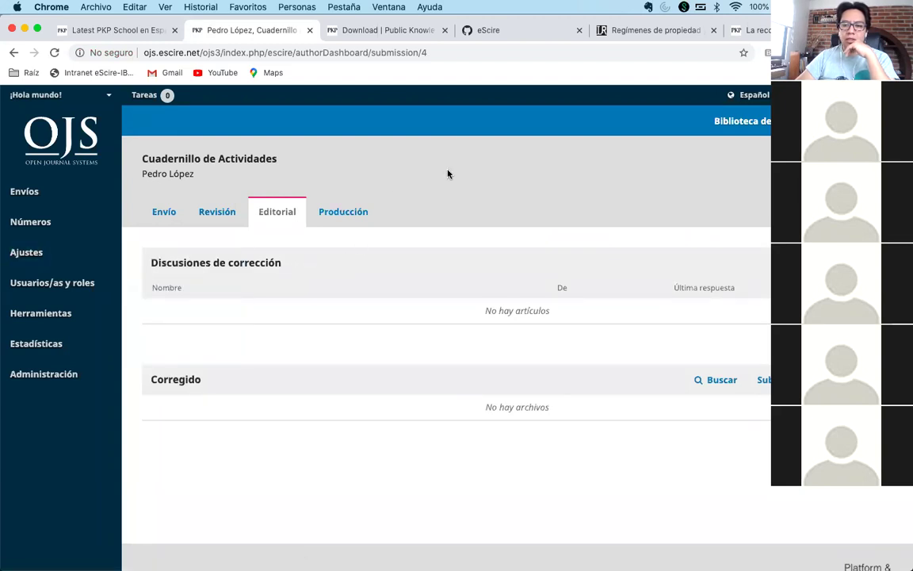
- From Usuarios/as, log in as another journal user via Iniciar sesión como
mouse_move(75, 279)
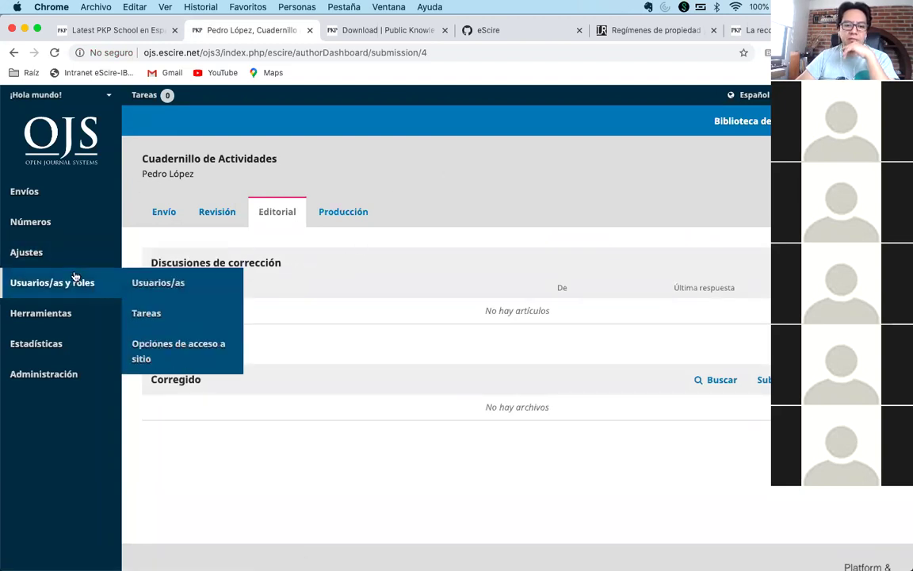
click(144, 285)
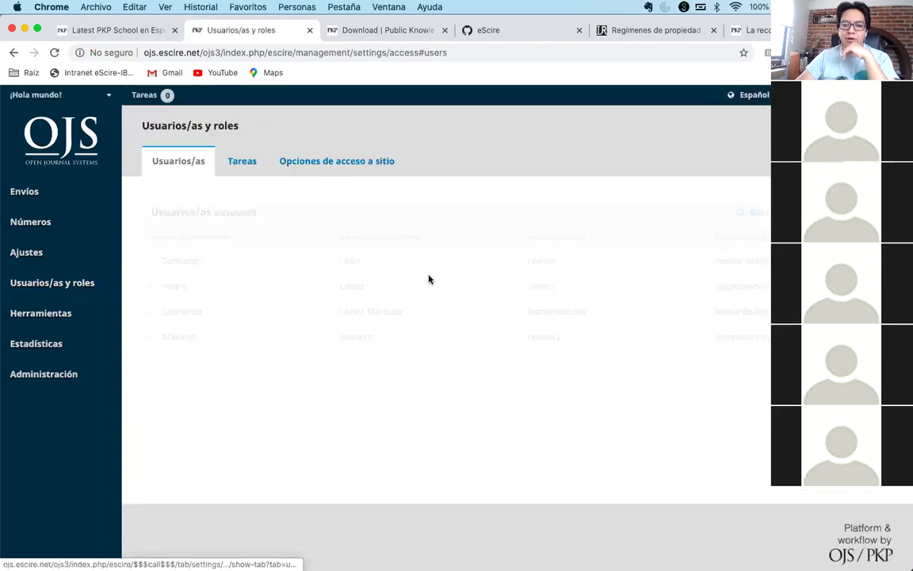
click(150, 311)
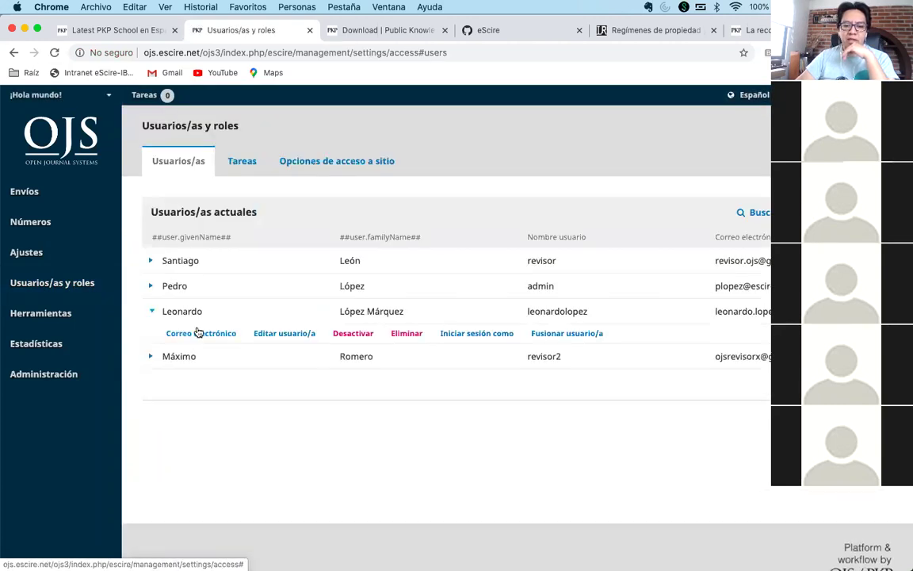
click(475, 333)
click(340, 217)
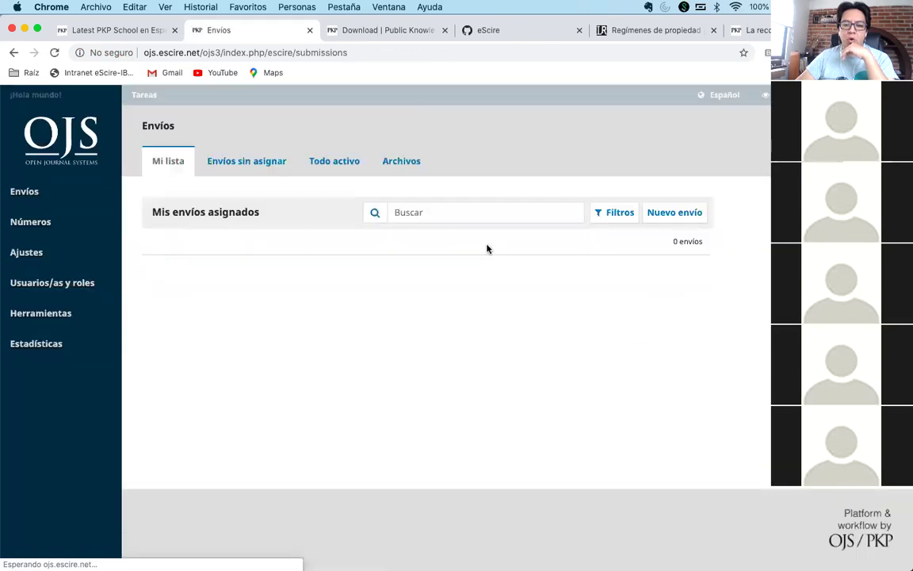
- Search Todo activo for 'Cuade' and open the Cuadernillo de Actividades submission
click(46, 191)
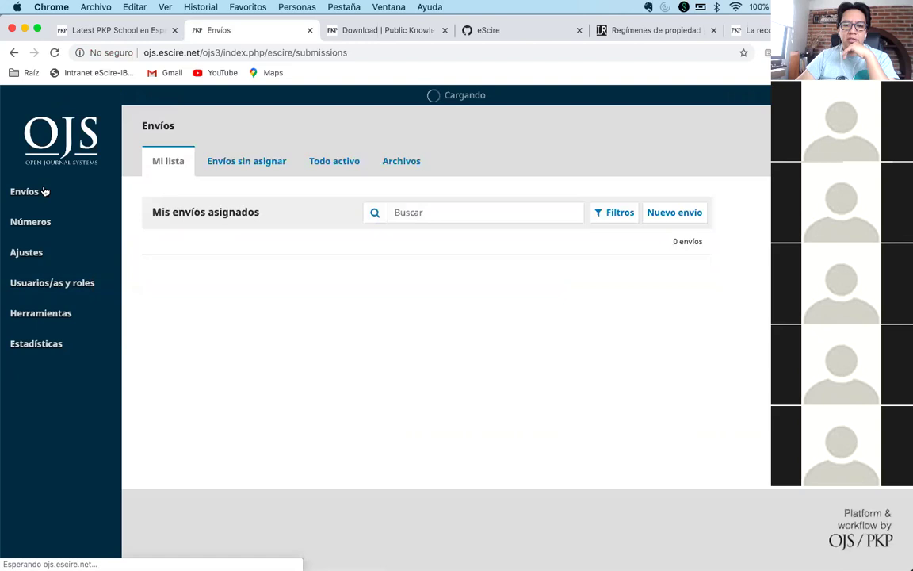
click(323, 163)
click(376, 211)
text(Cua)
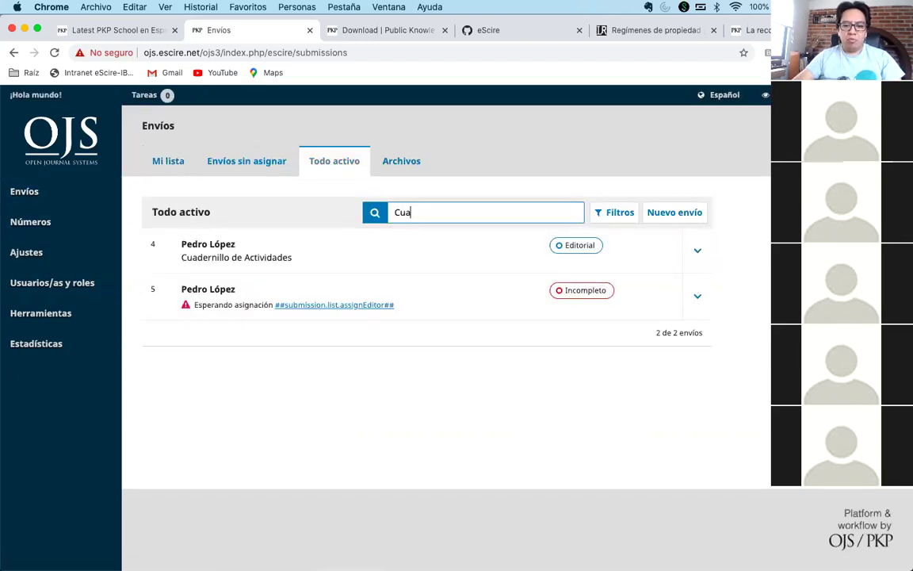
text(de)
click(200, 247)
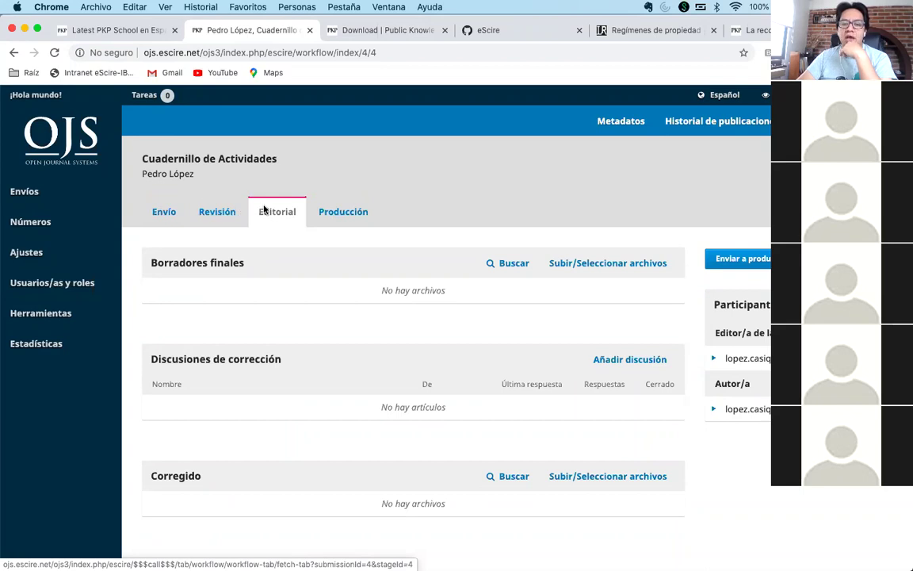
- Show the Metadatos form and expand the author's row under Autoría y colaboradores/as
click(611, 129)
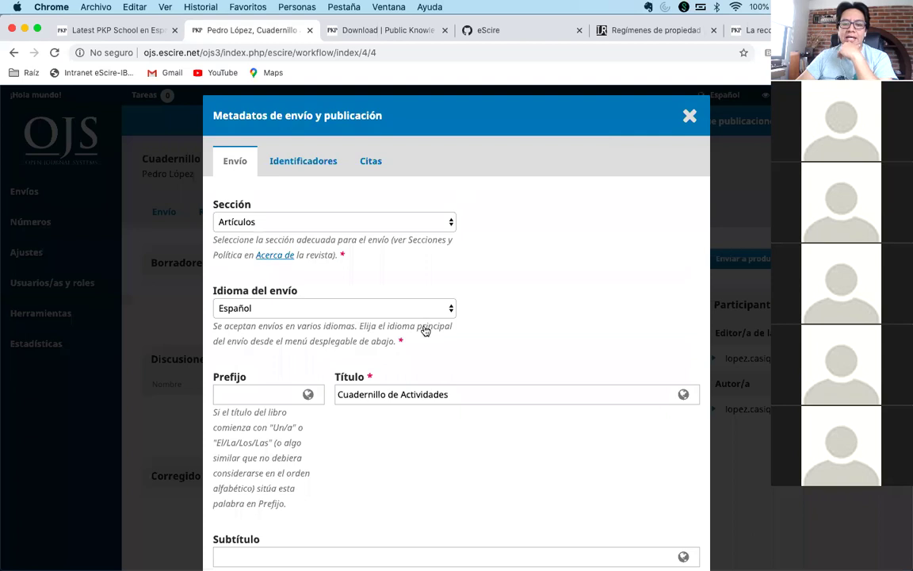
scroll(425, 331, down, 3)
scroll(425, 331, down, 15)
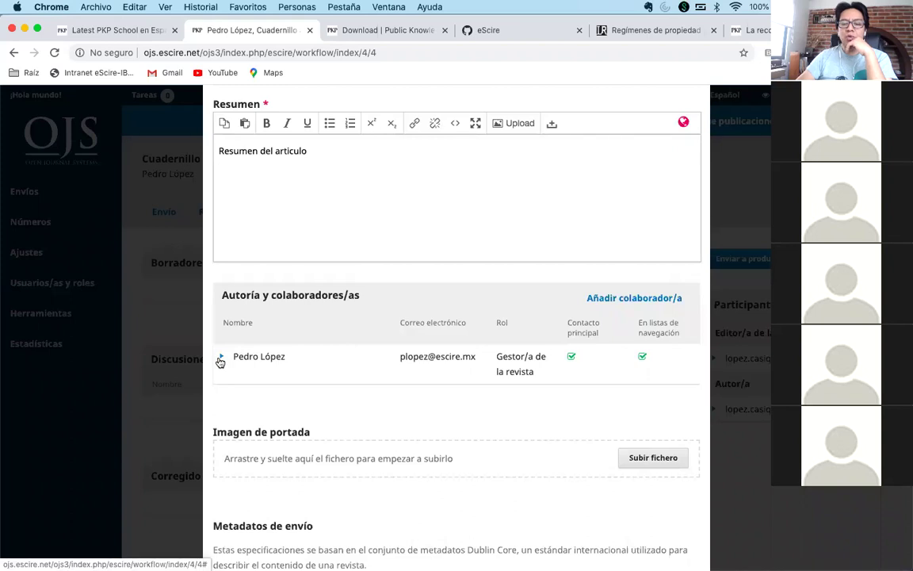
click(221, 358)
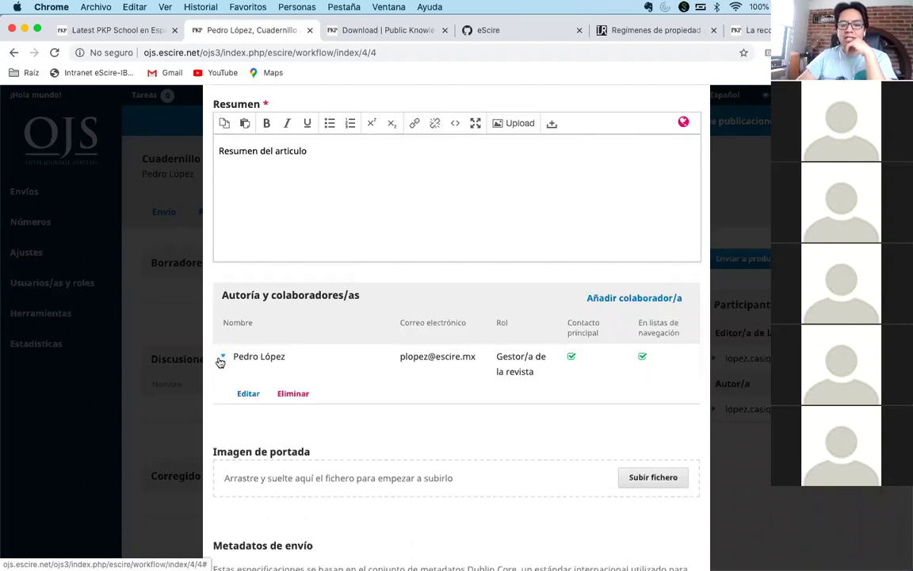
click(248, 394)
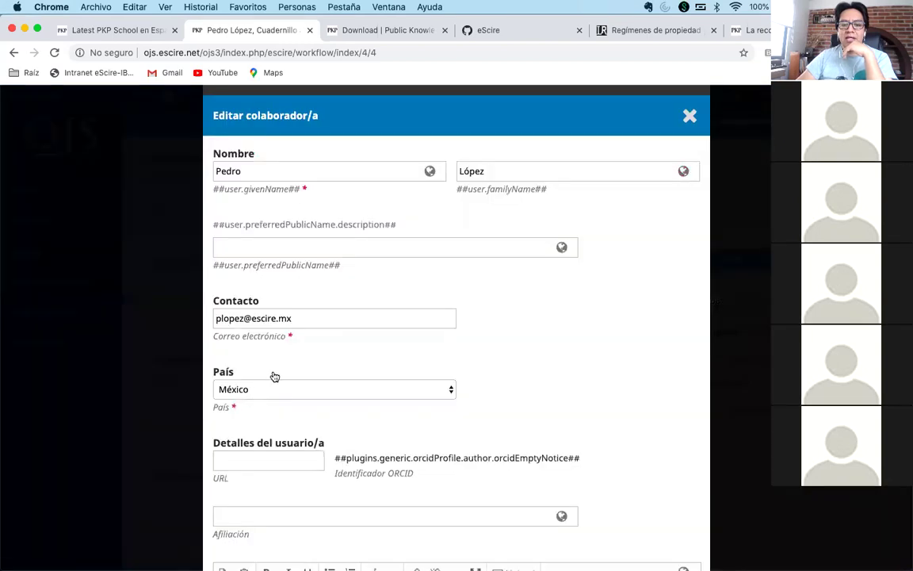
click(359, 315)
click(562, 316)
scroll(563, 316, down, 1)
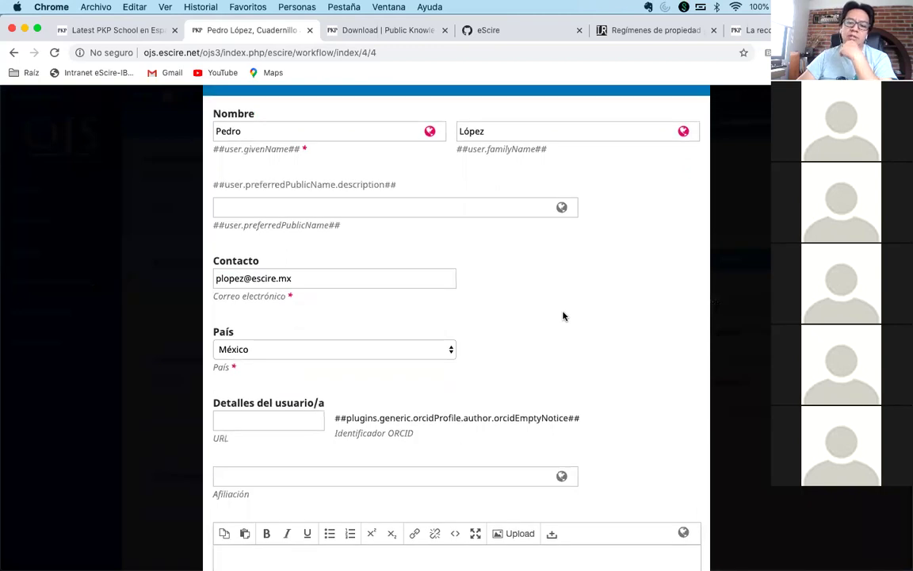
scroll(562, 317, down, 8)
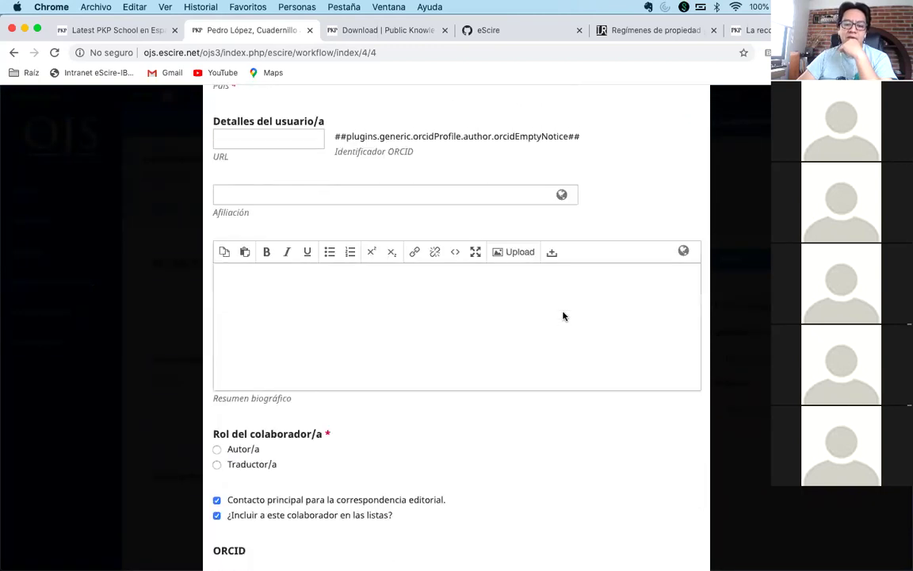
scroll(563, 316, up, 9)
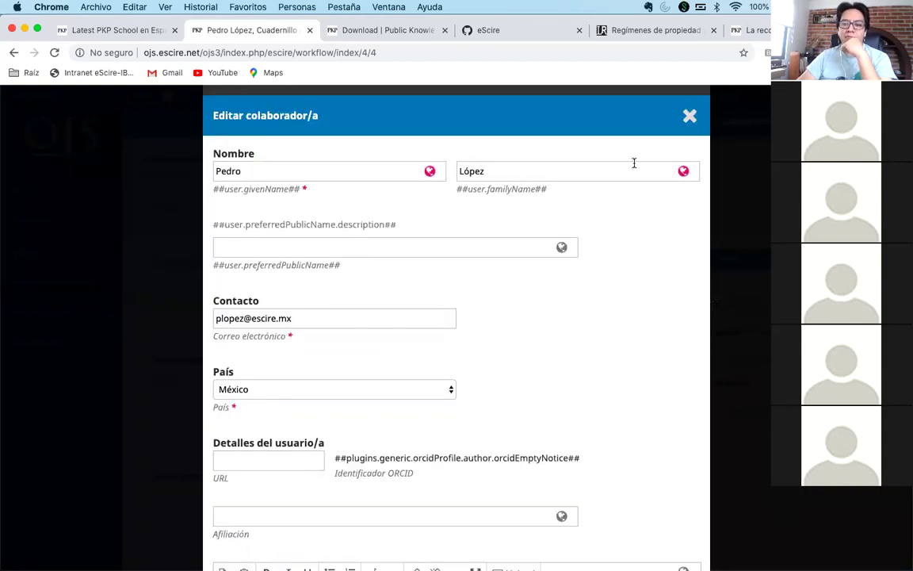
click(690, 119)
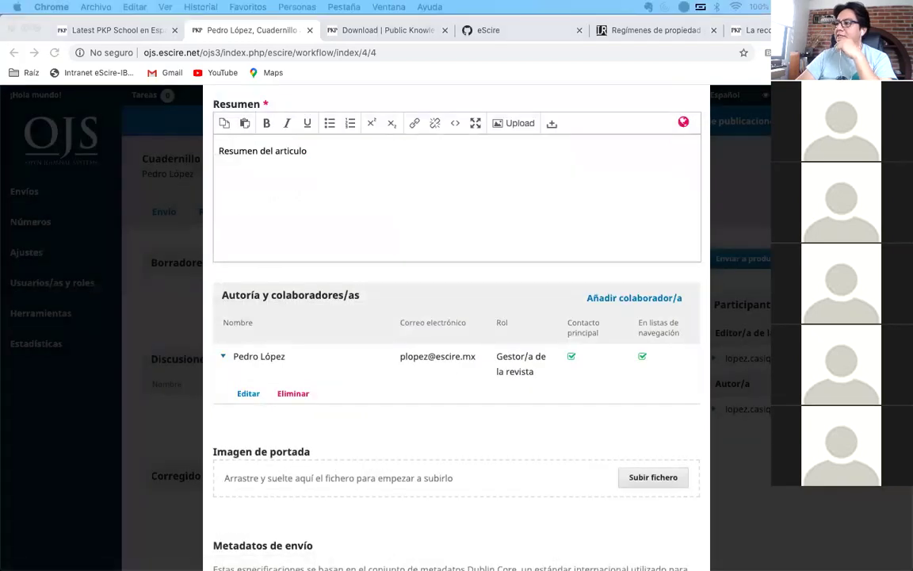
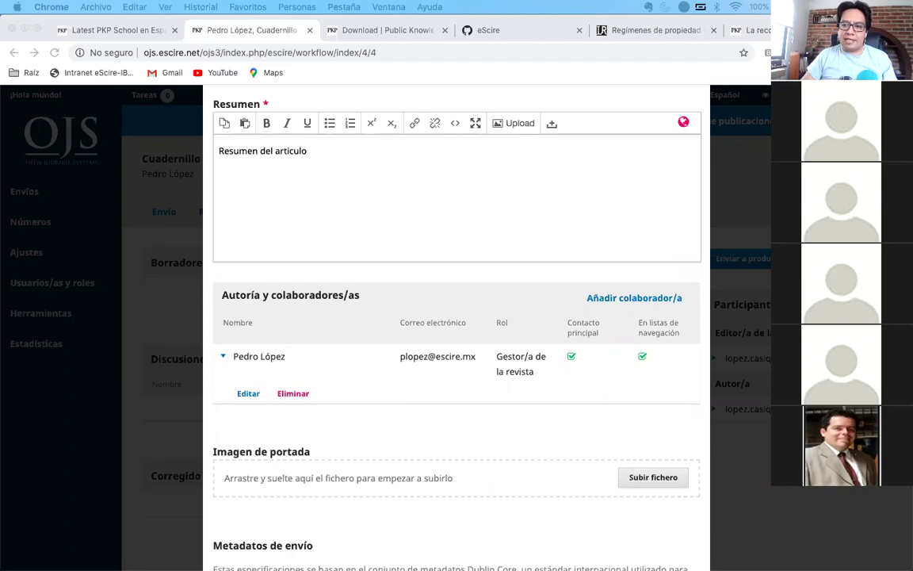
- Switch to the 'Latest PKP School en Español' browser tab to show the category's topic list
click(438, 63)
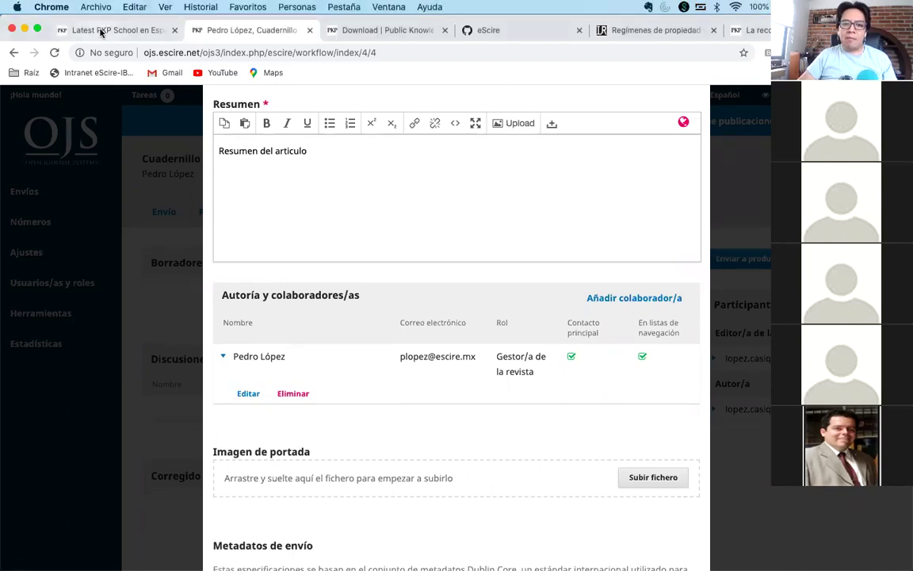
click(101, 32)
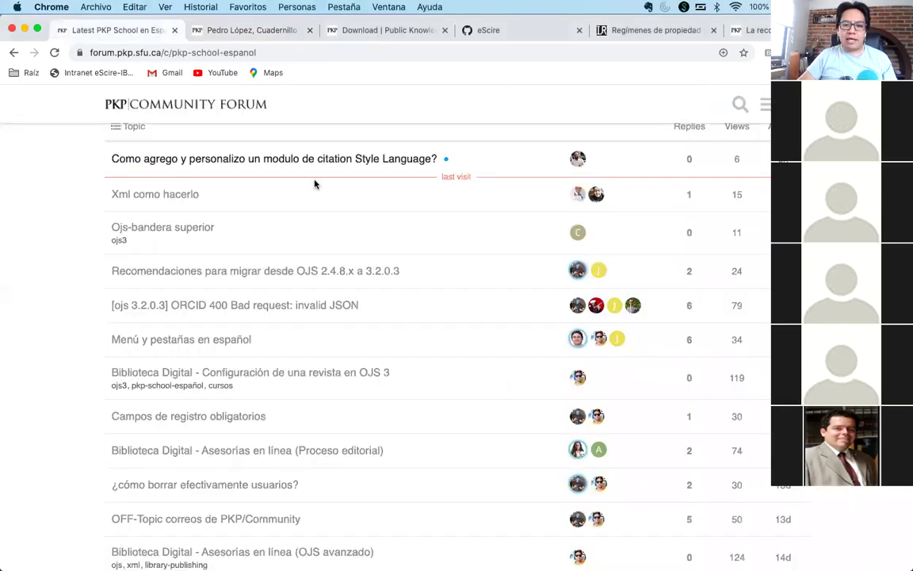
scroll(283, 160, up, 2)
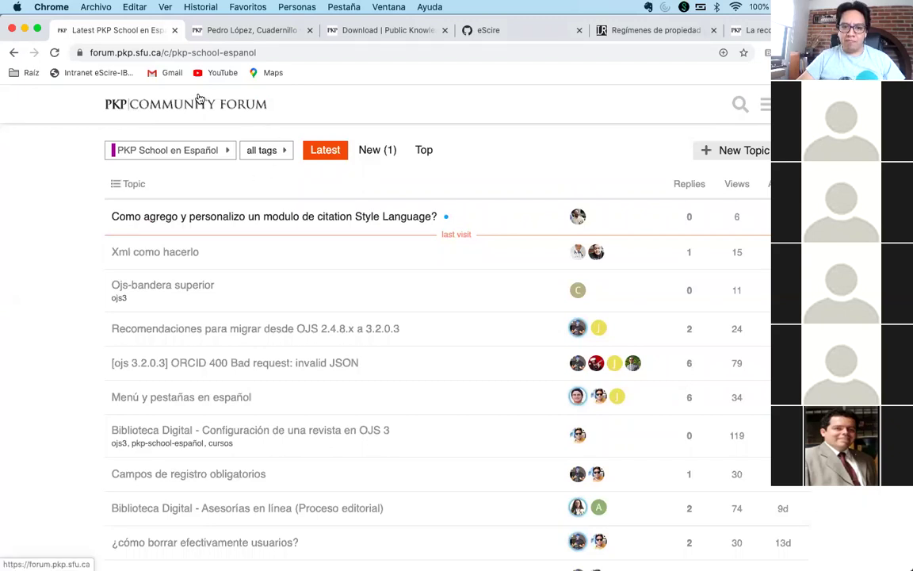
- In a new tab, search the web for 'fofo pkp' and go to the PKP Community Forum home page
key(super+t)
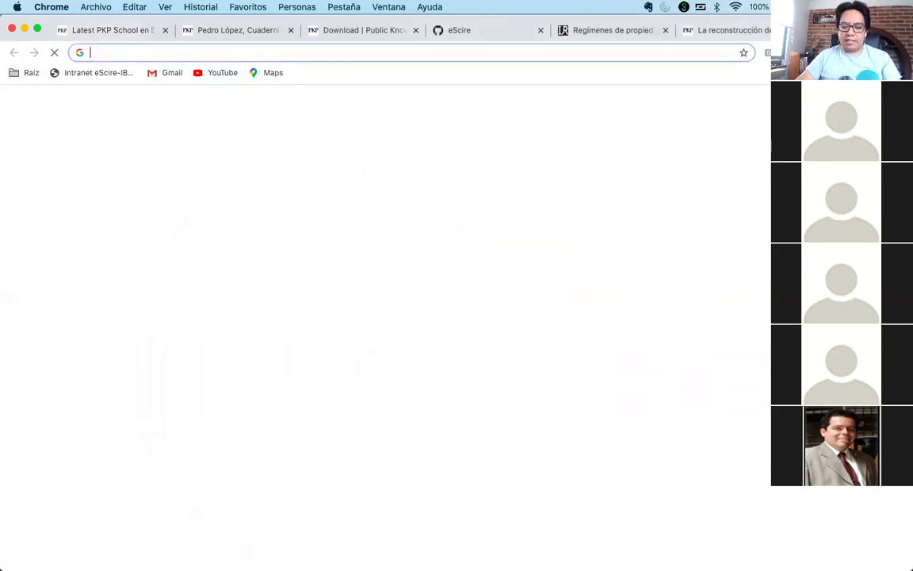
text(fofo pkp)
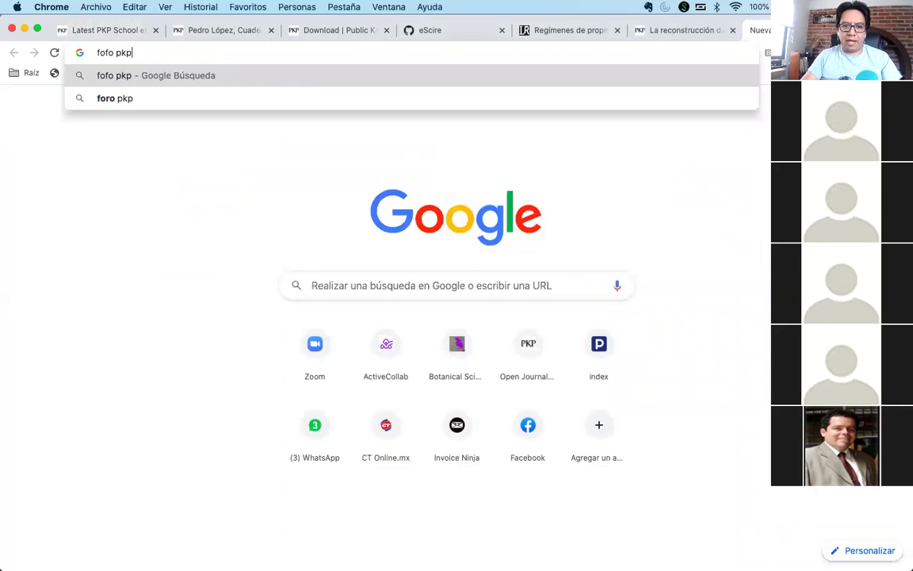
key(Return)
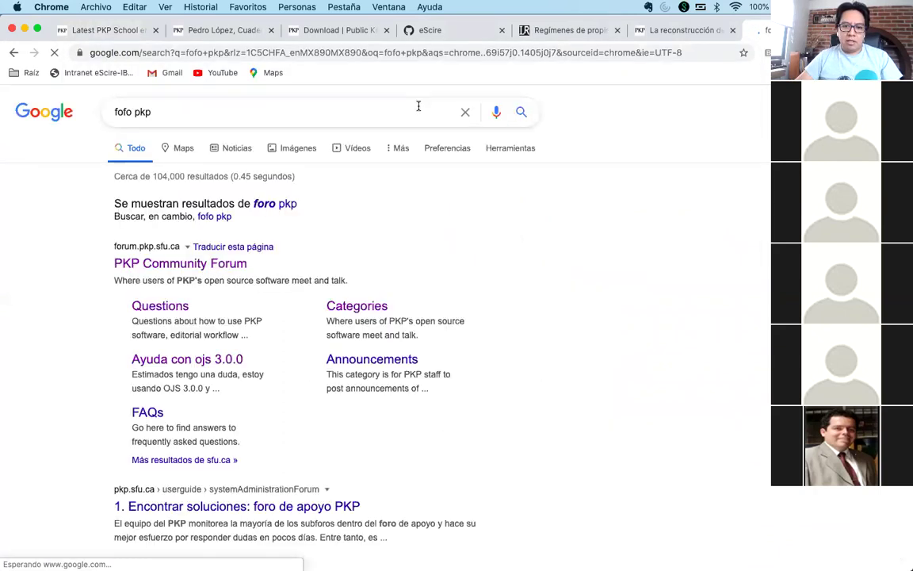
click(165, 268)
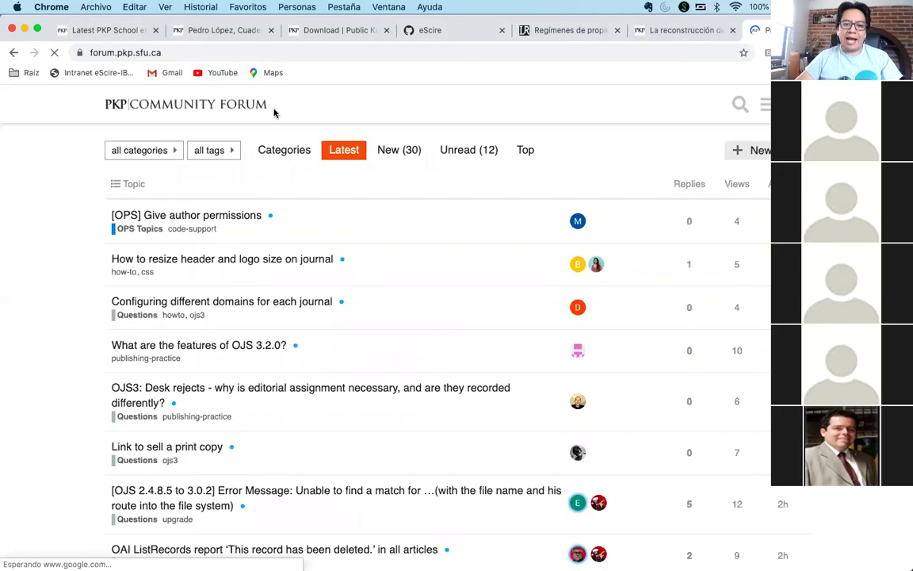
- Filter the forum to the PKP School en Español category and scroll through its topics
click(149, 150)
scroll(198, 295, down, 2)
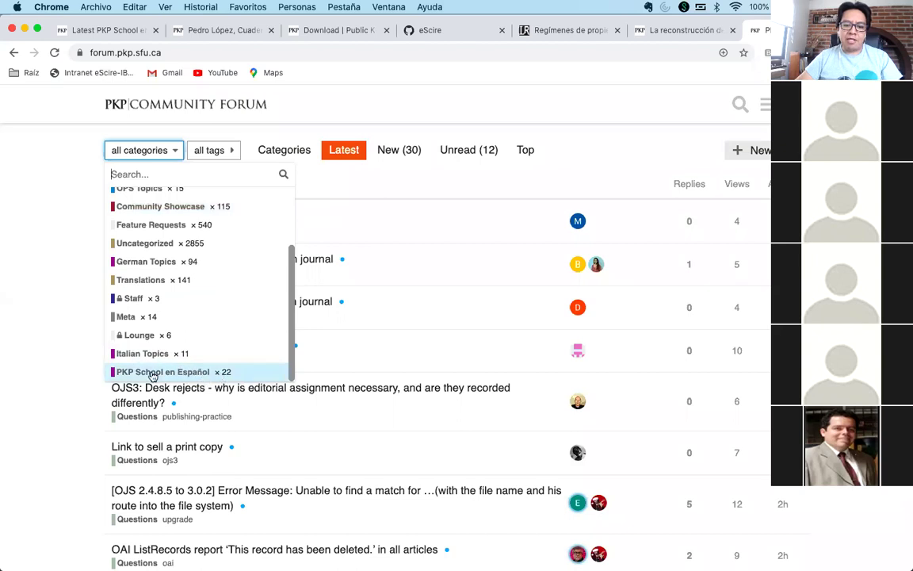
click(208, 372)
scroll(90, 372, down, 1)
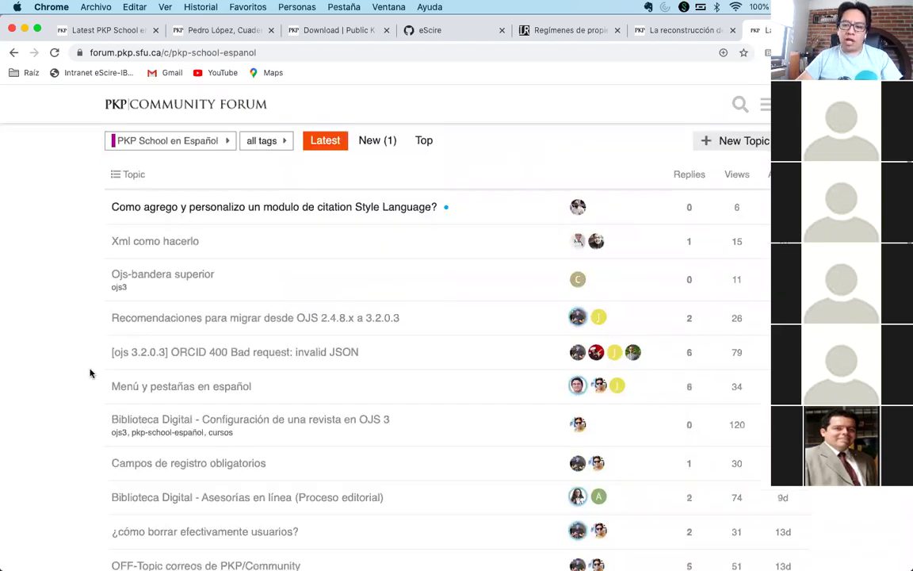
scroll(91, 373, down, 2)
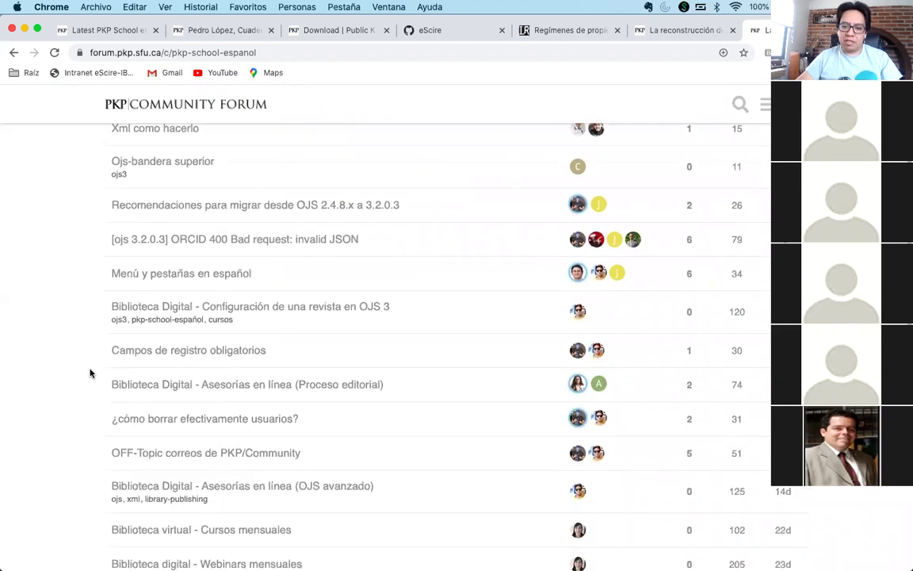
scroll(90, 372, down, 1)
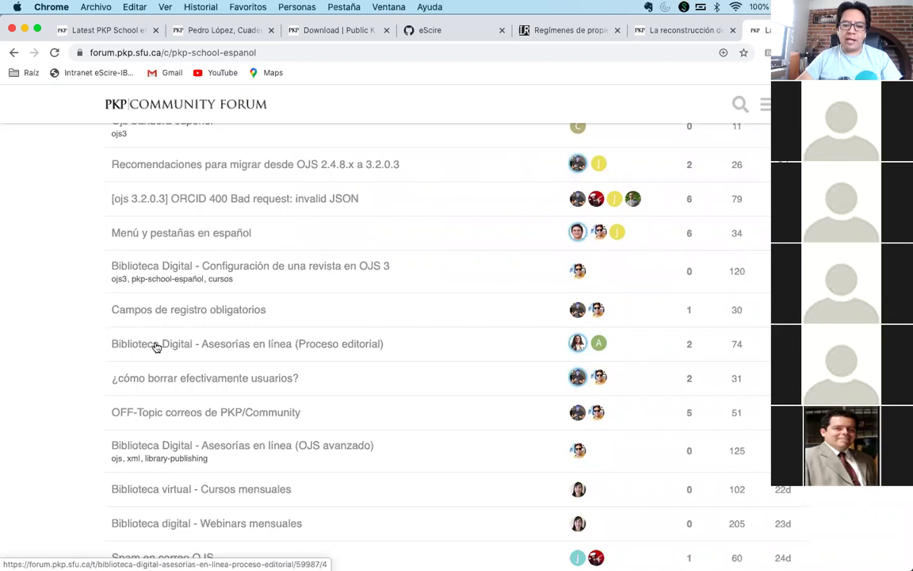
scroll(158, 347, down, 1)
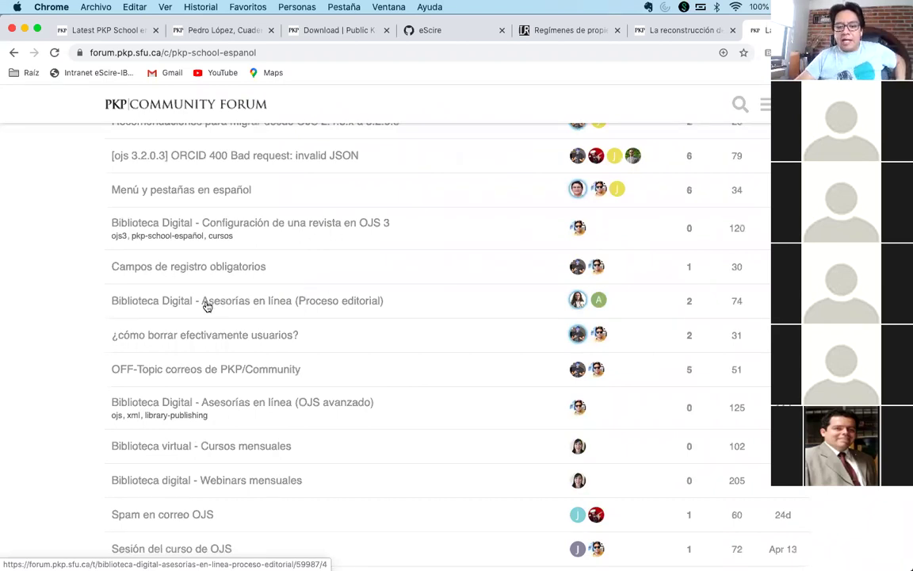
scroll(87, 346, down, 2)
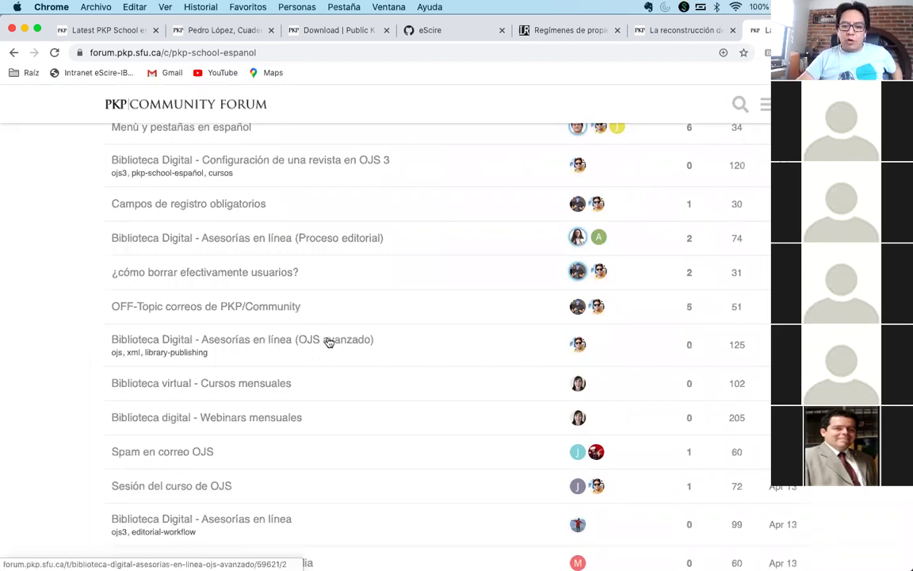
- Browse the session videos in 'Biblioteca Digital - Asesorías en línea (OJS avanzado)', then start a blank tab
click(266, 341)
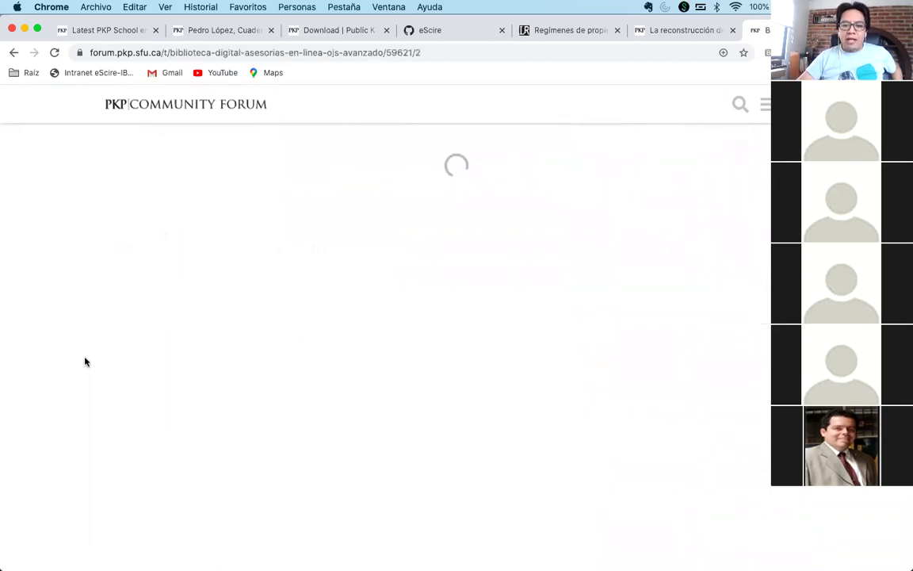
scroll(86, 362, down, 5)
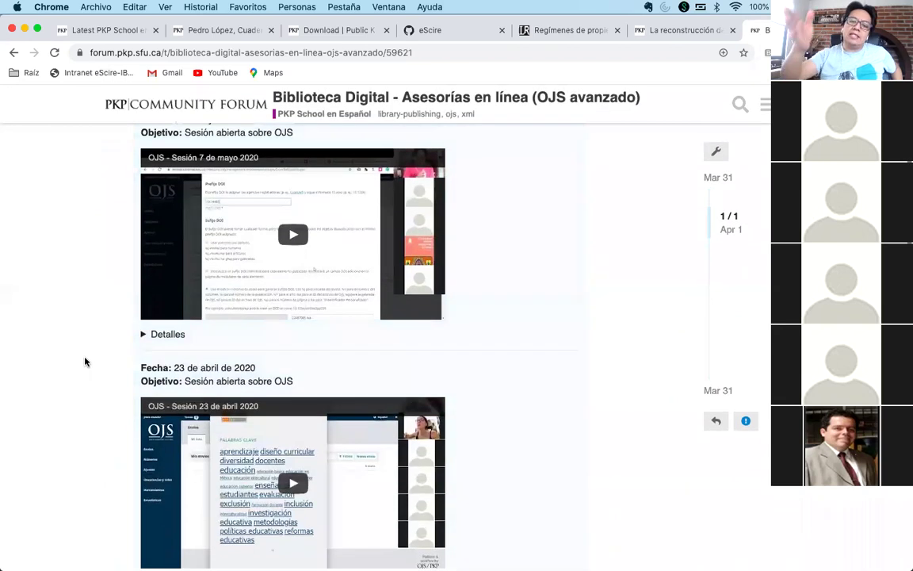
scroll(85, 361, down, 15)
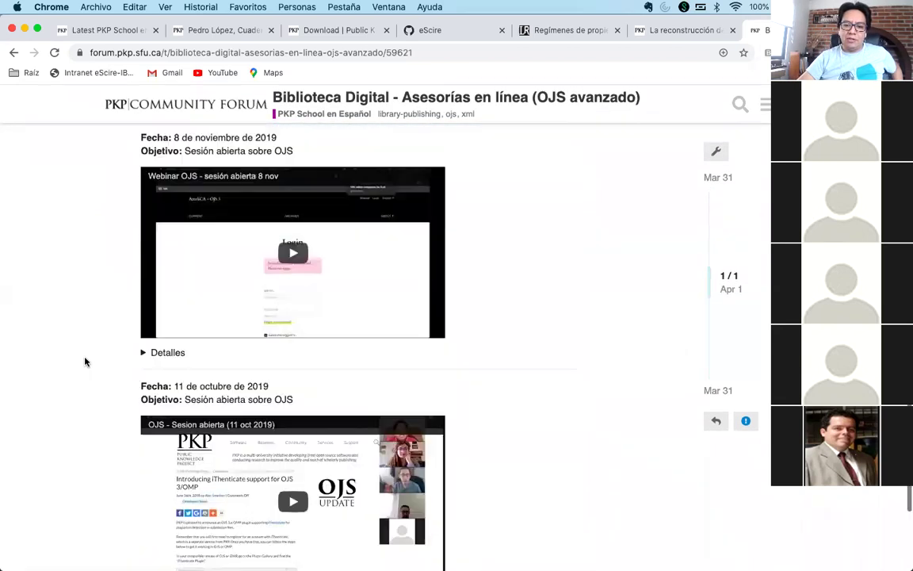
scroll(86, 361, up, 20)
scroll(85, 361, down, 1)
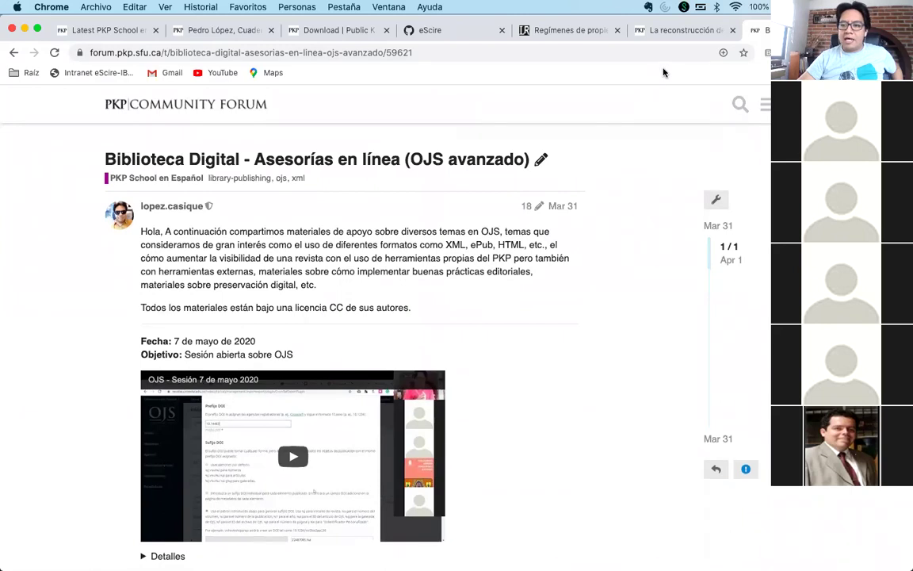
key(super+t)
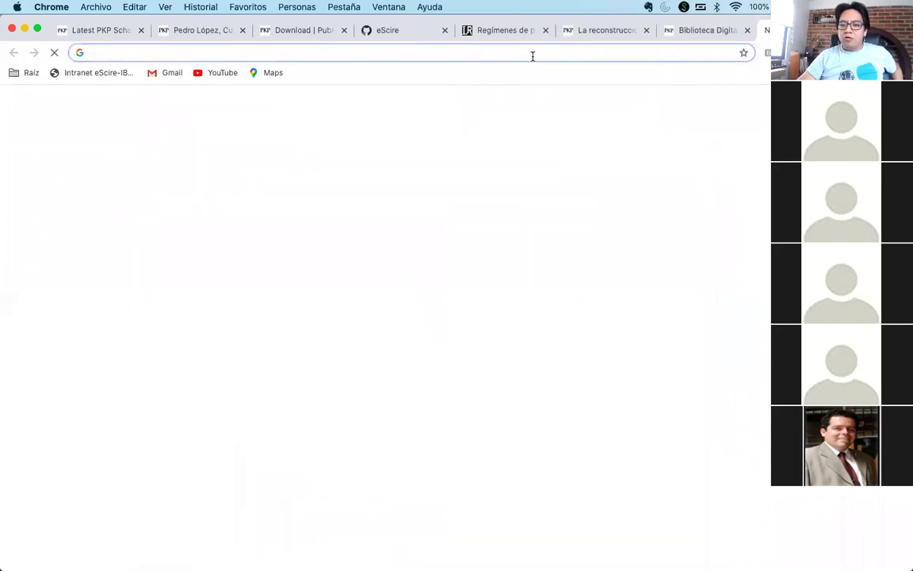